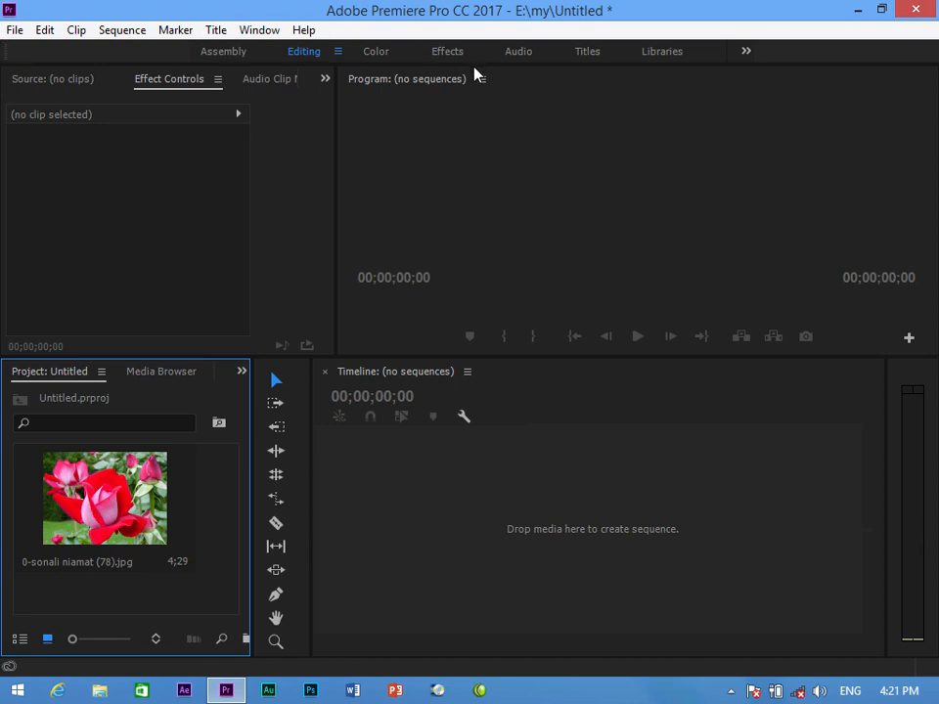
- Create a new project named jjjjjj in E:\my, discarding the unsaved changes in the current project
click(17, 30)
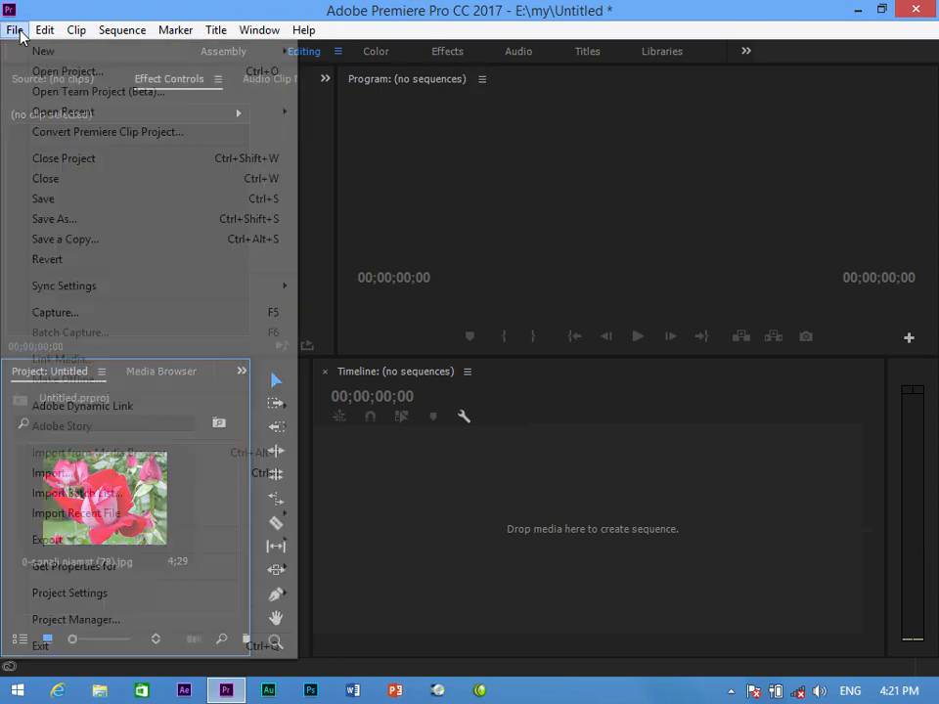
mouse_move(78, 33)
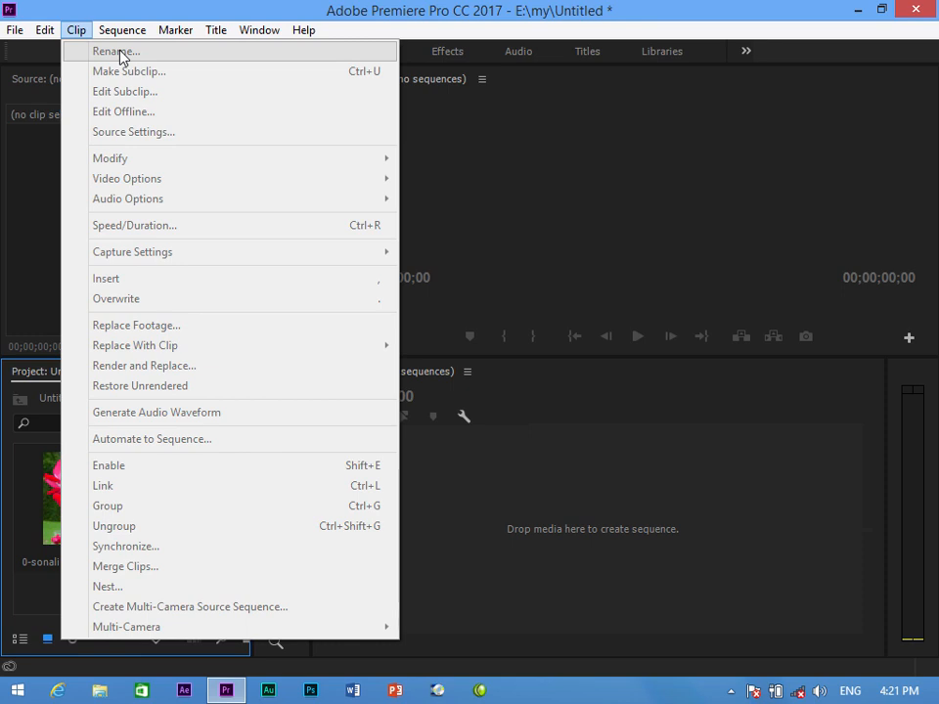
mouse_move(12, 34)
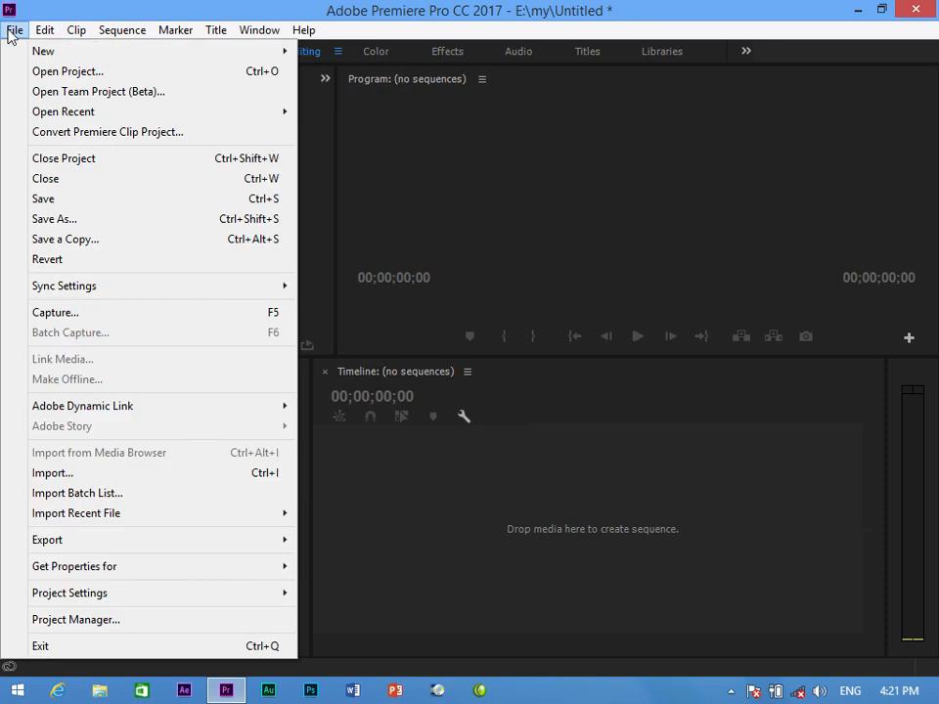
mouse_move(36, 58)
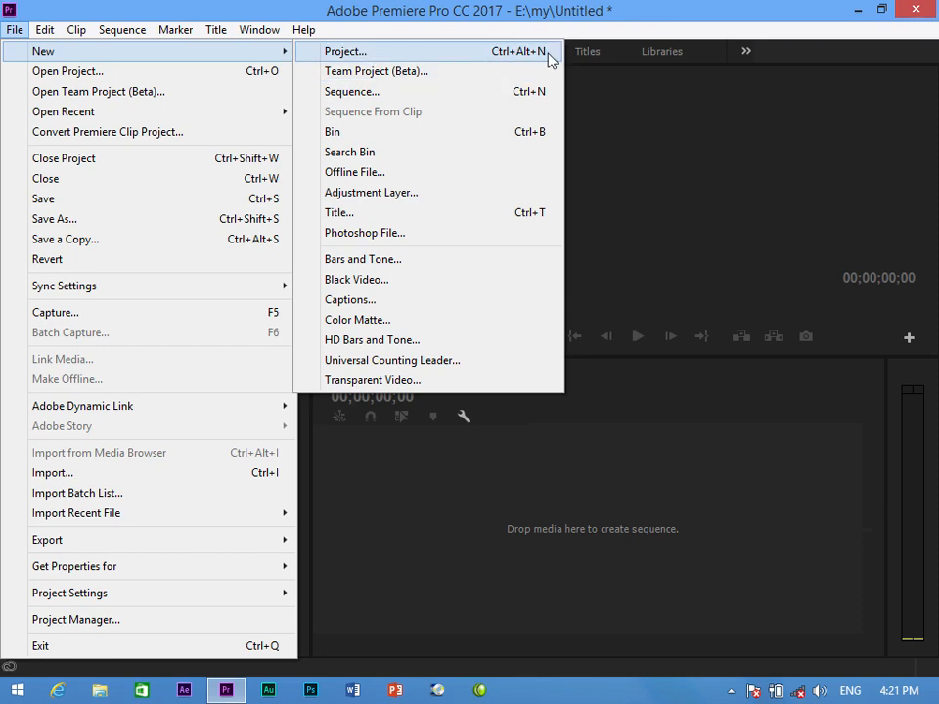
click(405, 58)
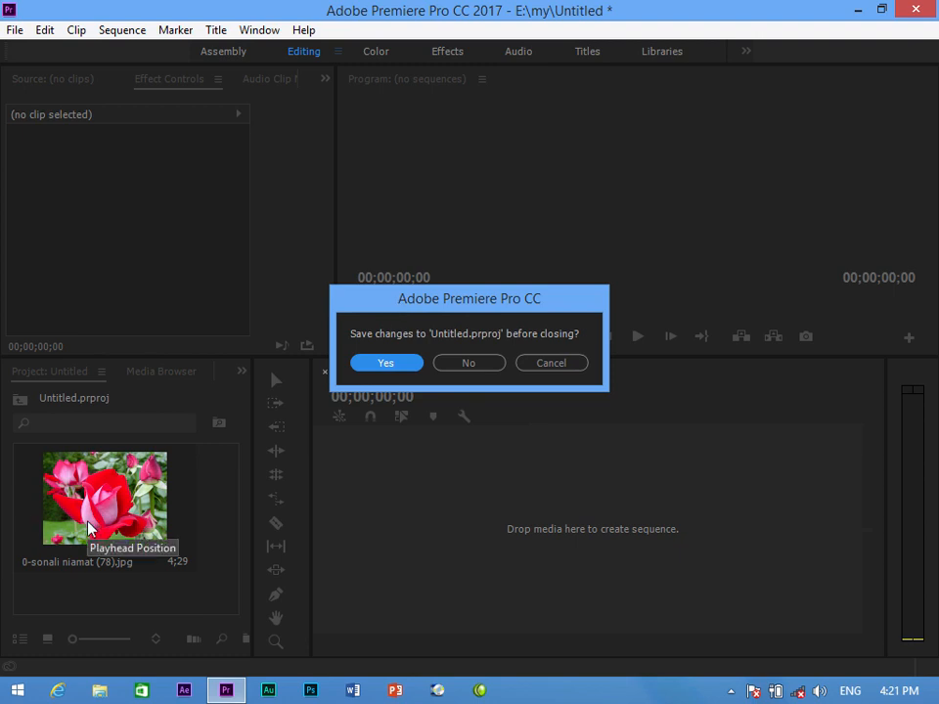
click(475, 363)
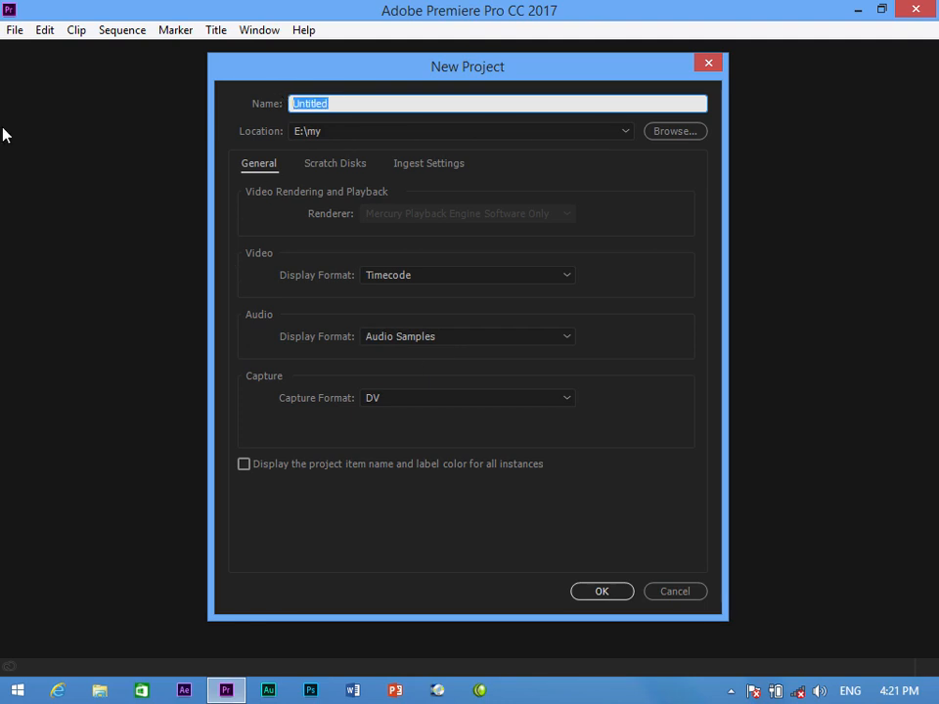
text(jjjjjj)
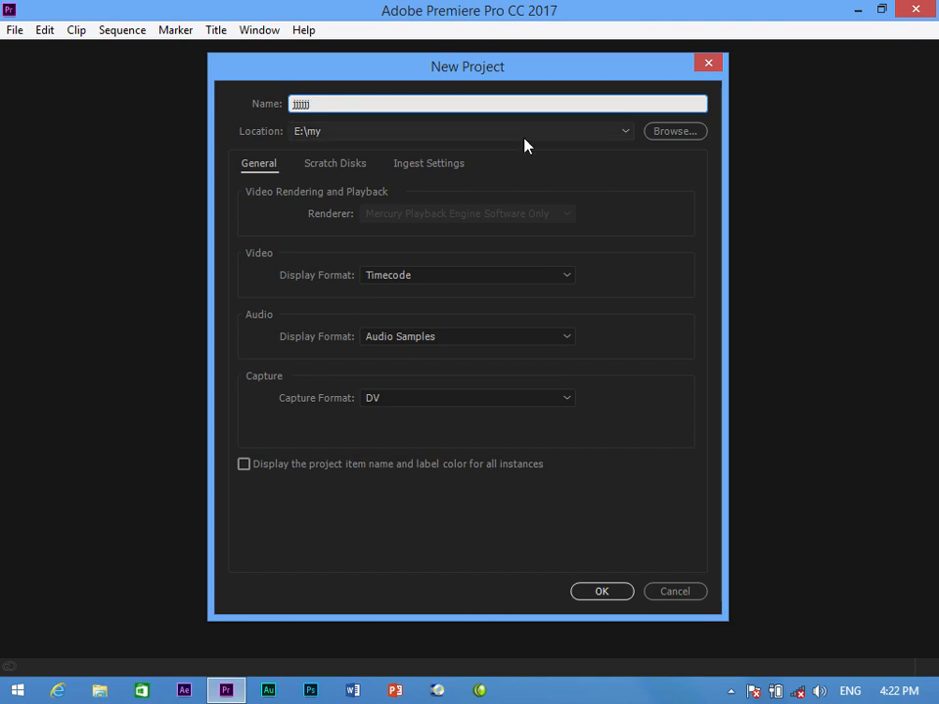
click(603, 593)
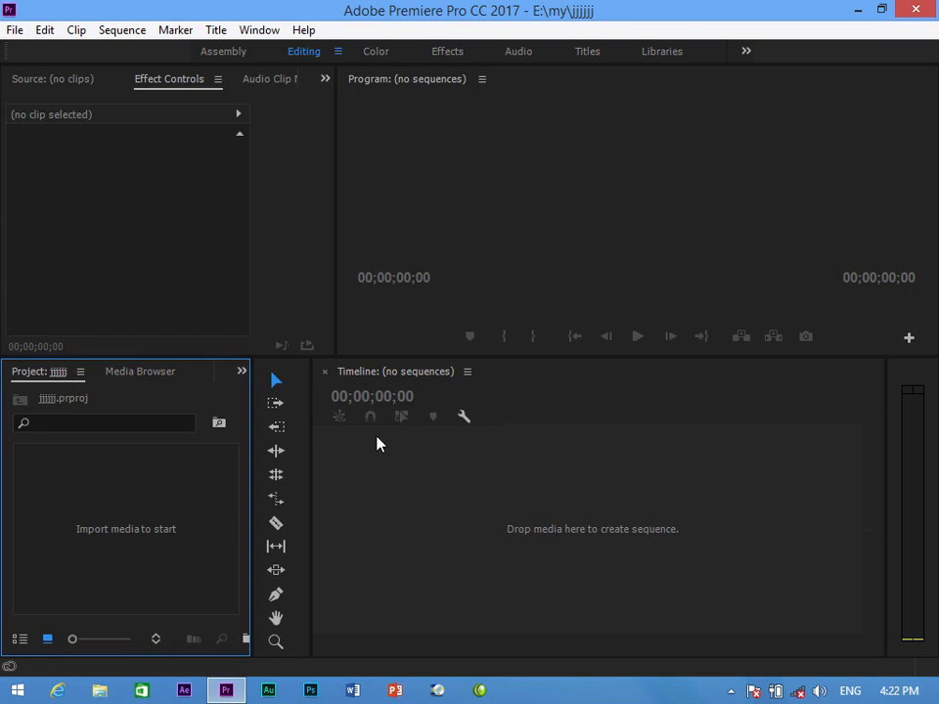
- Create a new sequence in the empty project, keeping the default preset and settings
click(15, 31)
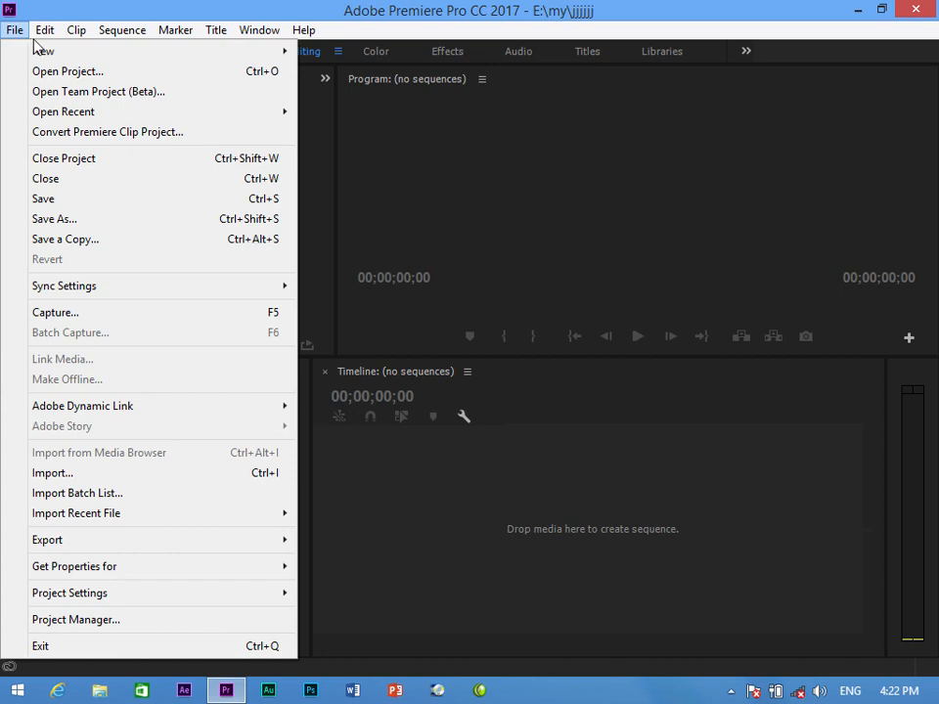
mouse_move(39, 57)
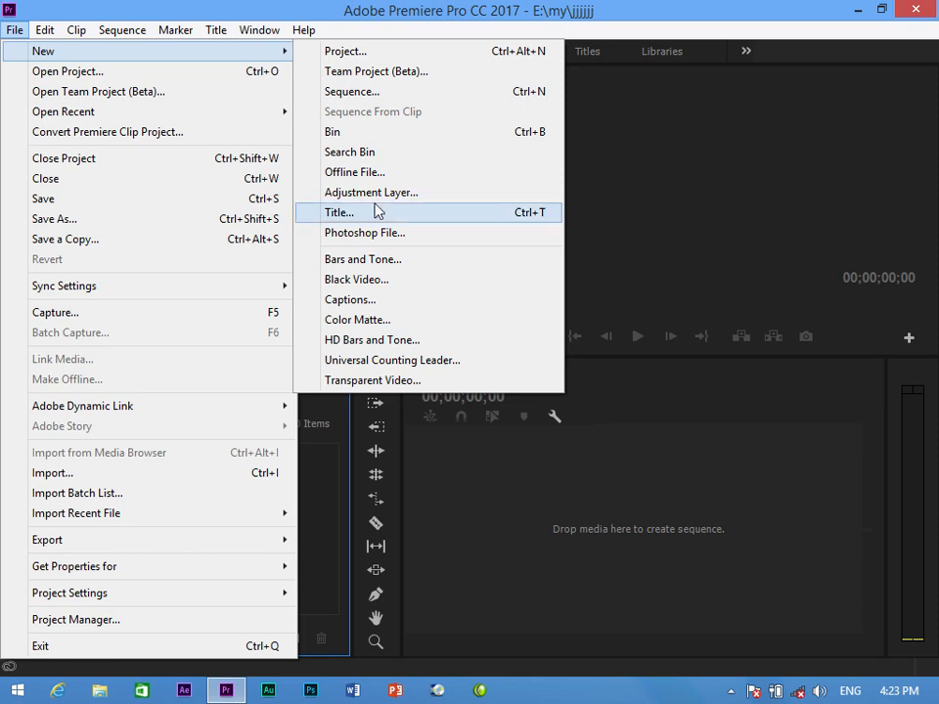
click(367, 98)
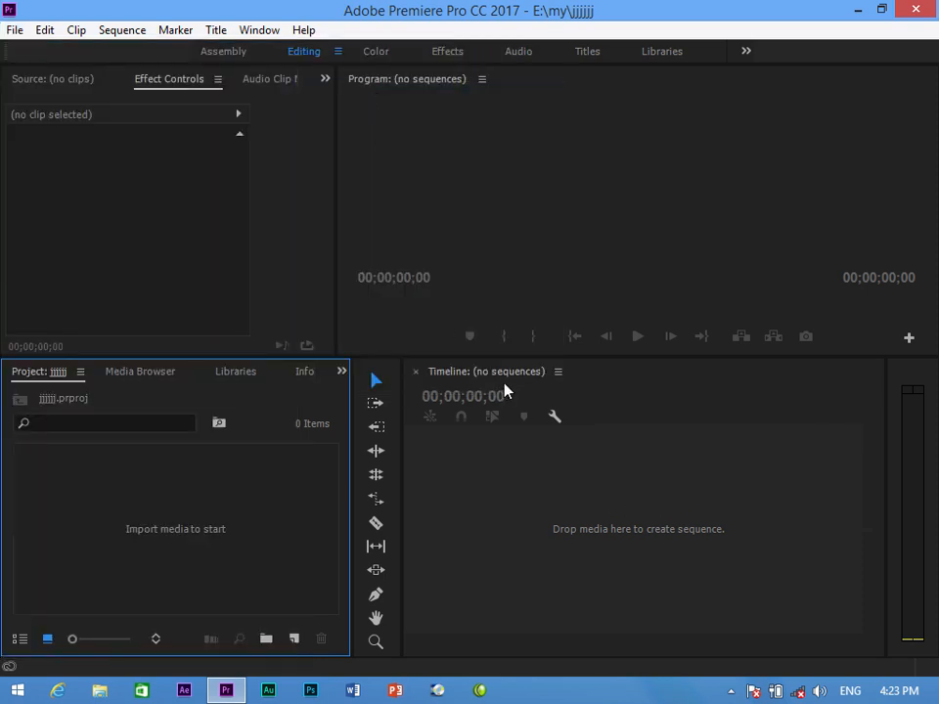
key(Return)
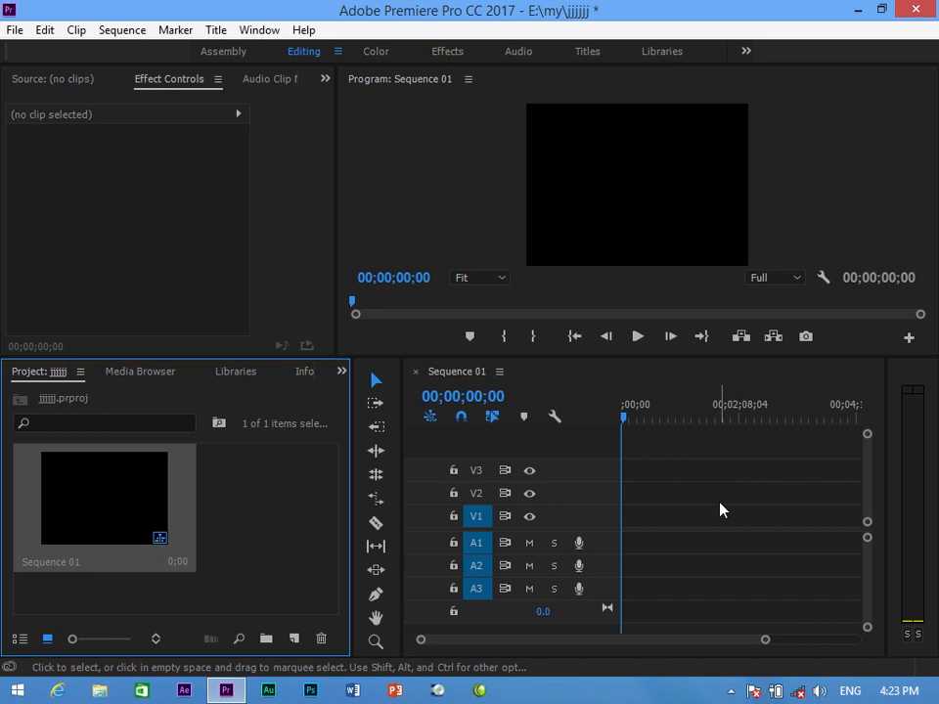
- Rename the new sequence in the project with a person's first name
right_click(84, 532)
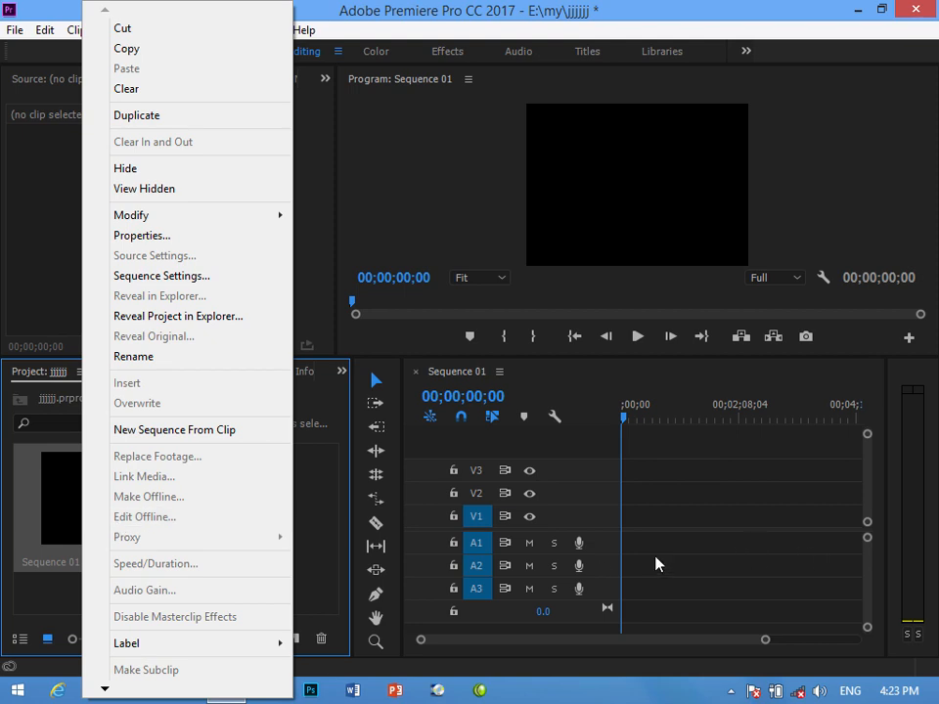
click(148, 361)
click(90, 557)
drag(90, 557, 2, 566)
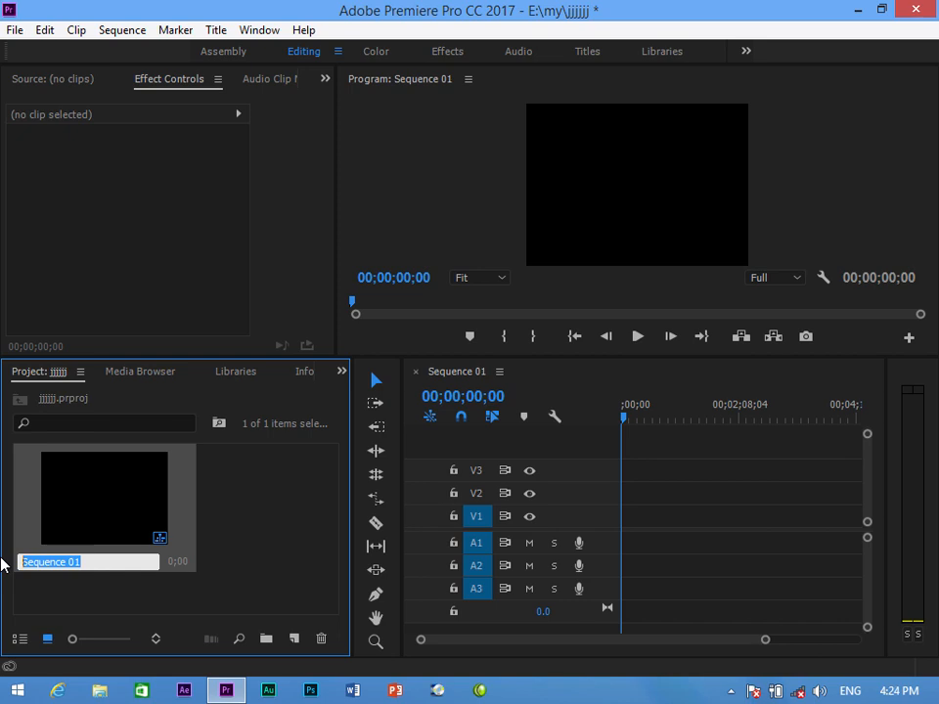
text(All)
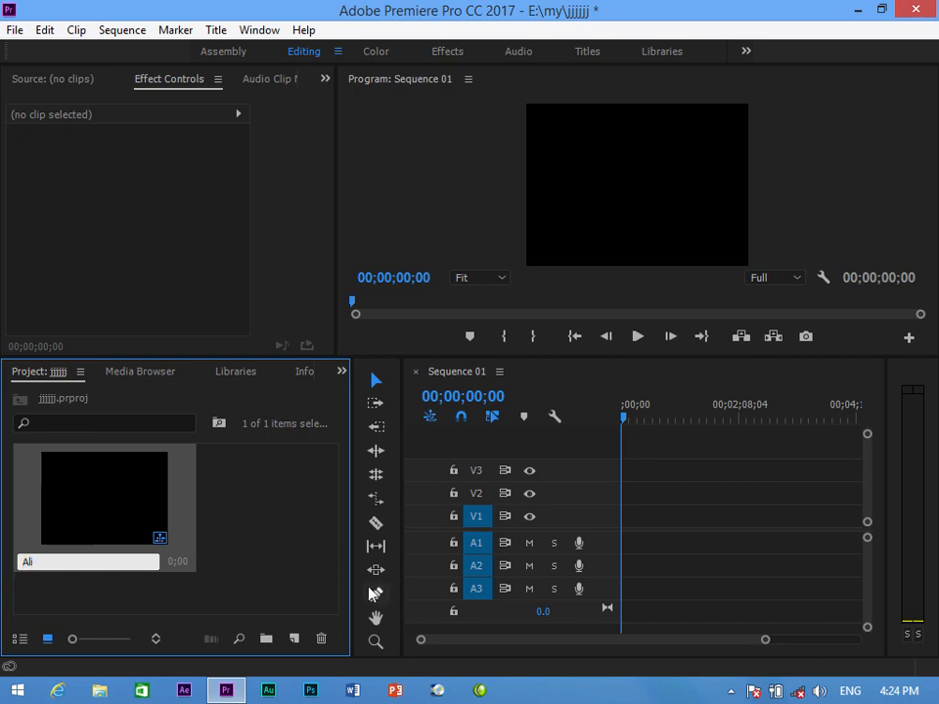
click(304, 544)
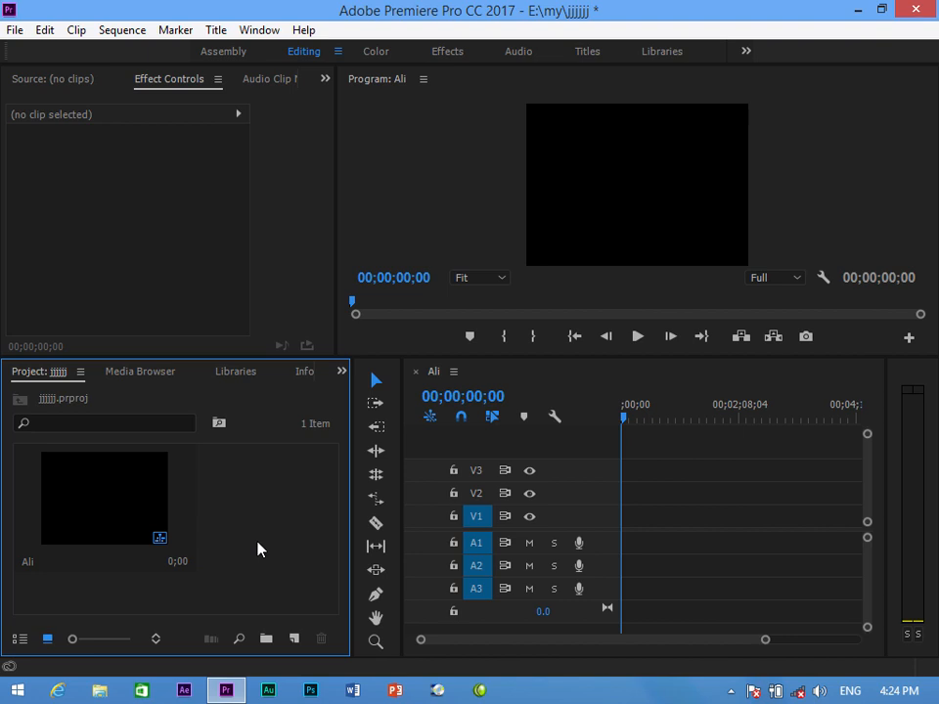
- Create a second sequence with the default preset and rename it hhhh
key(ctrl+n)
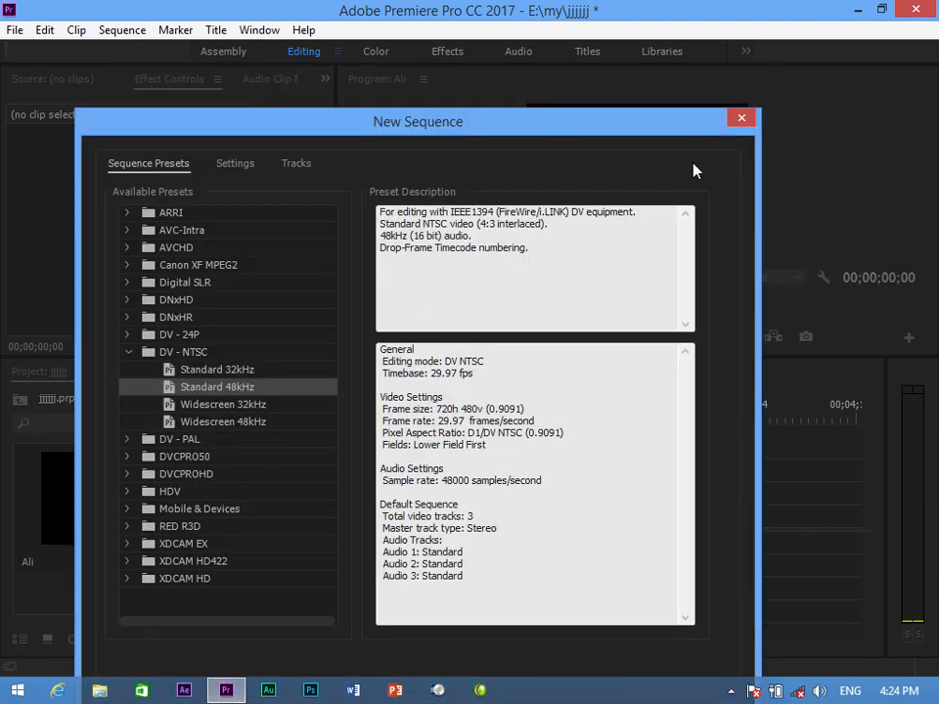
key(Return)
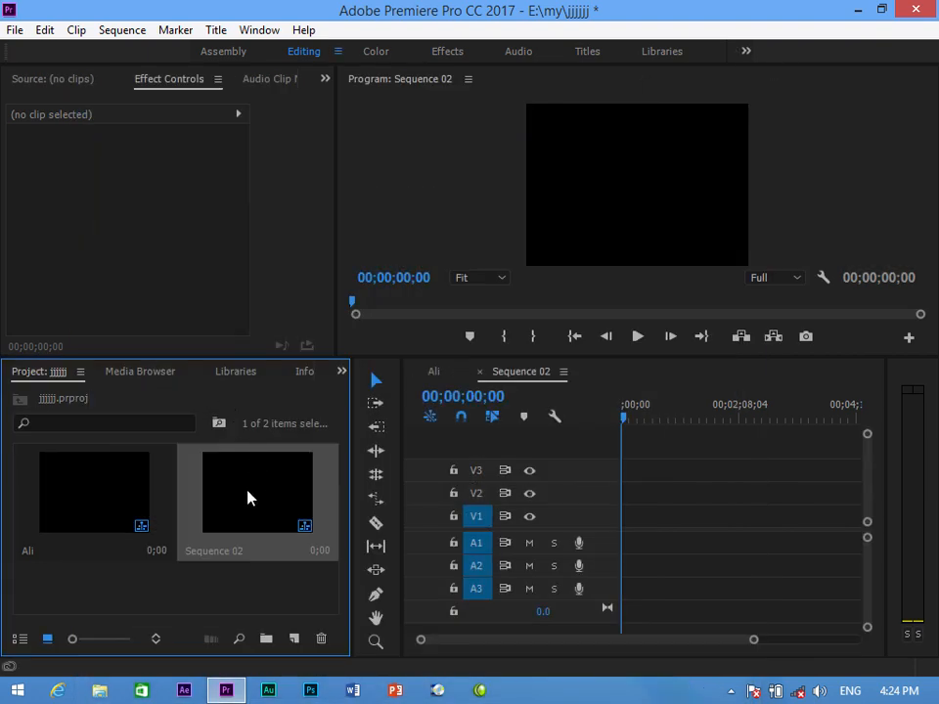
right_click(247, 499)
click(294, 356)
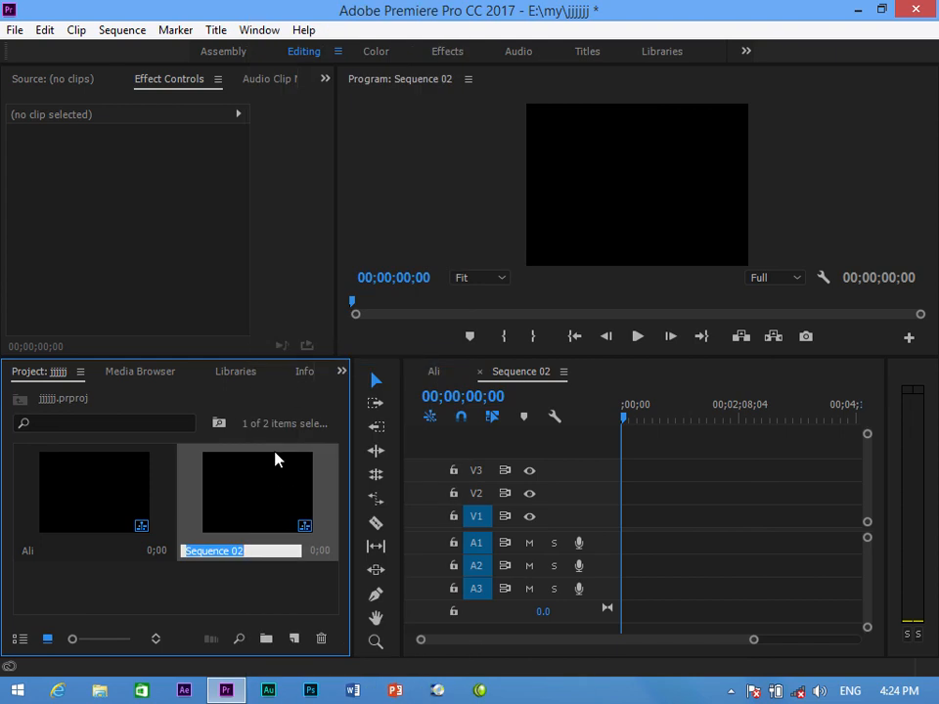
text(hhhh)
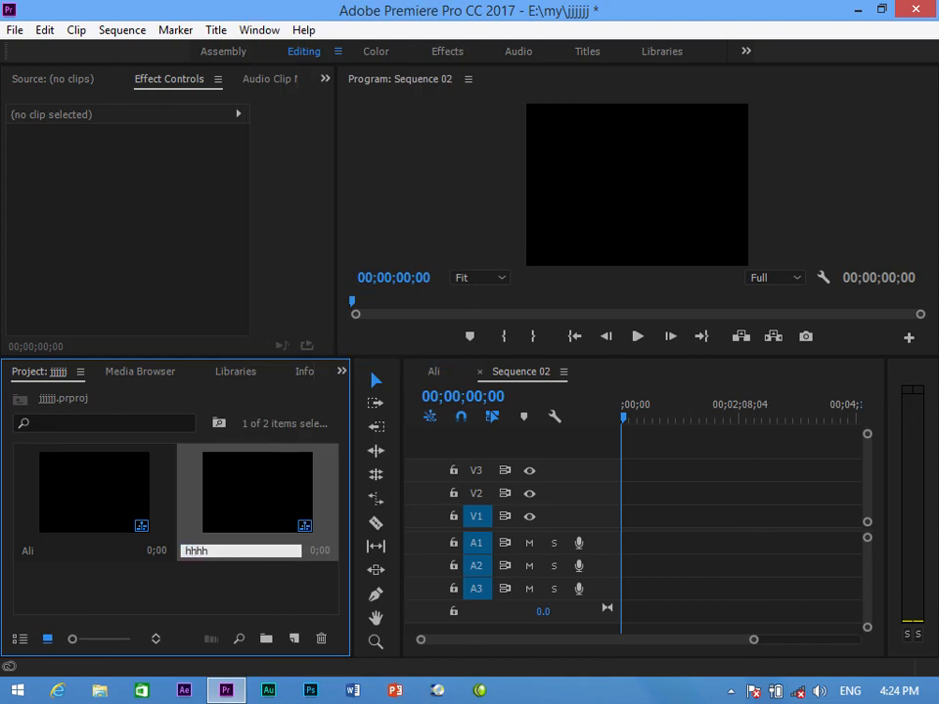
click(252, 583)
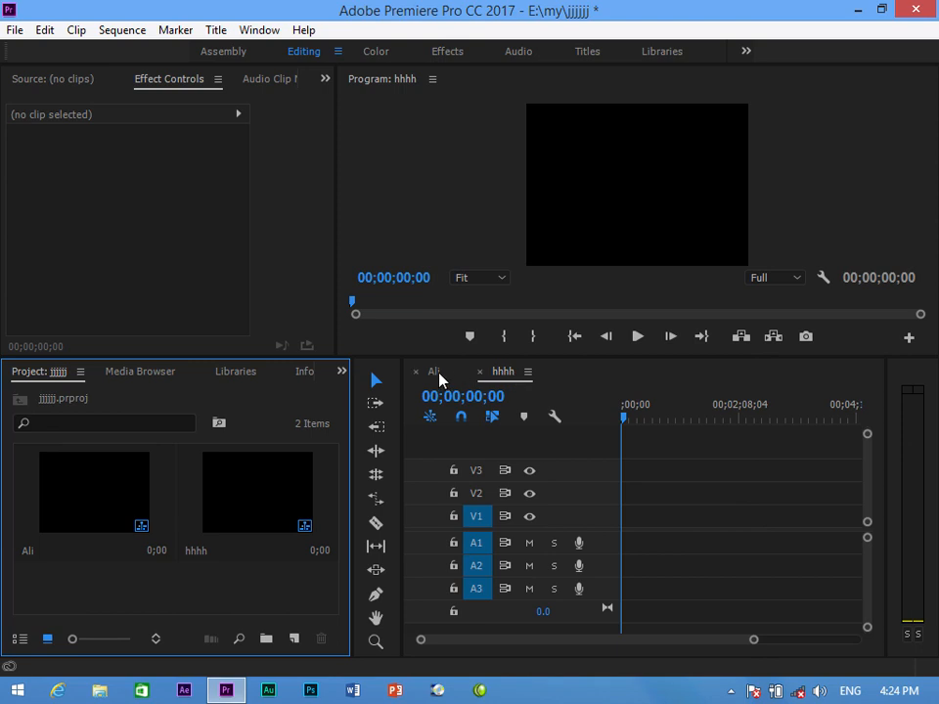
- Switch back and forth between the two open sequences in the timeline, ending on the first one
click(624, 417)
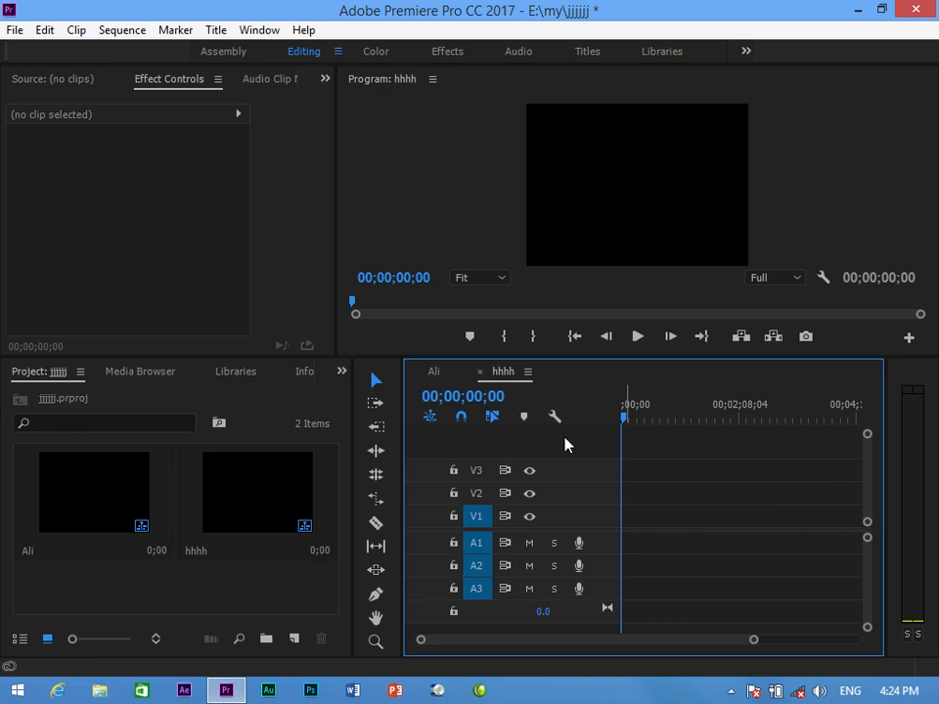
click(434, 379)
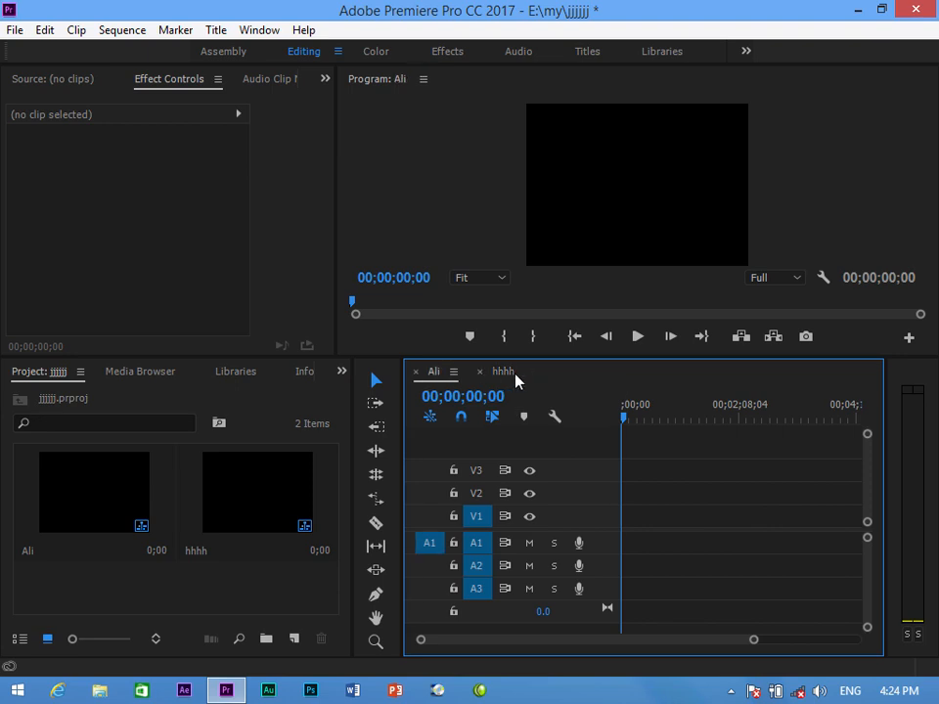
click(513, 380)
click(434, 371)
click(514, 380)
click(433, 372)
click(16, 31)
mouse_move(59, 52)
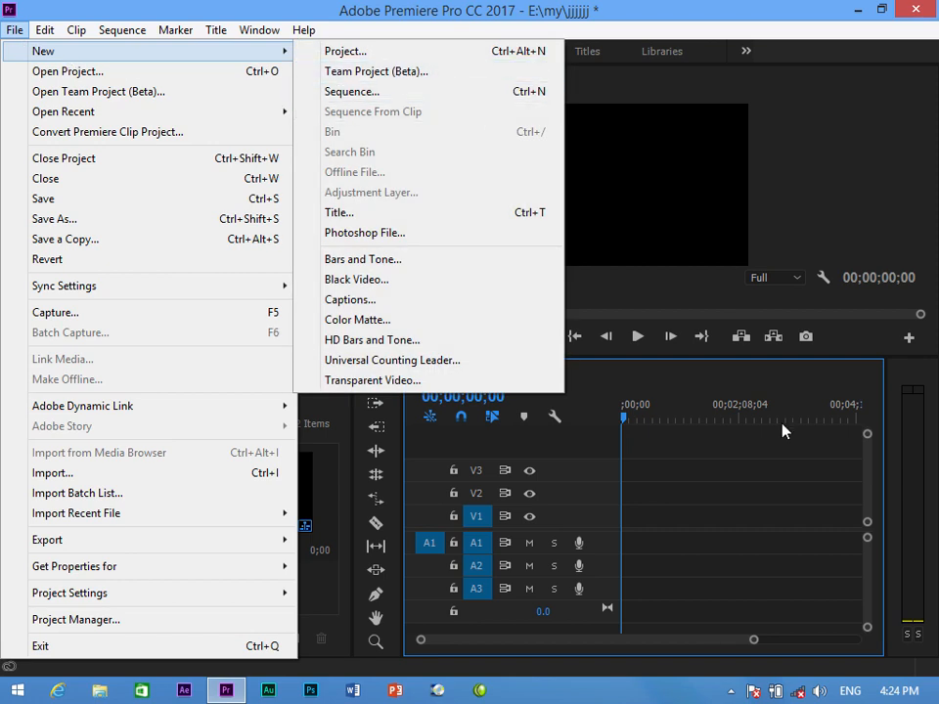
click(665, 468)
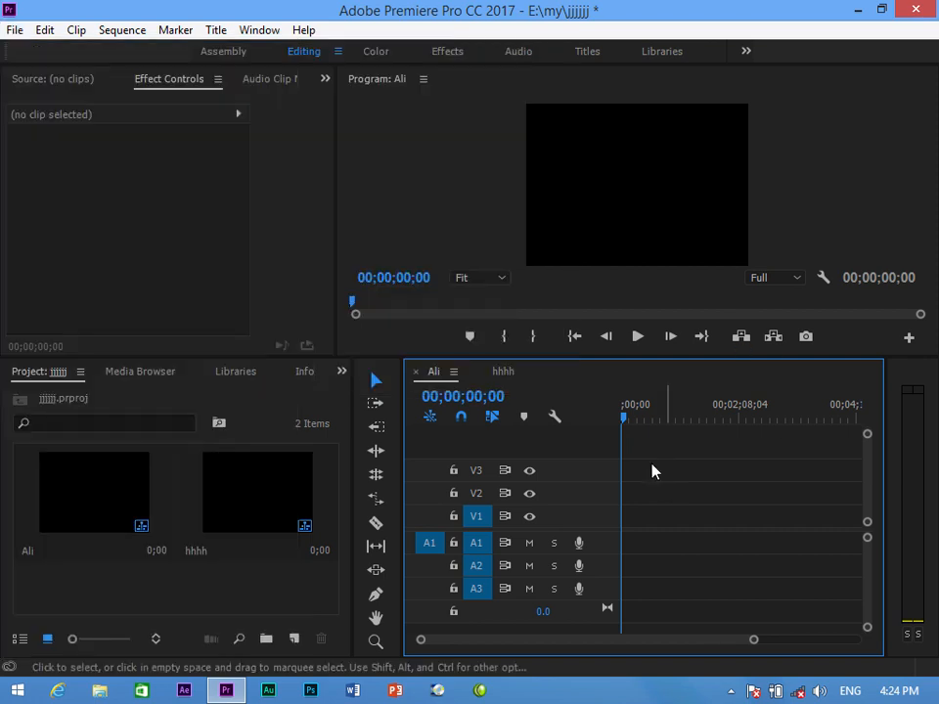
click(257, 596)
right_click(256, 596)
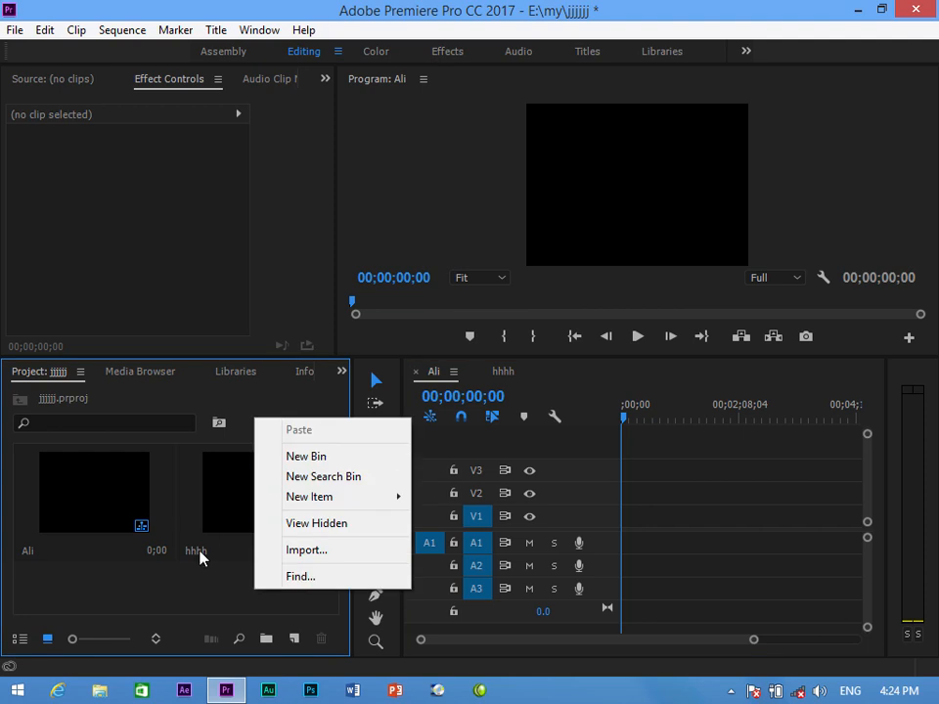
click(199, 587)
double_click(199, 588)
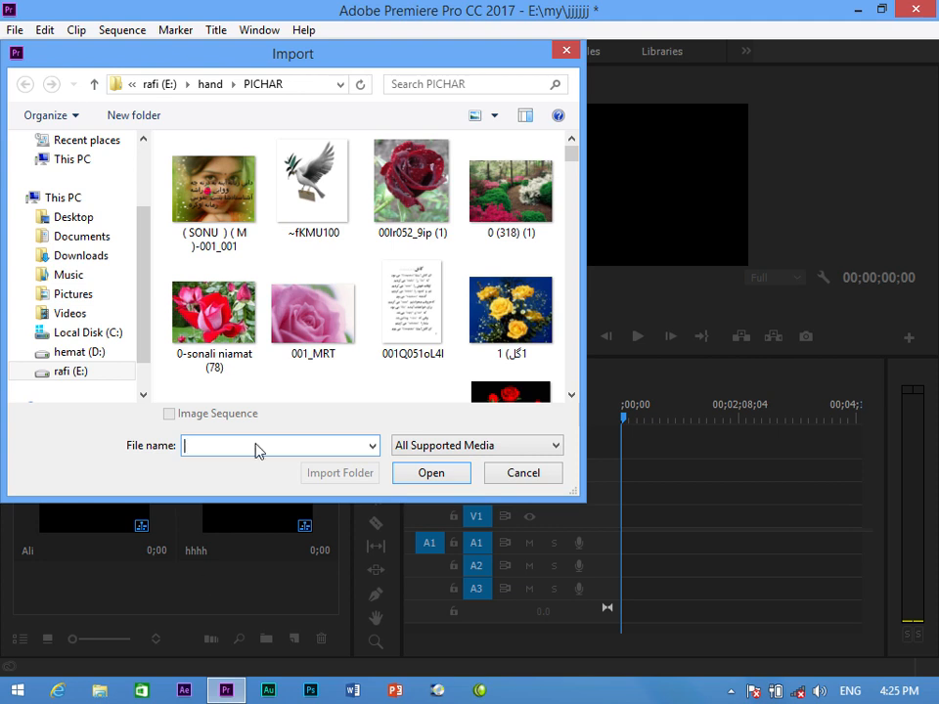
click(567, 50)
click(15, 30)
mouse_move(45, 29)
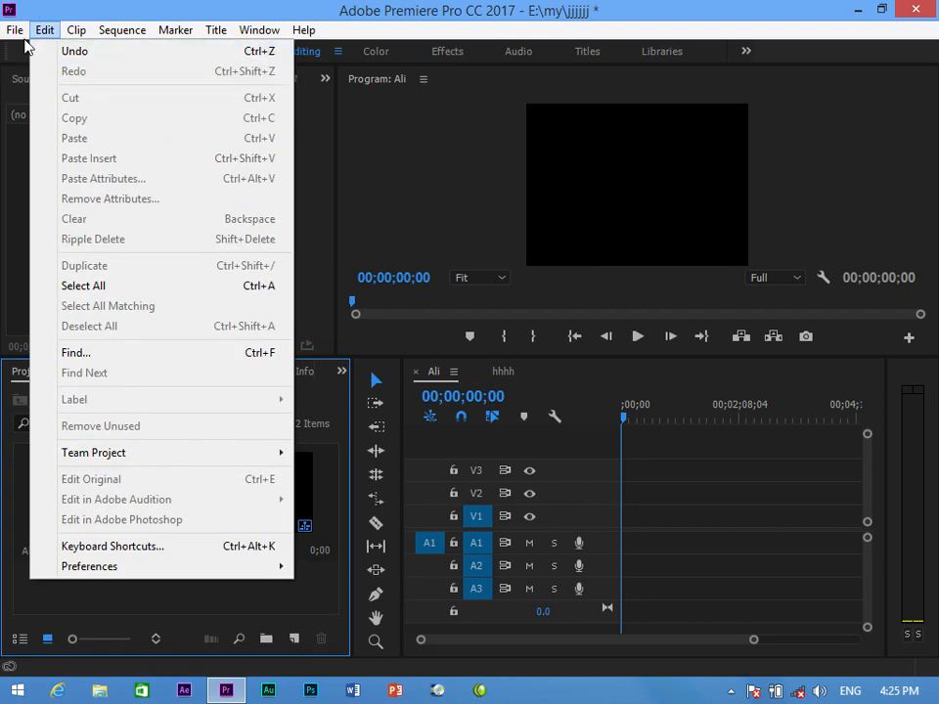
mouse_move(15, 29)
mouse_move(43, 51)
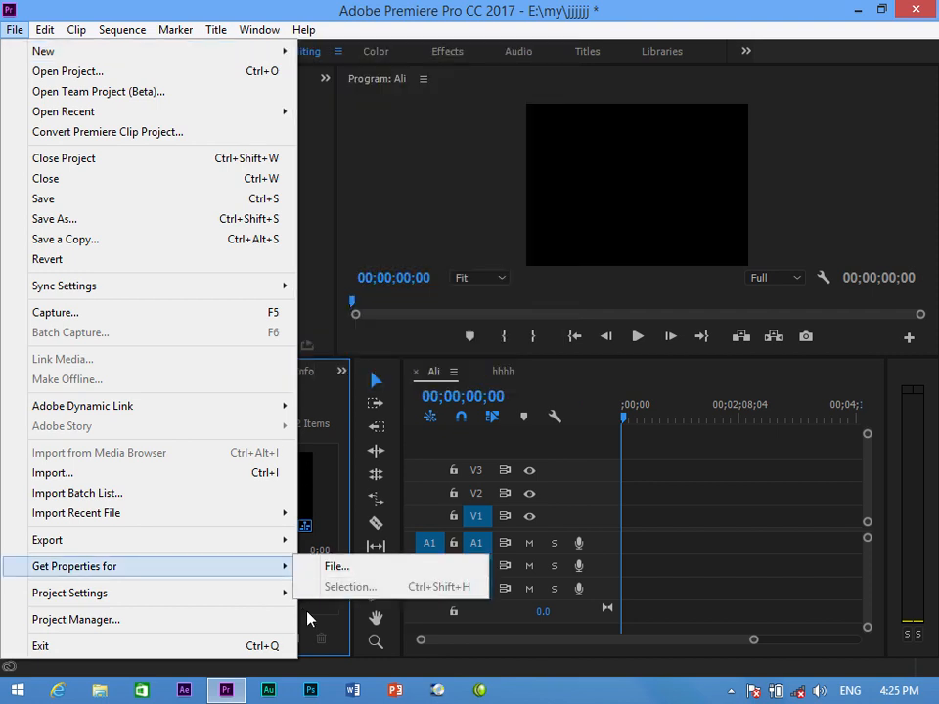
click(313, 614)
- Import the video ازقلم جان.mp4 from the hand folder on drive E into the project
double_click(227, 593)
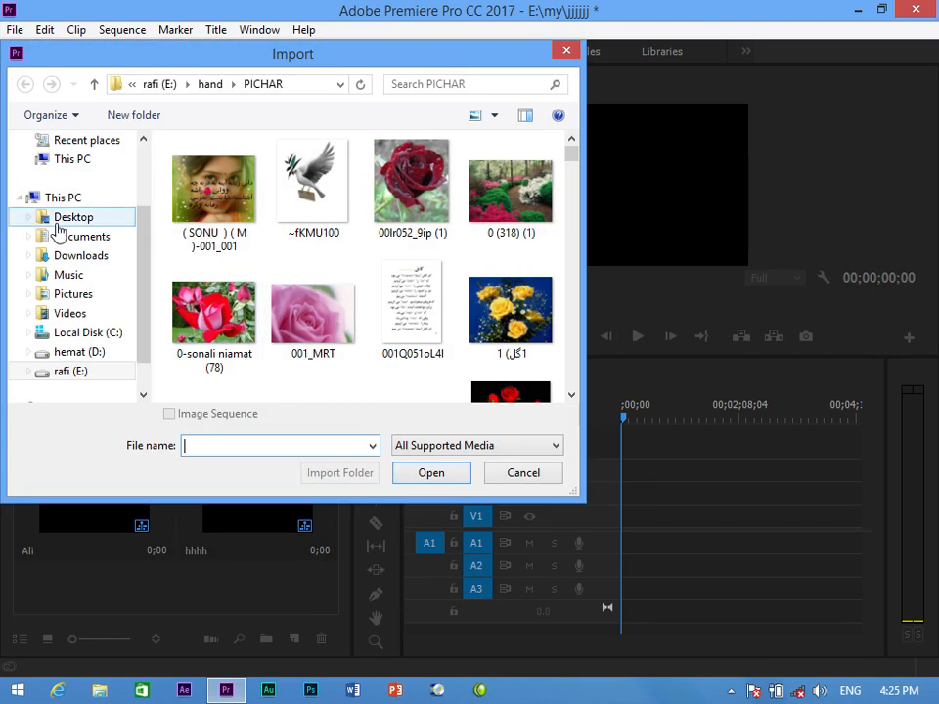
scroll(138, 259, down, 1)
scroll(139, 258, down, 1)
click(72, 334)
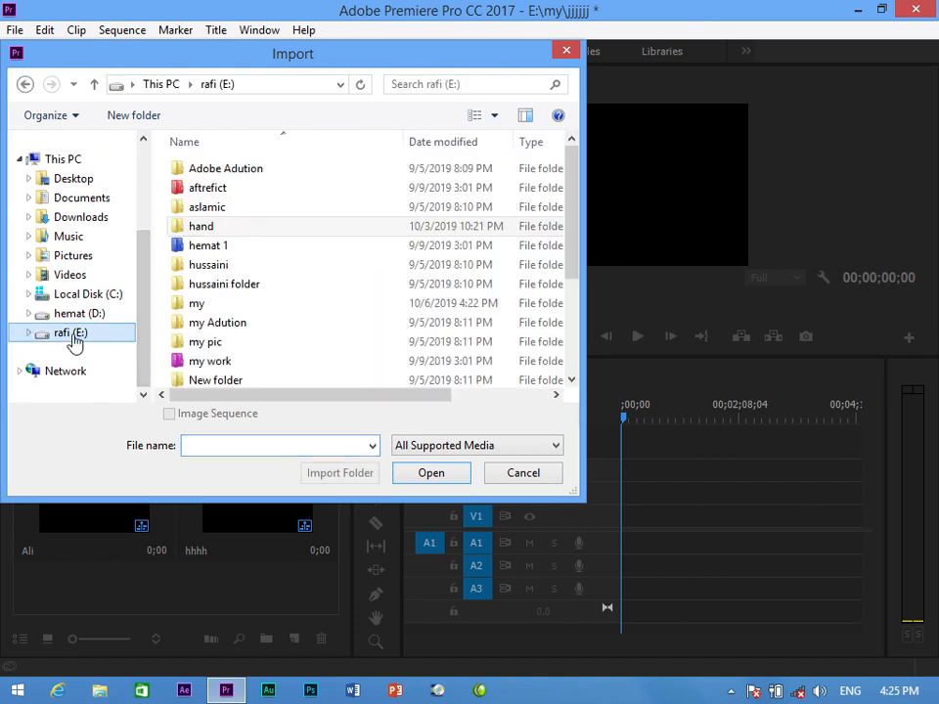
double_click(209, 226)
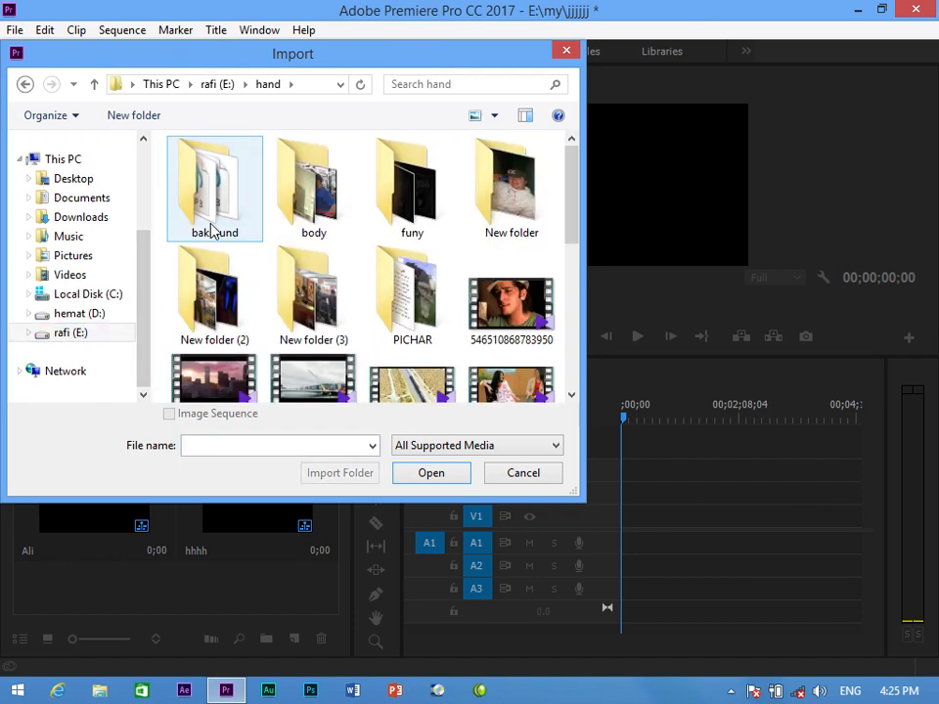
scroll(411, 323, down, 10)
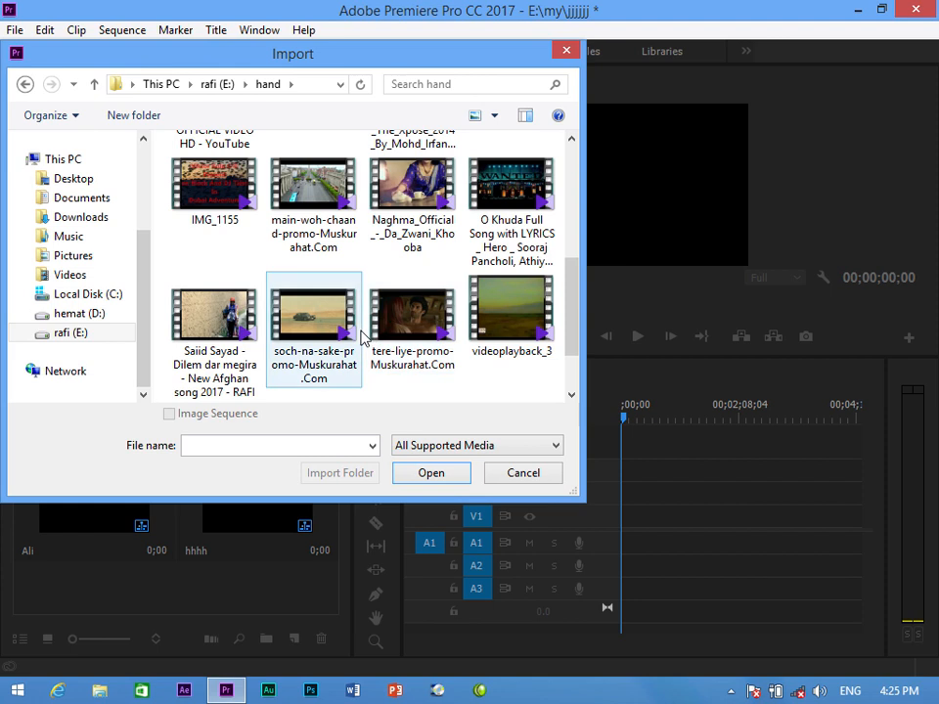
click(313, 333)
click(442, 477)
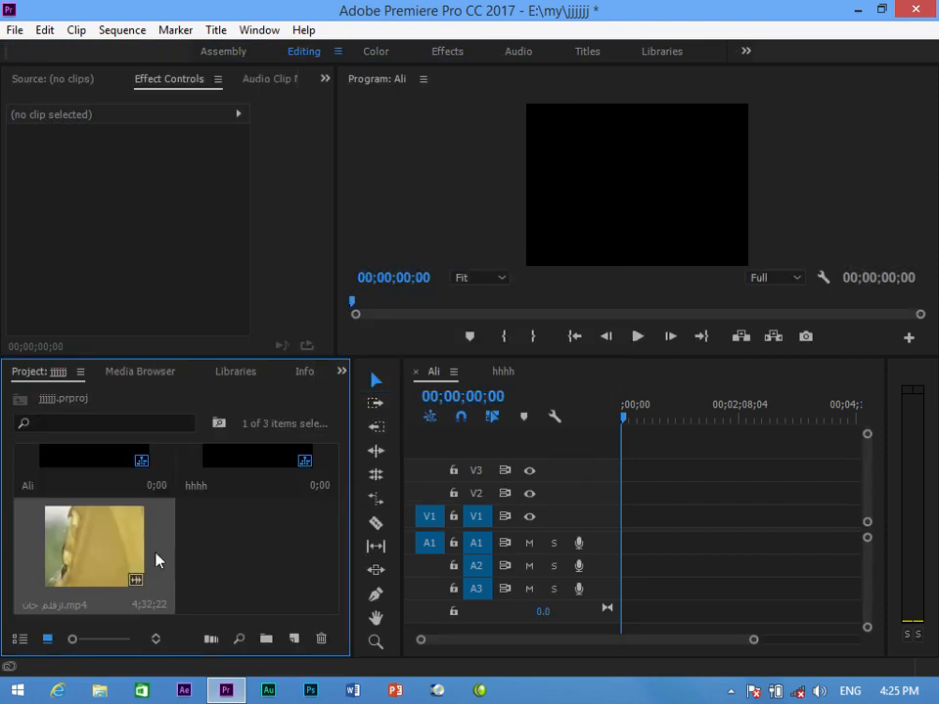
- Place ازقلم جان.mp4 on V1 with the existing sequence settings kept and ripple-delete the gap before it
drag(268, 541, 612, 517)
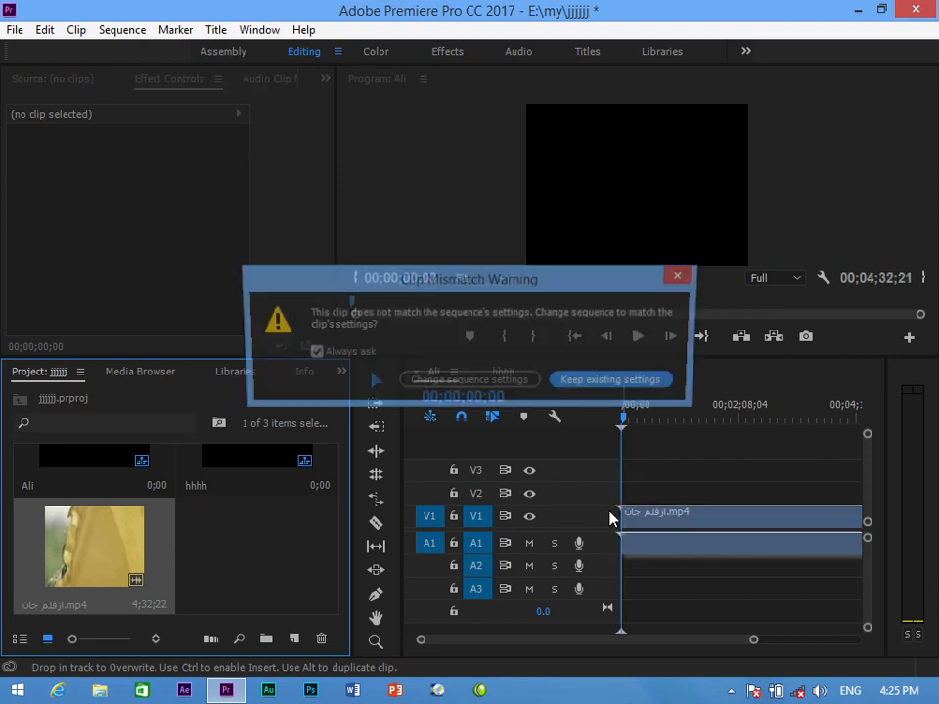
click(624, 384)
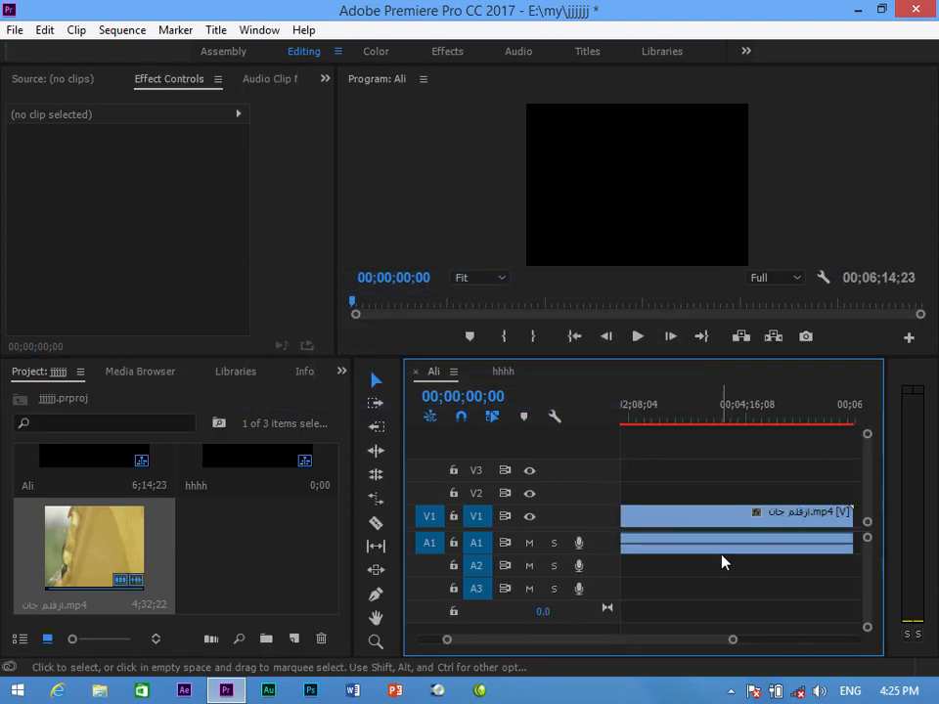
scroll(727, 560, down, 3)
right_click(634, 518)
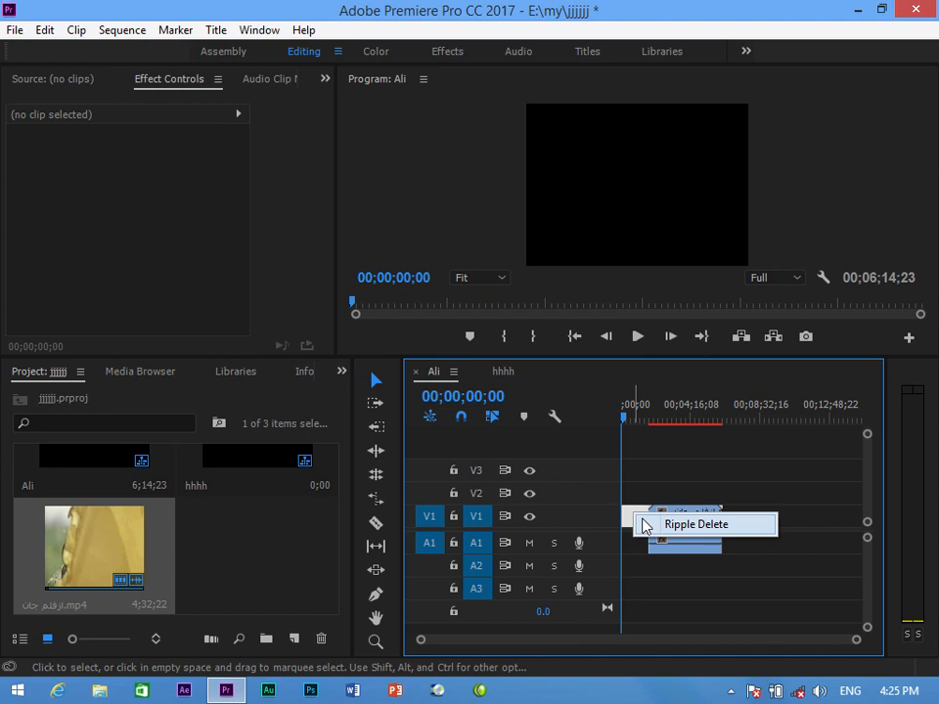
click(665, 525)
drag(626, 420, 798, 421)
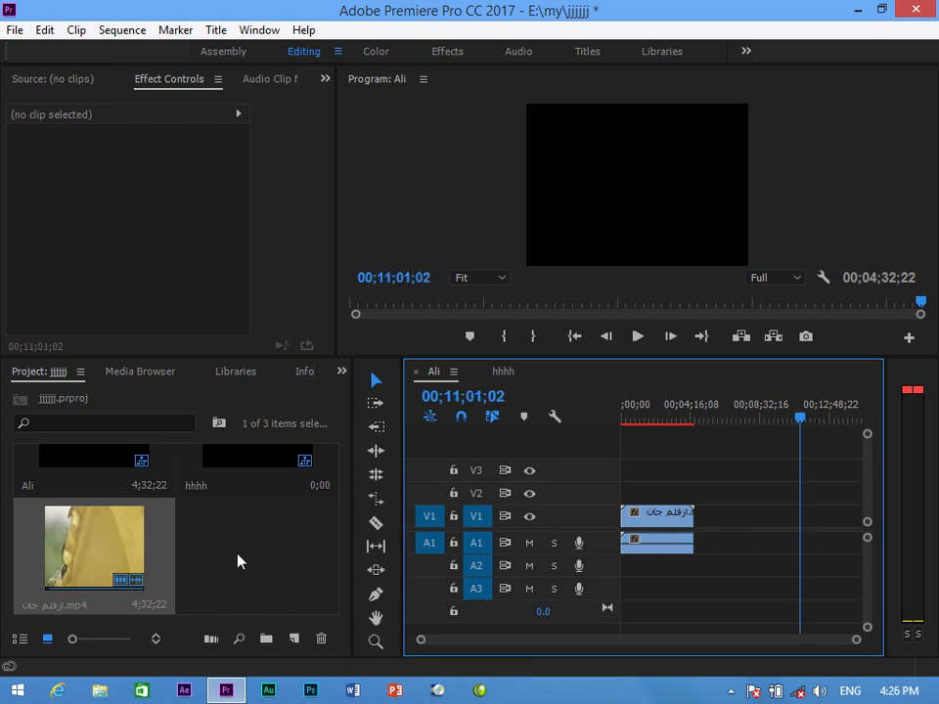
- Import the red rose image 00lr052_9ip (1) from the PICHAR folder into the project
double_click(276, 553)
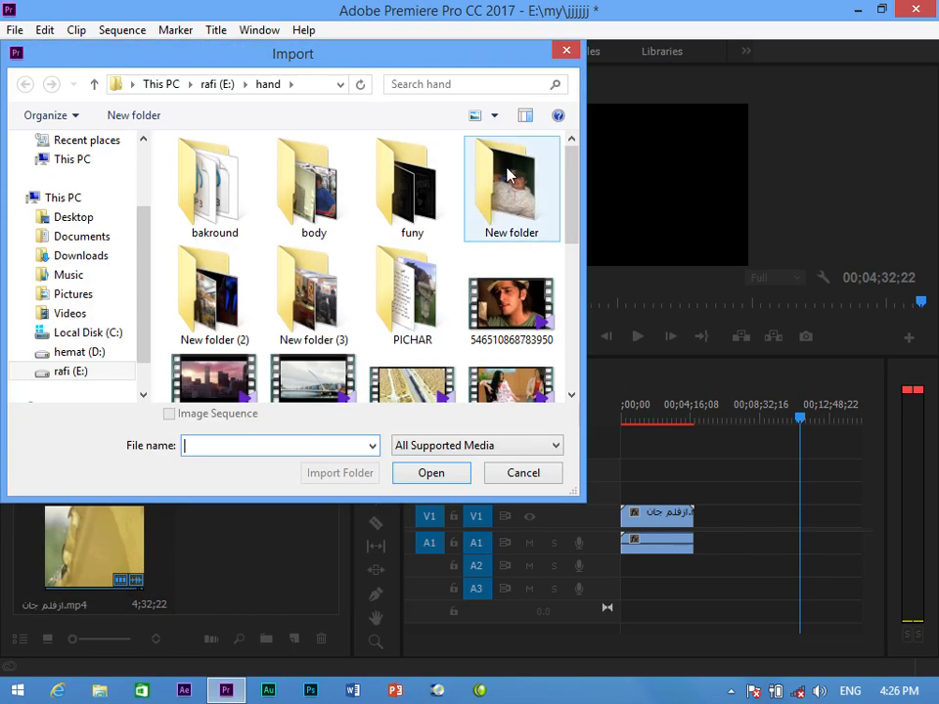
click(409, 306)
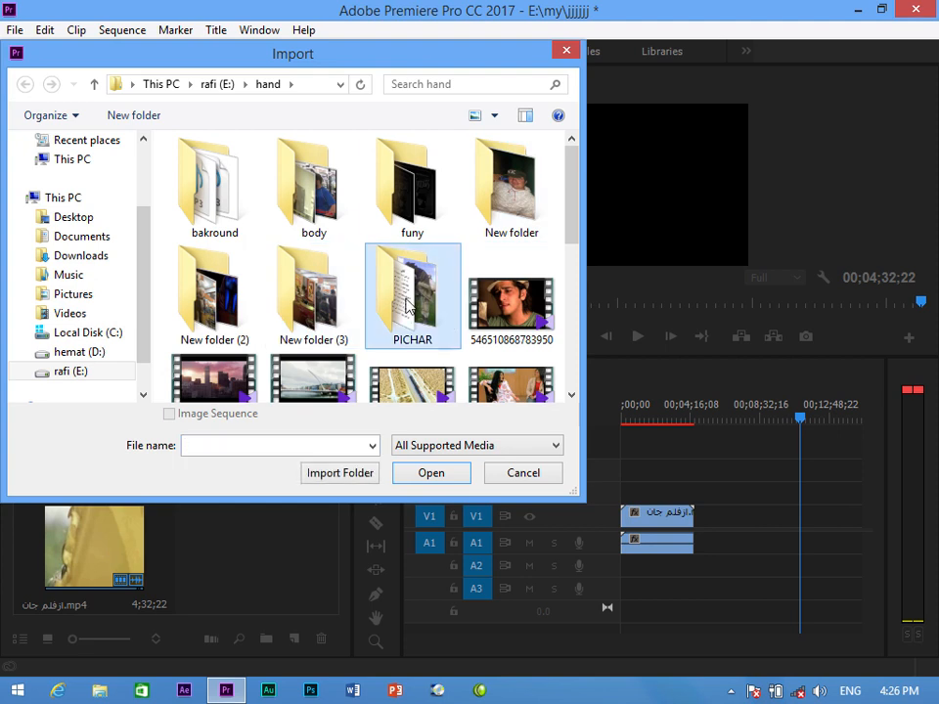
double_click(409, 306)
click(398, 205)
click(427, 476)
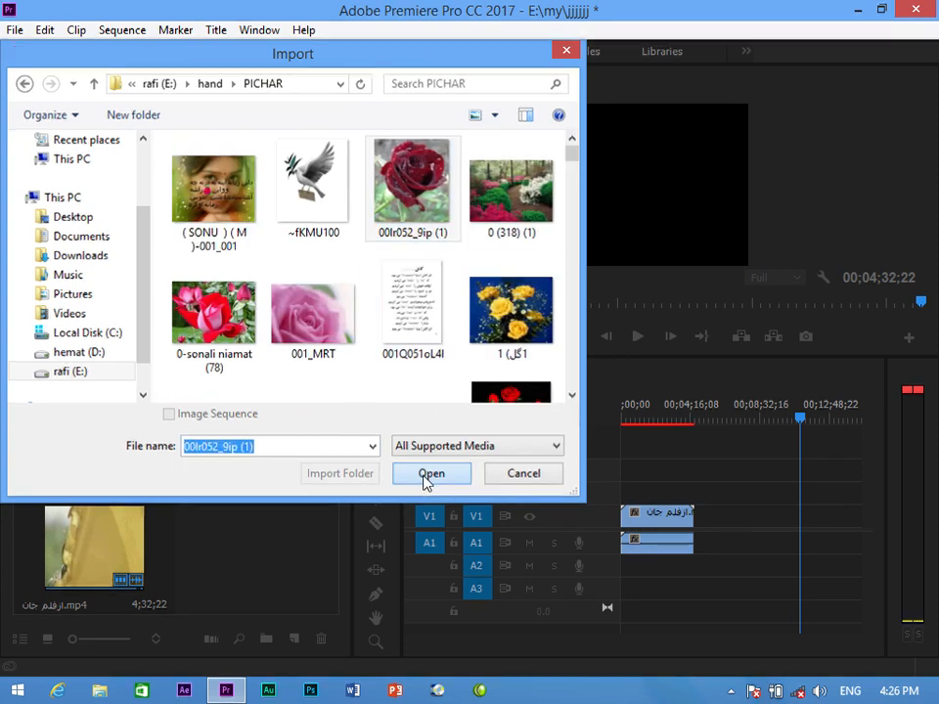
- Place the 00lr052_9ip (1).jpg image on V2 above the video and extend its end to about 00;44;05;19
drag(252, 547, 861, 492)
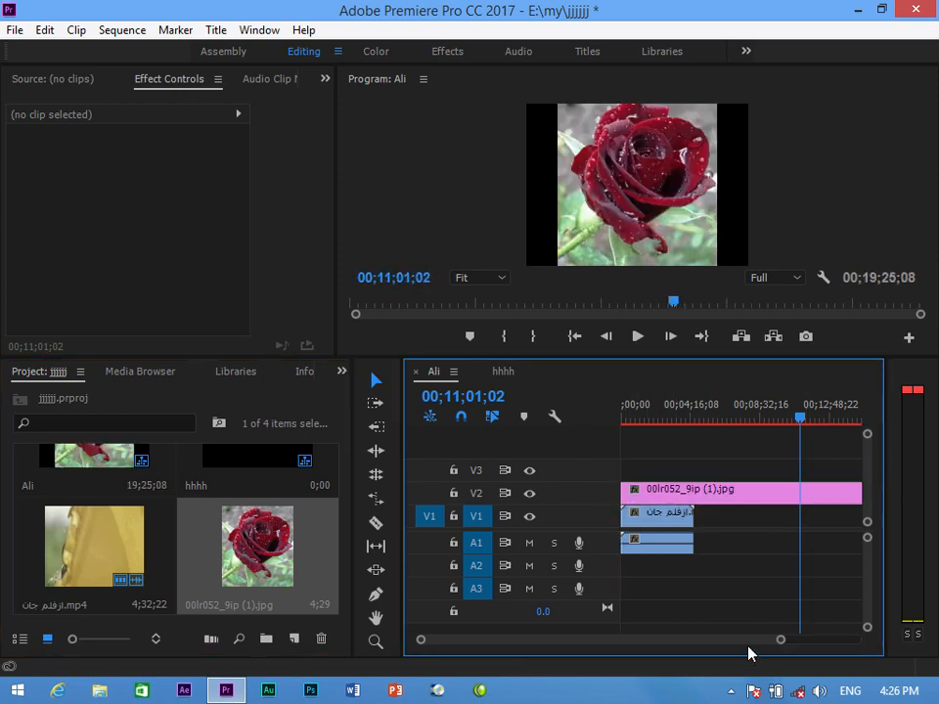
drag(782, 641, 934, 636)
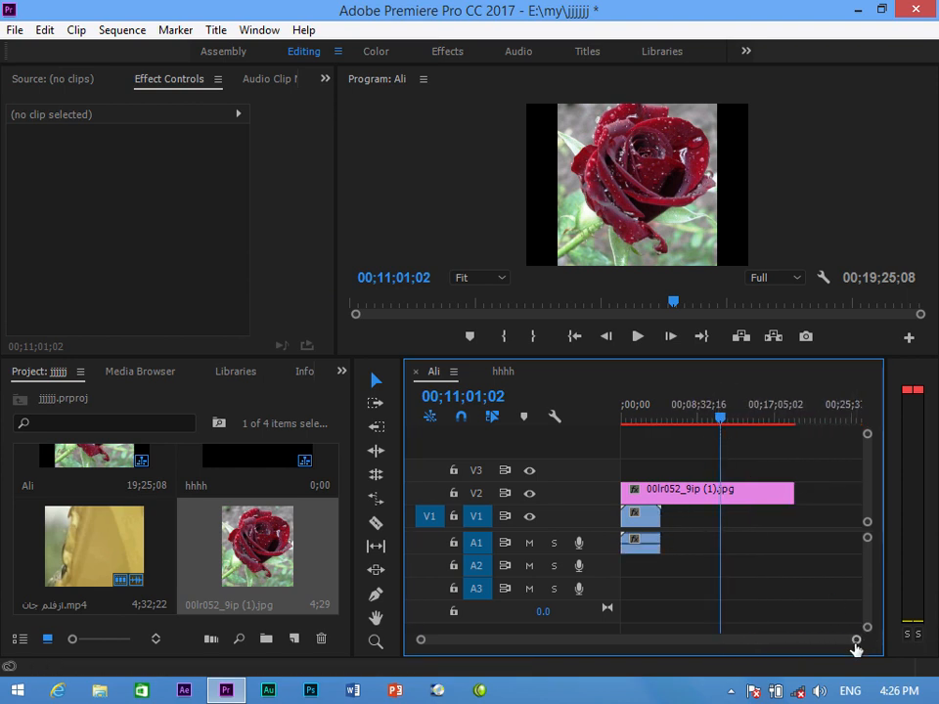
mouse_move(722, 419)
mouse_down()
mouse_move(876, 427)
mouse_move(880, 377)
mouse_up()
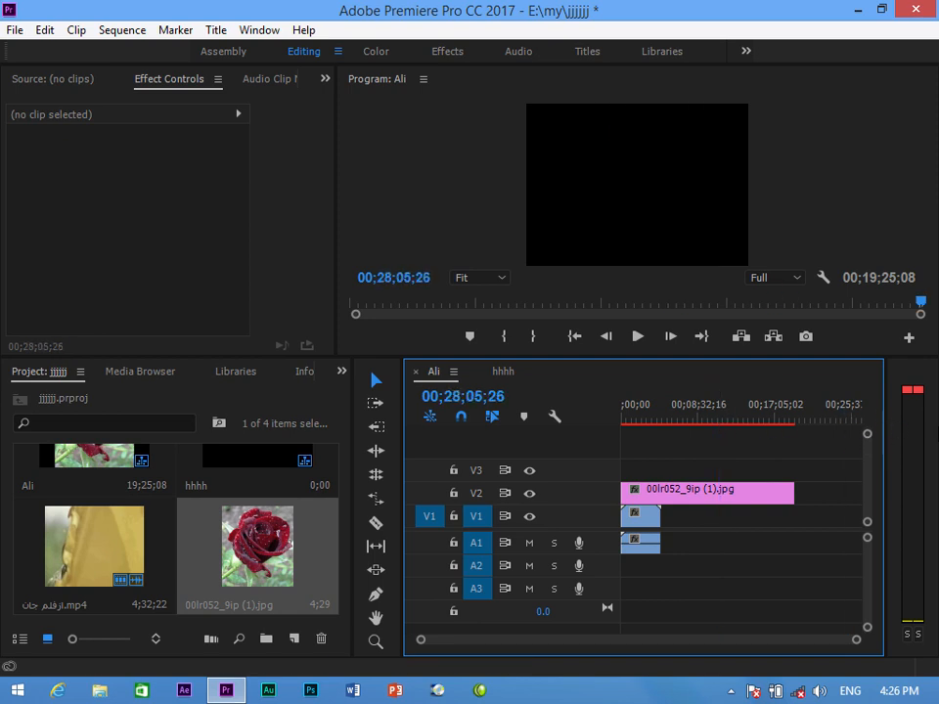
drag(859, 445, 654, 460)
drag(795, 494, 897, 489)
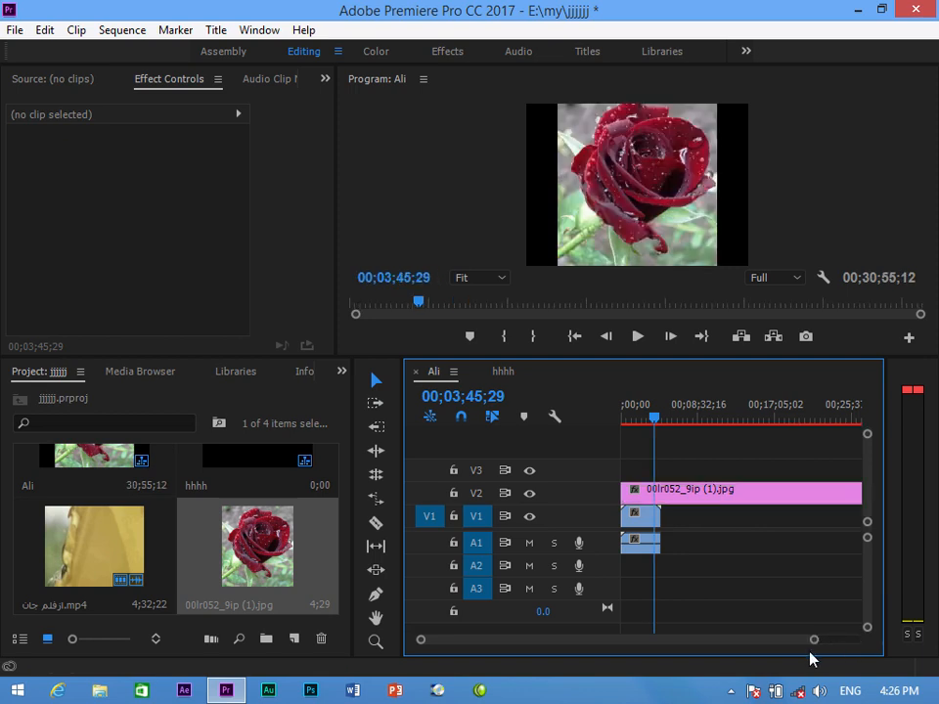
drag(816, 644, 922, 629)
drag(818, 494, 861, 494)
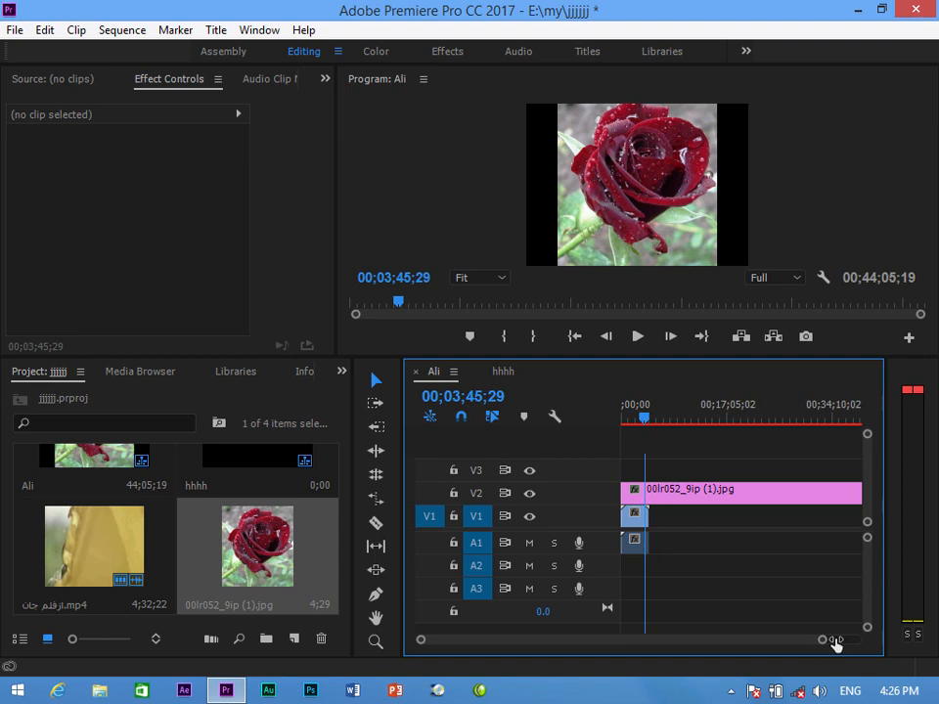
drag(835, 642, 931, 633)
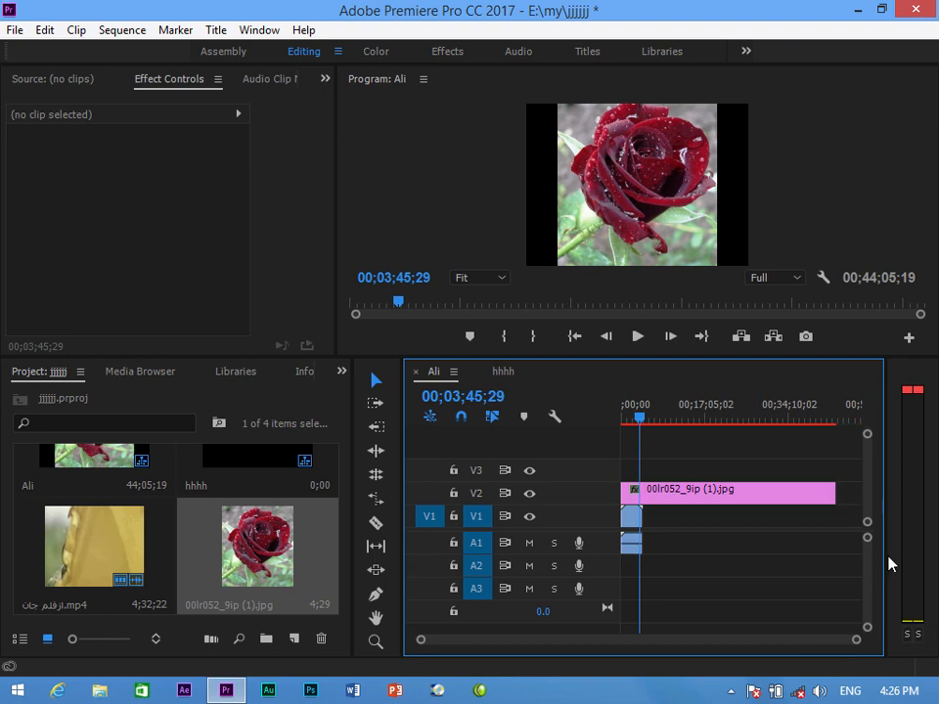
click(13, 30)
mouse_move(67, 57)
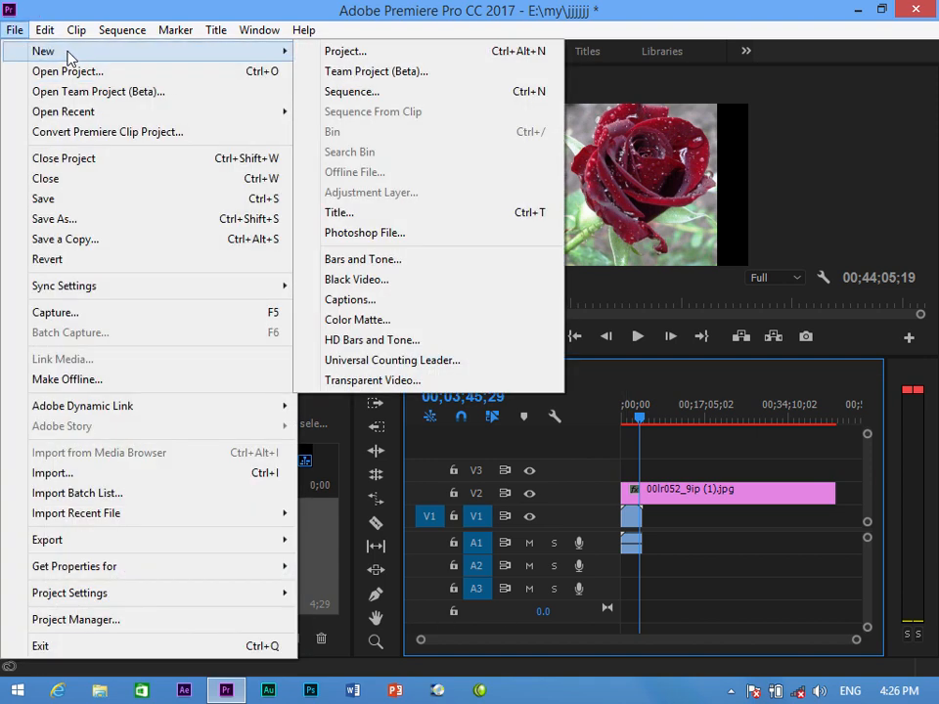
click(731, 502)
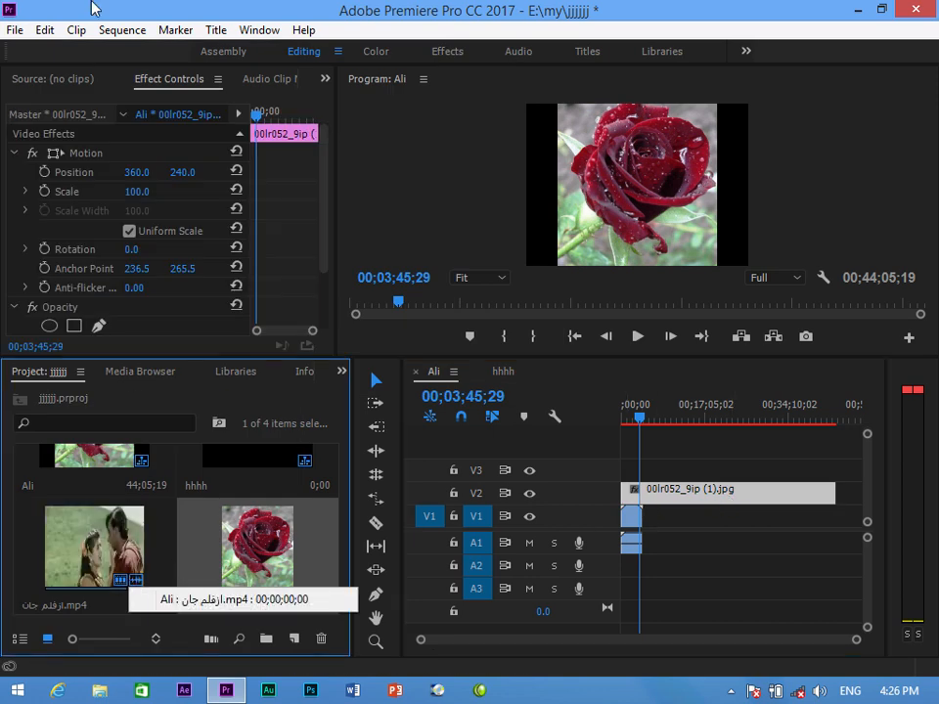
click(13, 29)
mouse_move(69, 54)
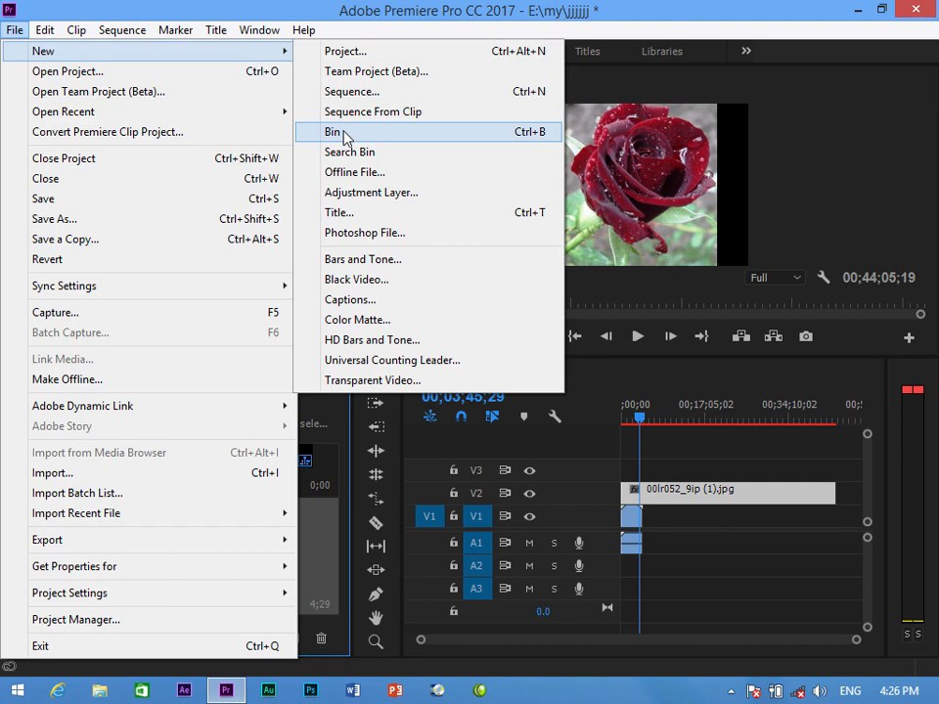
- Delete the rose image clip and the video clip from the timeline
click(753, 504)
key(Delete)
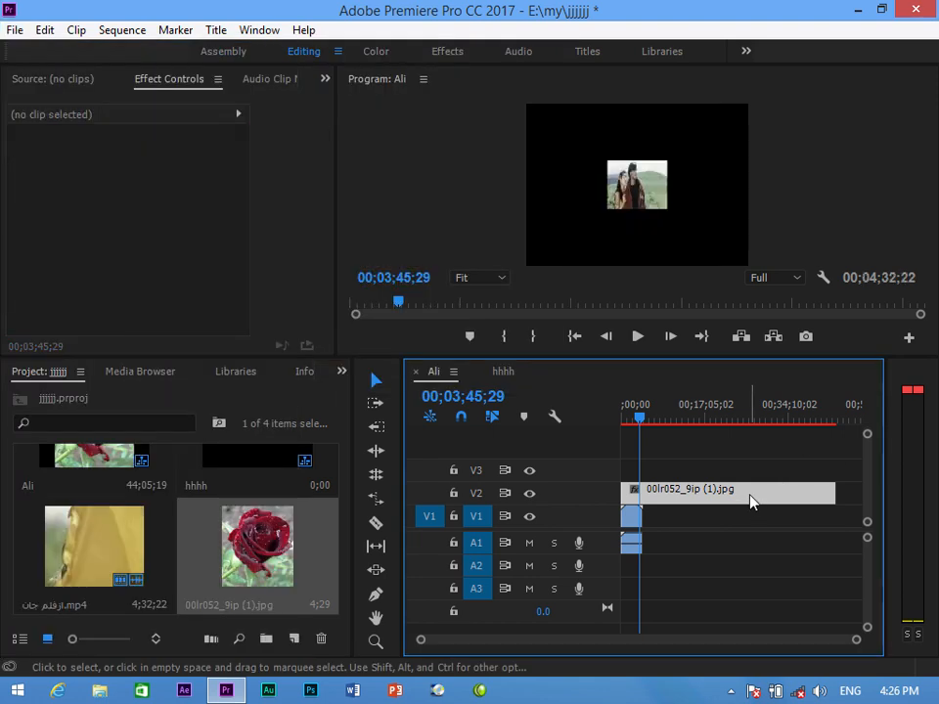
key(Delete)
- Import three images together from the PICHAR folder: 001_MRT, the yellow roses and the red rose numbered (78)
click(118, 548)
click(301, 559)
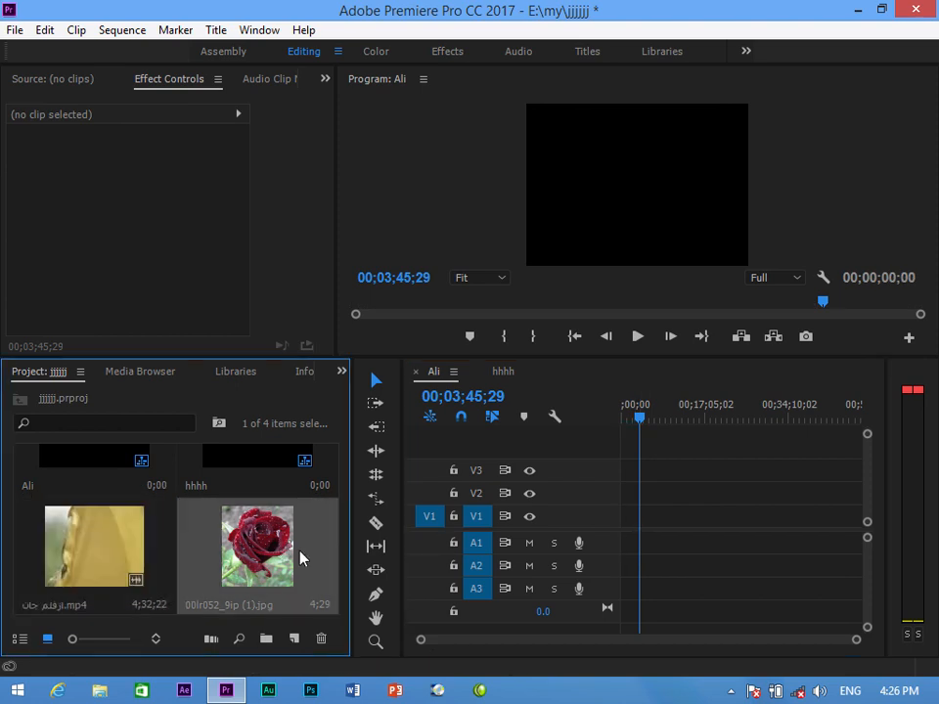
double_click(180, 608)
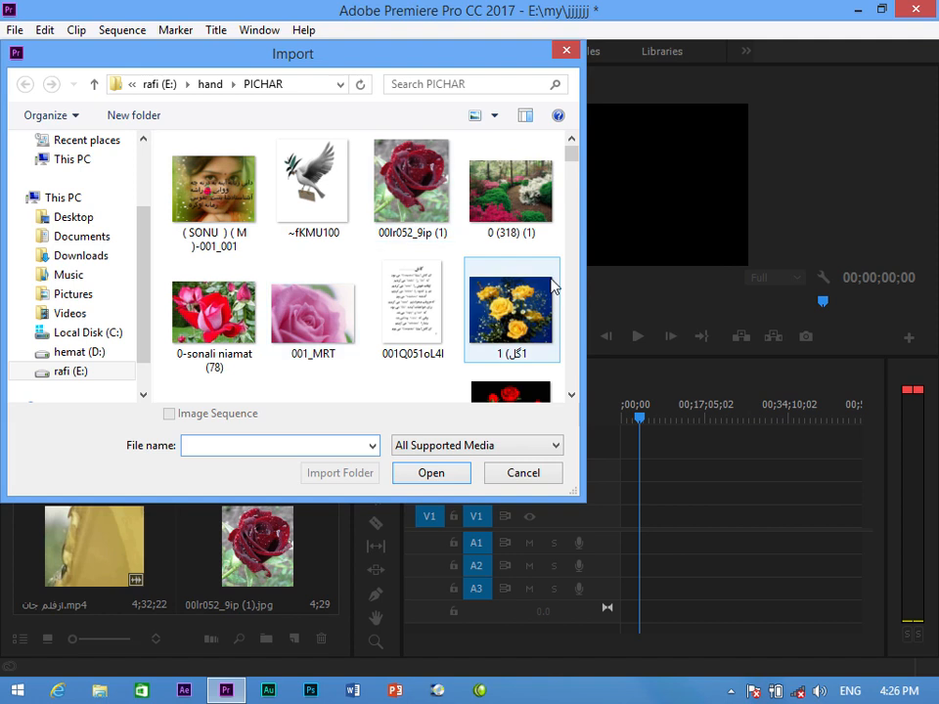
click(549, 284)
ctrl+click(294, 318)
ctrl+click(213, 315)
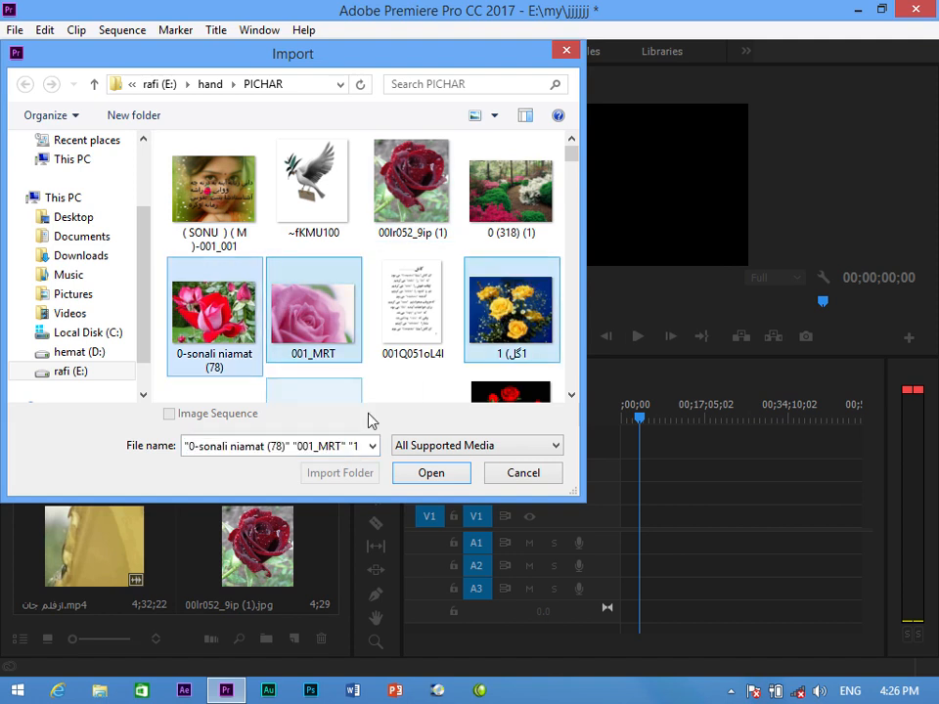
click(433, 473)
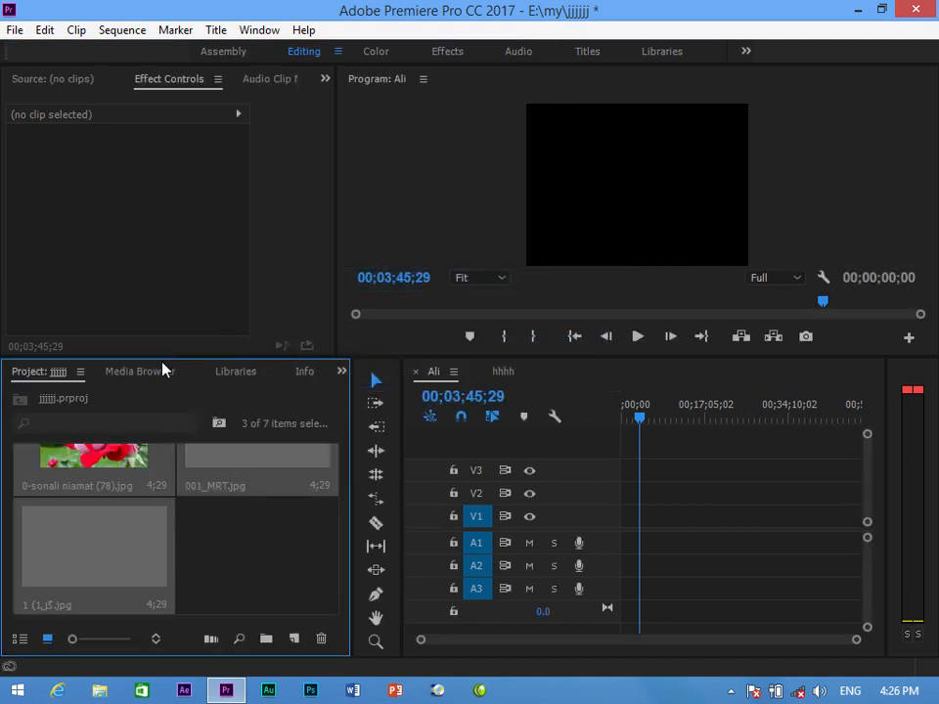
- Create a new bin in the project, keeping the default name
click(213, 545)
click(14, 29)
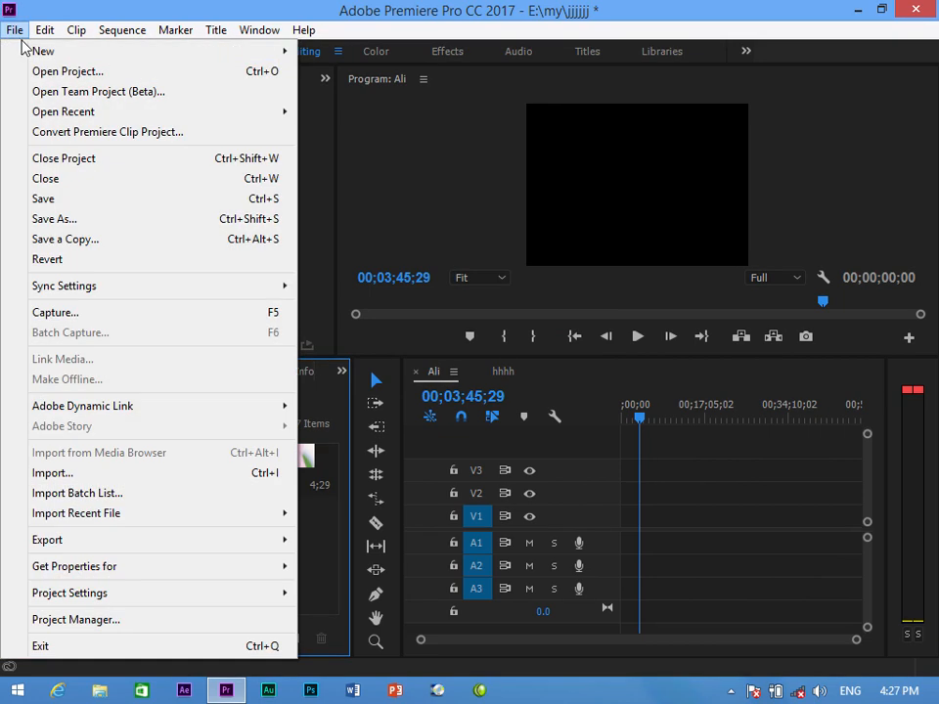
mouse_move(147, 51)
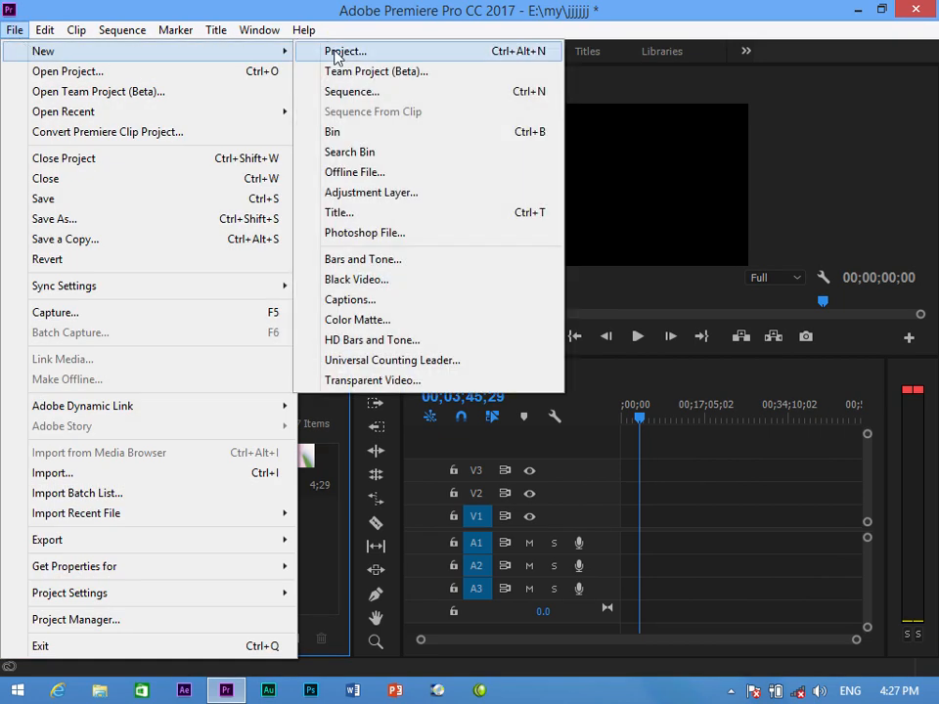
click(389, 138)
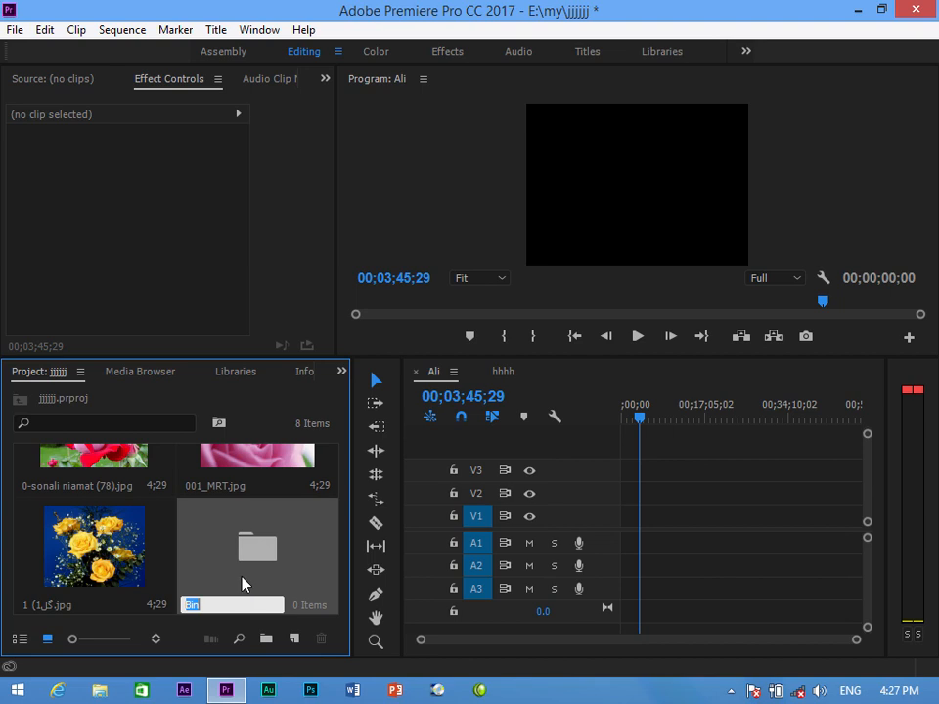
- Move the four flower images and the video ازقلم جان.mp4 into the new bin
drag(94, 546, 253, 545)
click(114, 534)
drag(114, 534, 114, 534)
drag(243, 458, 244, 531)
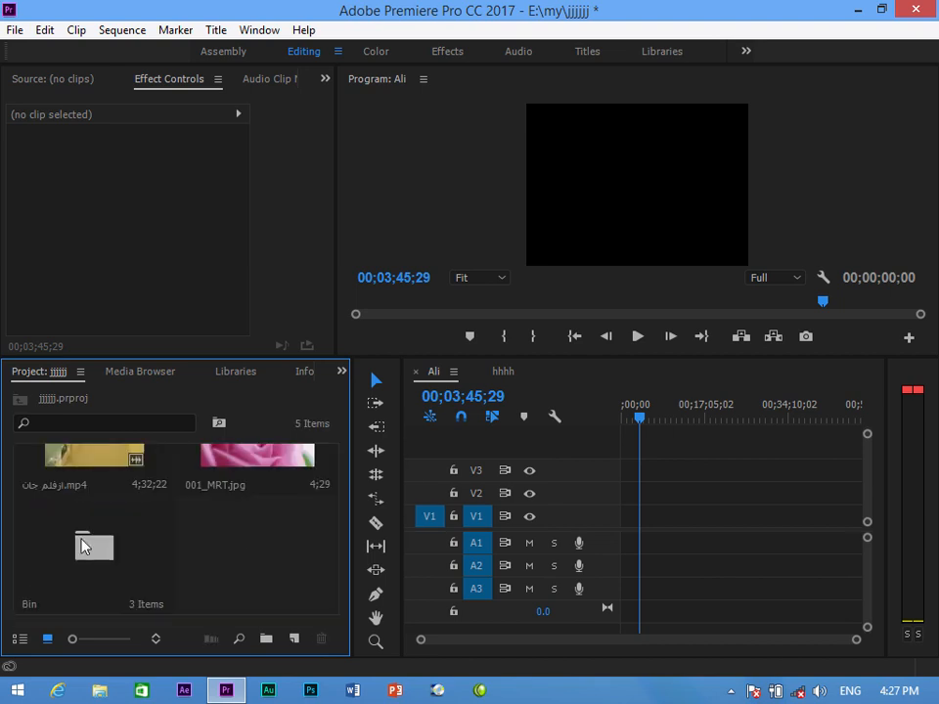
drag(232, 460, 202, 554)
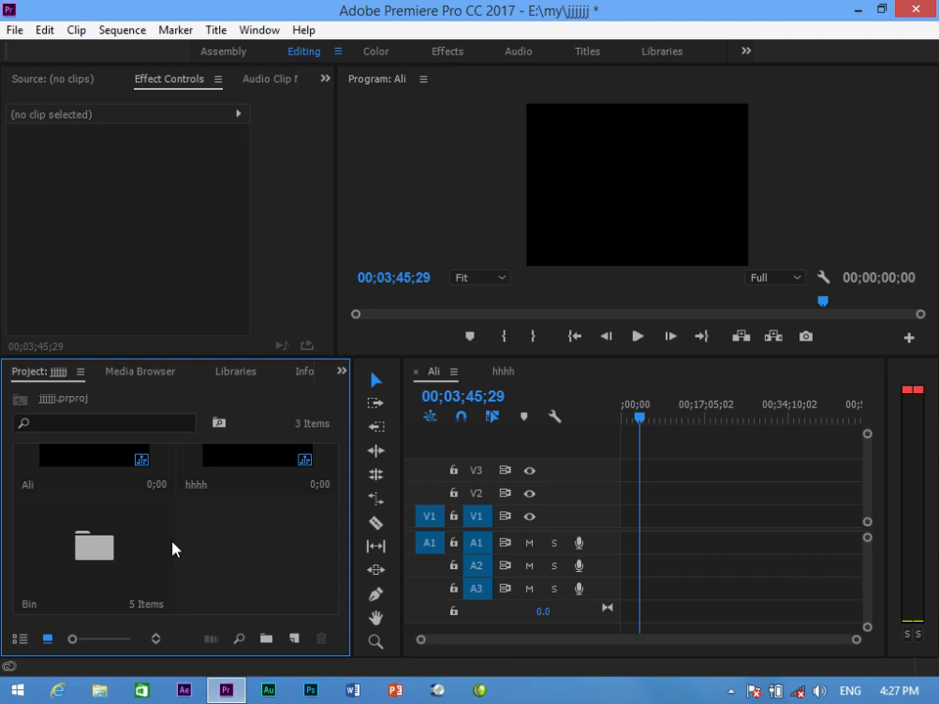
- Open the bin and examine its contents in list view, ending in icon view
click(106, 557)
double_click(106, 558)
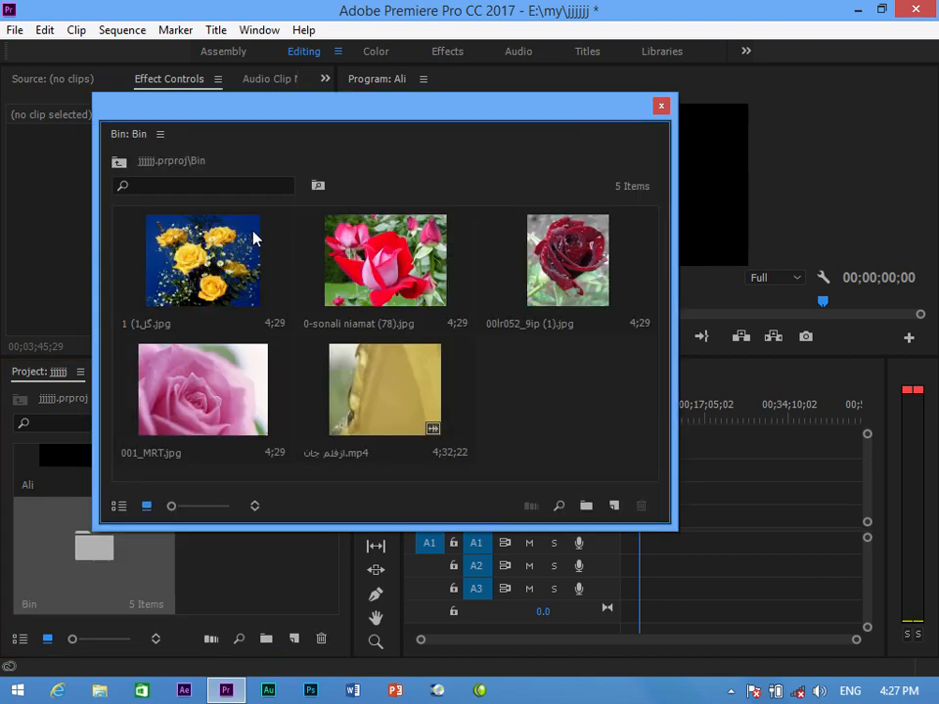
click(146, 184)
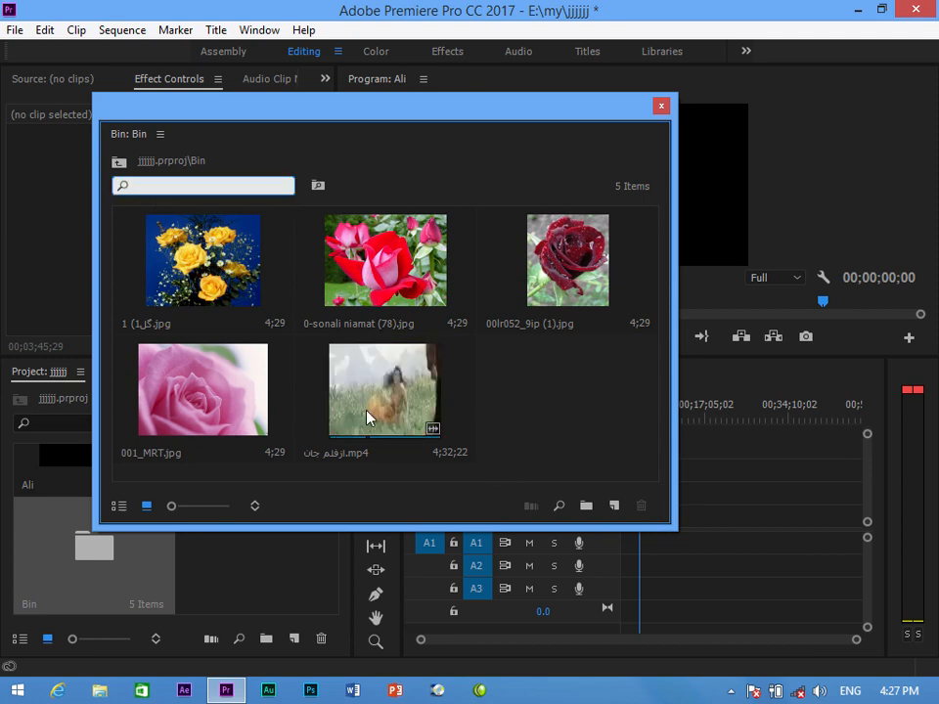
click(118, 505)
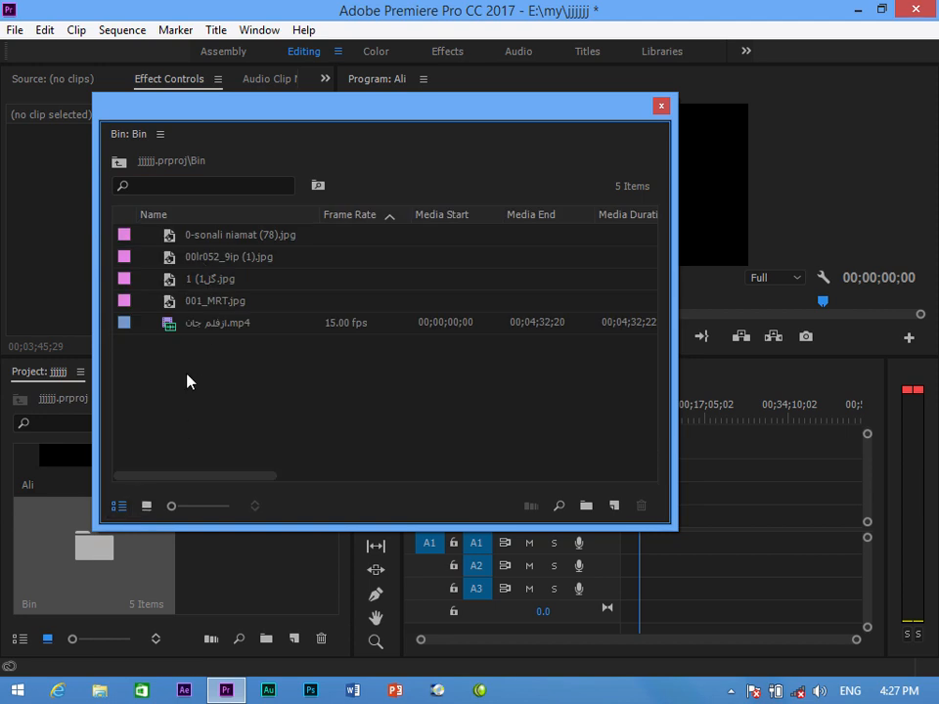
click(149, 505)
- Try placing the red rose image numbered (78) and the video from the bin on the timeline, and undo both placements
drag(358, 283, 741, 512)
drag(392, 391, 758, 572)
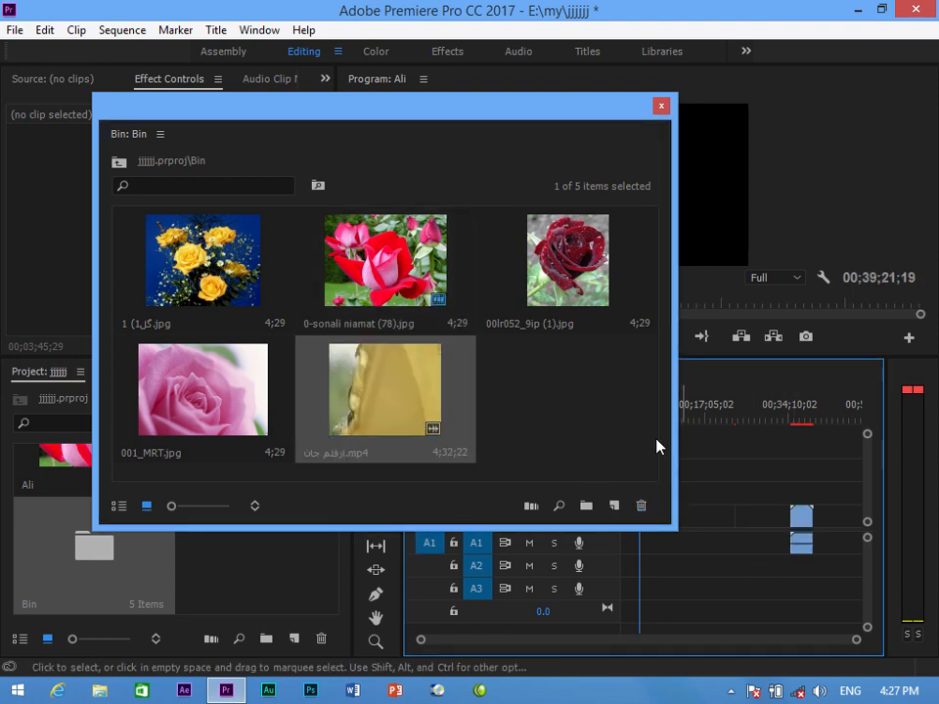
key(ctrl+z)
key(ctrl+z)
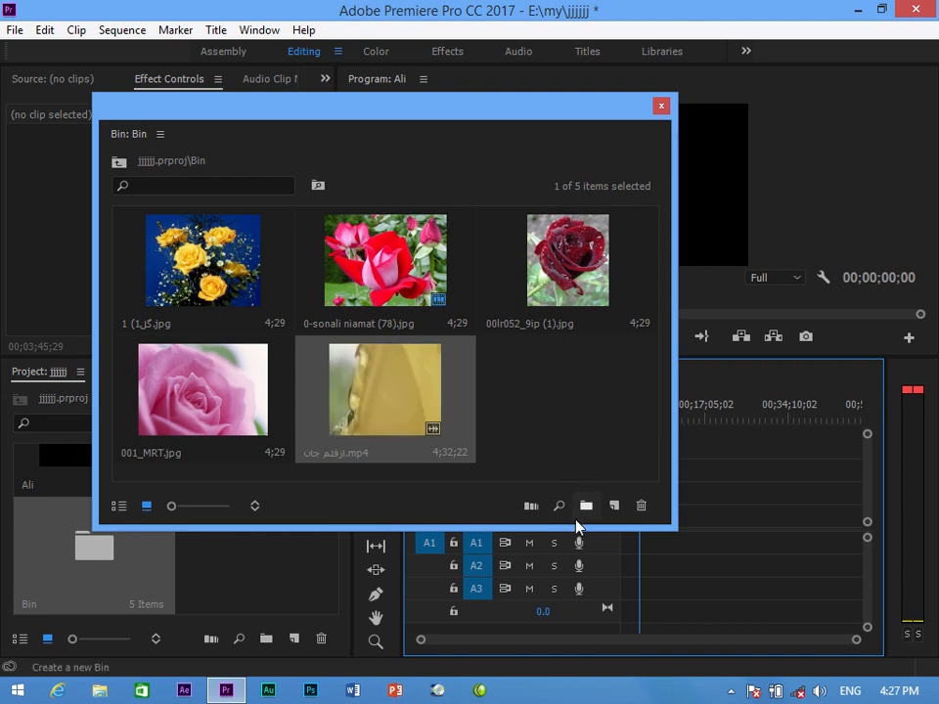
click(15, 30)
mouse_move(59, 50)
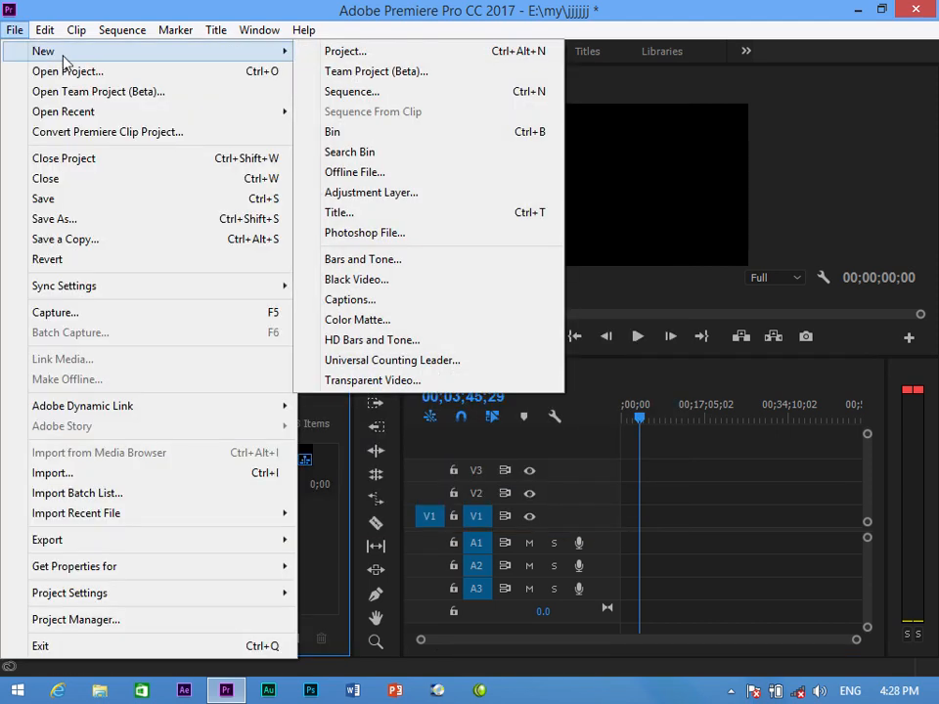
click(382, 159)
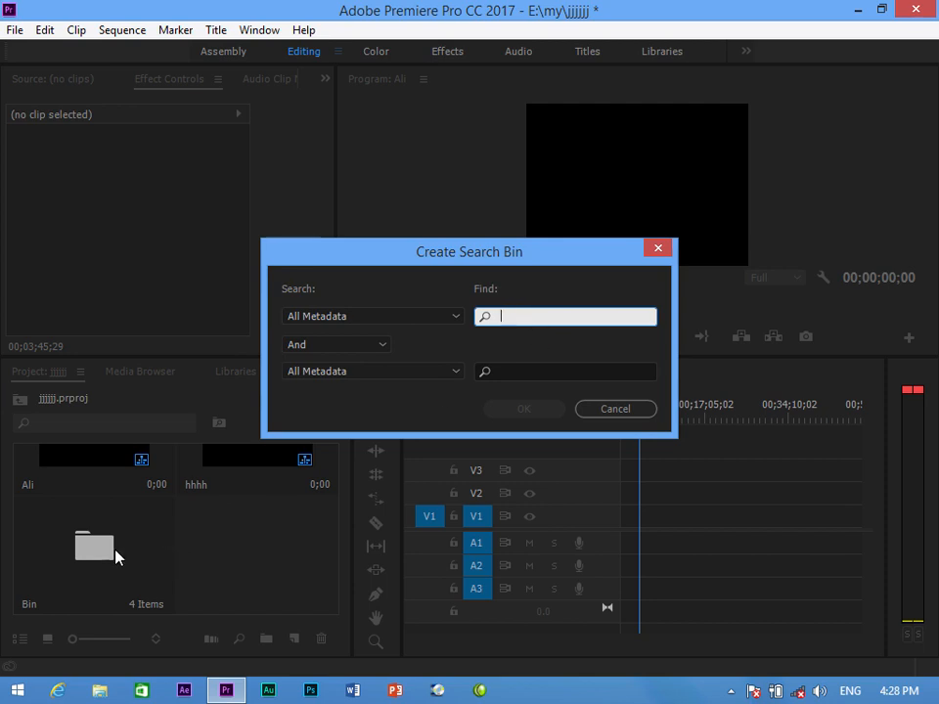
click(658, 248)
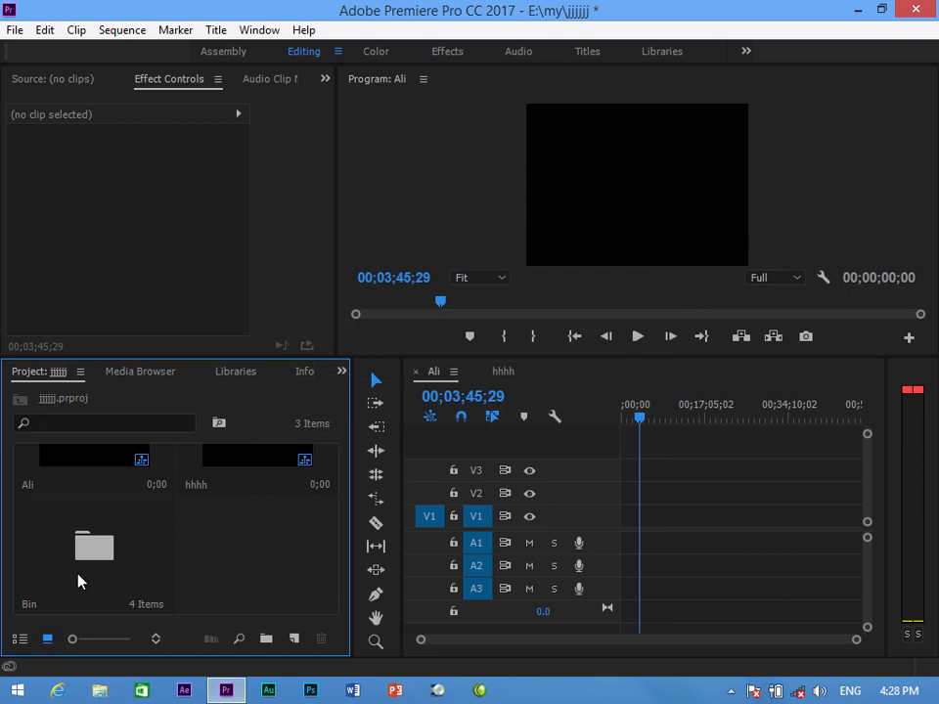
- Open the project's main media bin to examine the items it contains
double_click(82, 569)
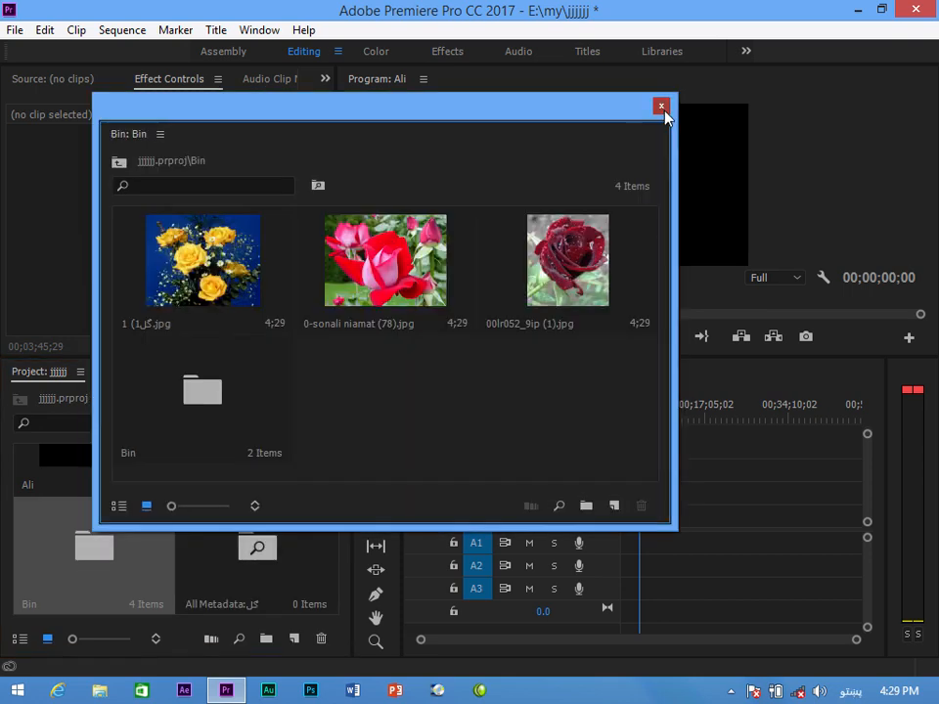
- Close the floating bin window and start a new 720 × 480 Photoshop file with D1/DV NTSC (0.9091) pixels
click(661, 105)
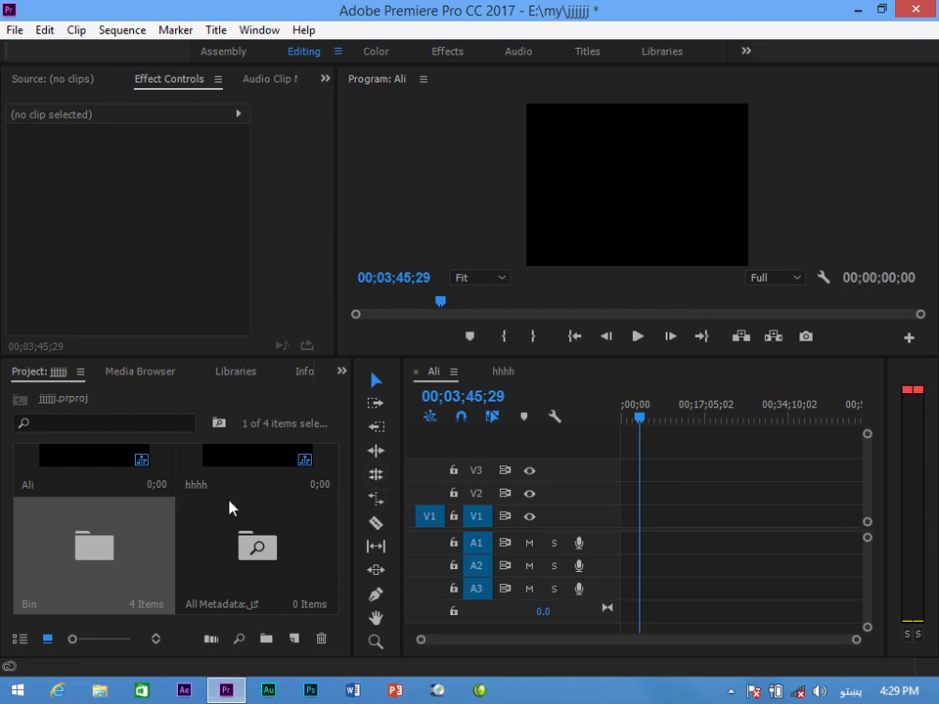
click(13, 31)
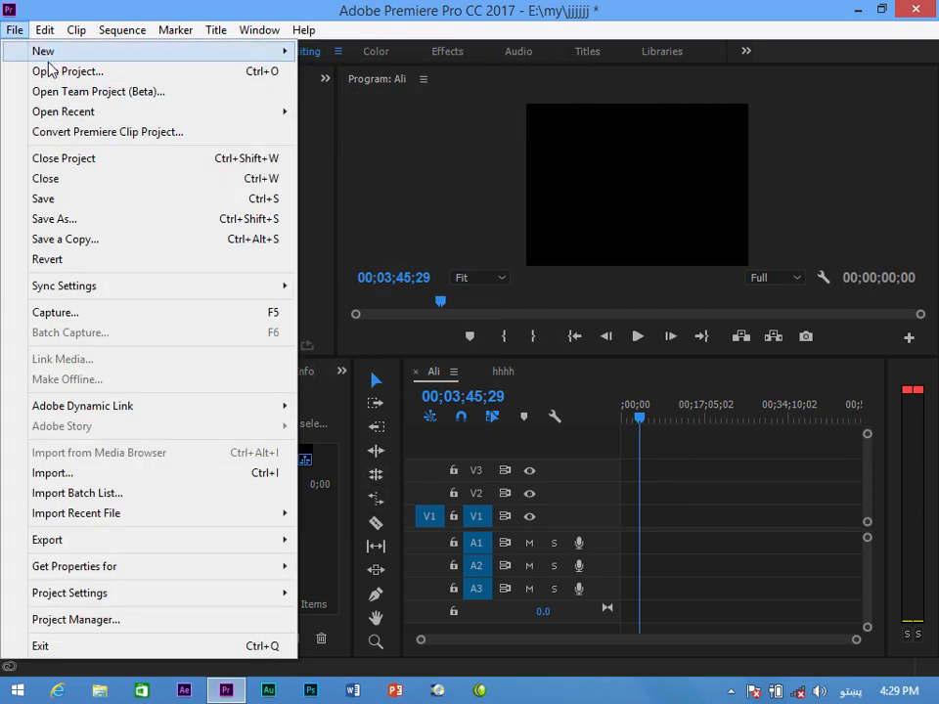
mouse_move(51, 56)
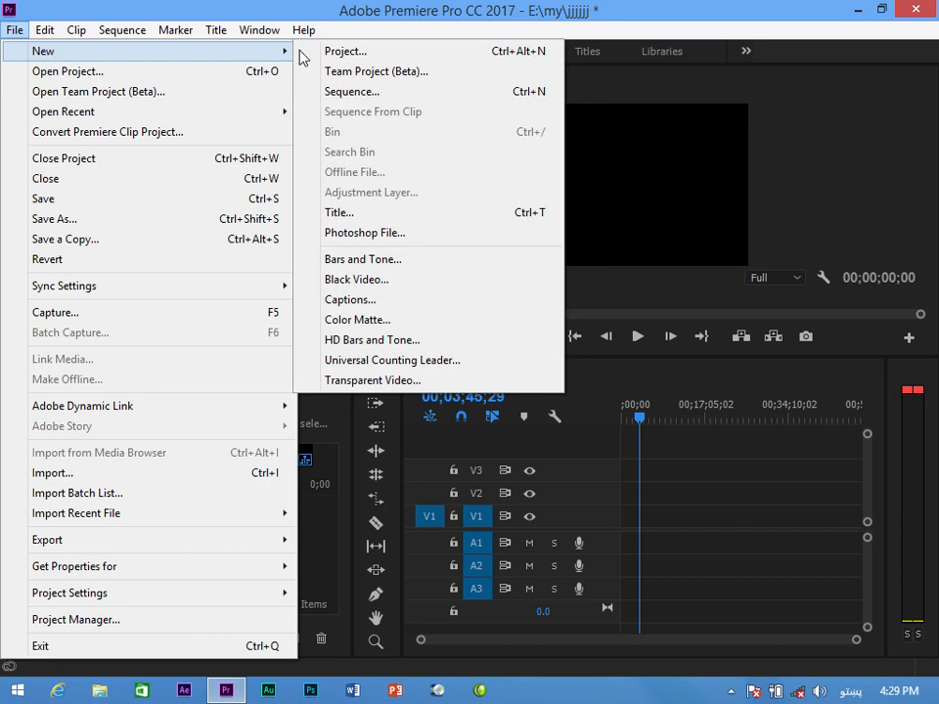
click(368, 234)
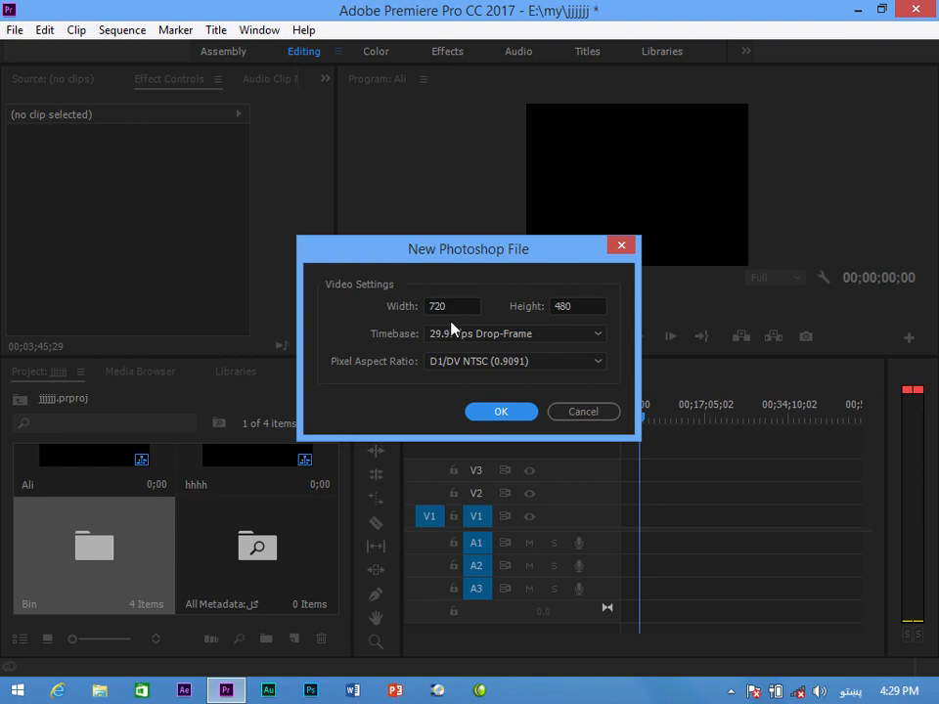
click(495, 412)
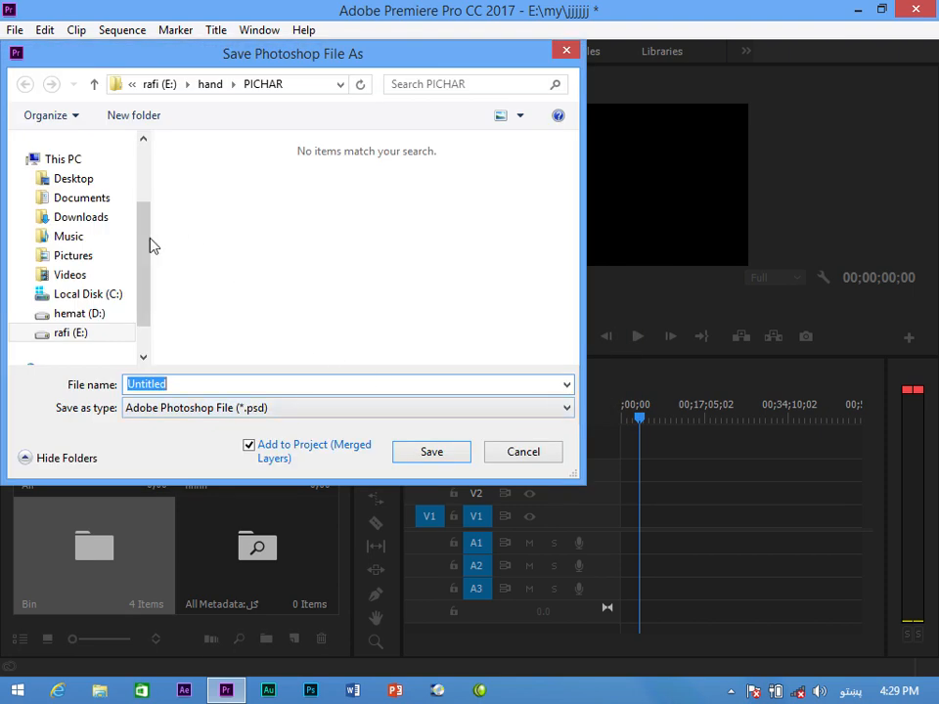
- Save the Photoshop file to the Desktop as Untitled-1, replacing the existing file and adding it to the project
drag(145, 254, 145, 185)
click(60, 171)
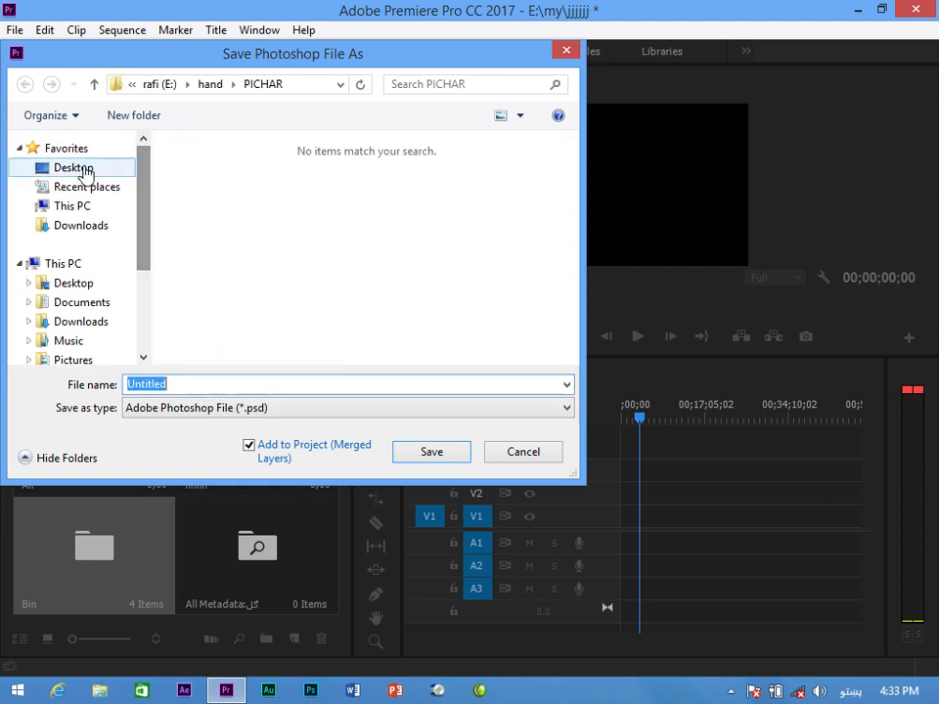
click(54, 173)
drag(579, 187, 580, 303)
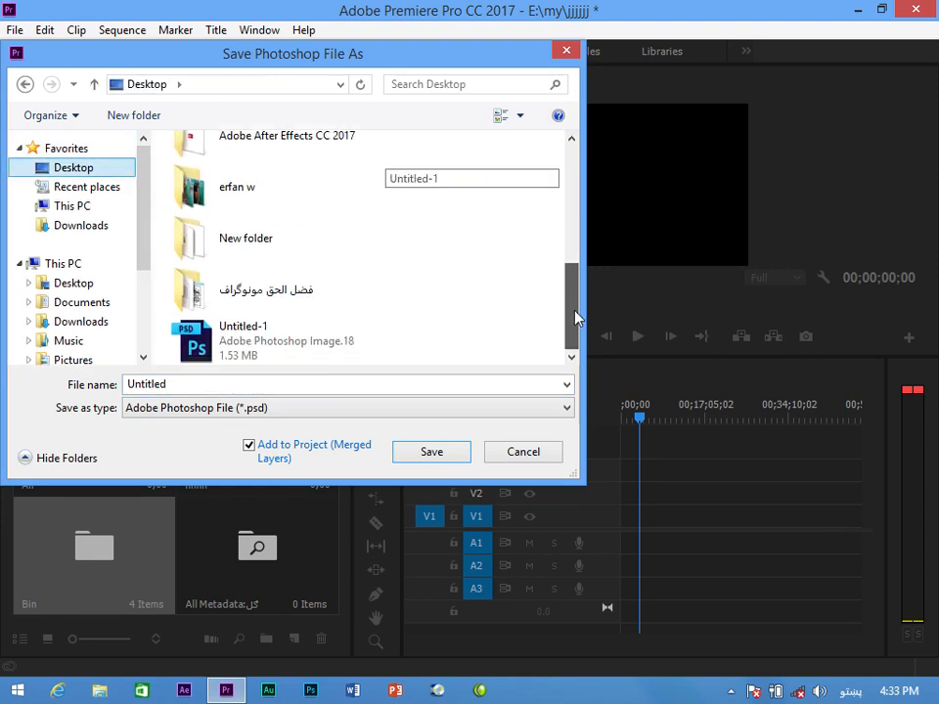
click(257, 348)
click(428, 447)
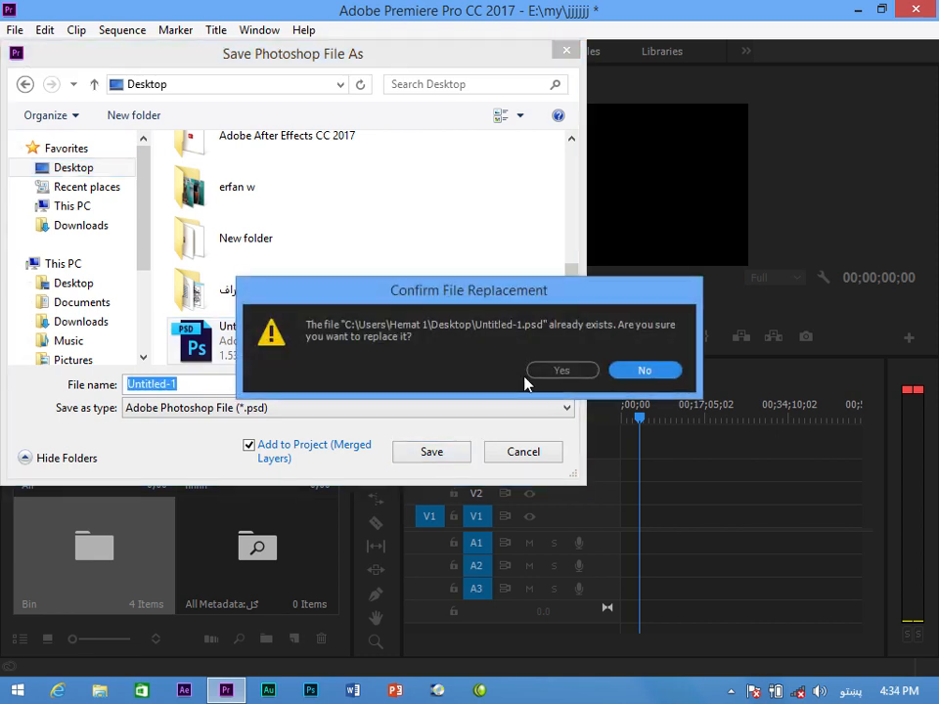
click(550, 376)
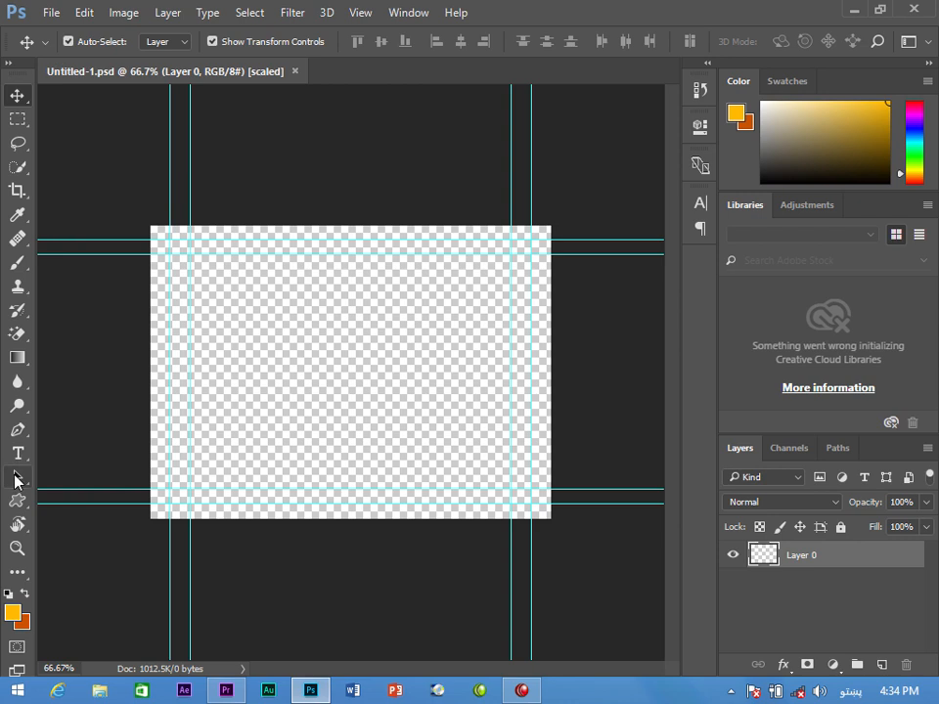
- In Photoshop, draw an ellipse about 201 by 183 px and move it to the centre of the canvas
click(19, 504)
drag(251, 287, 402, 406)
click(16, 97)
drag(340, 344, 384, 373)
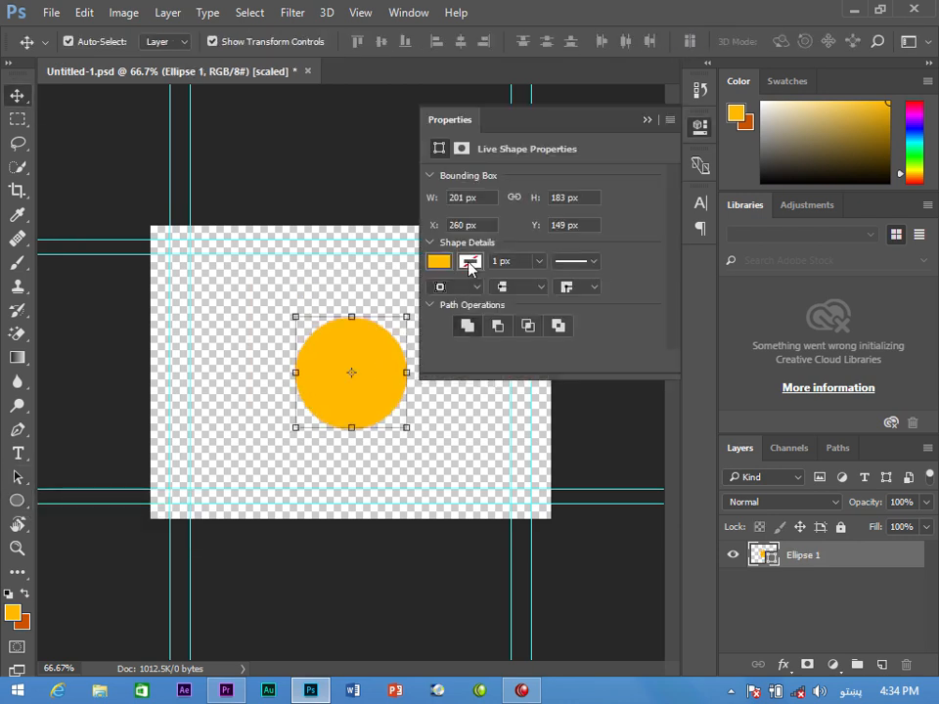
- Remove the ellipse's fill and give it a thick dark outline so that it forms a ring
click(438, 261)
click(451, 296)
click(524, 412)
click(538, 261)
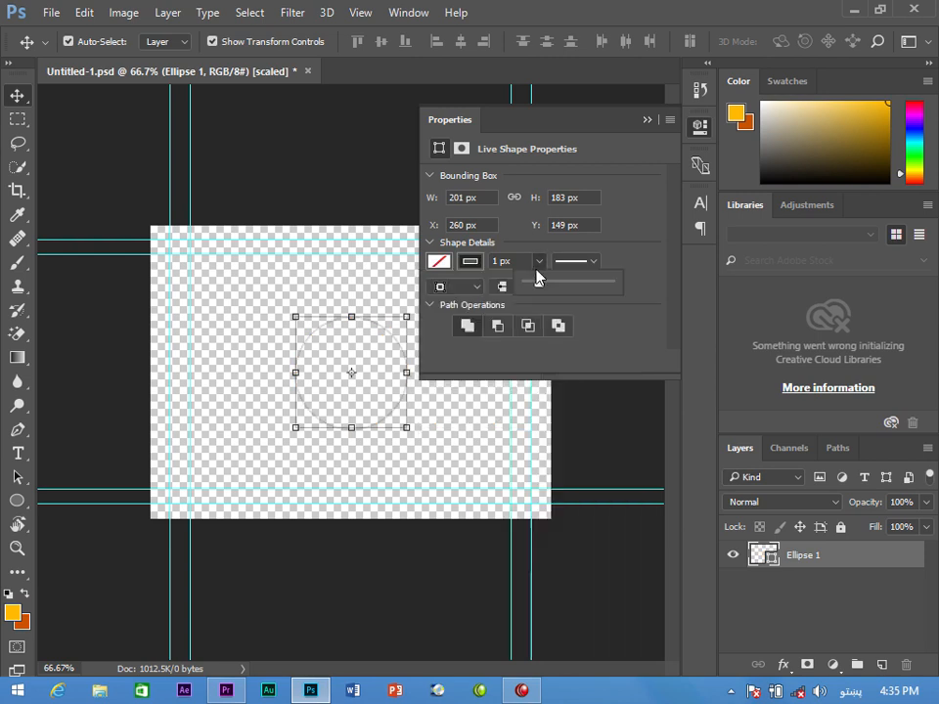
drag(559, 284, 549, 283)
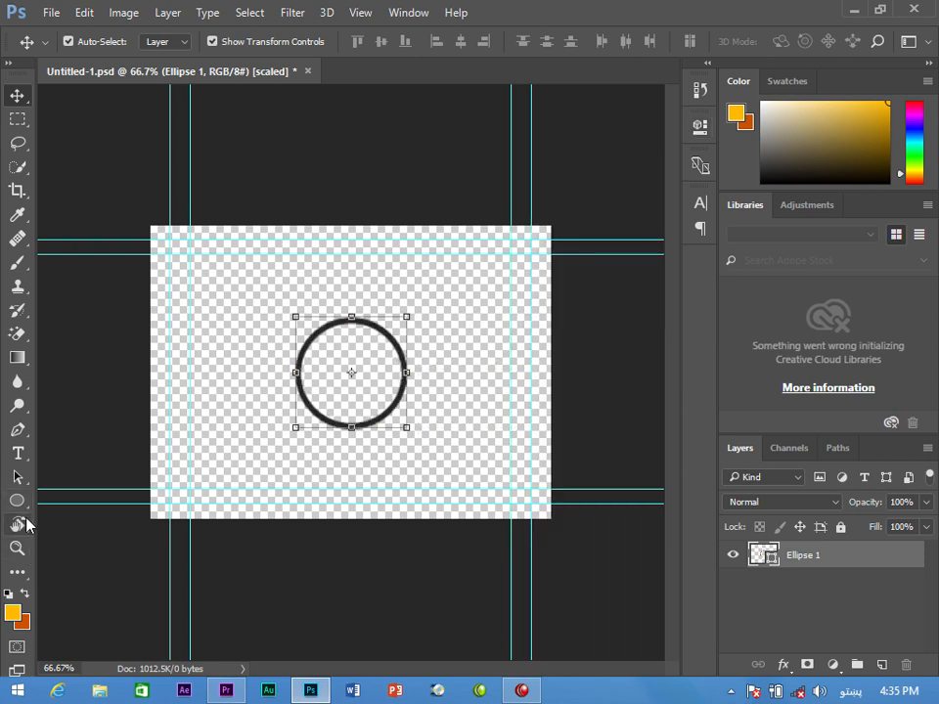
- Draw a crosshair target custom shape and centre it inside the ring
click(28, 502)
right_click(28, 505)
click(98, 589)
click(703, 47)
click(641, 171)
drag(331, 328, 424, 428)
click(17, 95)
mouse_move(380, 387)
mouse_down()
mouse_move(353, 388)
mouse_move(354, 379)
mouse_up()
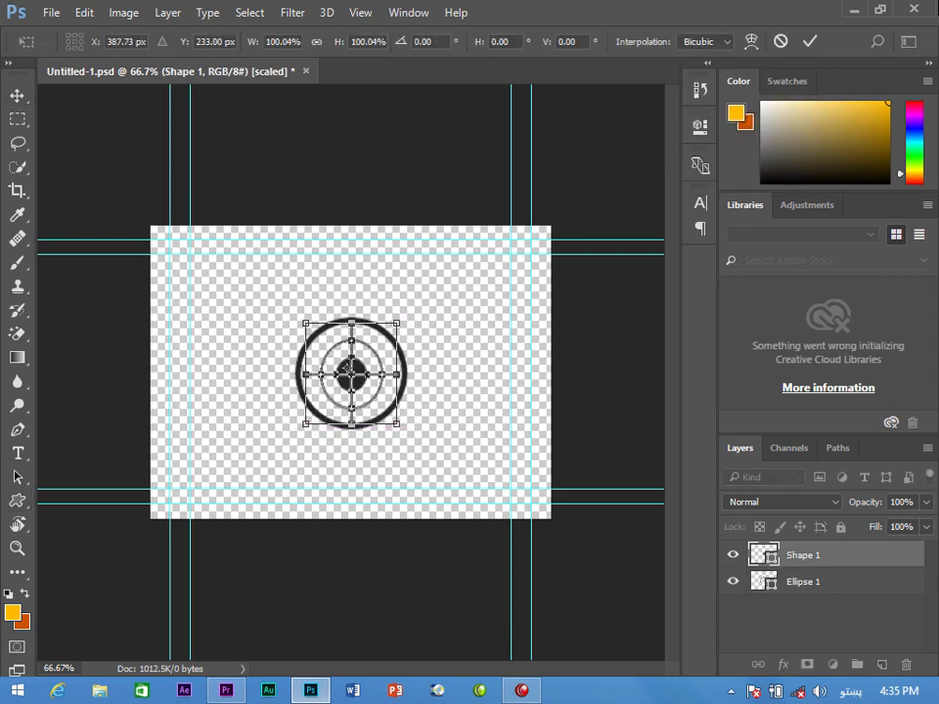
key(Return)
click(582, 370)
- Switch to Premiere Pro, try placing Untitled-1.psd at the start of the Ali timeline, and delete the clip
click(226, 690)
drag(94, 547, 624, 496)
drag(638, 417, 566, 421)
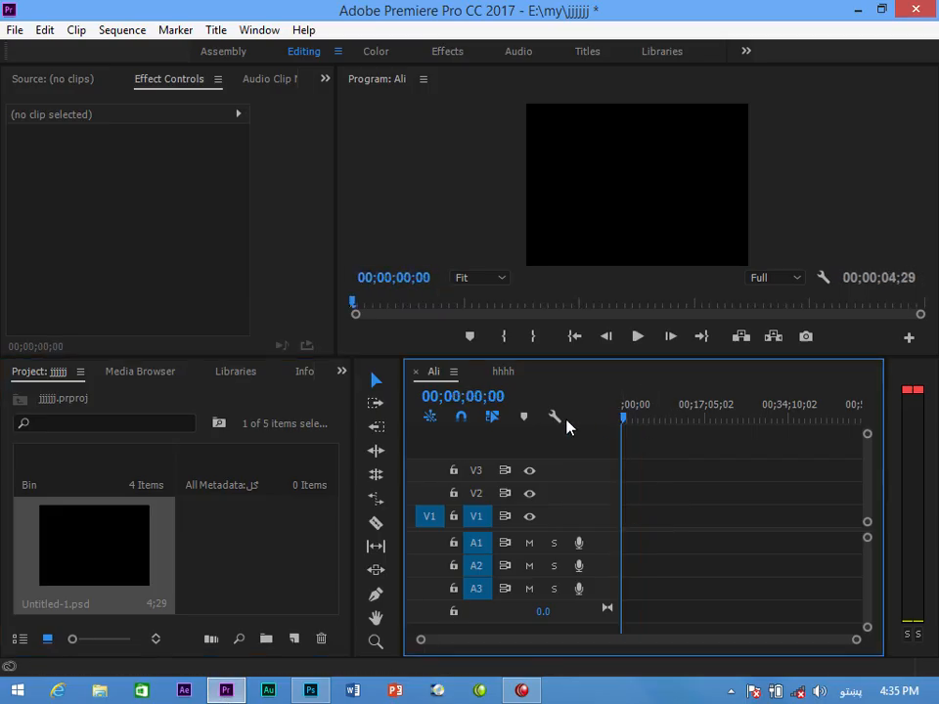
key(=)
key(=)
key(=)
key(=)
drag(644, 495, 730, 492)
key(Delete)
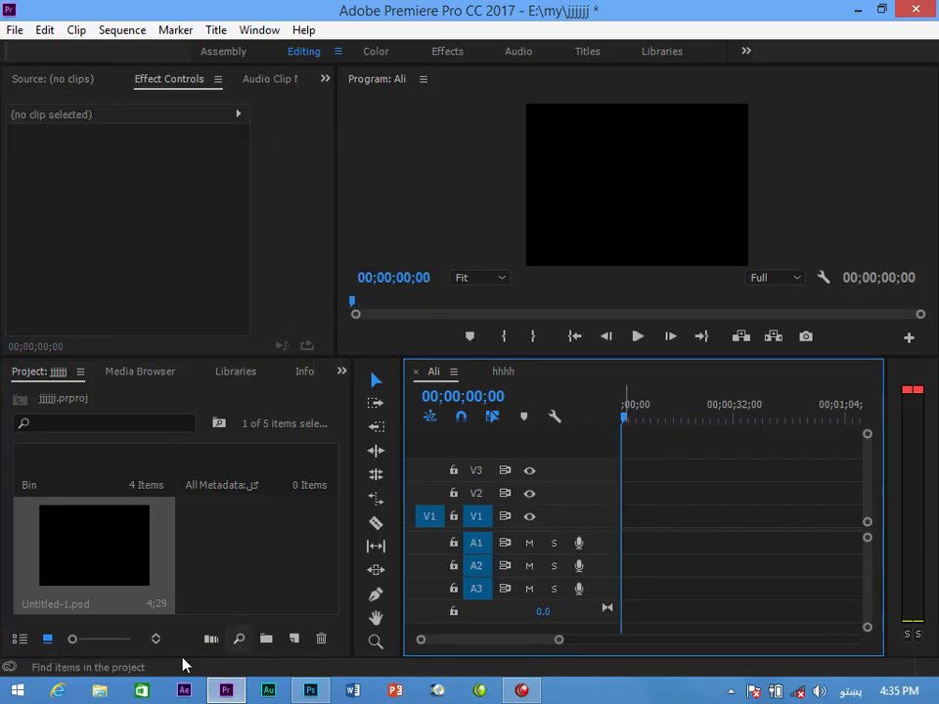
- Switch to Photoshop and quit it, saving the changes to Untitled-1.psd
click(311, 691)
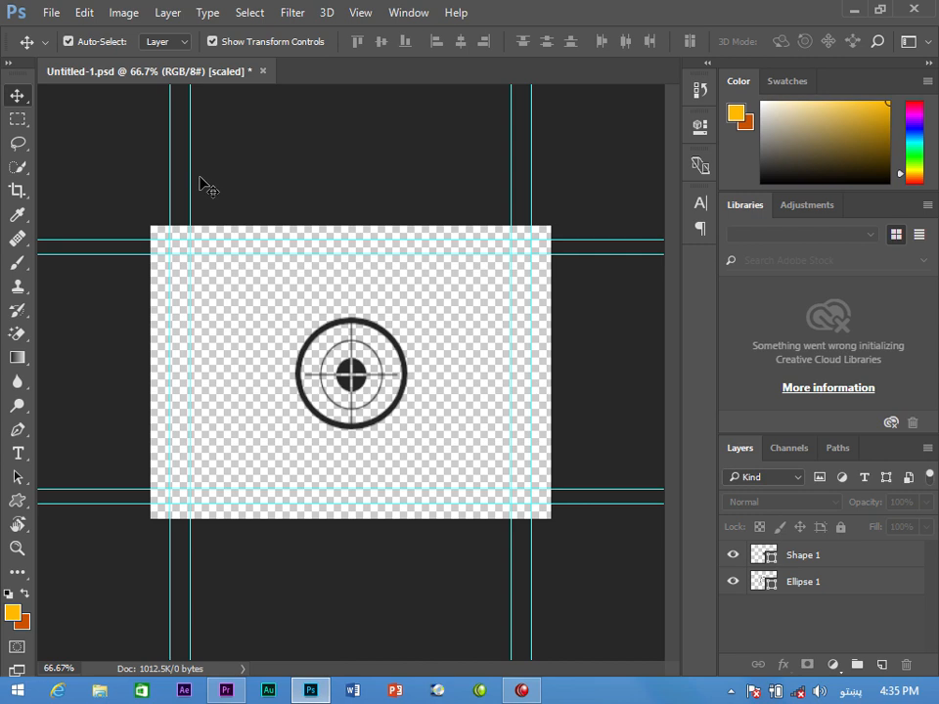
click(912, 10)
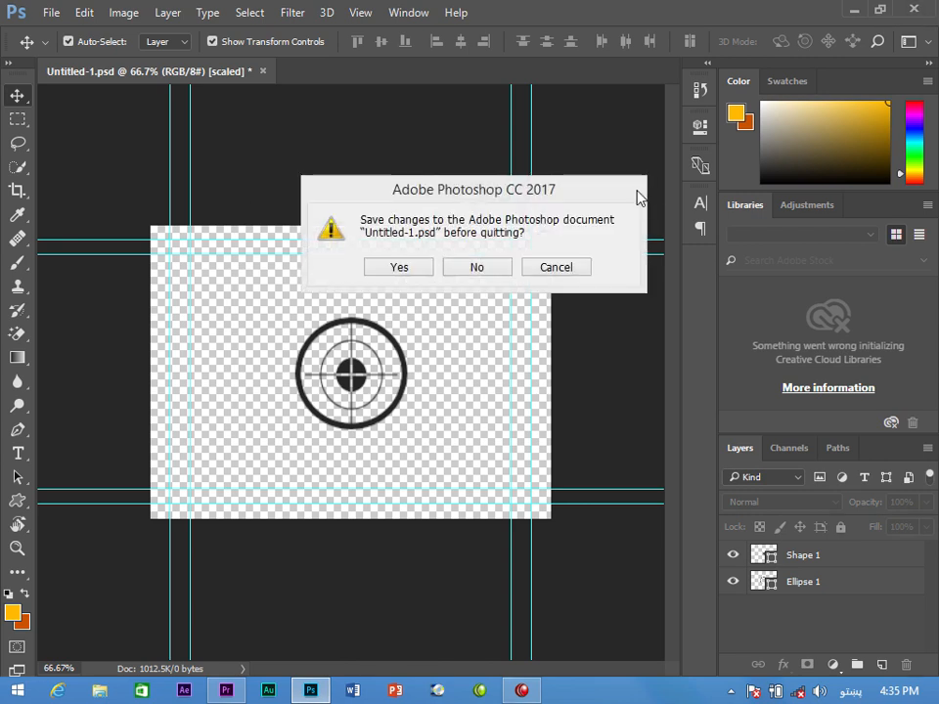
click(396, 268)
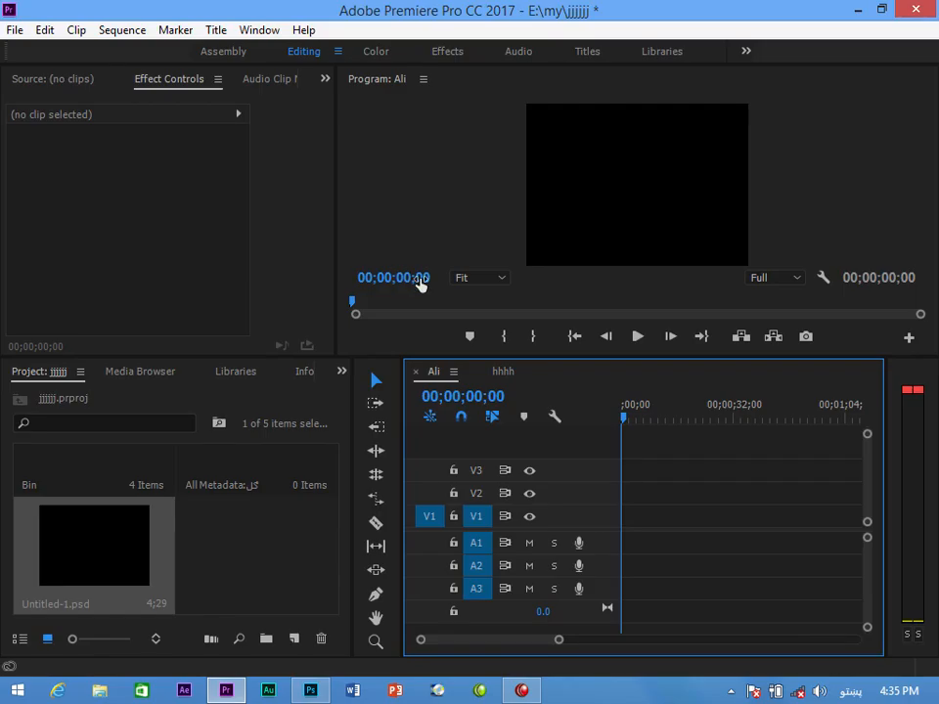
- Try placing the updated Untitled-1.psd at the start of track V1 in the Ali sequence, and remove the clip
drag(90, 551, 613, 528)
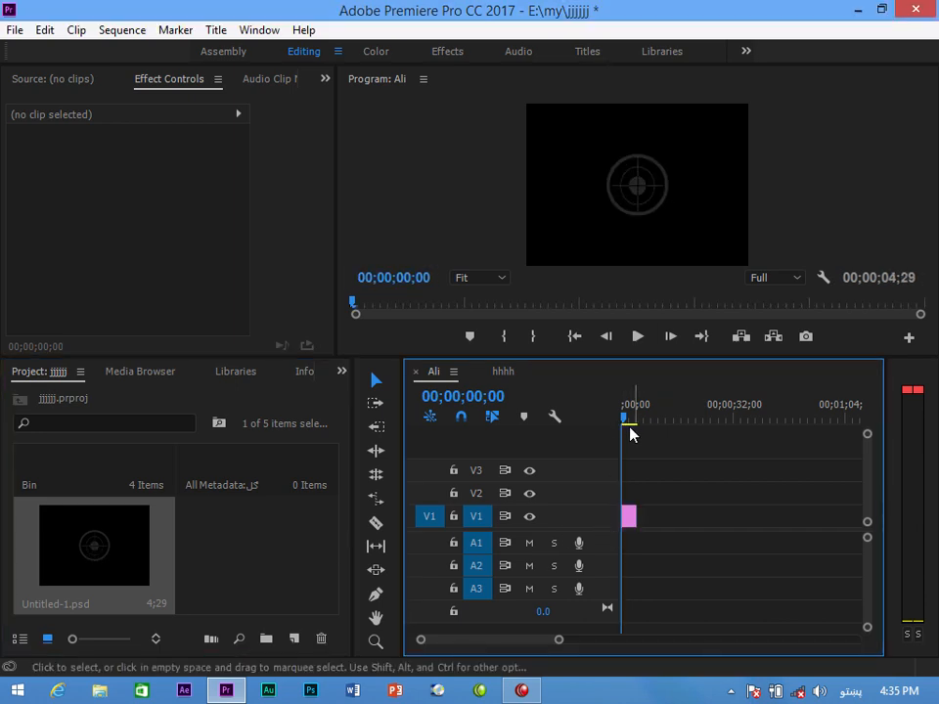
mouse_move(627, 422)
mouse_down()
mouse_move(635, 420)
mouse_move(627, 423)
mouse_up()
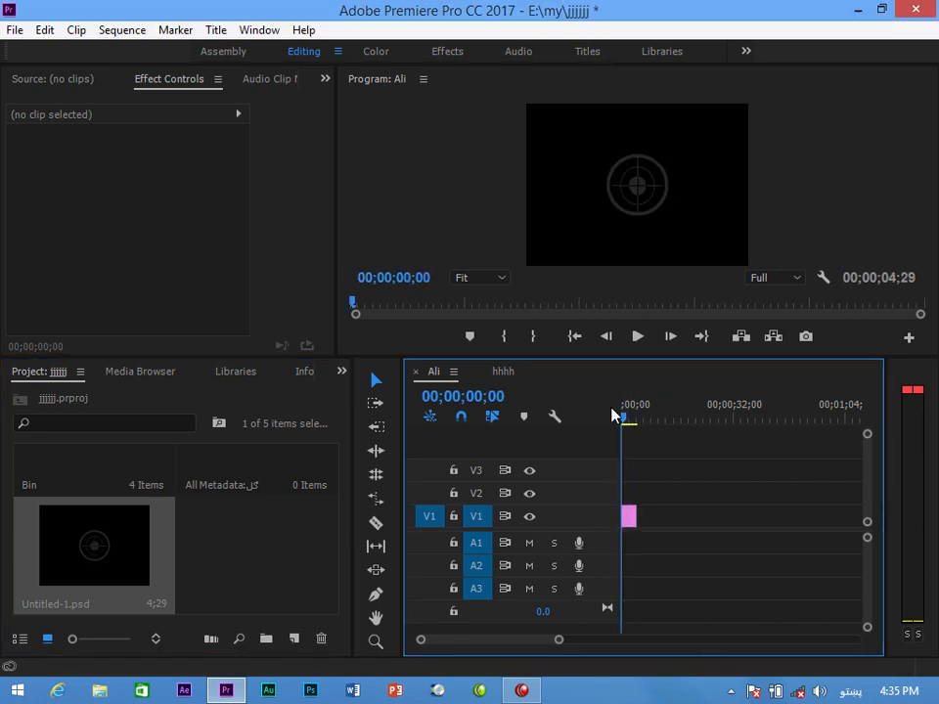
click(627, 521)
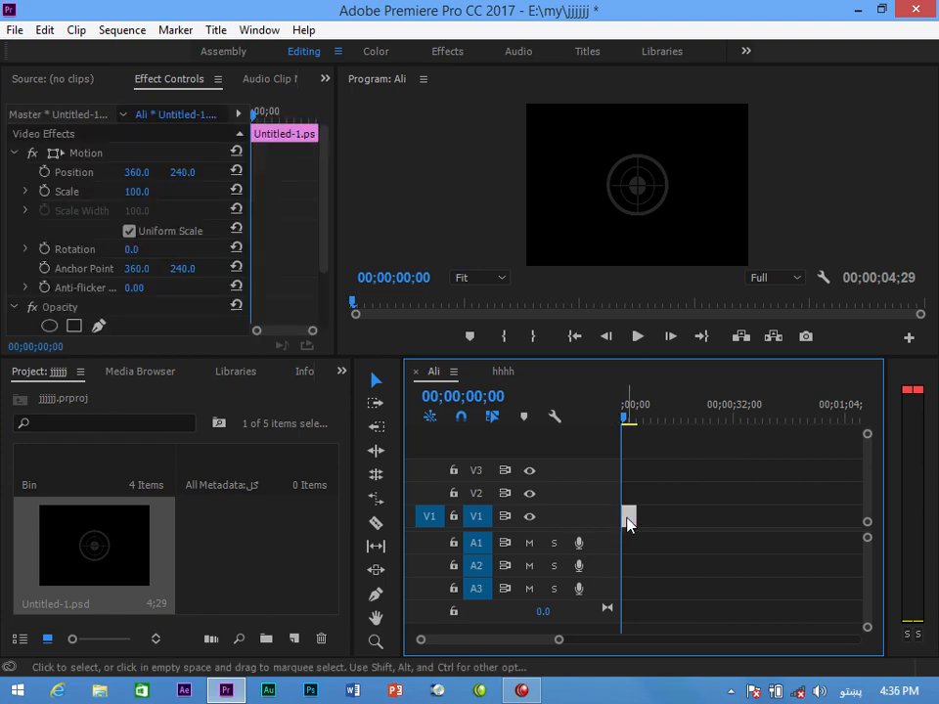
- Import the video main-woh-chaand-promo-Muskurahat.Com from the hand folder on drive E
double_click(251, 572)
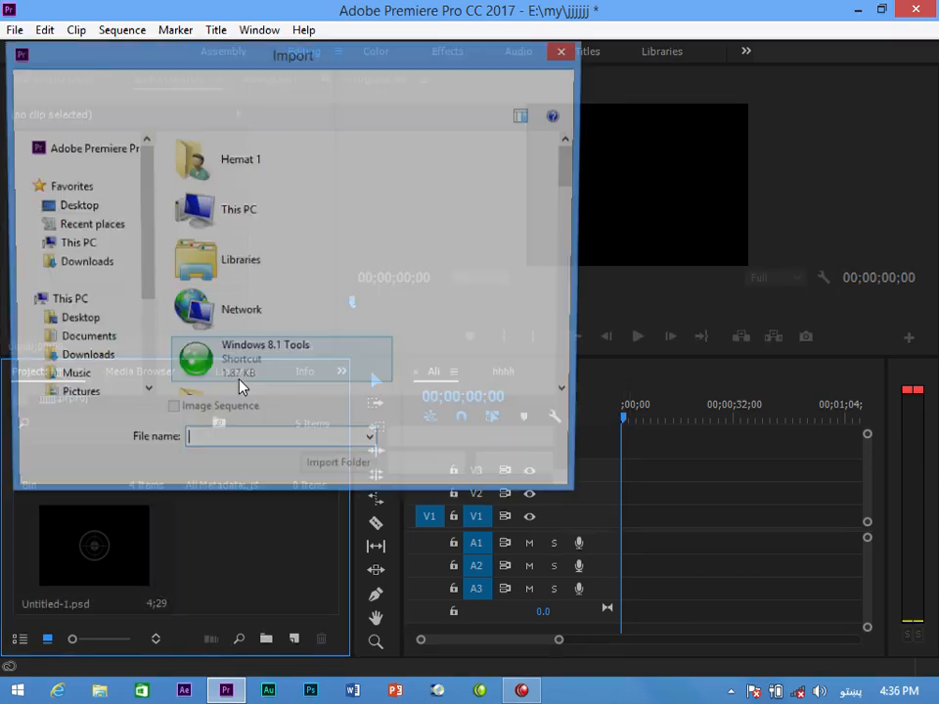
mouse_move(570, 185)
mouse_down()
mouse_move(576, 300)
mouse_move(570, 201)
mouse_up()
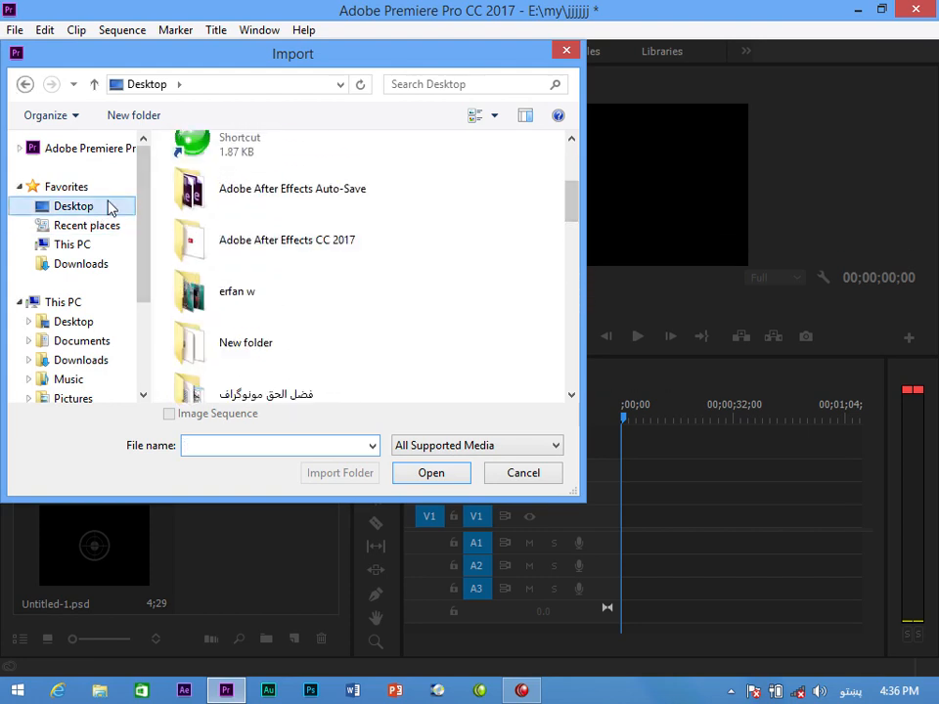
click(111, 205)
double_click(242, 226)
scroll(249, 337, down, 5)
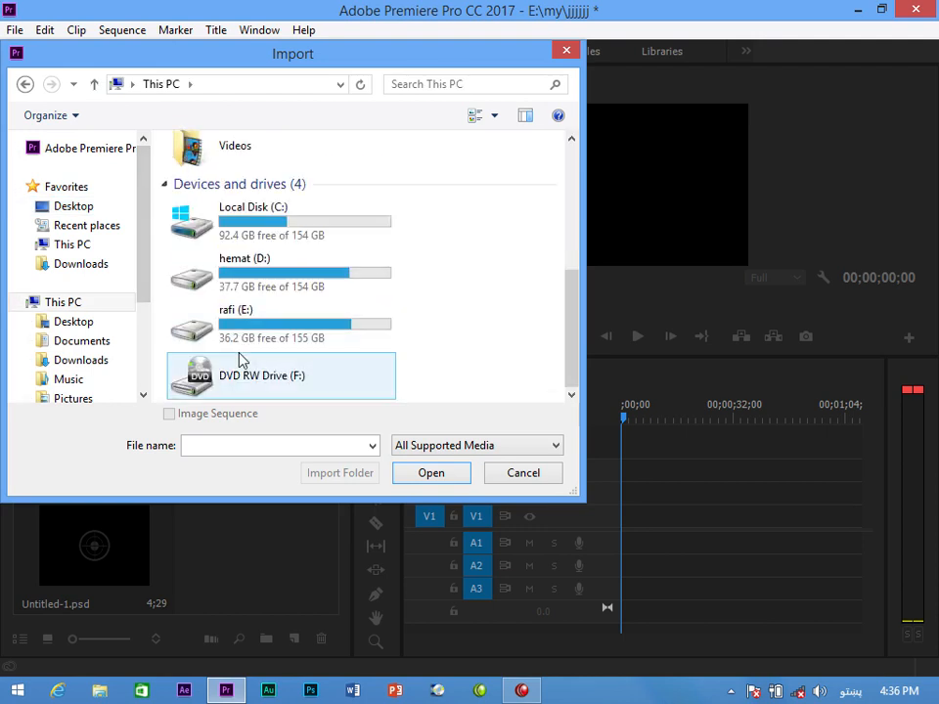
double_click(244, 333)
double_click(231, 234)
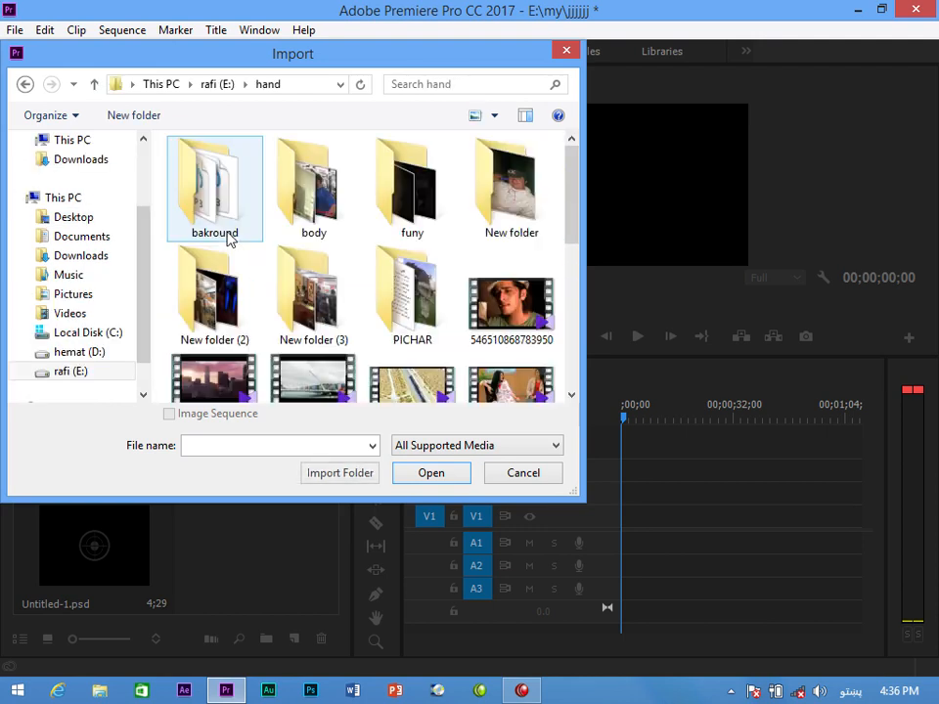
scroll(391, 362, down, 2)
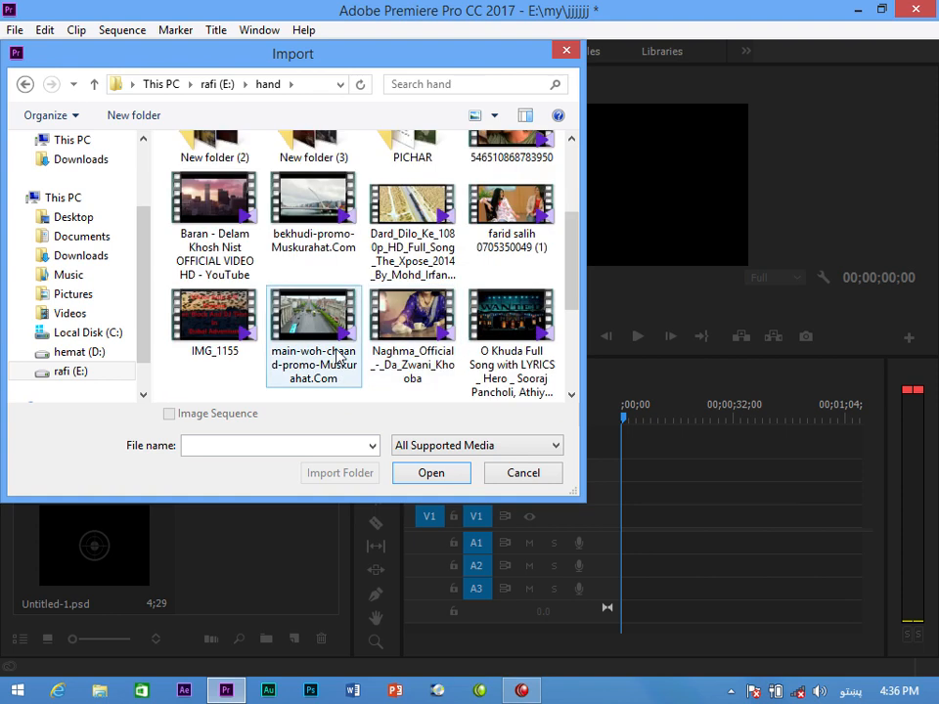
click(358, 364)
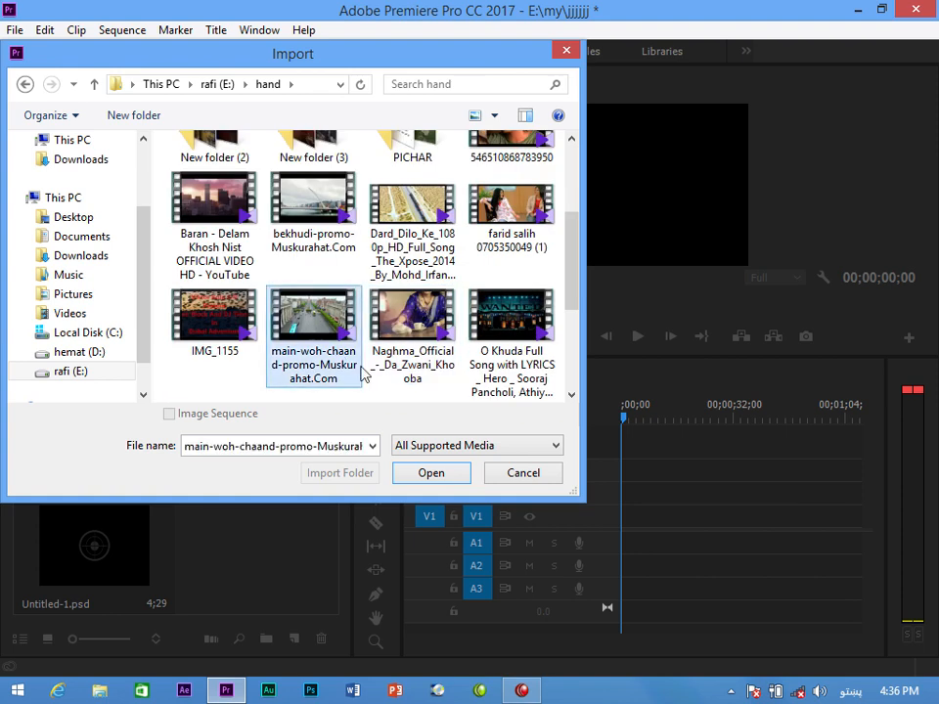
click(437, 478)
- Place the imported video at the start of V1, keeping the existing sequence settings, and put Untitled-1.psd above it on V2
drag(404, 552, 604, 528)
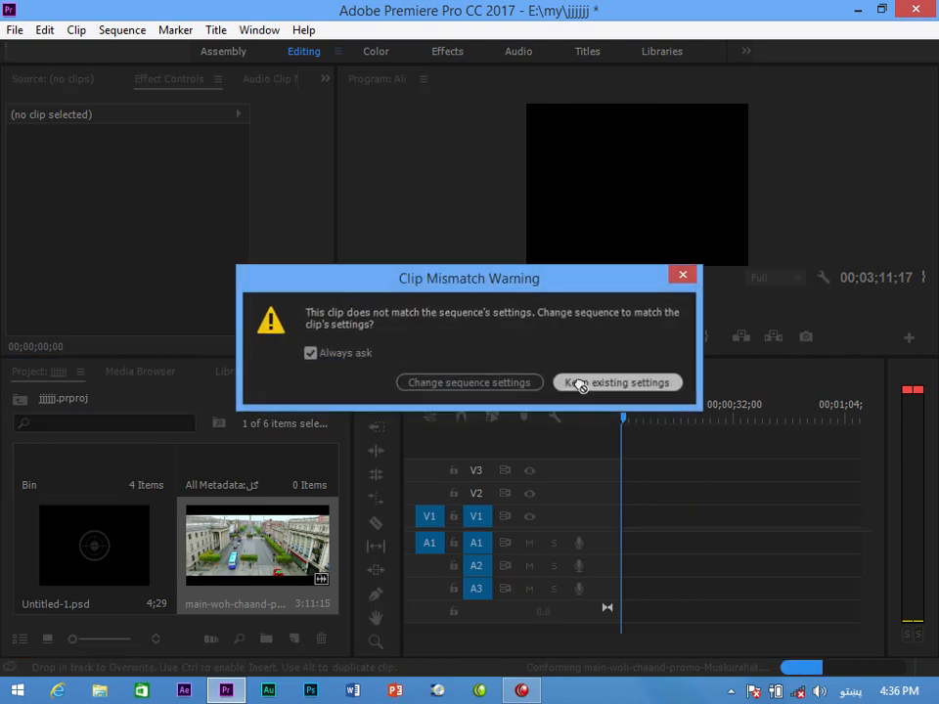
click(581, 385)
drag(85, 582, 629, 495)
- Move the playhead to 00;00;02;06 and increase the scale of the Untitled-1.psd clip on V2
click(633, 421)
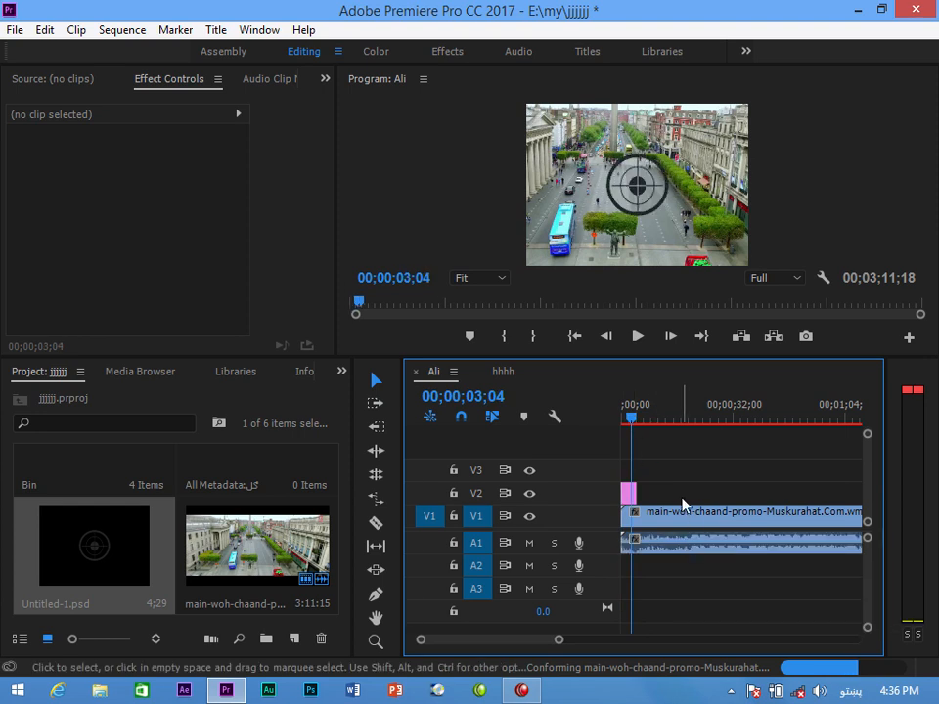
key(equal)
key(equal)
key(equal)
key(equal)
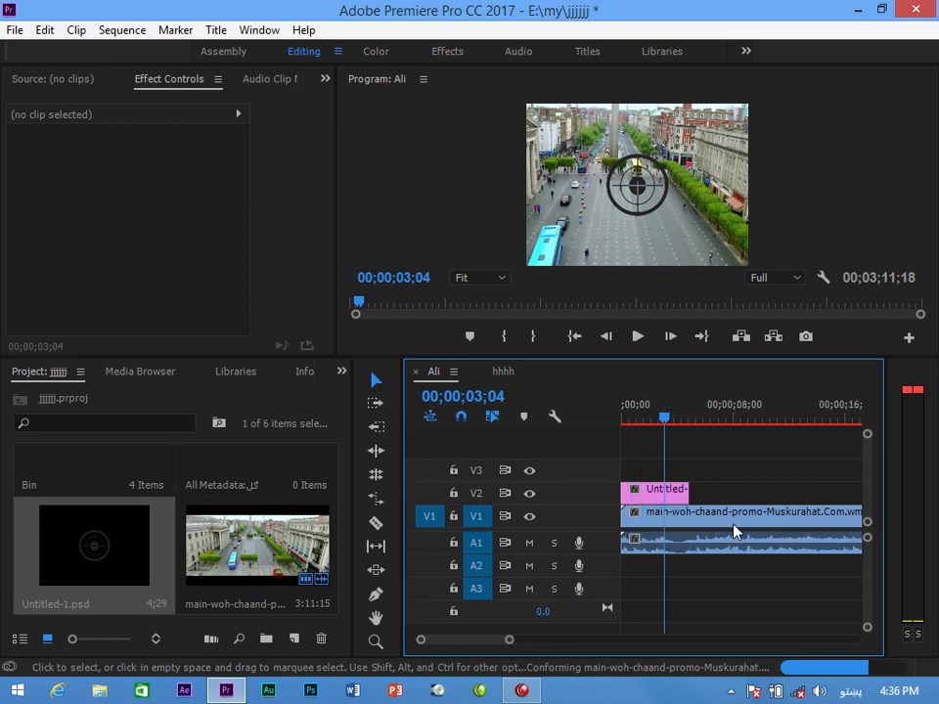
drag(752, 418, 700, 419)
click(752, 494)
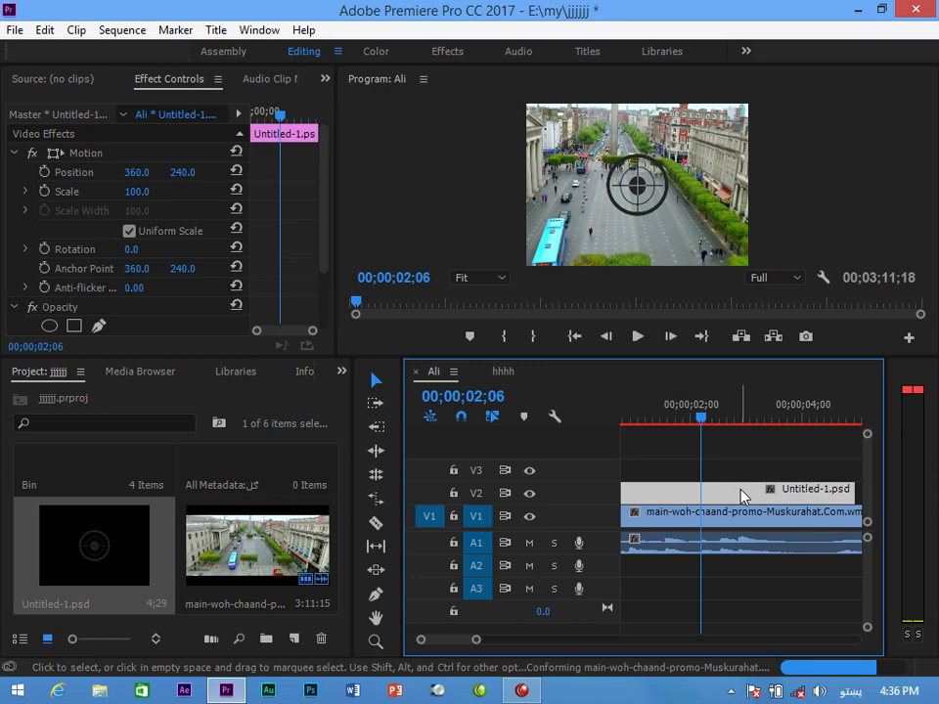
drag(130, 195, 245, 203)
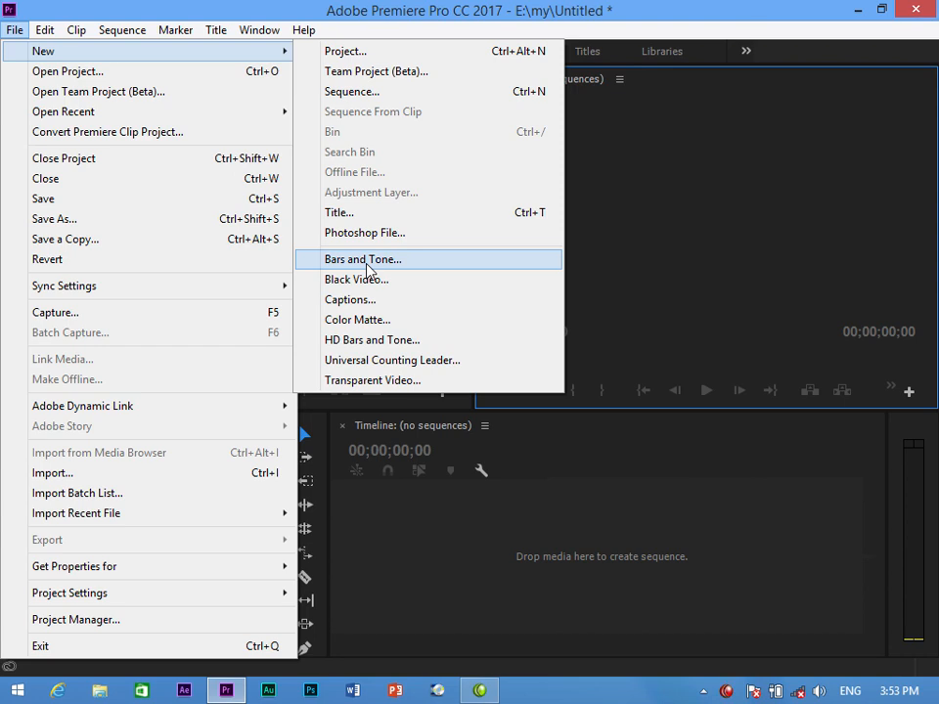
- In the Untitled project, create a Bars and Tone clip, make a sequence from it on the empty timeline, and play it
click(368, 261)
click(501, 447)
drag(115, 549, 525, 558)
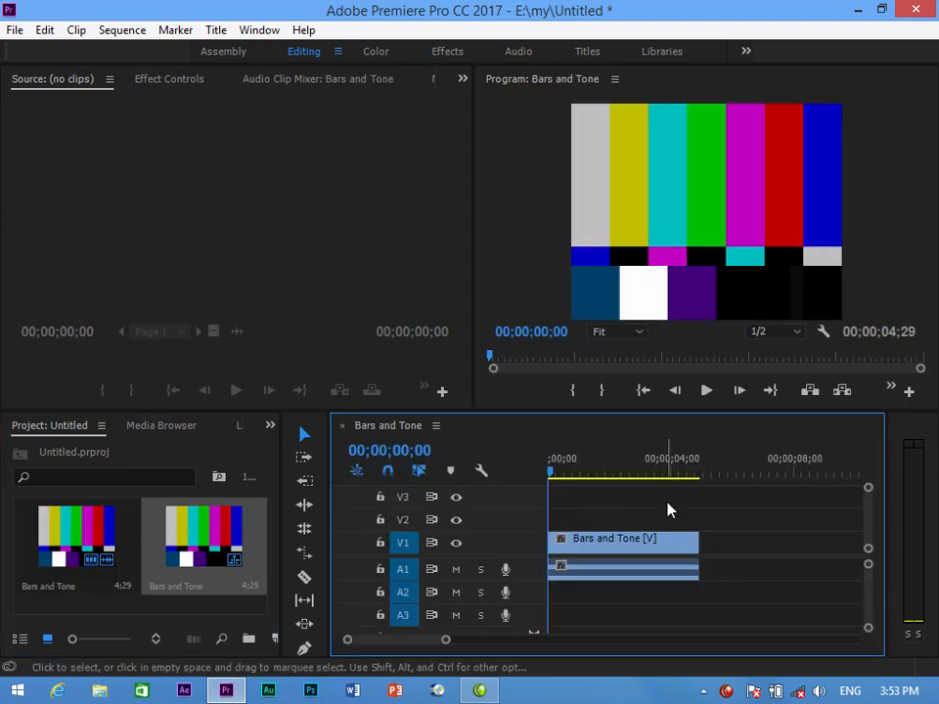
key(space)
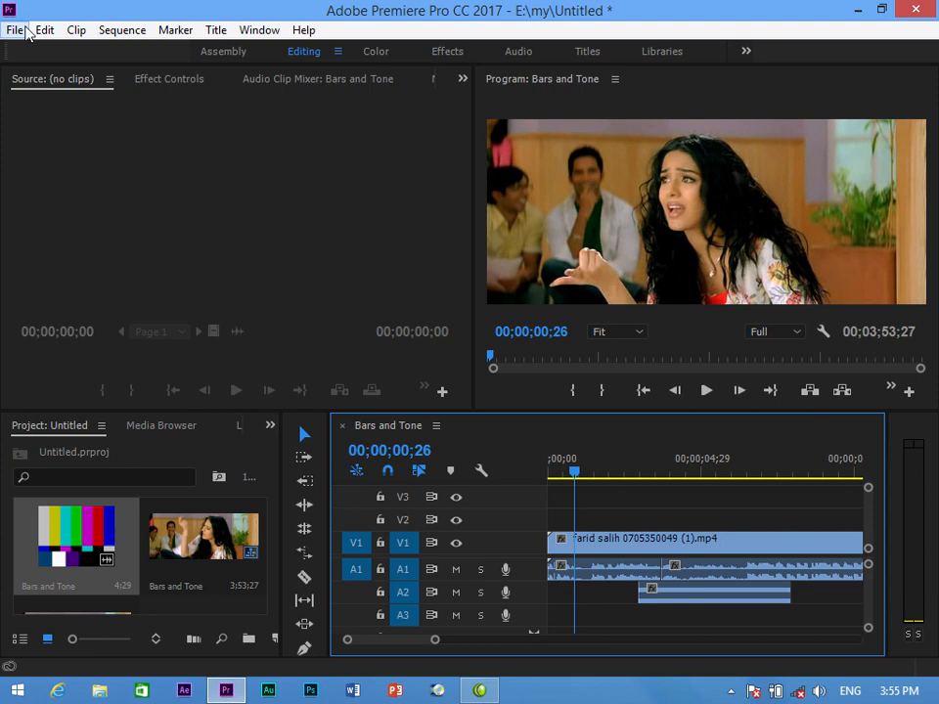
- Create a Black Video item with the default settings, place it on V2 above the video, and shorten it from its end
click(15, 30)
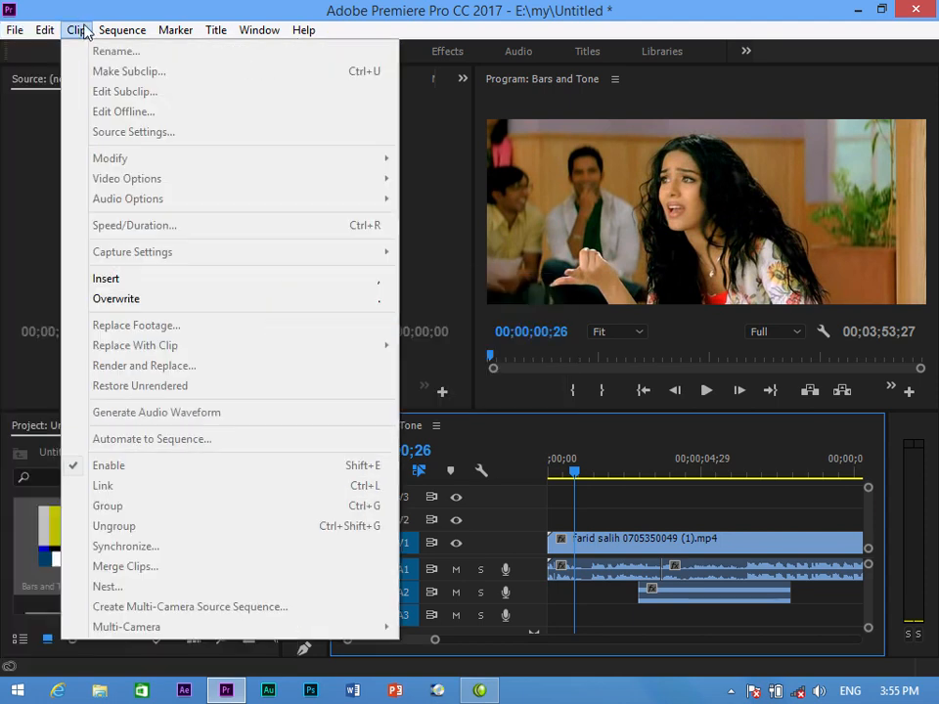
mouse_move(38, 53)
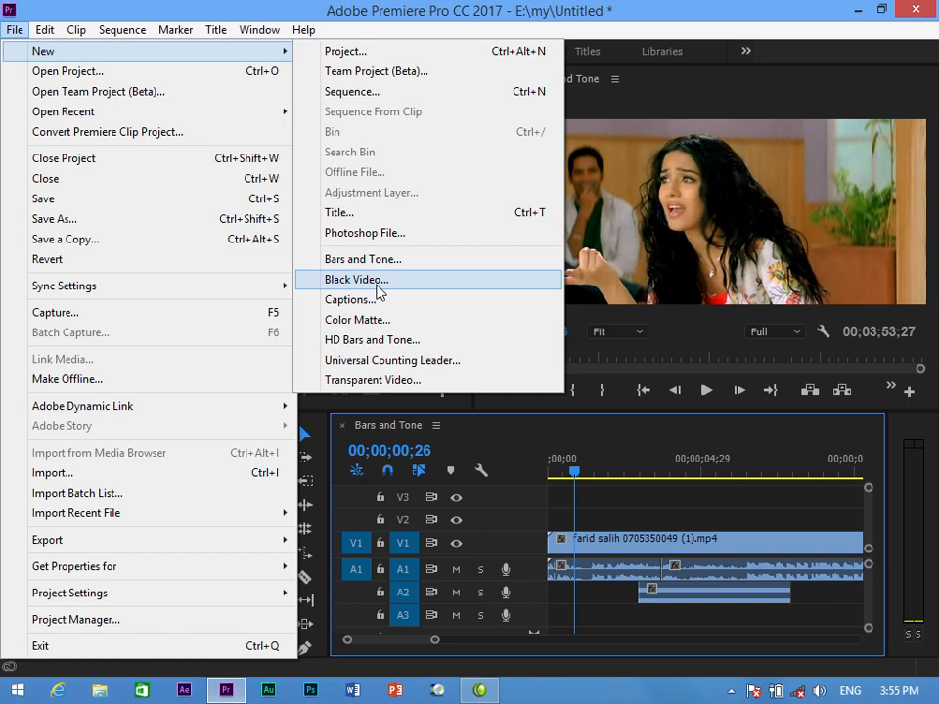
click(378, 283)
click(481, 411)
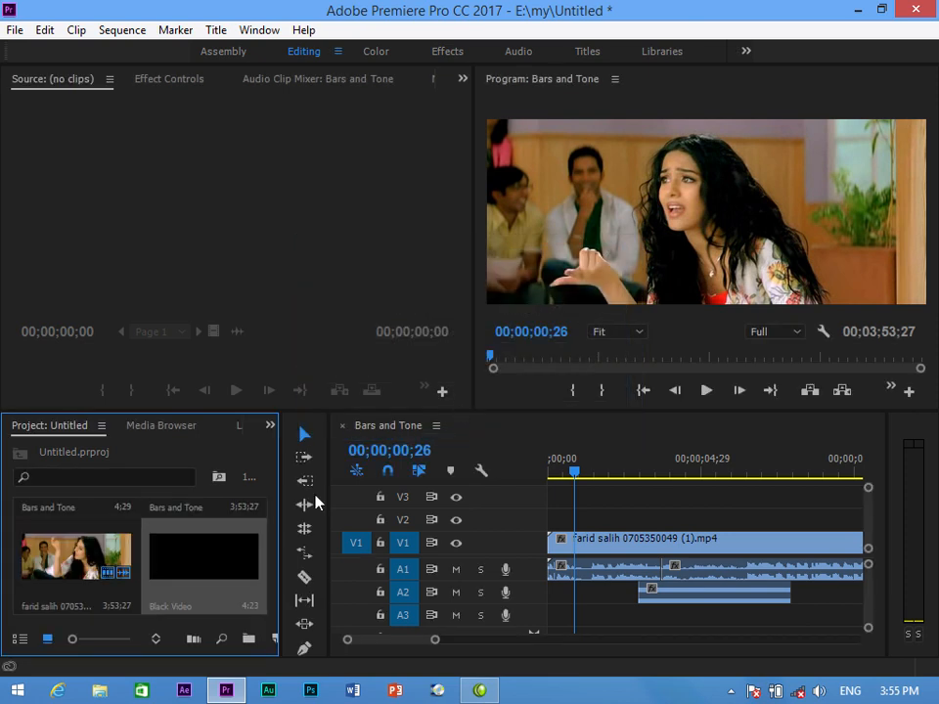
drag(264, 561, 657, 518)
drag(805, 520, 685, 518)
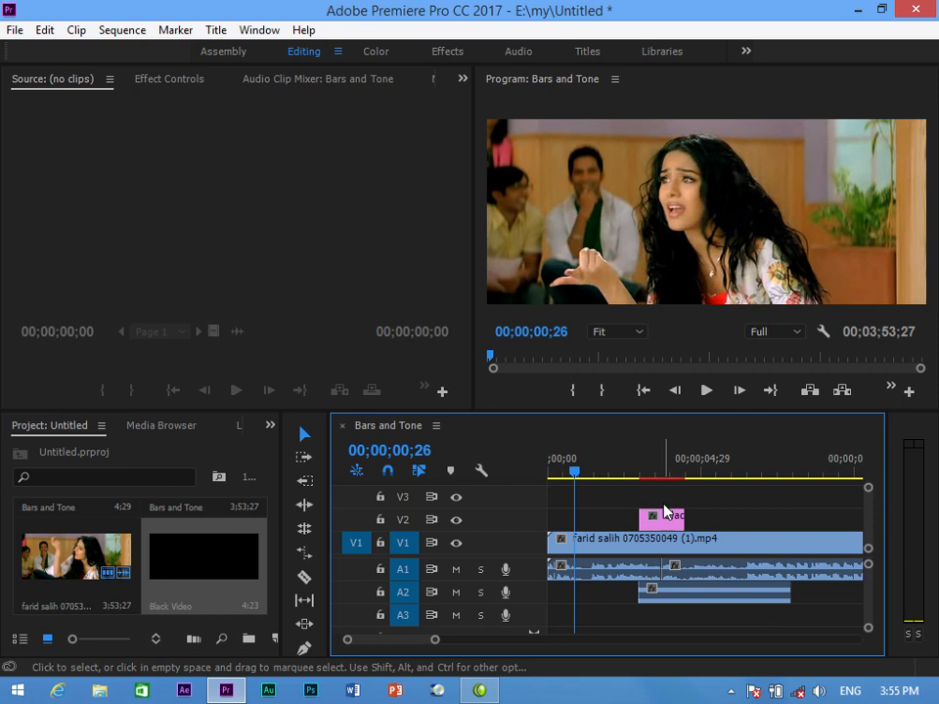
- Play the sequence across the Black Video clip on V2 and delete that clip
click(637, 475)
key(space)
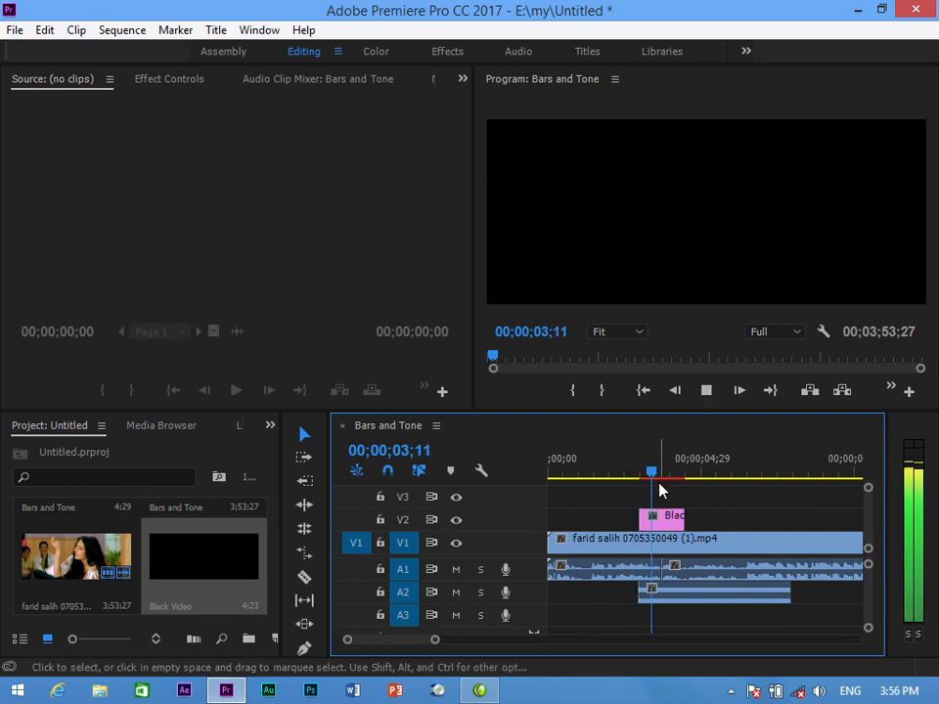
key(space)
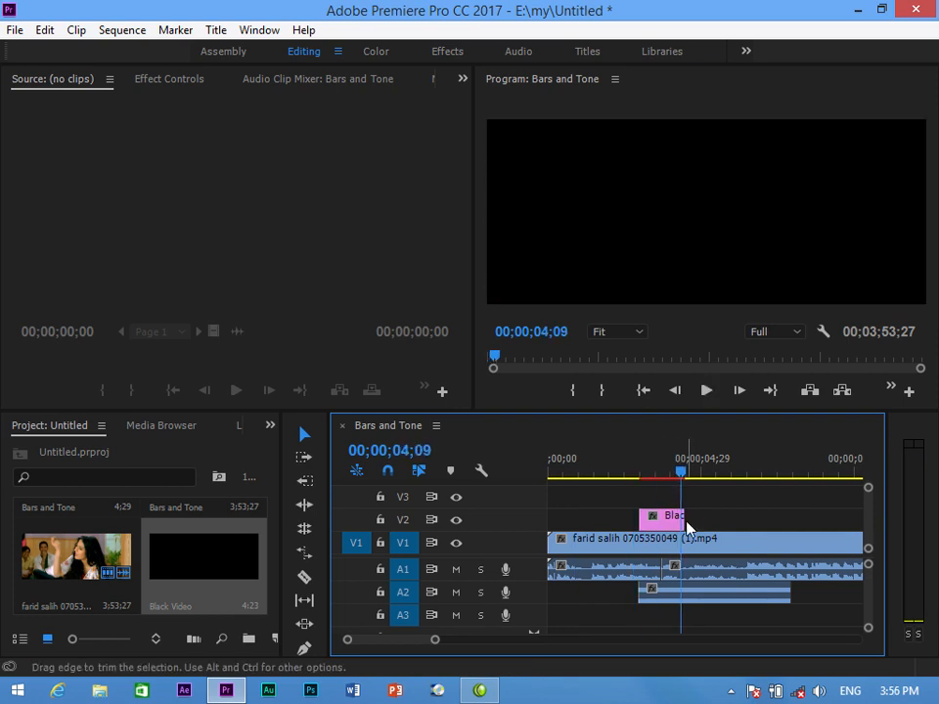
click(670, 518)
key(Delete)
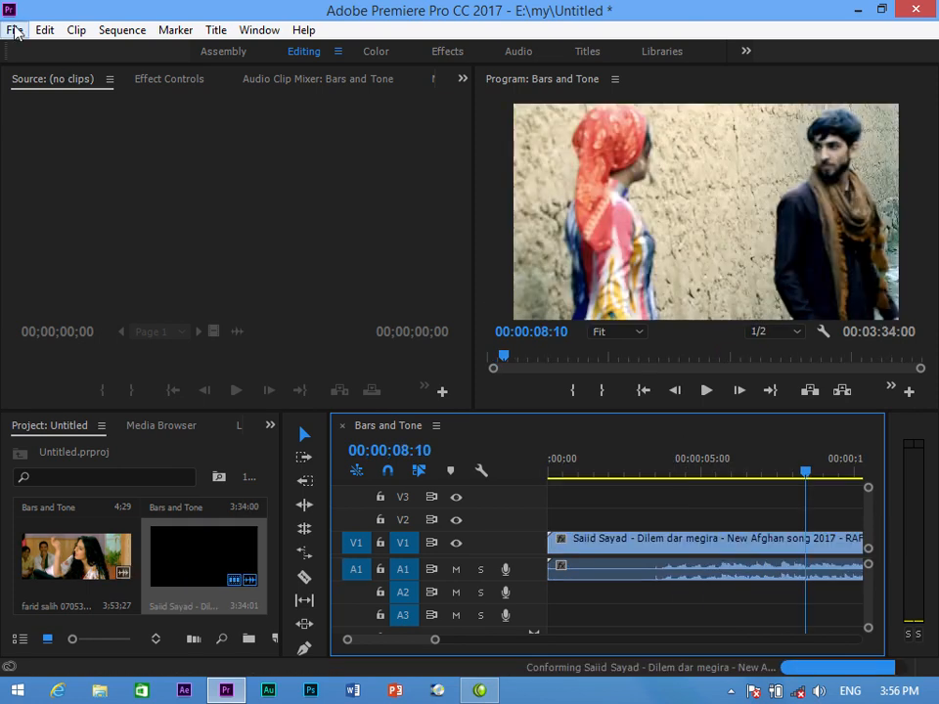
- Create a Captions item at 1280 × 720, 25.00 fps with square pixels, and place it on V2 above the song video
click(15, 30)
mouse_move(43, 56)
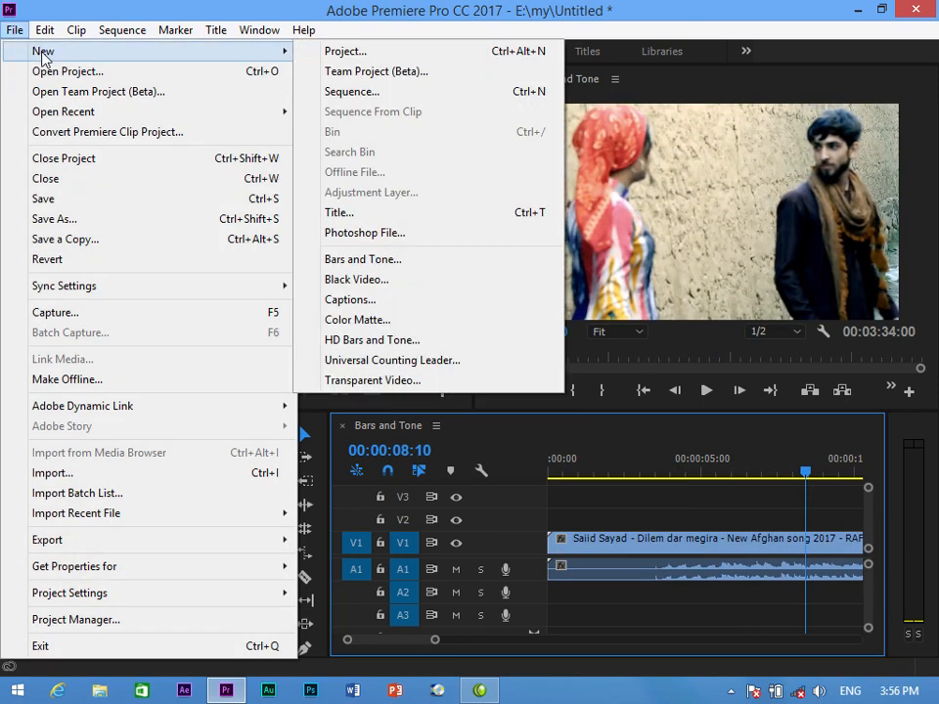
click(358, 303)
click(503, 410)
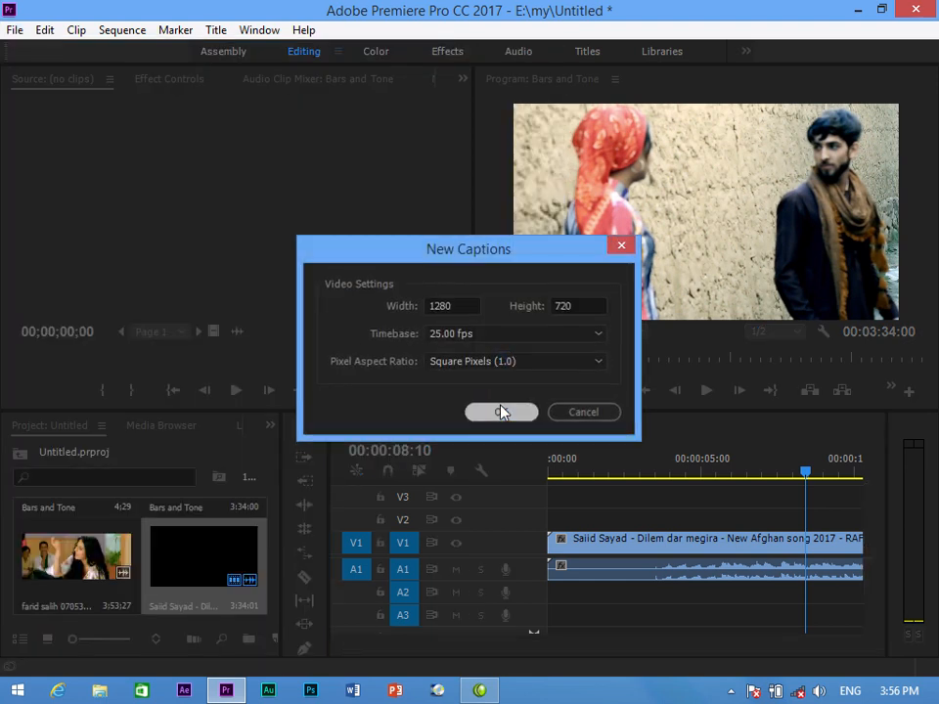
click(411, 380)
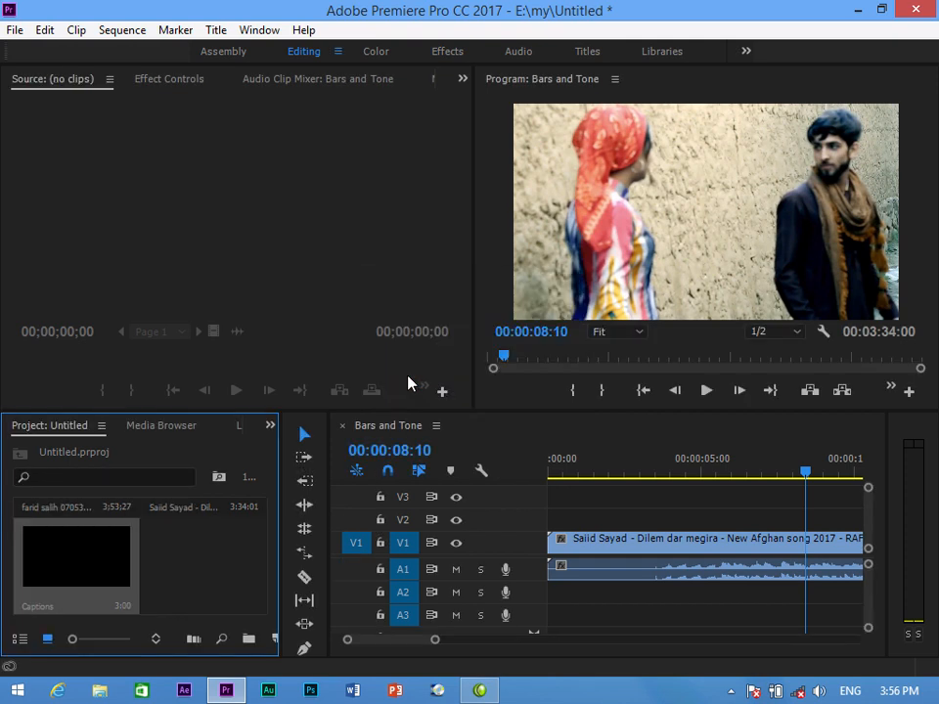
drag(93, 557, 611, 529)
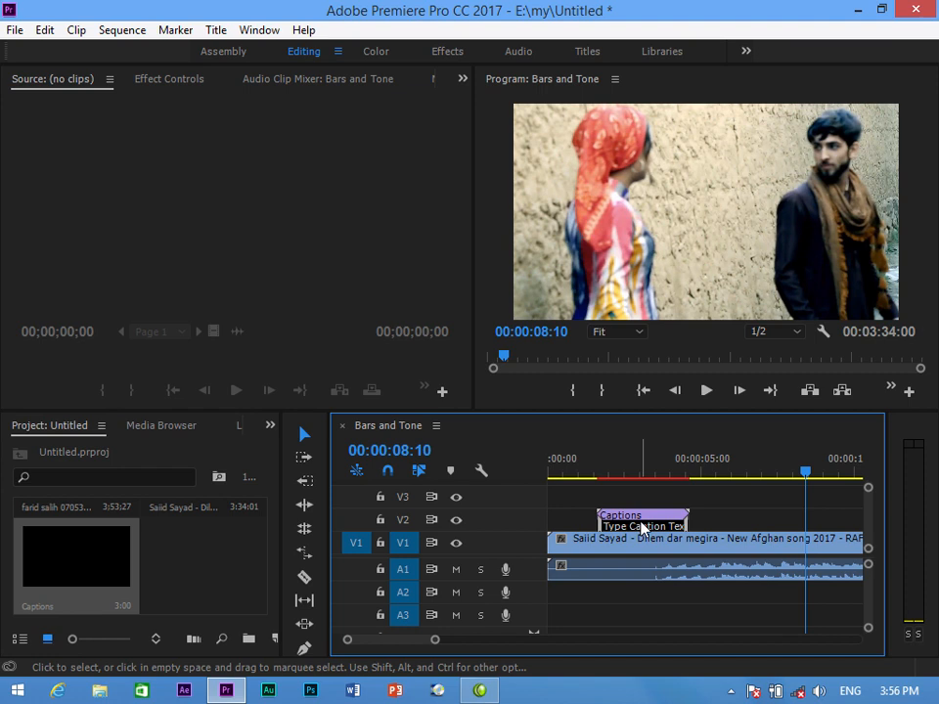
- Open the Captions item for editing, enlarge the caption editing area, and select the placeholder caption text
double_click(77, 565)
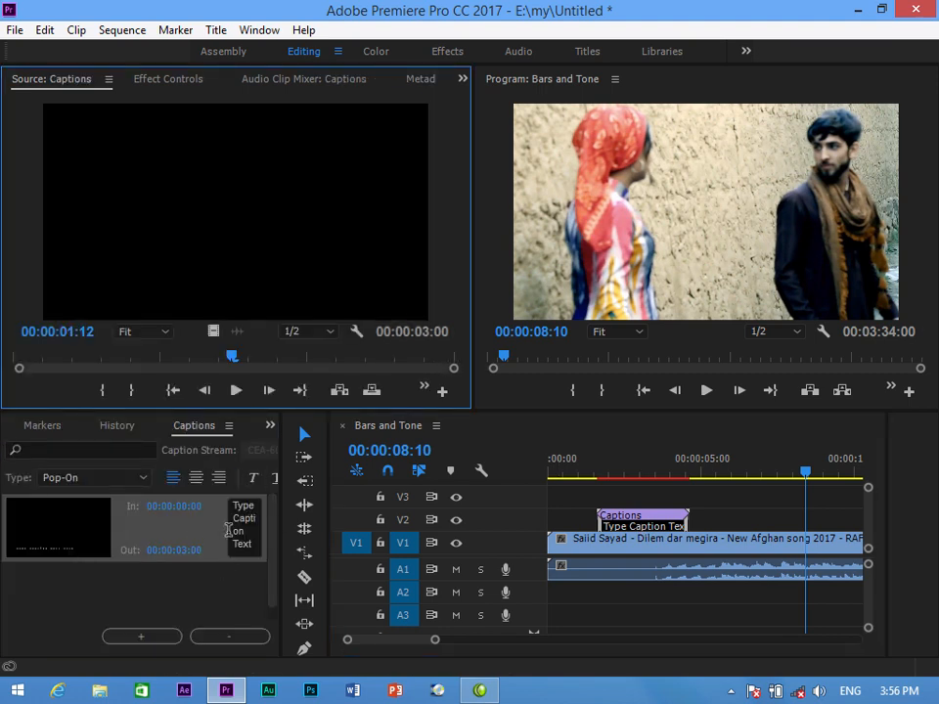
drag(282, 532, 381, 534)
drag(337, 506, 169, 513)
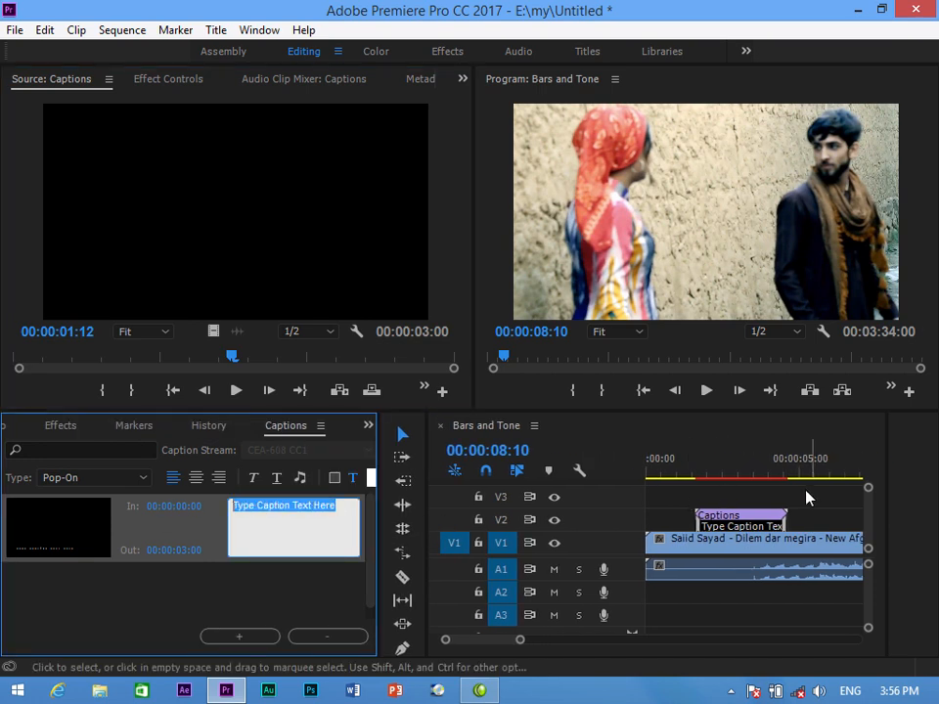
- Move the playhead to 00:00:04:16 and remove the Captions clip from V2
click(735, 471)
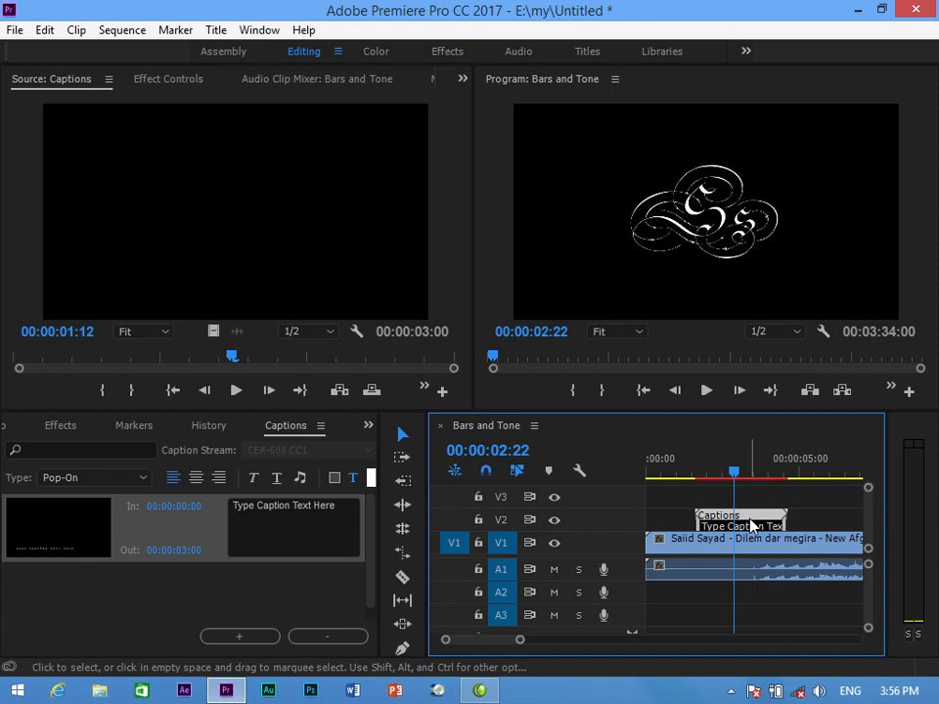
drag(734, 473, 788, 489)
key(minus)
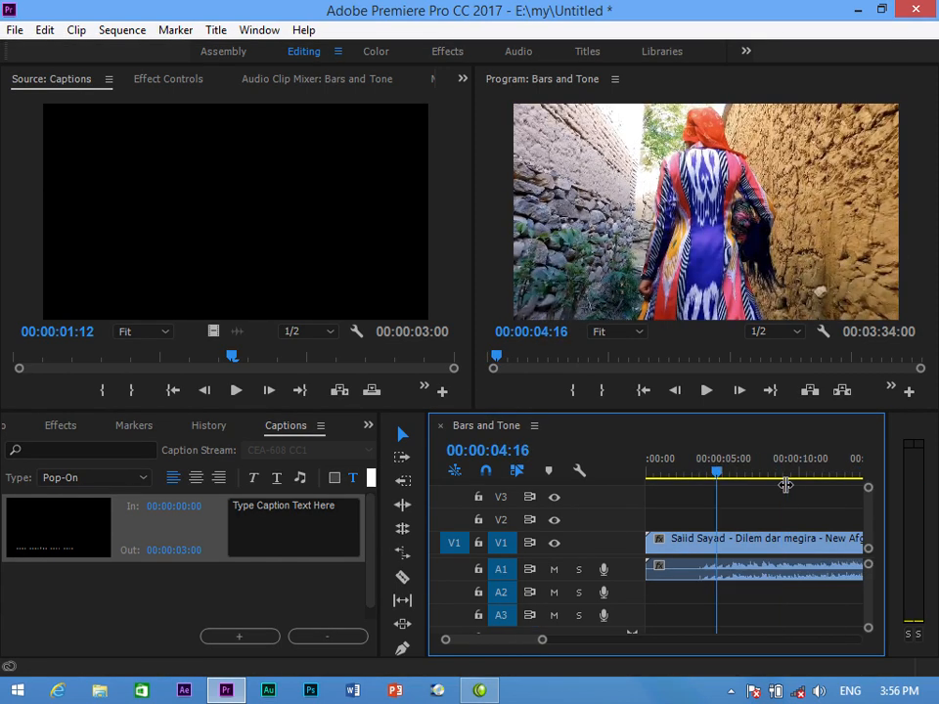
key(minus)
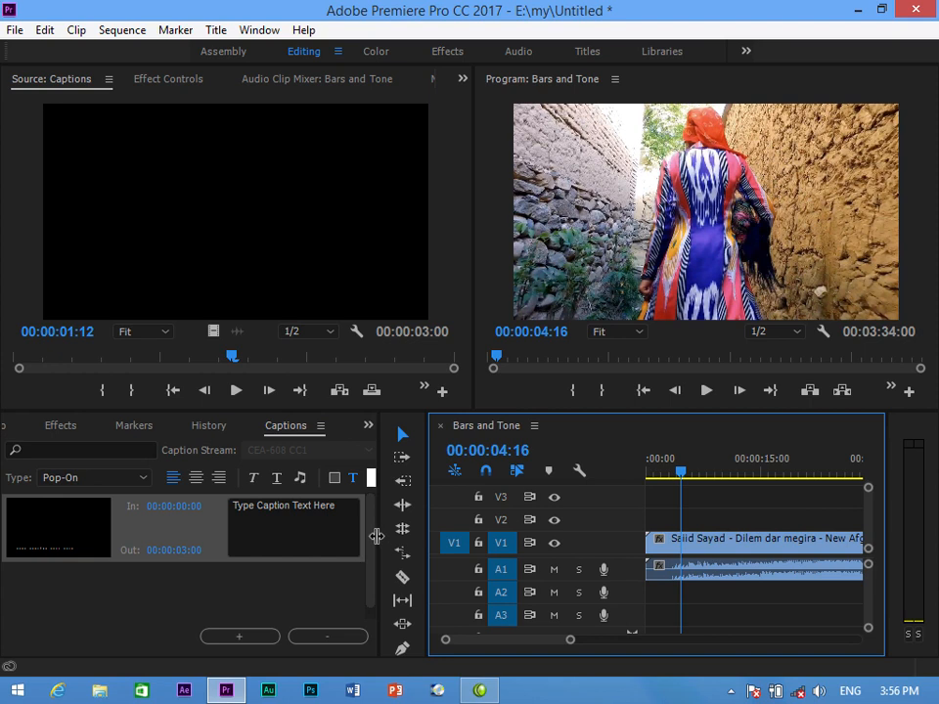
- Narrow the caption editing area and play the song video up to 00:00:18:16 to examine its burned-in title text
drag(376, 536, 320, 536)
key(space)
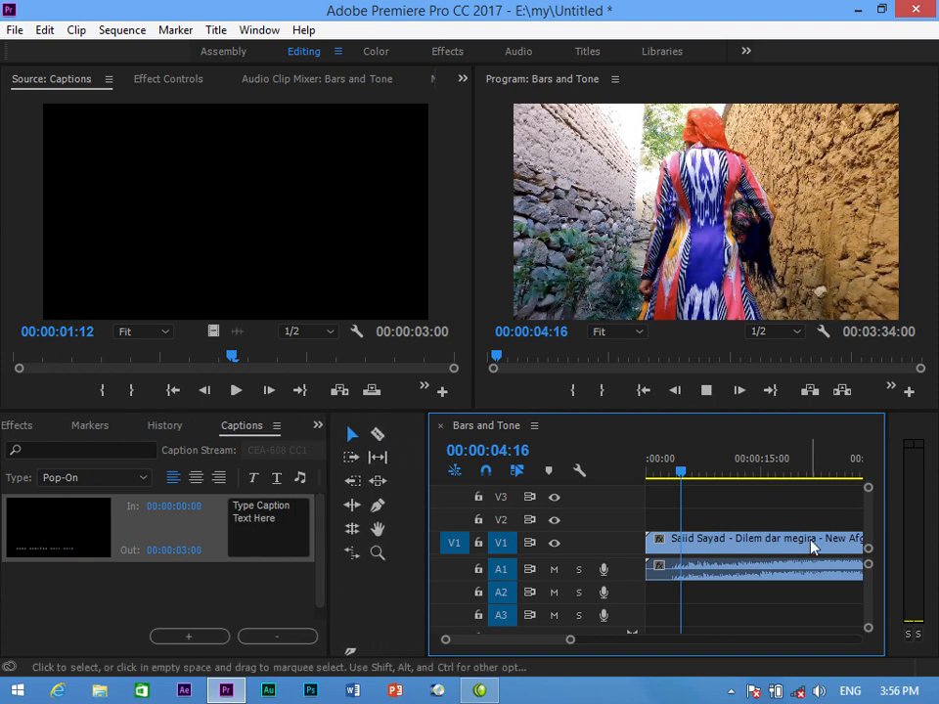
drag(704, 484, 725, 509)
key(space)
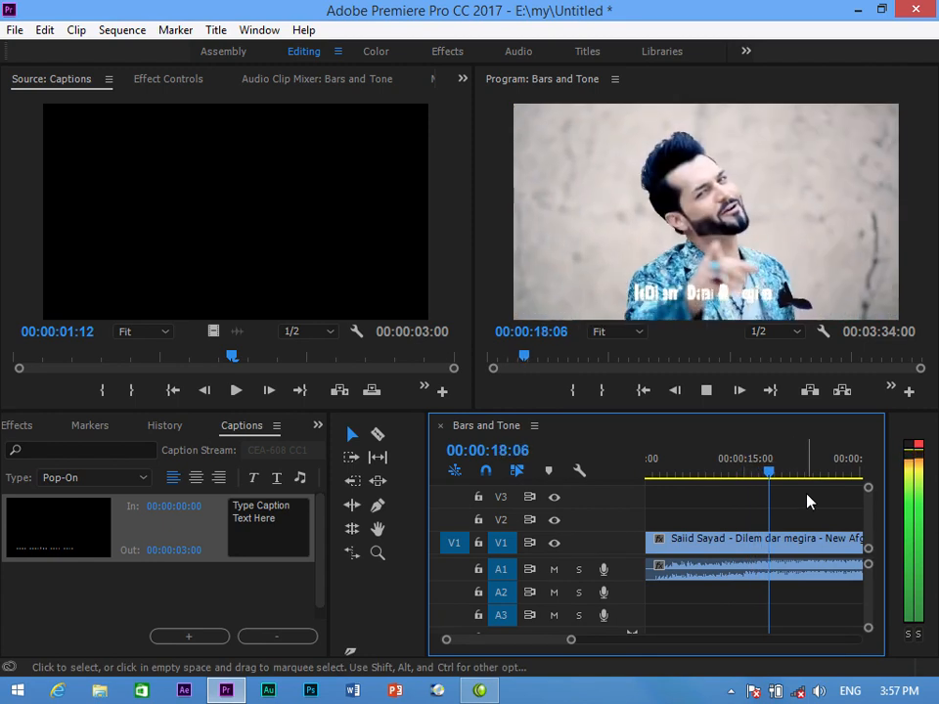
key(space)
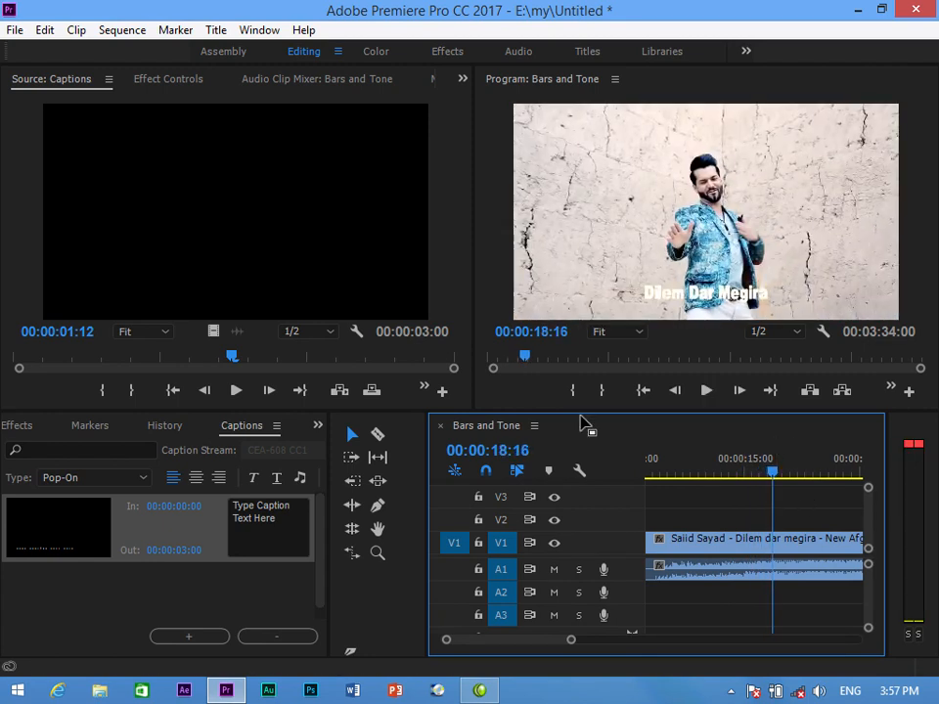
- Replace the placeholder text of the first caption with the Pashto sample text "تنیتبتبمسیتبسیمب"
click(281, 514)
drag(294, 505, 153, 508)
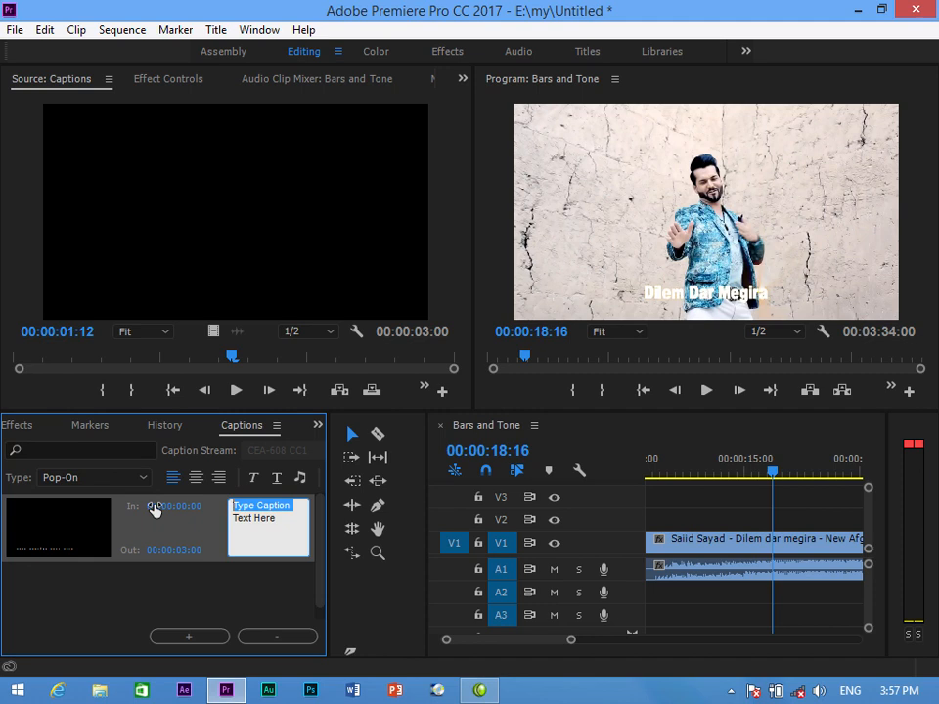
text(c)
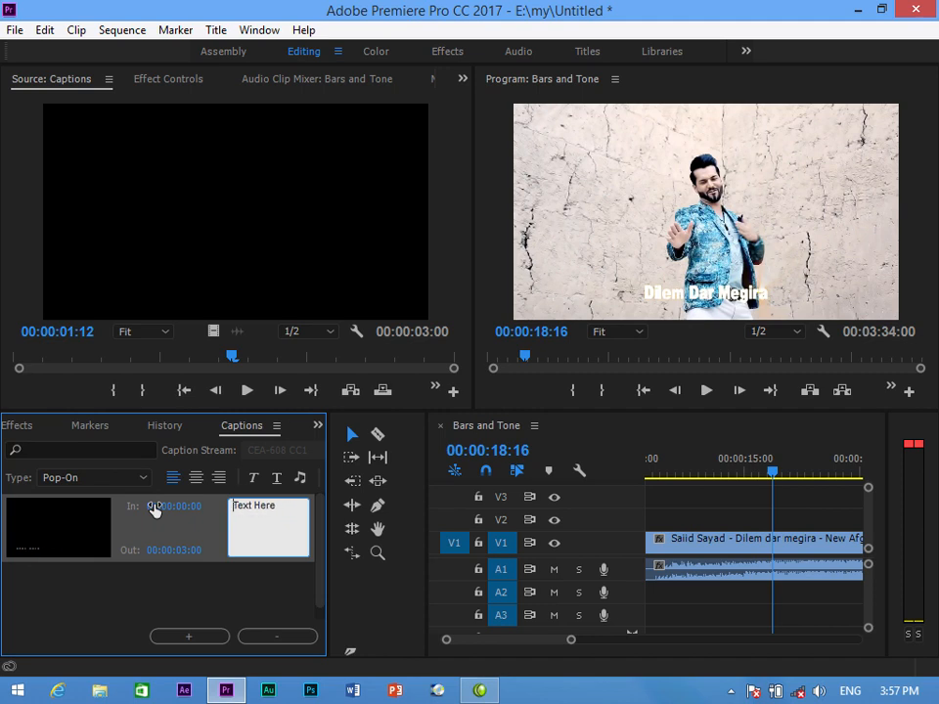
drag(254, 507, 209, 516)
text(تنیتبتبمسیتبسیمب)
- Clear the sample text from the first caption
key(BackSpace)
key(BackSpace)
key(BackSpace)
key(BackSpace)
key(BackSpace)
key(BackSpace)
key(BackSpace)
key(BackSpace)
key(BackSpace)
key(BackSpace)
key(BackSpace)
key(BackSpace)
key(BackSpace)
key(BackSpace)
key(BackSpace)
key(BackSpace)
- Add a second caption after the first one and activate its empty text area
click(200, 638)
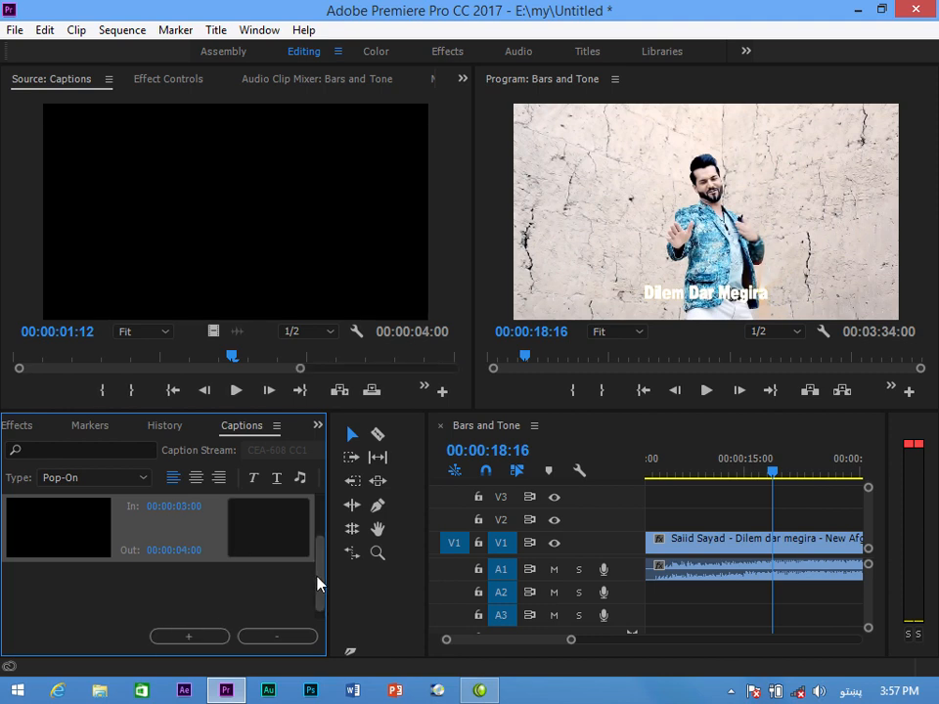
drag(318, 583, 324, 571)
click(296, 543)
click(277, 591)
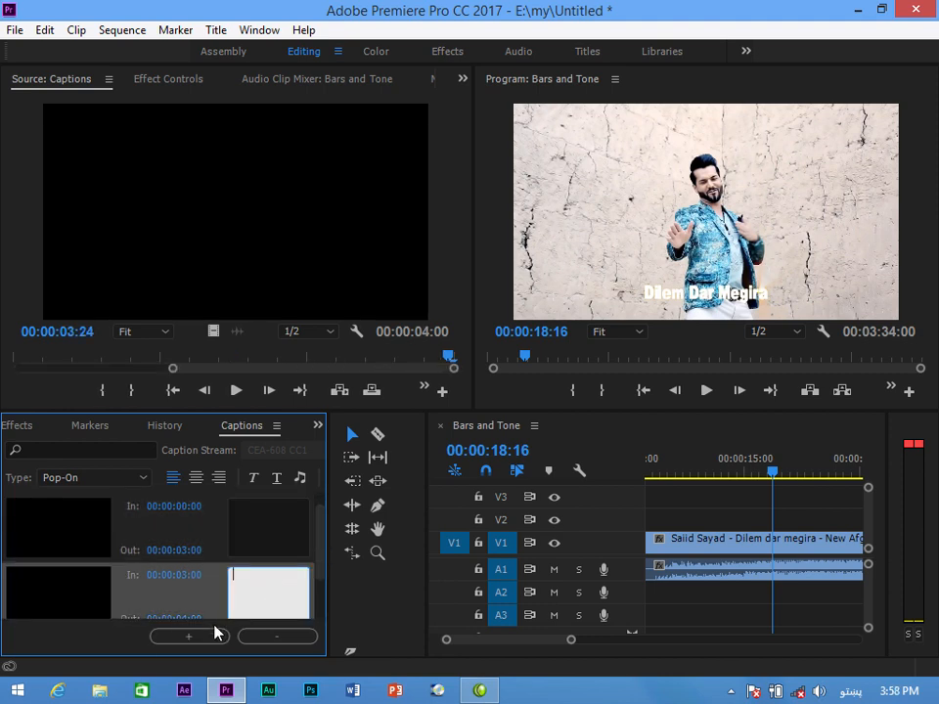
key(Up)
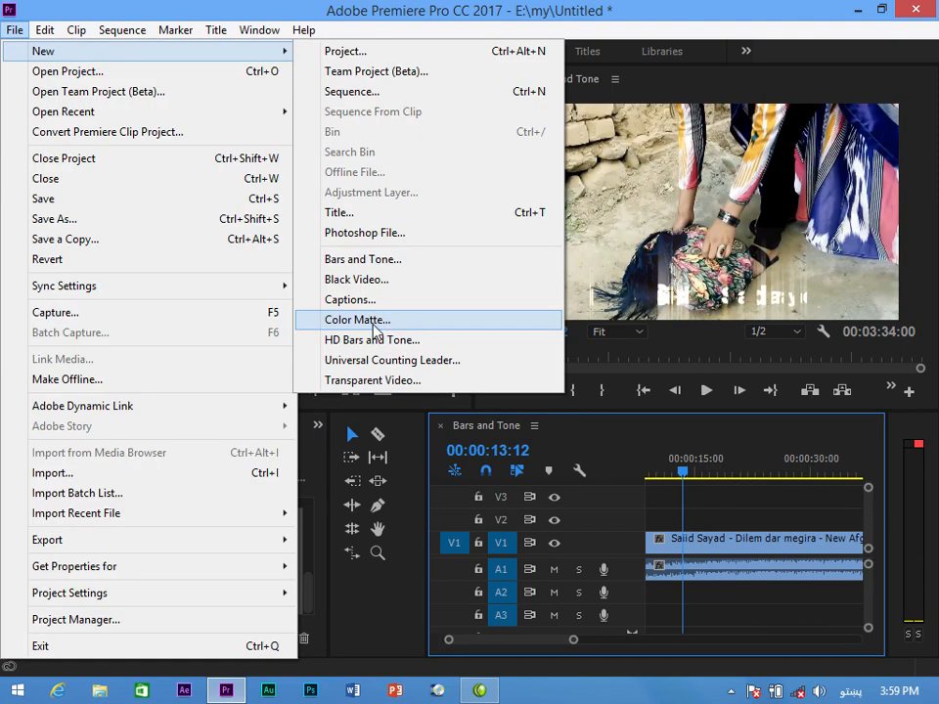
- Create a 1280 × 720 color matte in yellow #C8C100 named Color Matte and place it on V2 above the song video
click(375, 330)
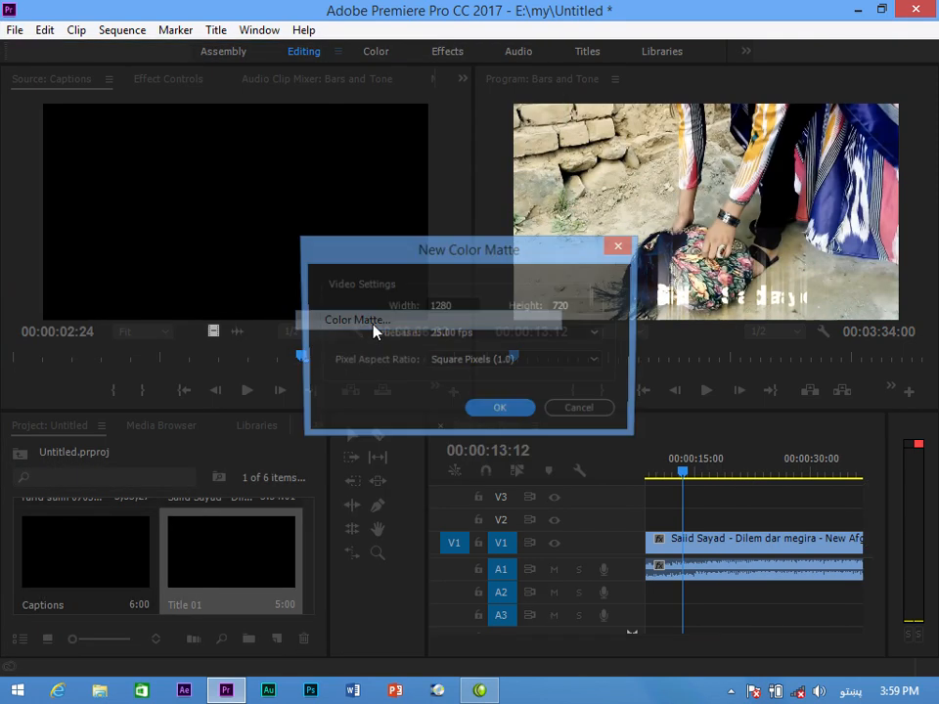
click(503, 417)
click(498, 388)
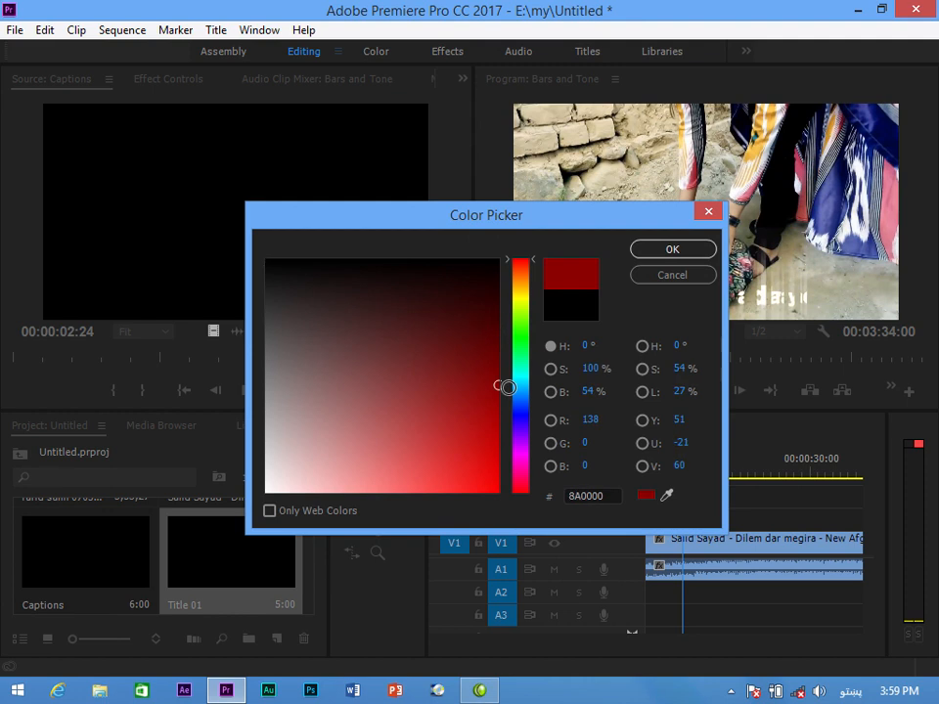
click(517, 336)
drag(518, 342, 520, 299)
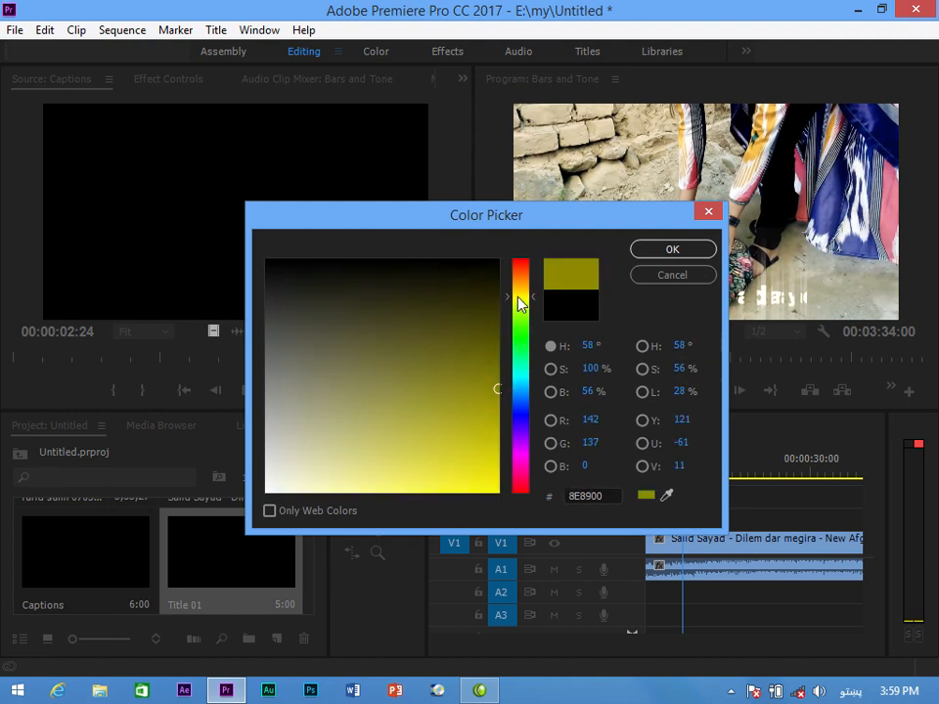
drag(495, 383, 533, 437)
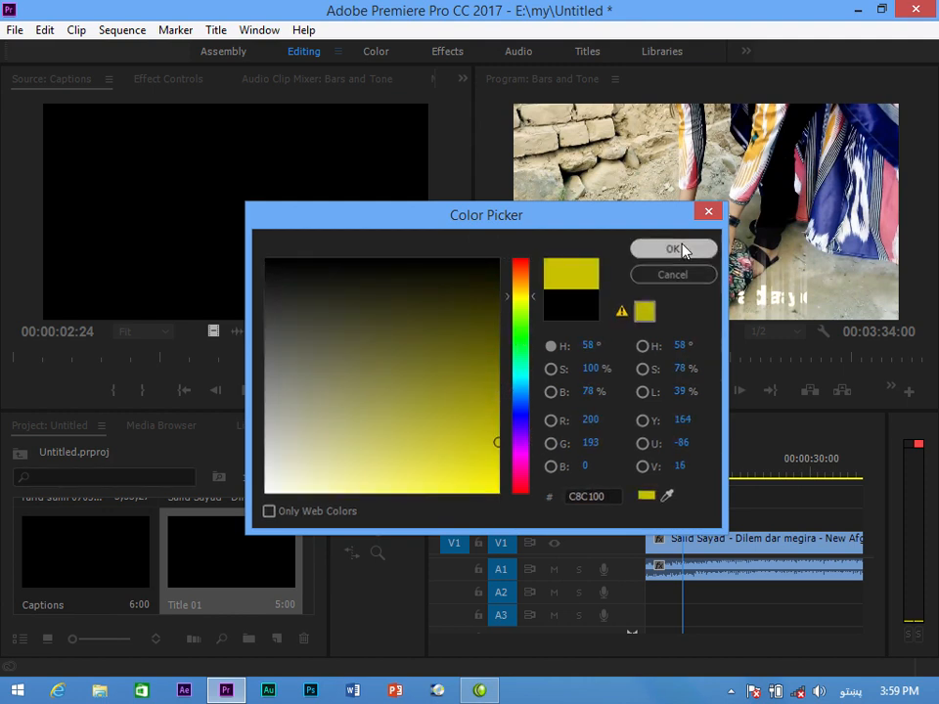
click(678, 251)
click(426, 378)
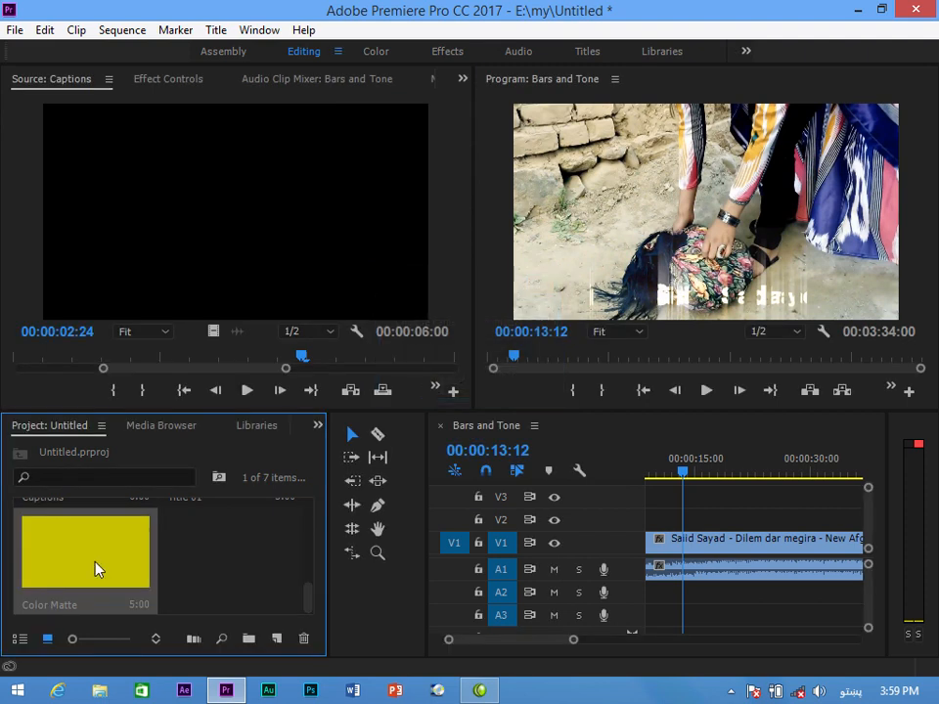
drag(179, 577, 724, 518)
mouse_move(683, 473)
mouse_down()
mouse_move(726, 478)
mouse_move(698, 478)
mouse_up()
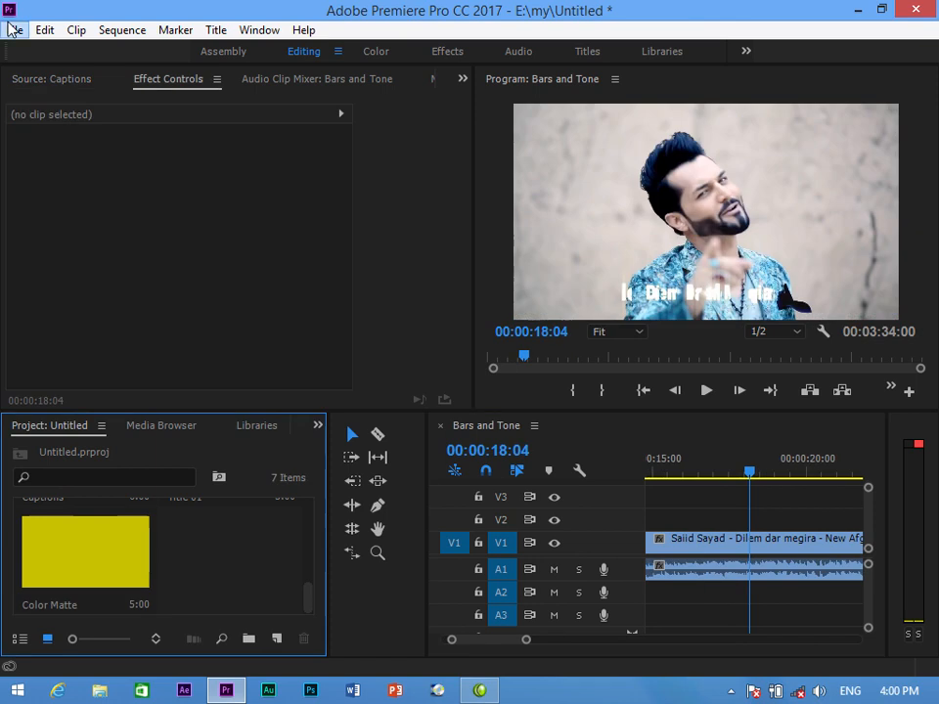
- Create a Universal Counting Leader at 1280 × 720, 25.00 fps and 44100 Hz, keeping the default colors and cue blips
click(14, 29)
mouse_move(80, 41)
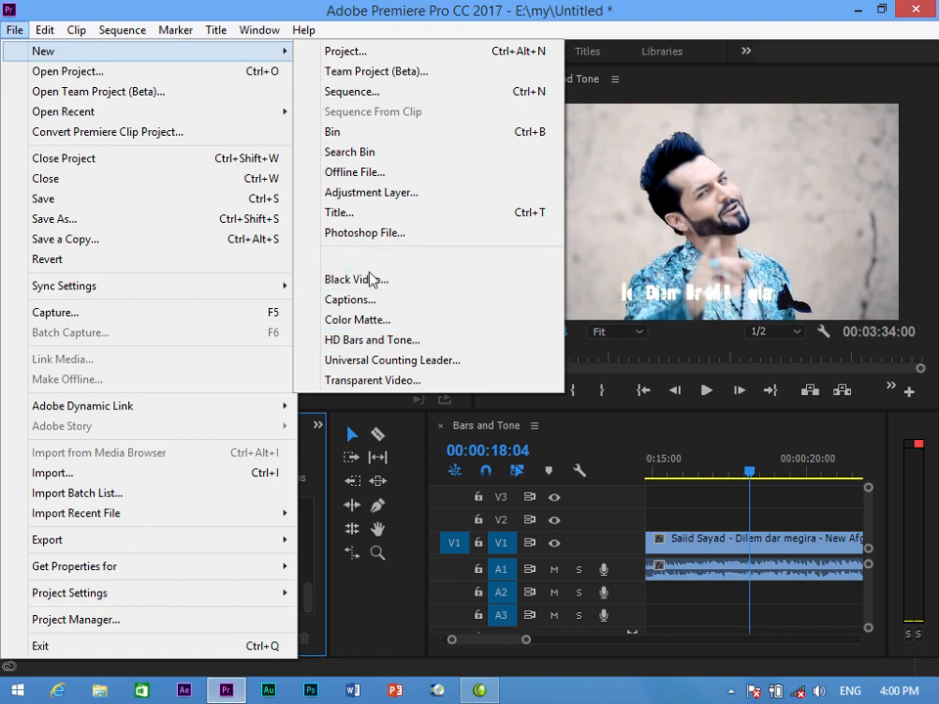
click(395, 362)
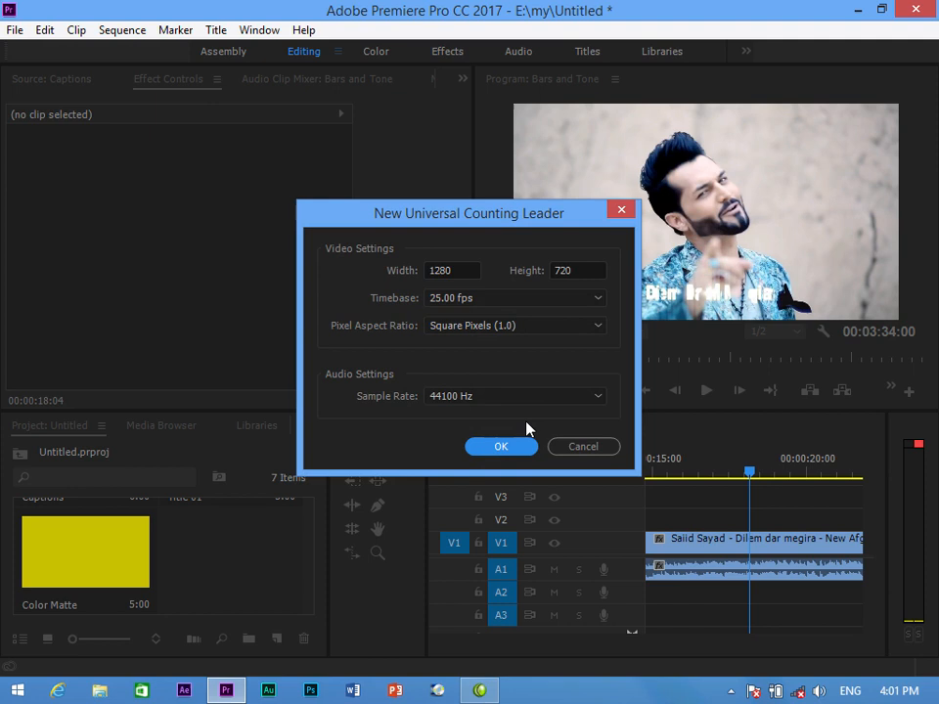
click(513, 449)
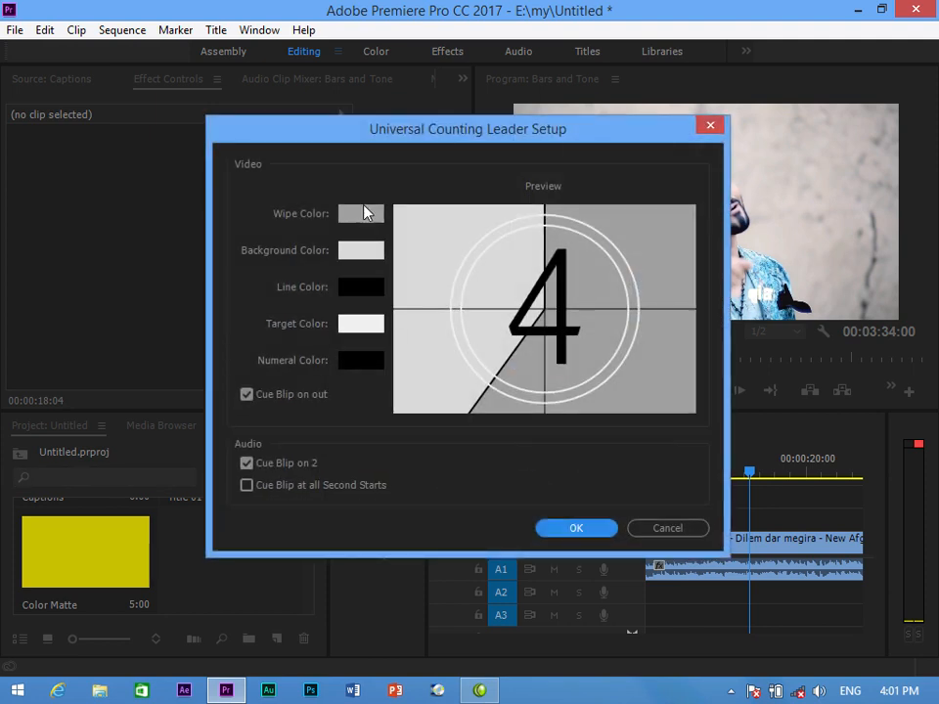
click(573, 533)
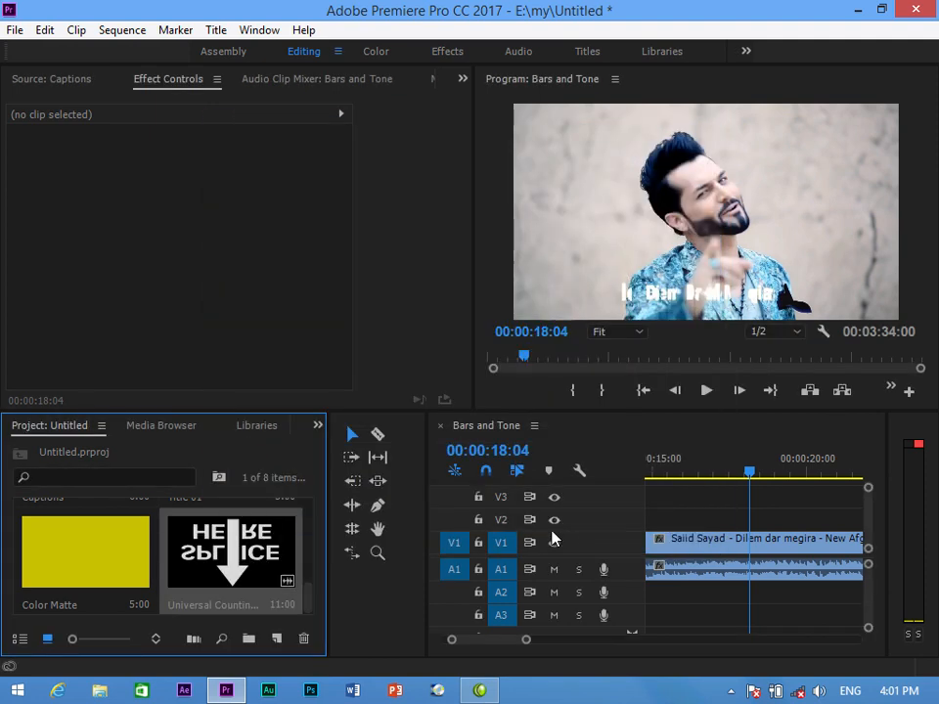
- Move the song clip away from the sequence start and place the Universal Counting Leader on V2 at 00:00:00:00
drag(690, 553, 798, 550)
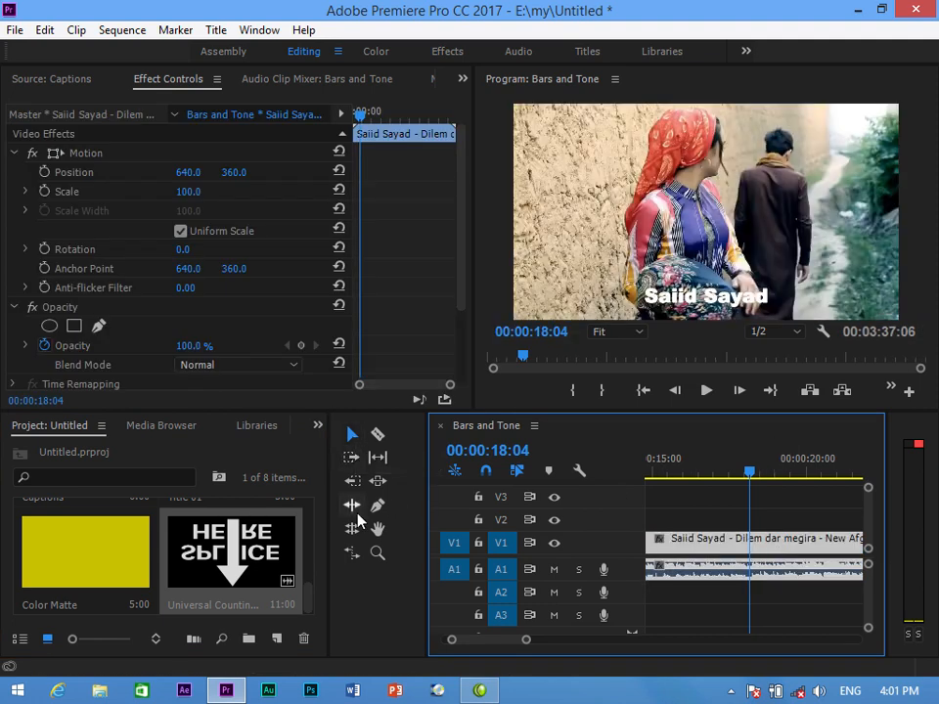
drag(425, 507, 387, 507)
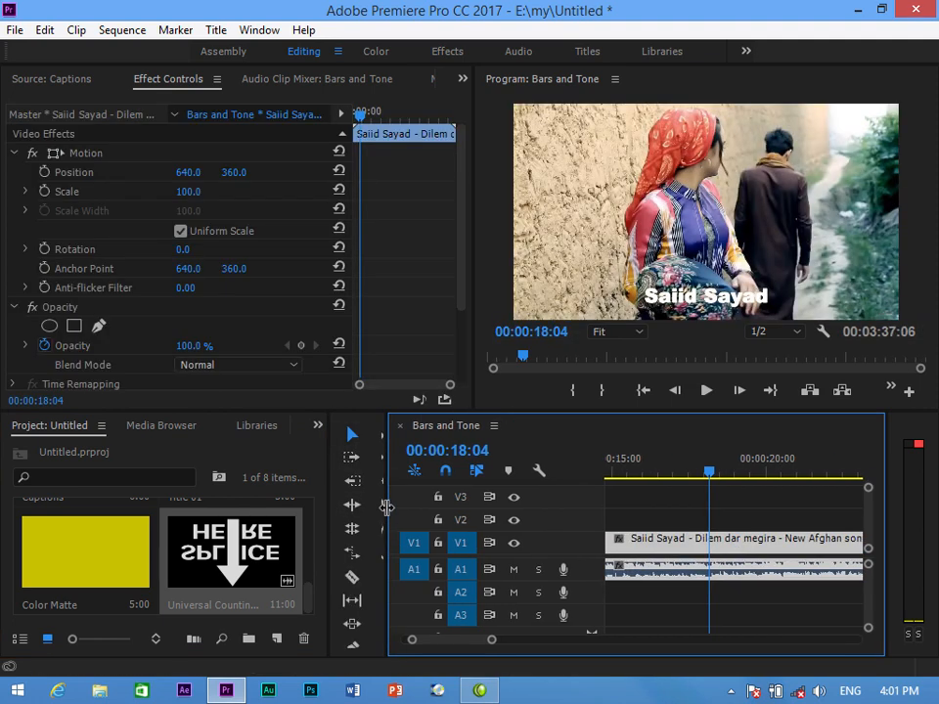
drag(649, 545, 706, 548)
drag(705, 478, 526, 490)
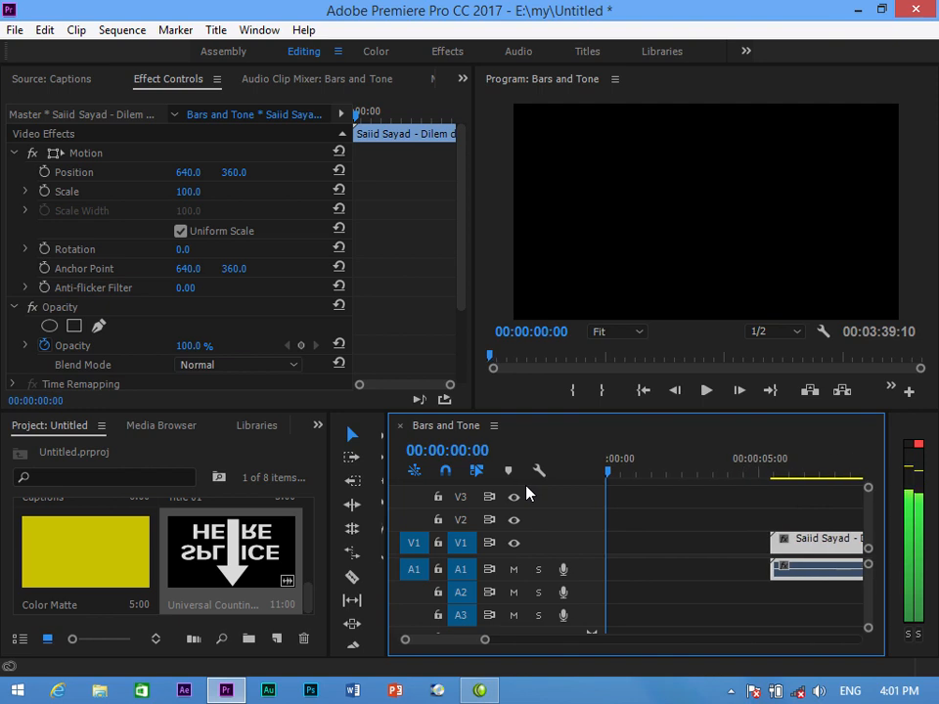
drag(284, 567, 579, 528)
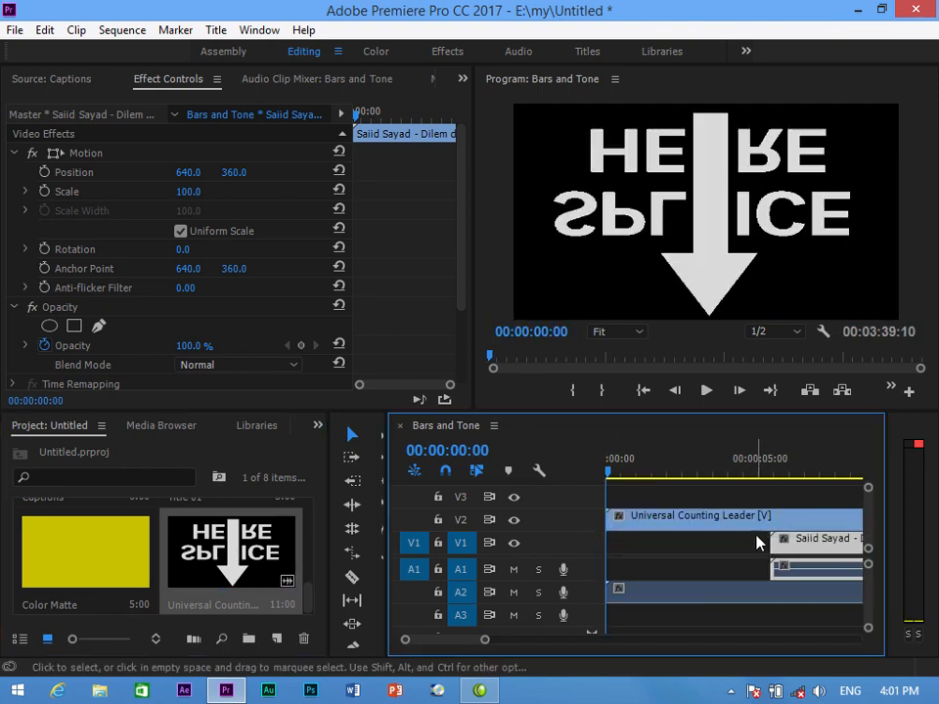
- Move the song clip on V1 so it starts right after the end of the counting leader
key(minus)
key(minus)
drag(697, 543, 739, 553)
- Play back the countdown and scrub through the counting leader section to check its picture and sound
key(space)
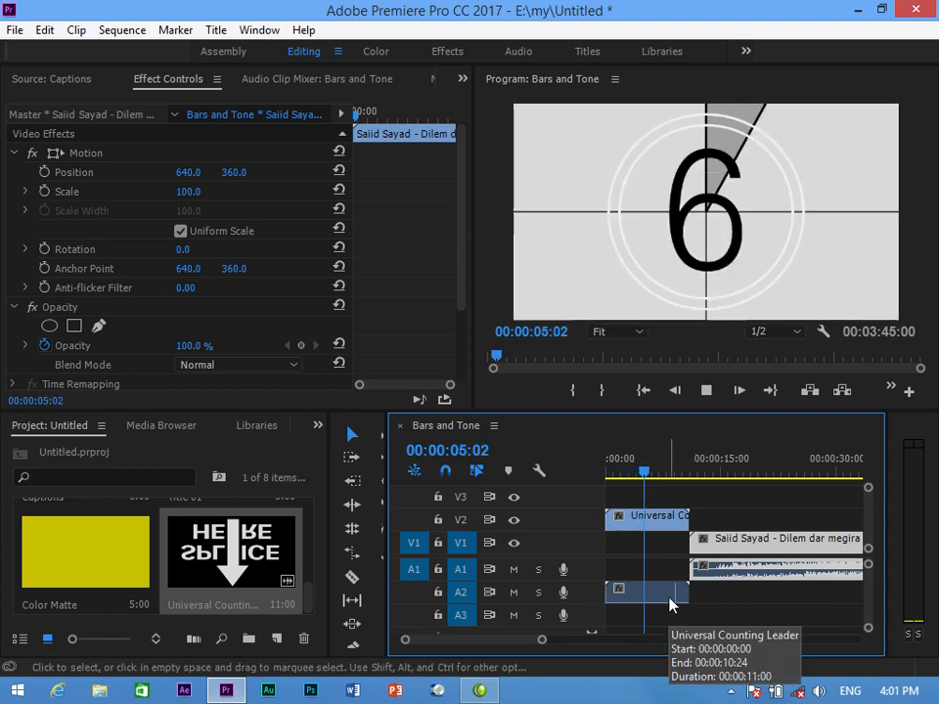
key(space)
click(659, 527)
right_click(659, 526)
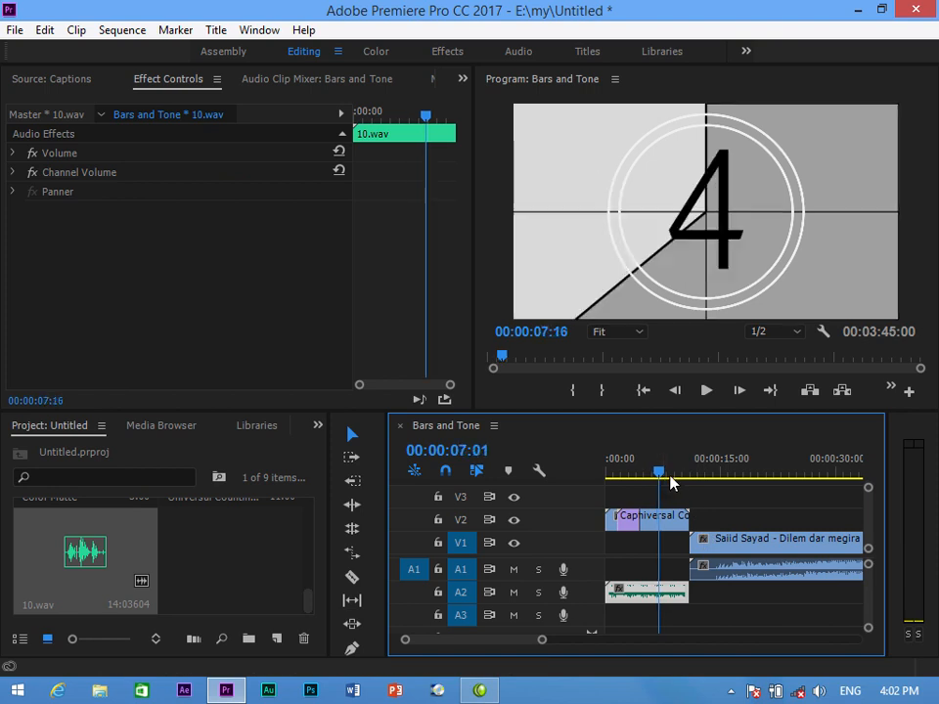
click(697, 481)
drag(695, 482, 666, 486)
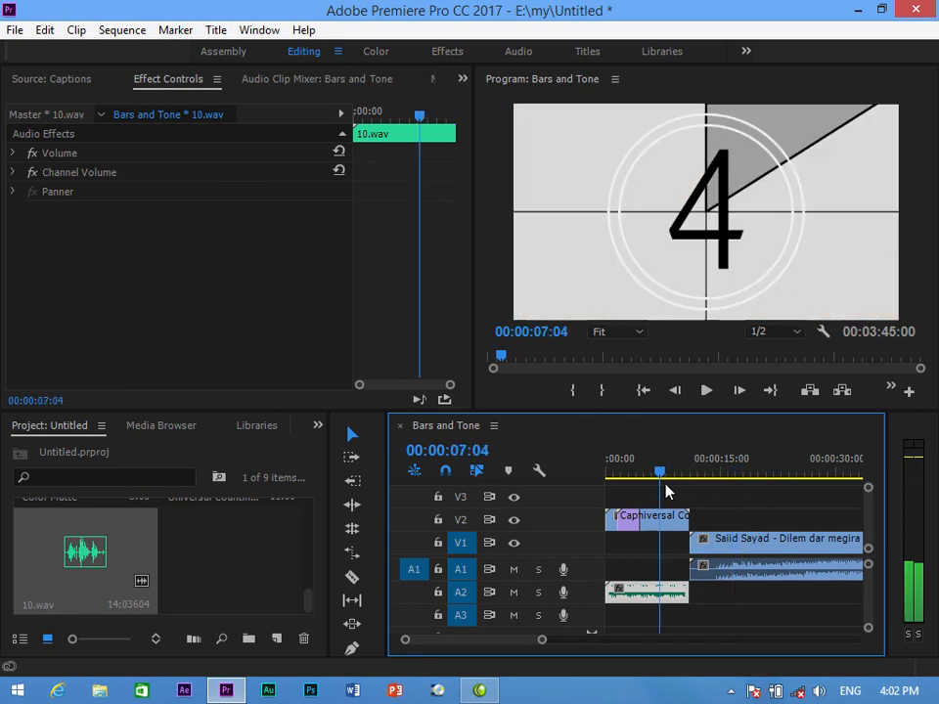
- Delete the 10.wav audio from A2 and the counting leader clip from V2 in the sequence
click(678, 522)
click(672, 592)
key(Delete)
click(662, 528)
key(Delete)
- Delete the 10.wav and Universal Counting Leader items from the project
click(79, 561)
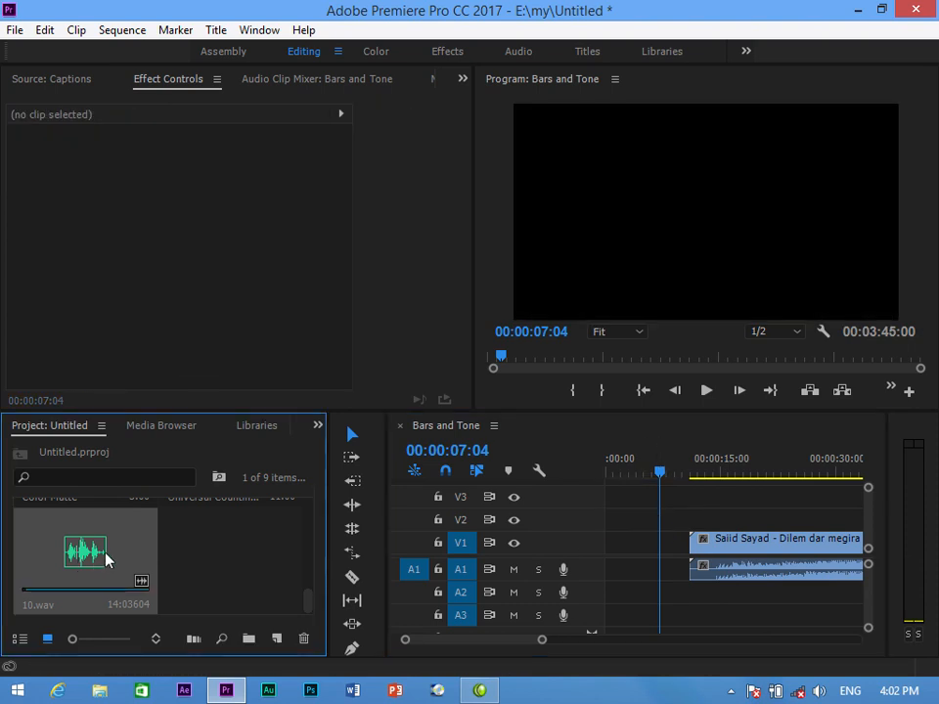
key(Delete)
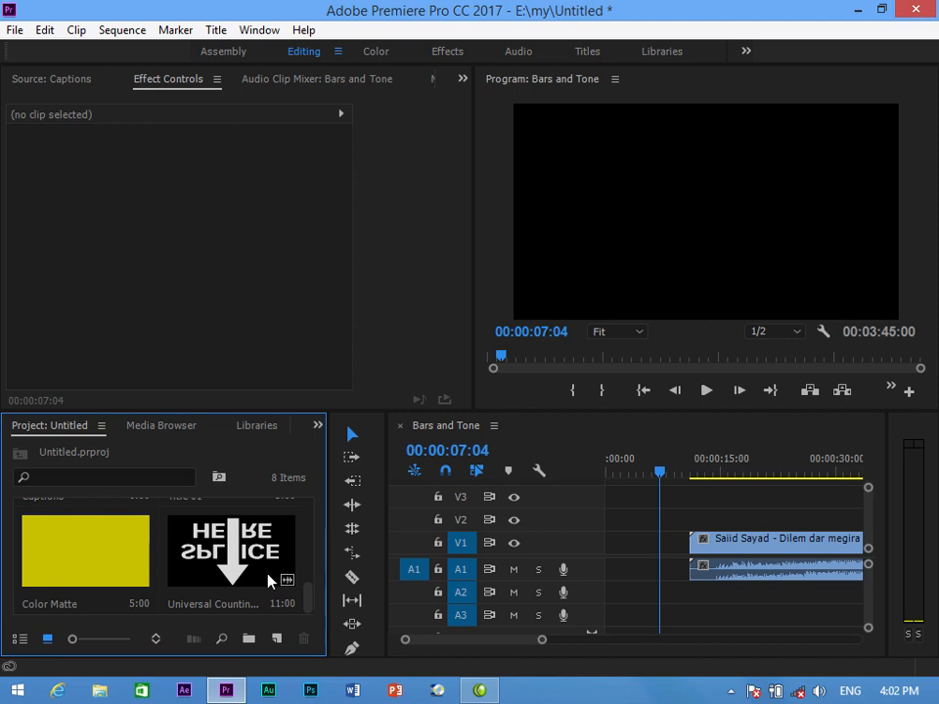
click(250, 577)
key(Delete)
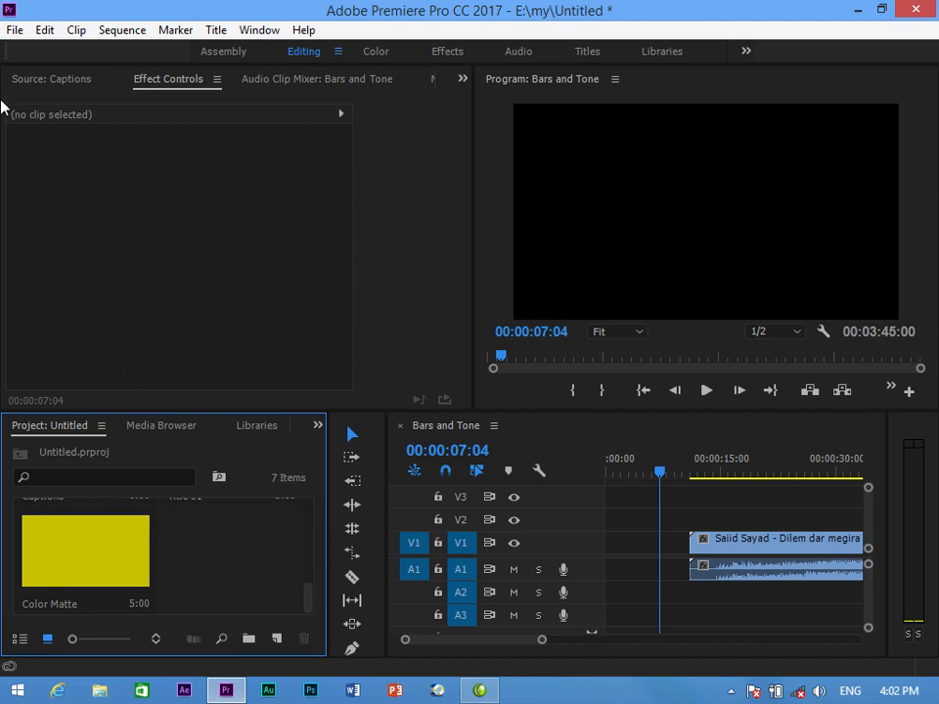
click(15, 31)
mouse_move(232, 49)
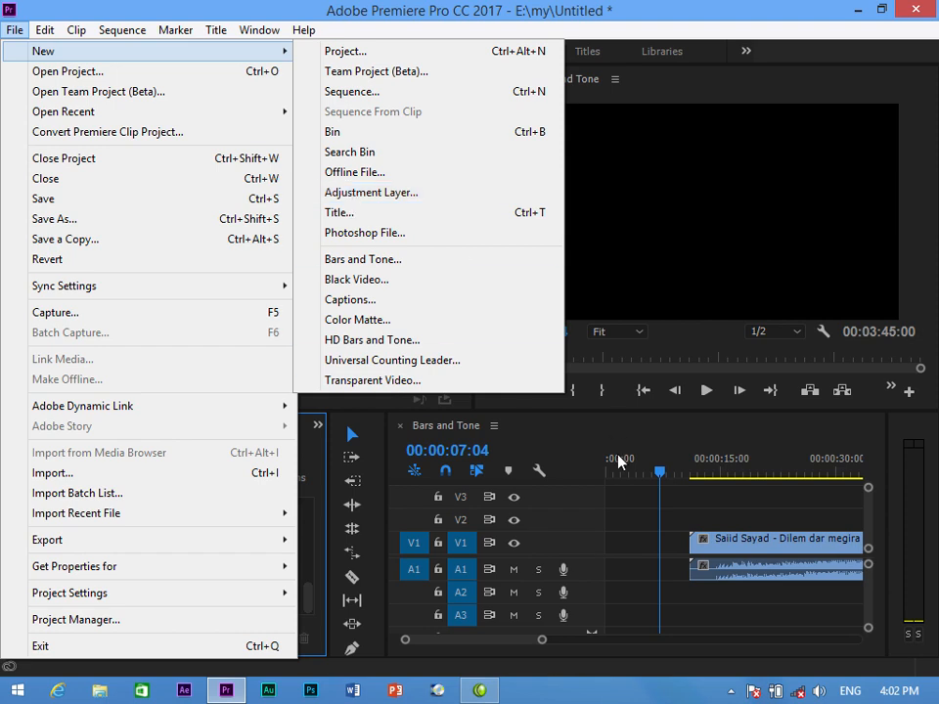
click(658, 541)
- Ripple delete the gap before the song clip on V1 and move the playhead to 00:00:16:15
right_click(649, 546)
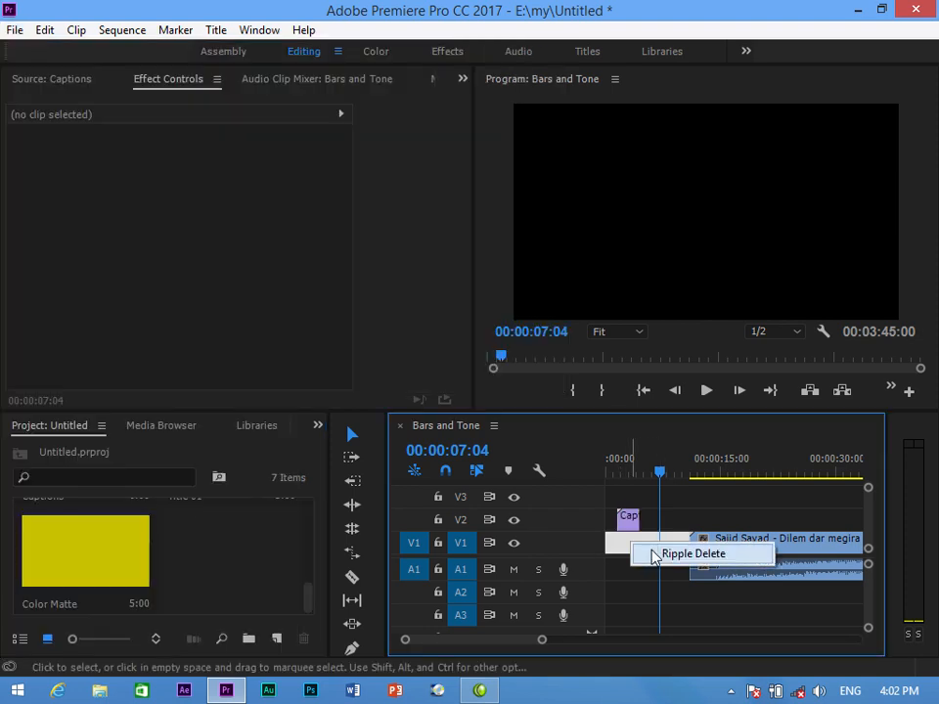
click(665, 555)
drag(611, 473, 735, 502)
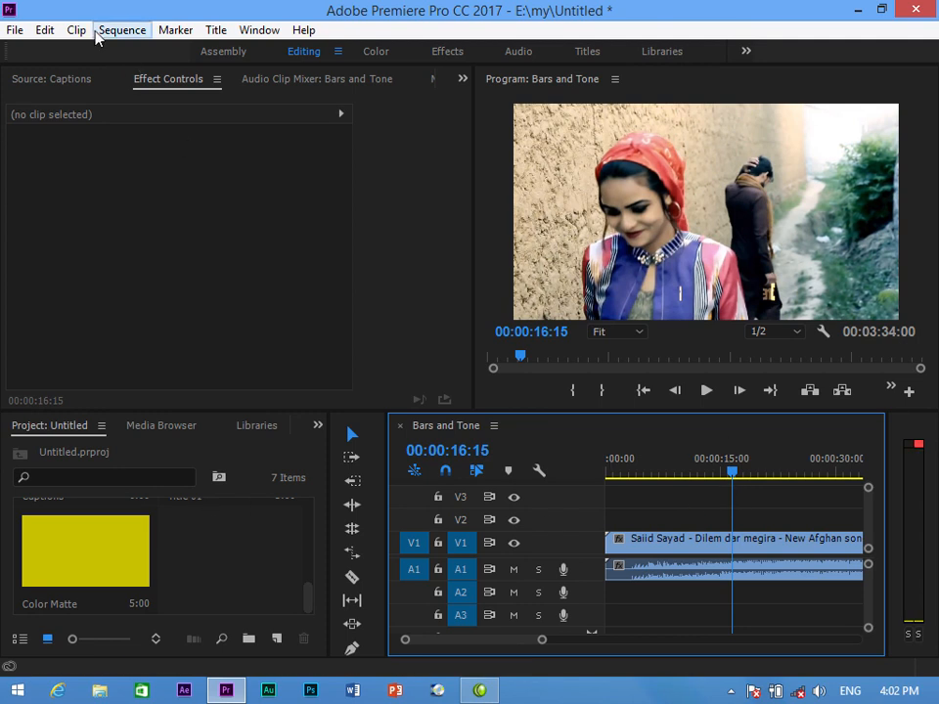
click(15, 29)
mouse_move(282, 59)
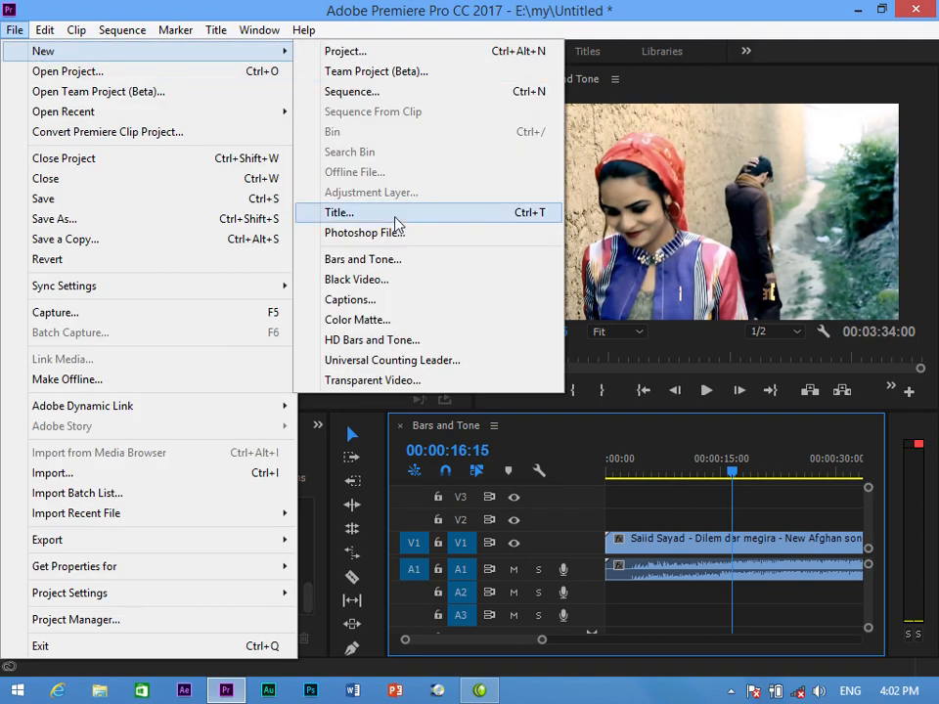
click(682, 539)
click(15, 29)
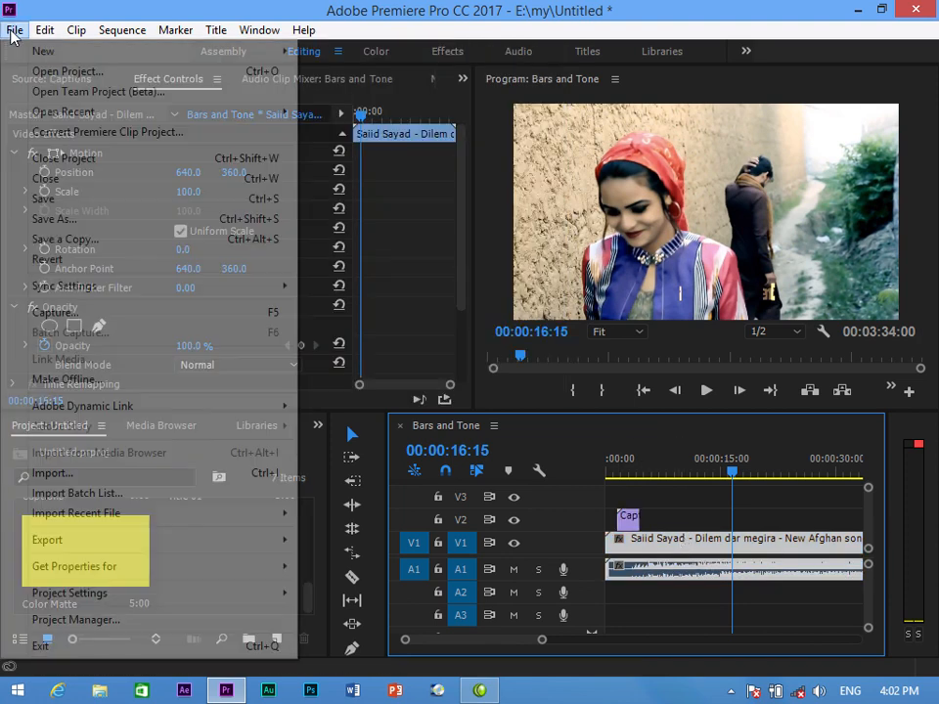
mouse_move(274, 567)
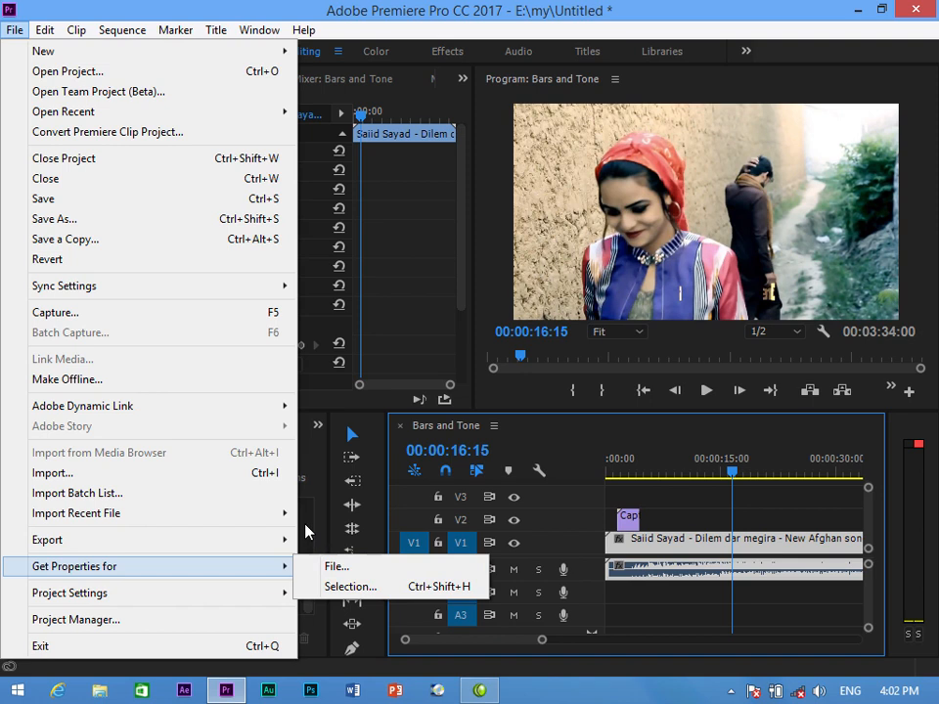
- Create a 1280 × 720, 25.00 fps adjustment layer with square pixels and place it on V2 at the playhead above the song clip
click(293, 631)
click(277, 639)
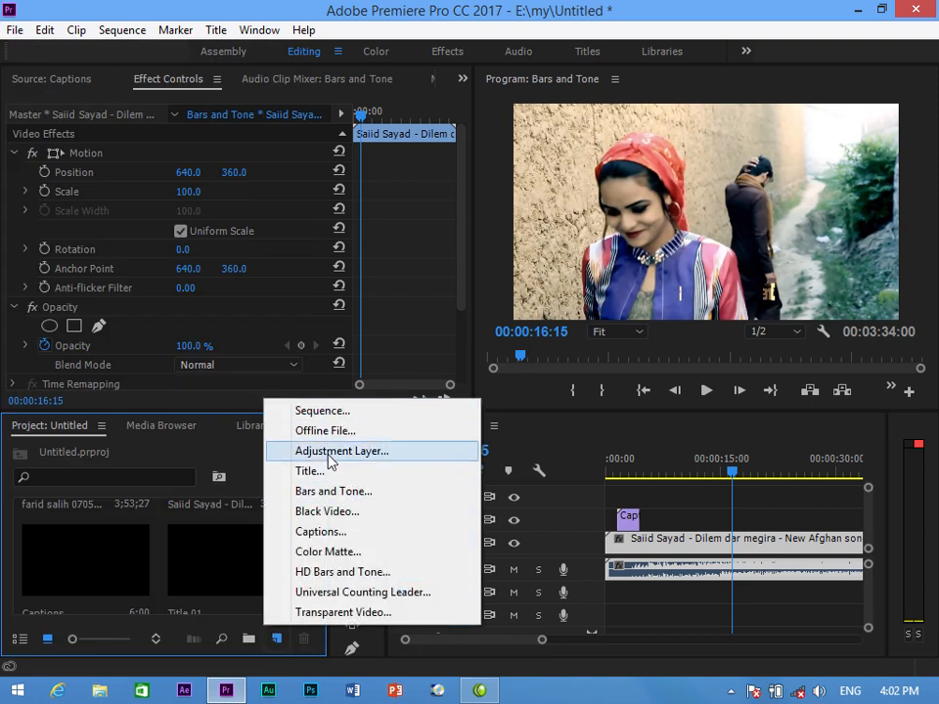
click(317, 456)
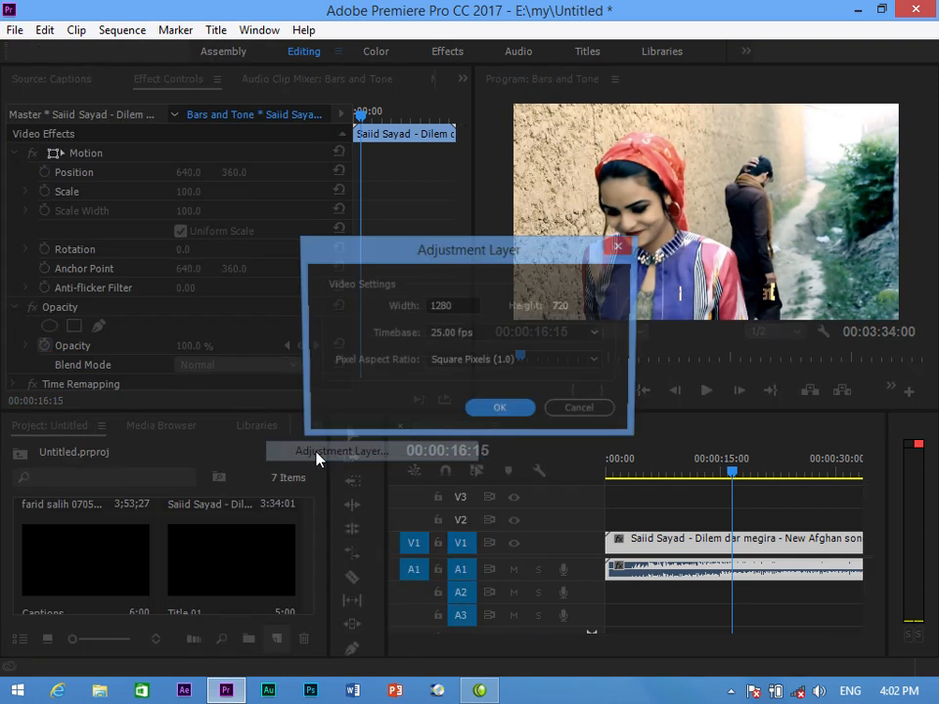
click(493, 412)
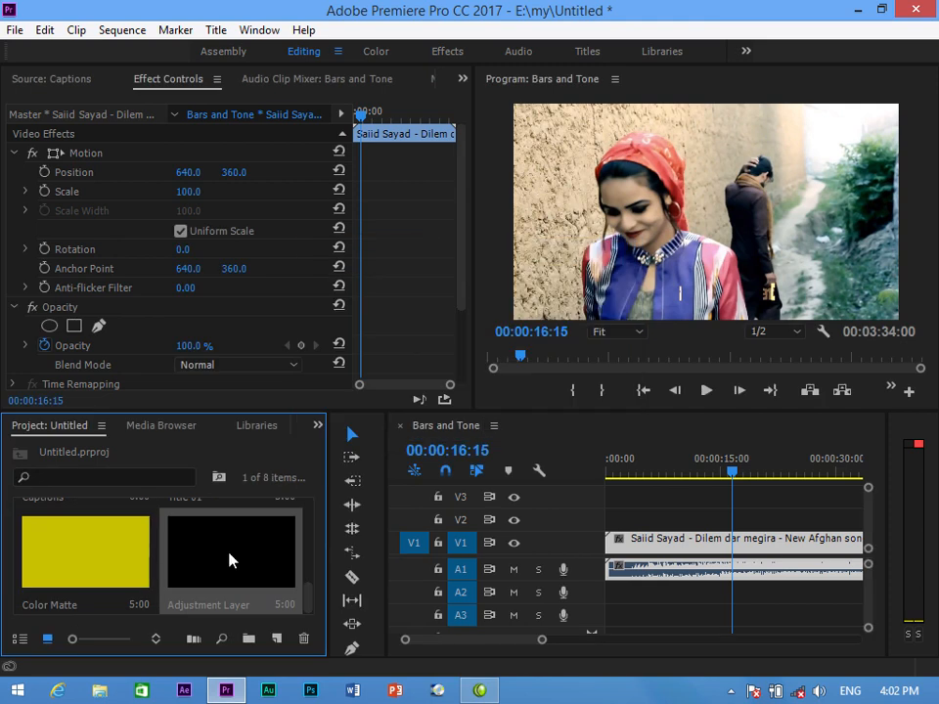
drag(232, 560, 741, 518)
- Preview the section under the adjustment layer and open the layer in the Source monitor
key(space)
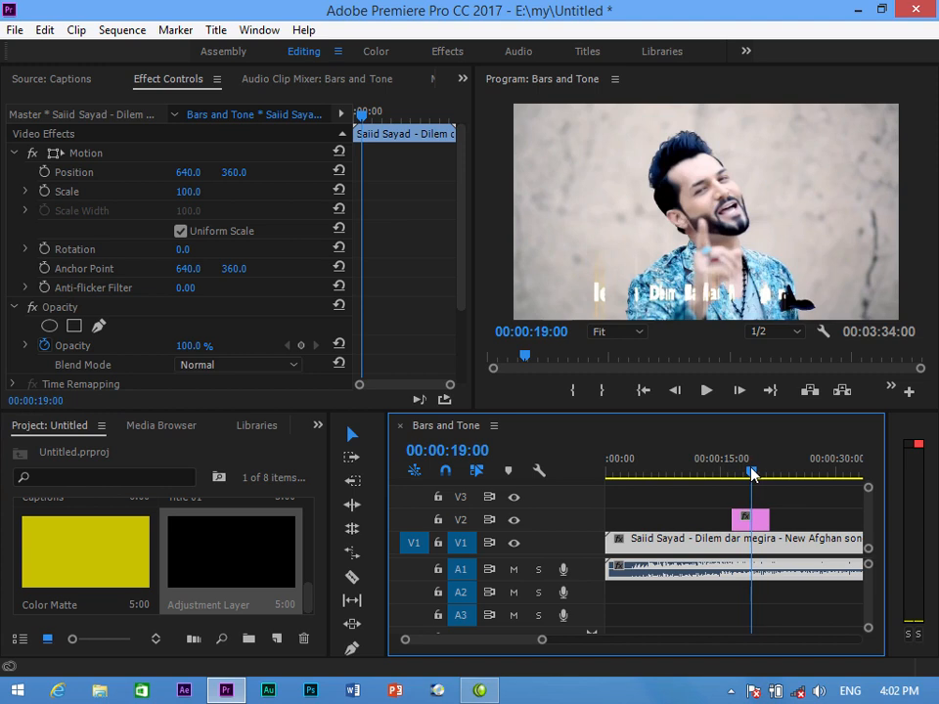
click(727, 475)
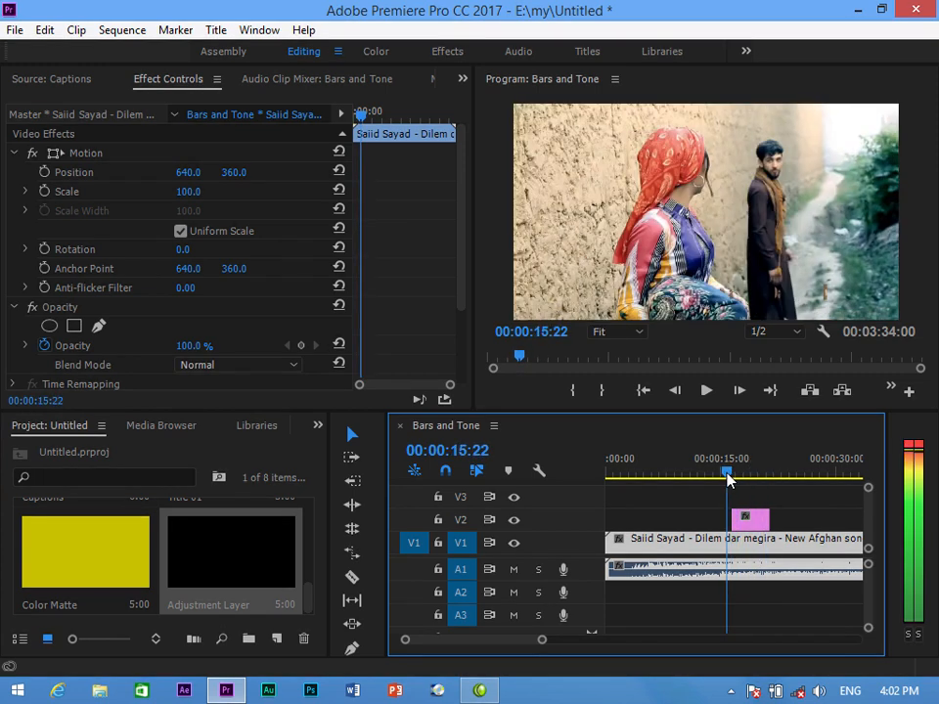
double_click(750, 519)
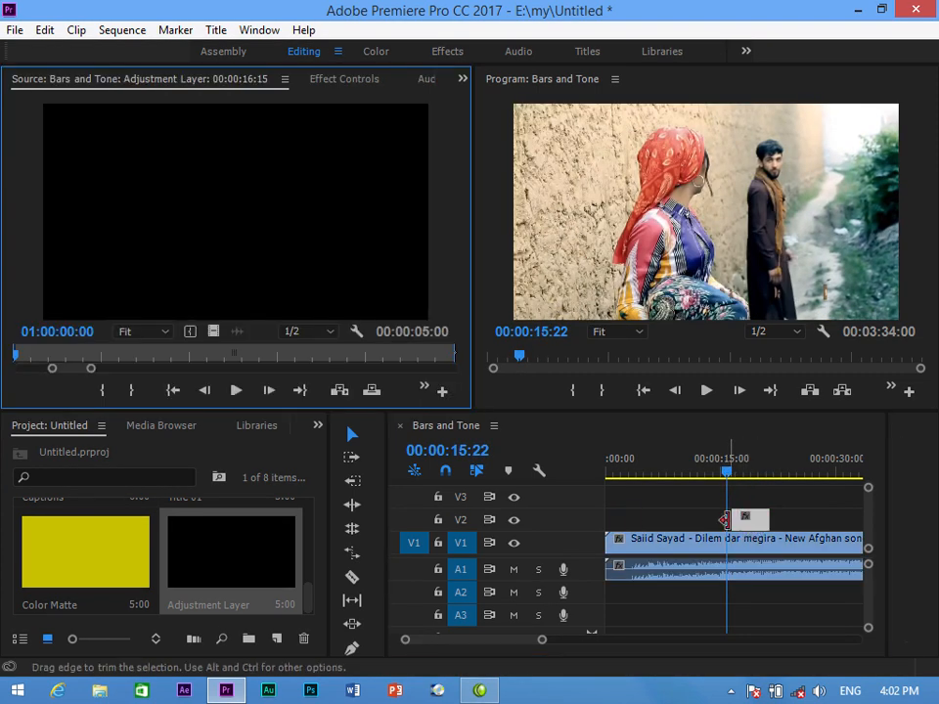
- Clear the effects search, apply Camera Blur to the adjustment layer on V2, and move the playhead to 00:01:27:11
click(317, 427)
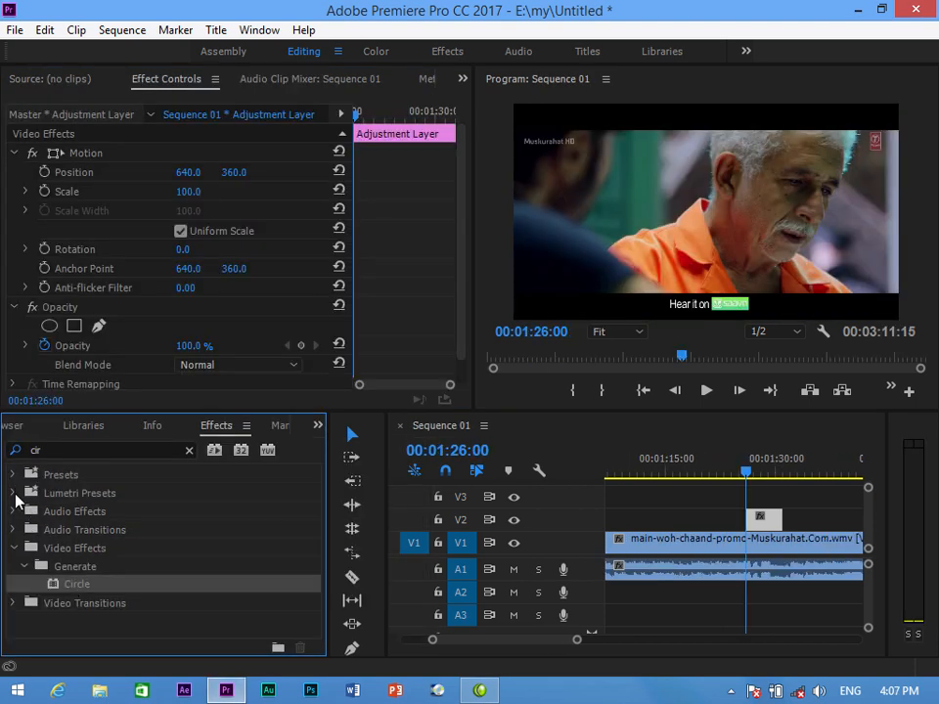
click(189, 452)
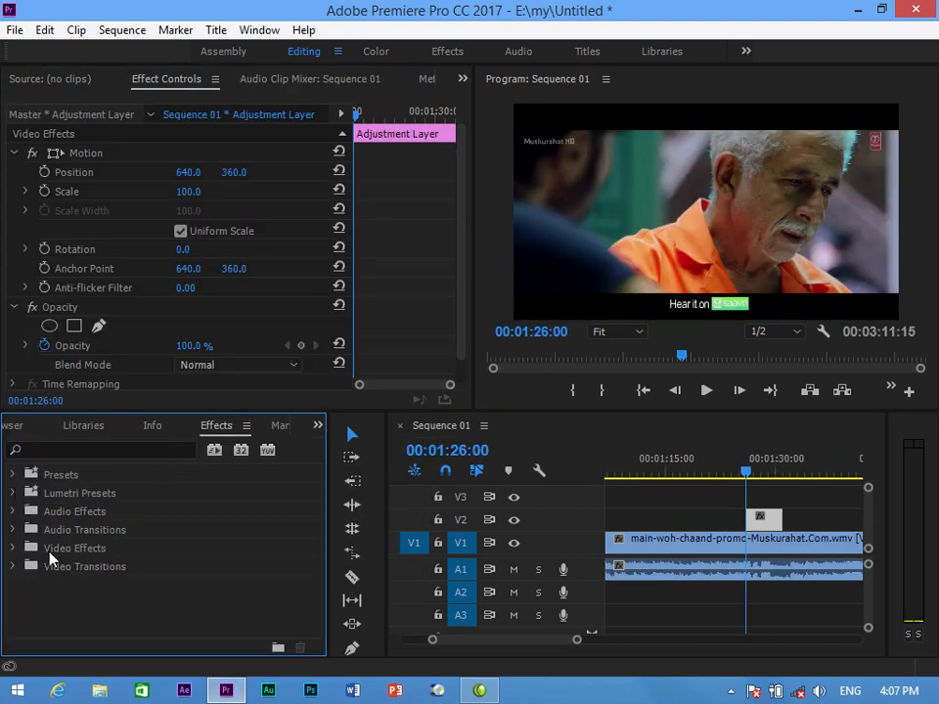
click(14, 548)
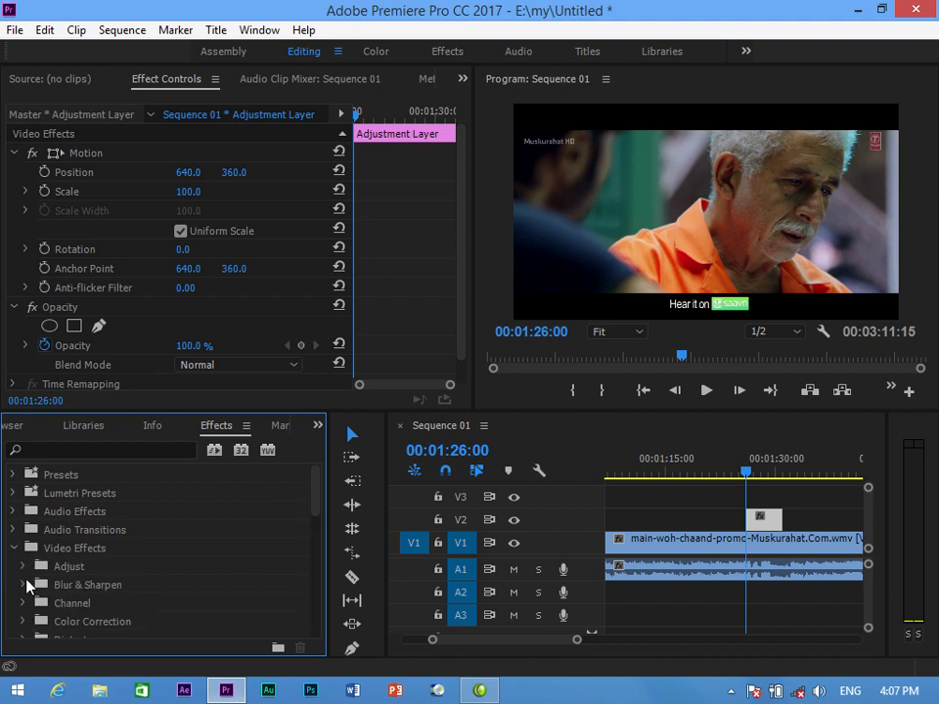
click(23, 585)
drag(78, 606, 770, 522)
mouse_move(745, 472)
mouse_down()
mouse_move(798, 480)
mouse_move(755, 478)
mouse_up()
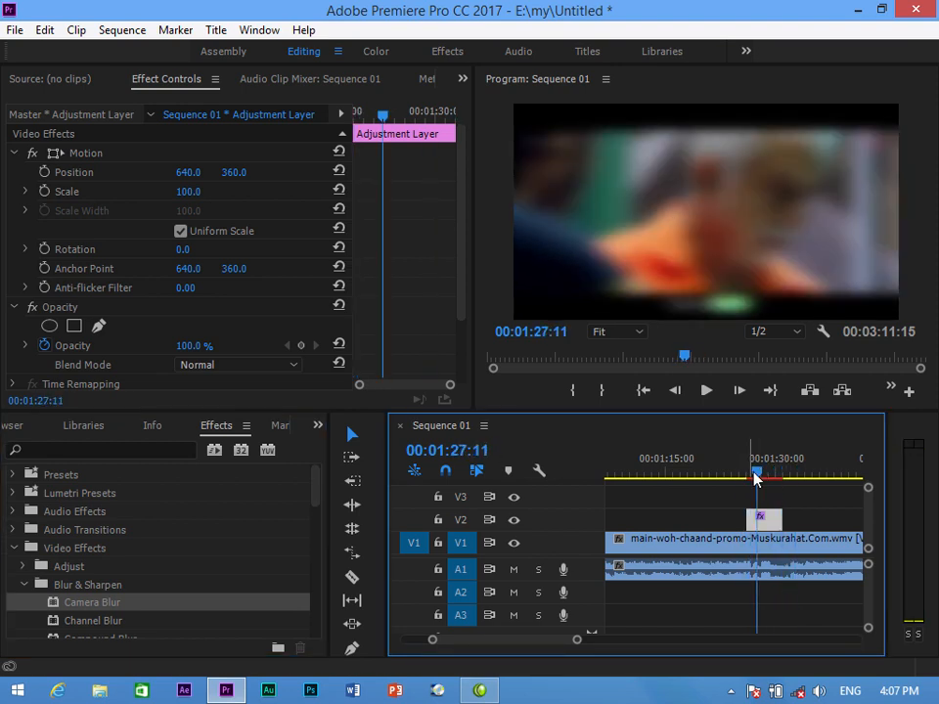
- Add a four-point rectangular mask to Camera Blur and reposition and reshape it to cover the man's face
scroll(308, 370, down, 2)
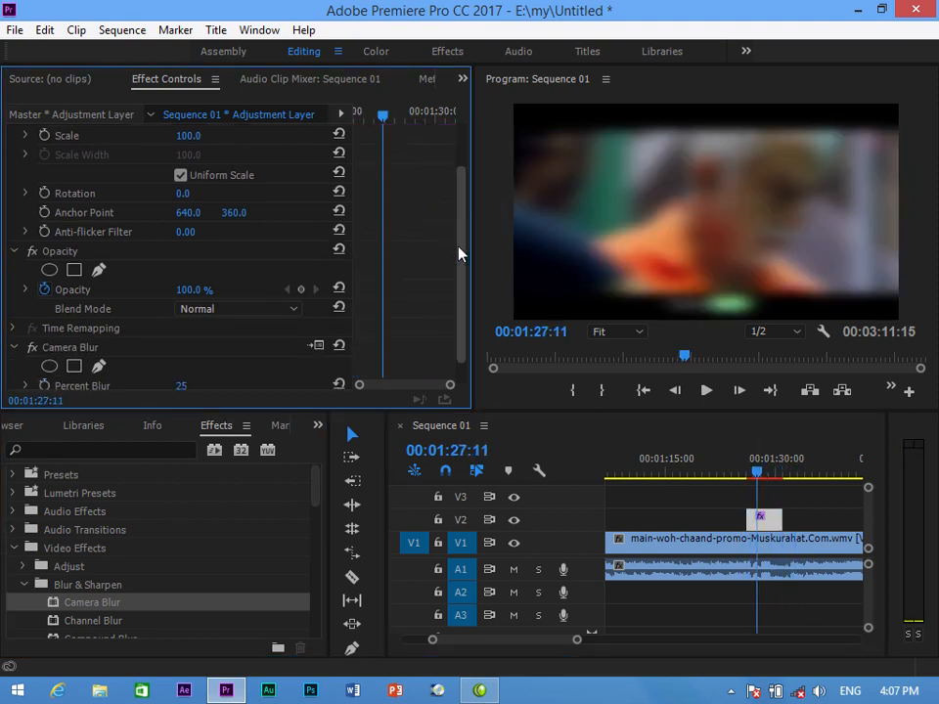
mouse_move(185, 361)
mouse_down()
mouse_move(162, 365)
mouse_move(200, 368)
mouse_move(167, 361)
mouse_up()
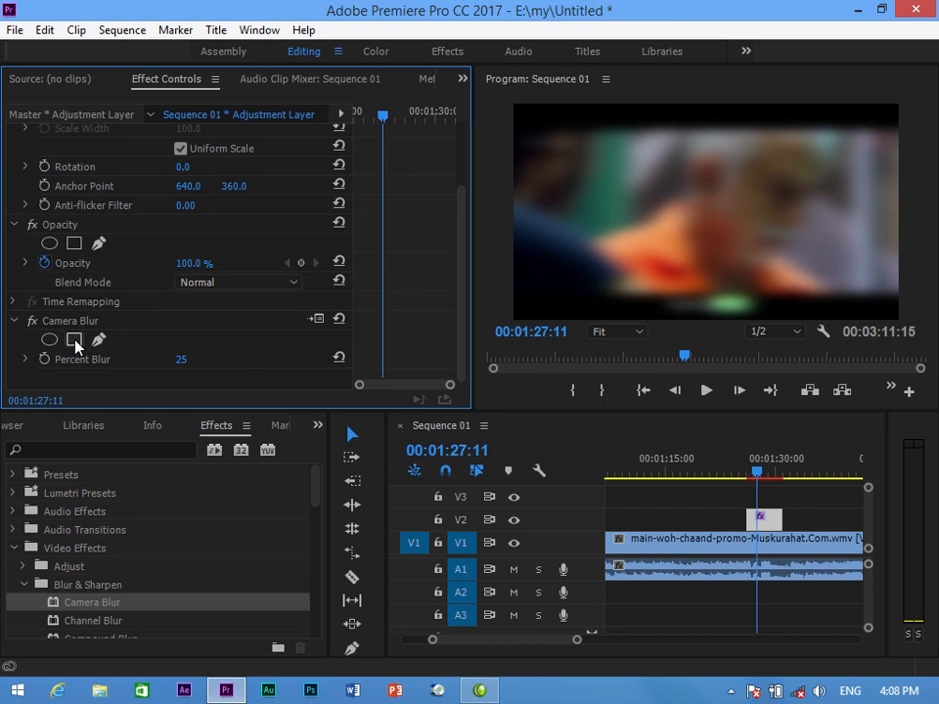
click(73, 340)
drag(700, 208, 753, 191)
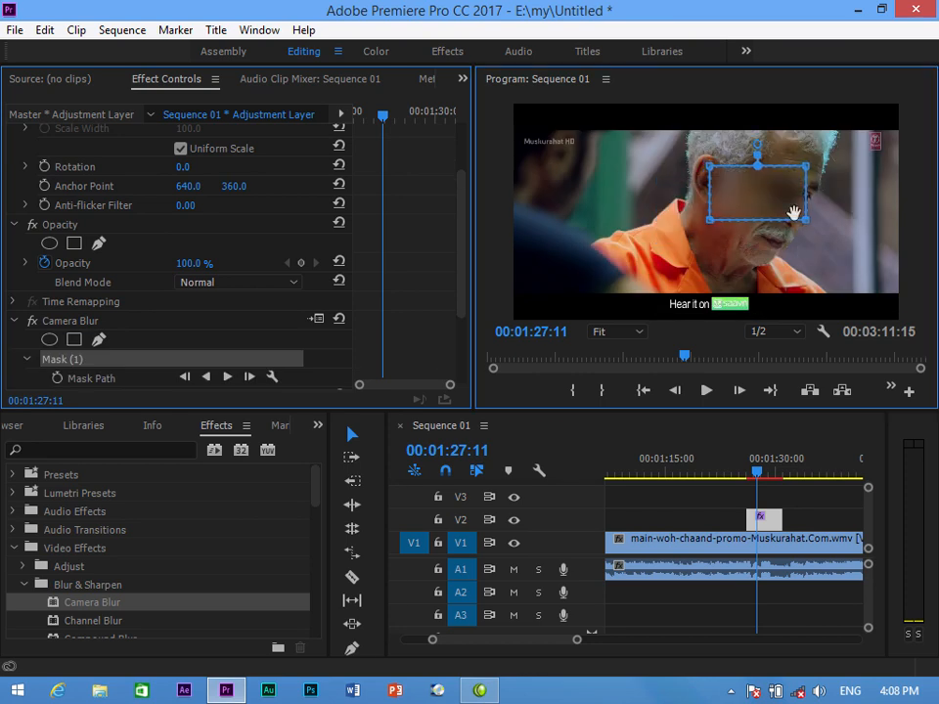
drag(806, 220, 815, 257)
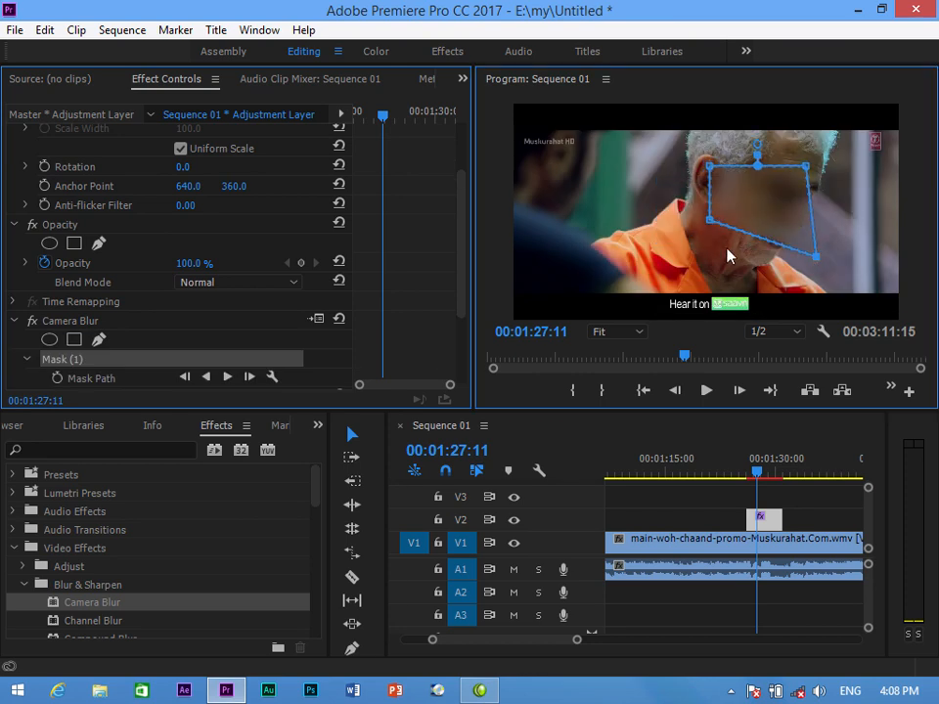
drag(711, 230, 713, 267)
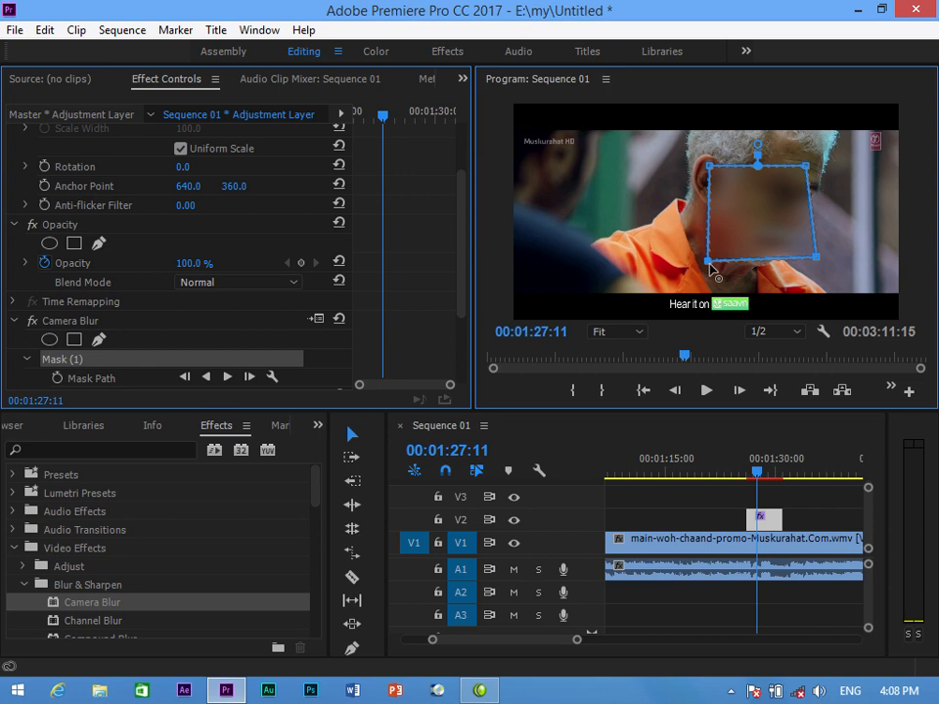
- Move the blurred adjustment layer further along V2 and preview the masked blur over another shot at 00:01:38:11
drag(754, 475, 722, 476)
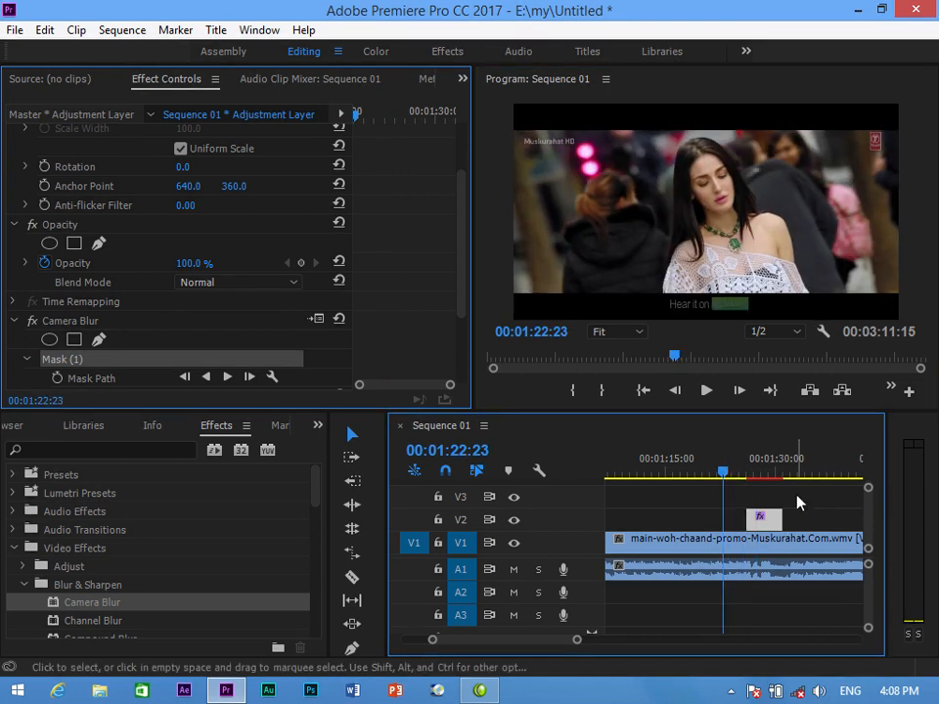
drag(768, 528, 833, 528)
key(space)
drag(811, 474, 836, 497)
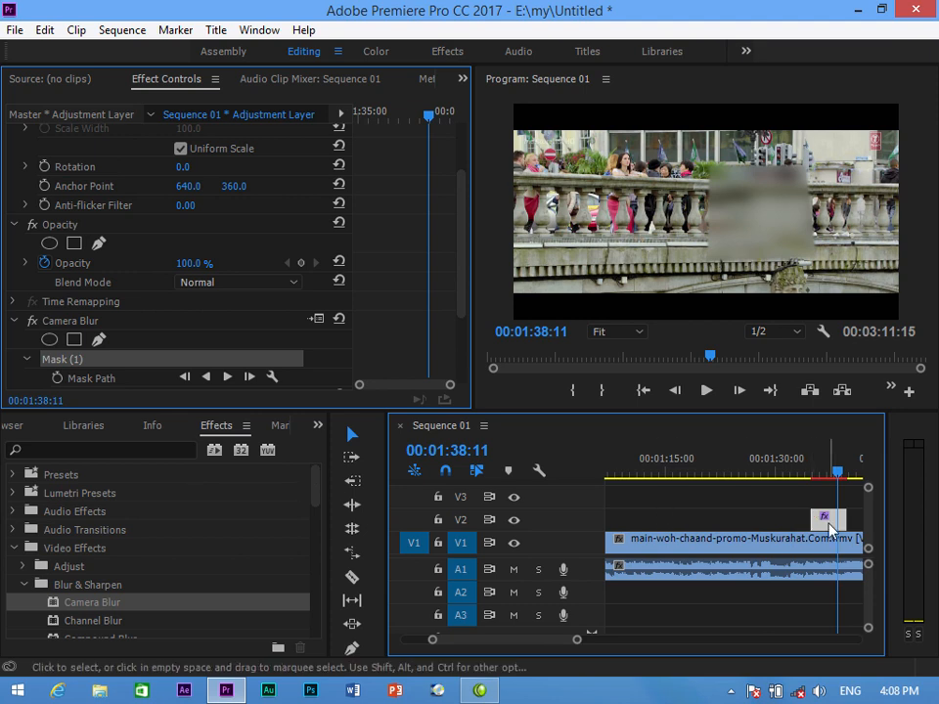
- Delete the adjustment layer from V2 and collapse the Blur & Sharpen and Video Effects folders
key(Delete)
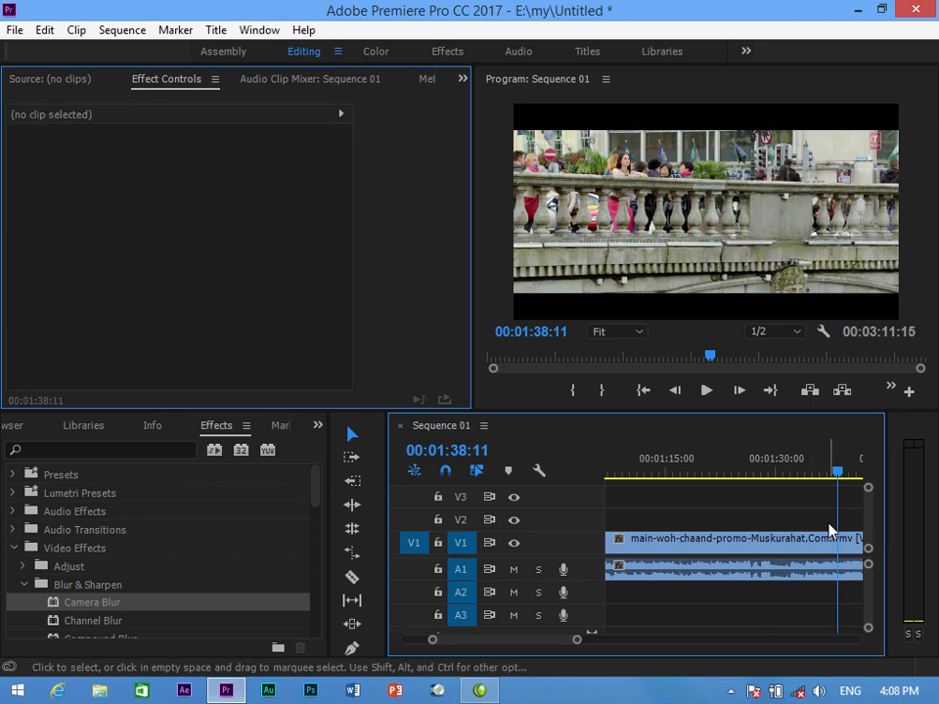
click(24, 584)
click(13, 547)
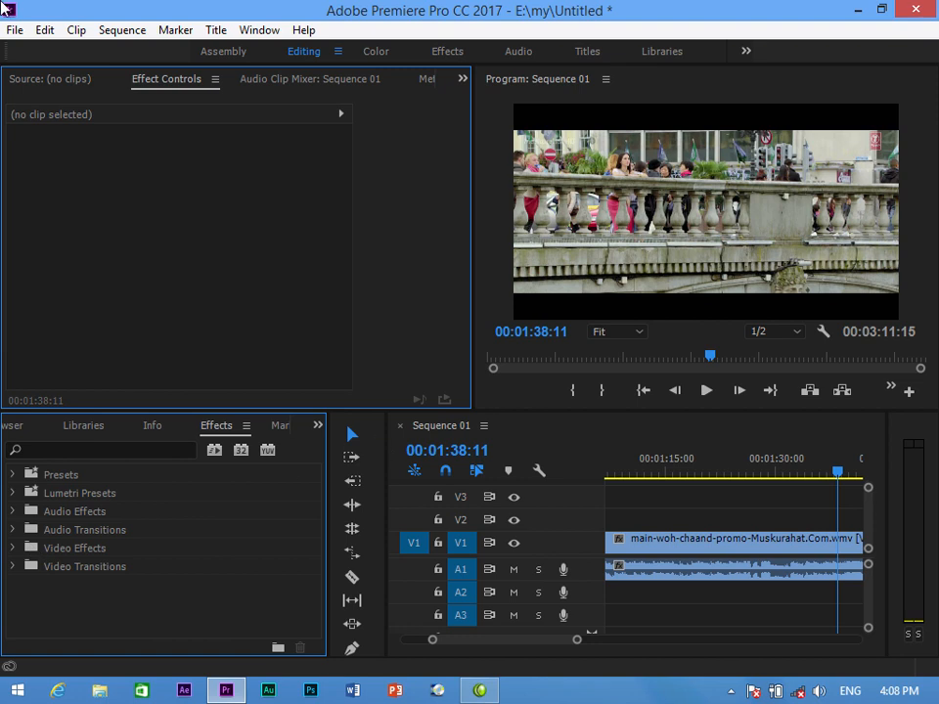
click(15, 30)
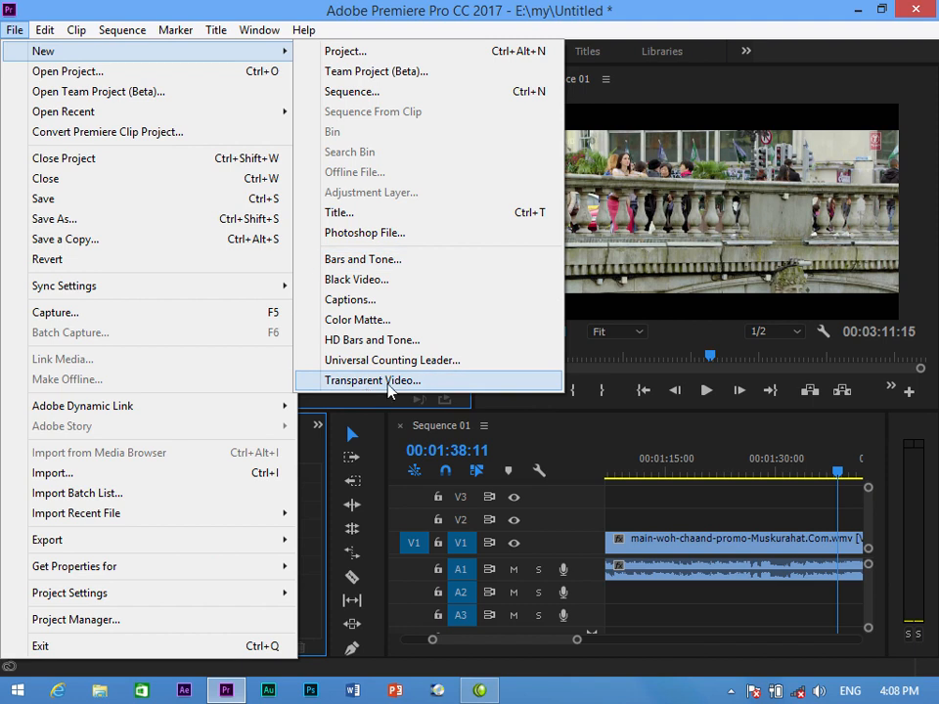
click(306, 494)
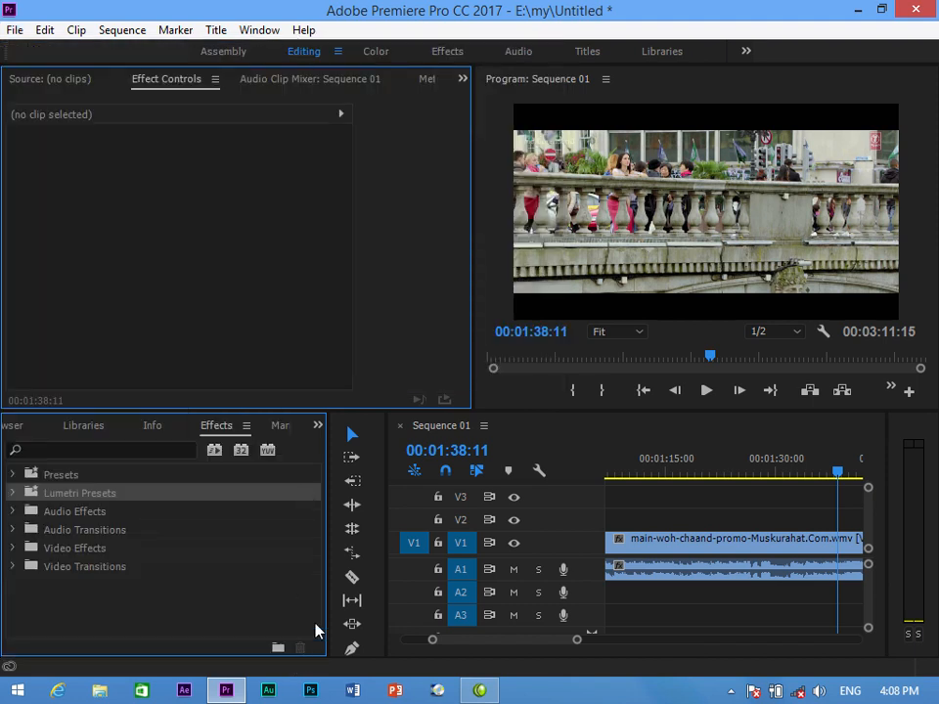
- Create a 1280 × 720, 25 fps adjustment layer and place it on V2 starting at 00:01:13:02
drag(327, 620, 383, 620)
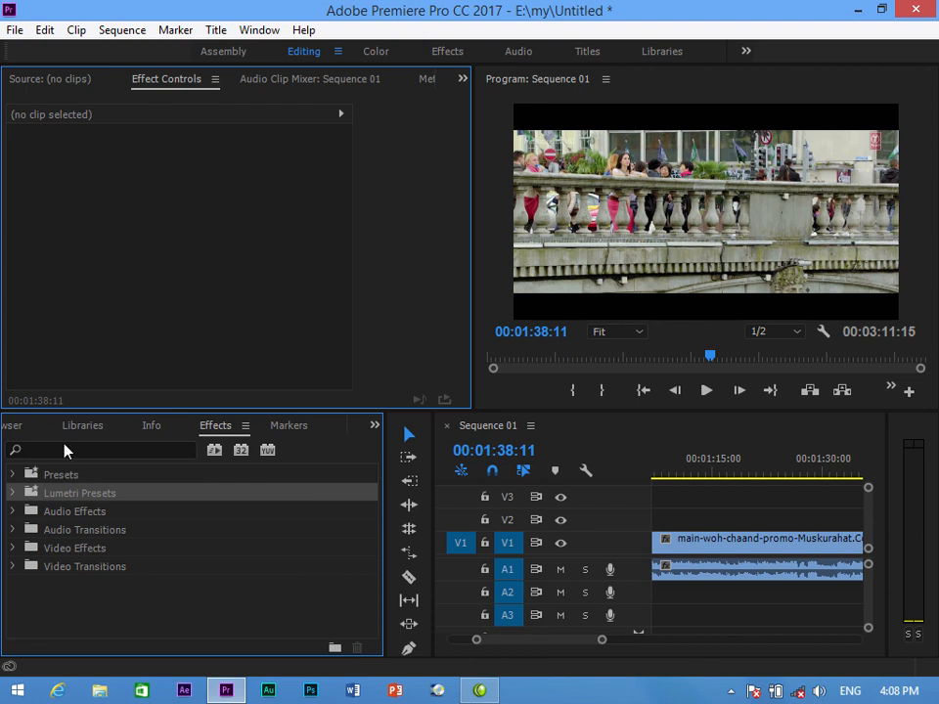
click(374, 426)
click(410, 449)
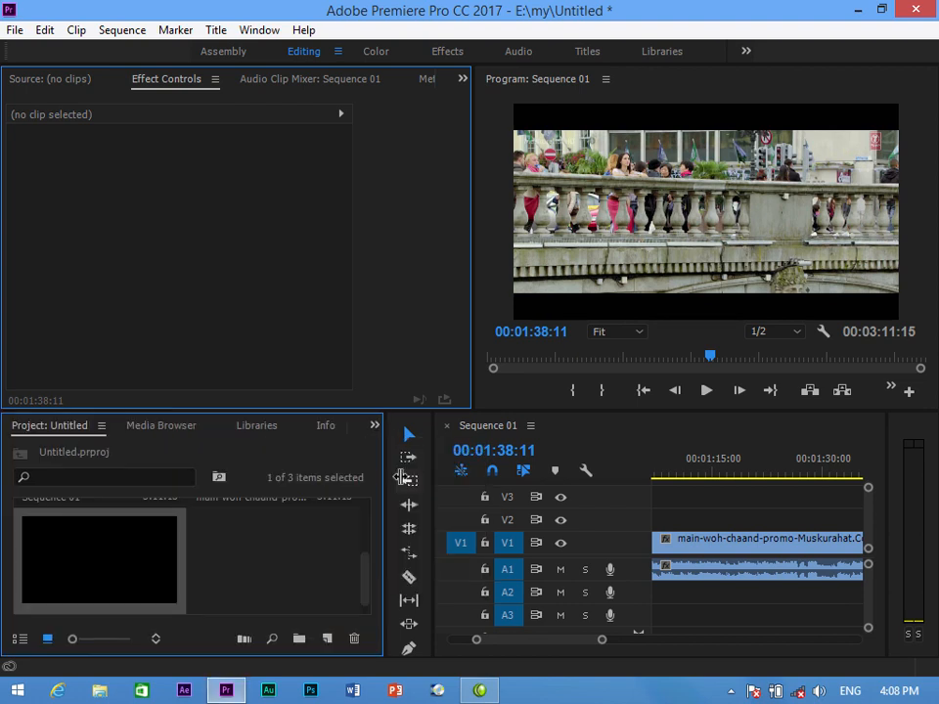
click(326, 639)
click(362, 452)
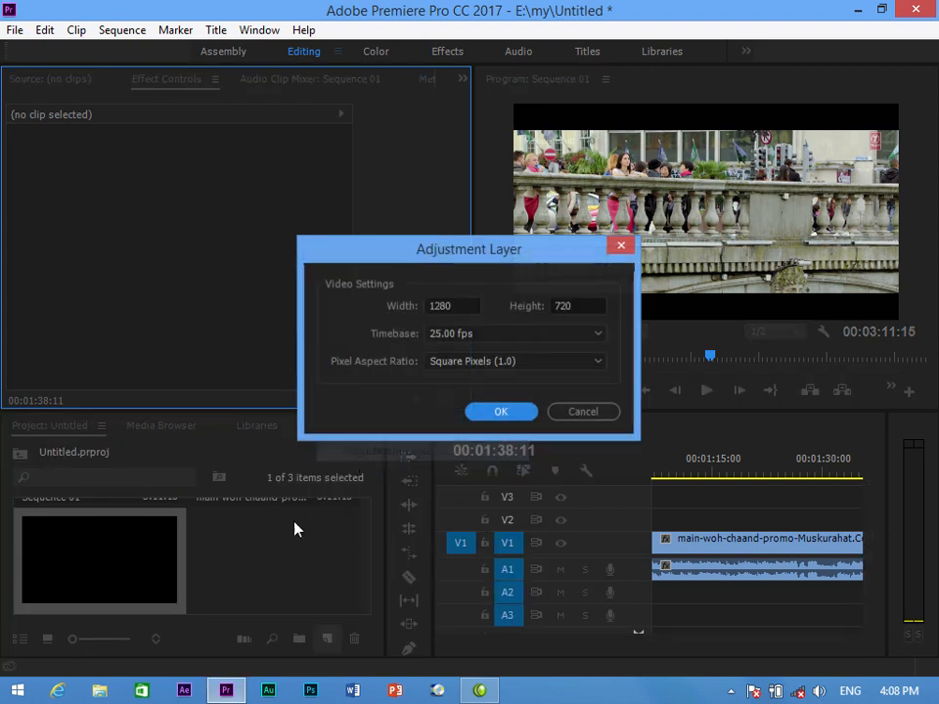
click(499, 411)
drag(288, 545, 715, 520)
- Search the effects for "cir", apply Circle to the adjustment layer on V2, and preview it at 00:01:15:02
click(373, 427)
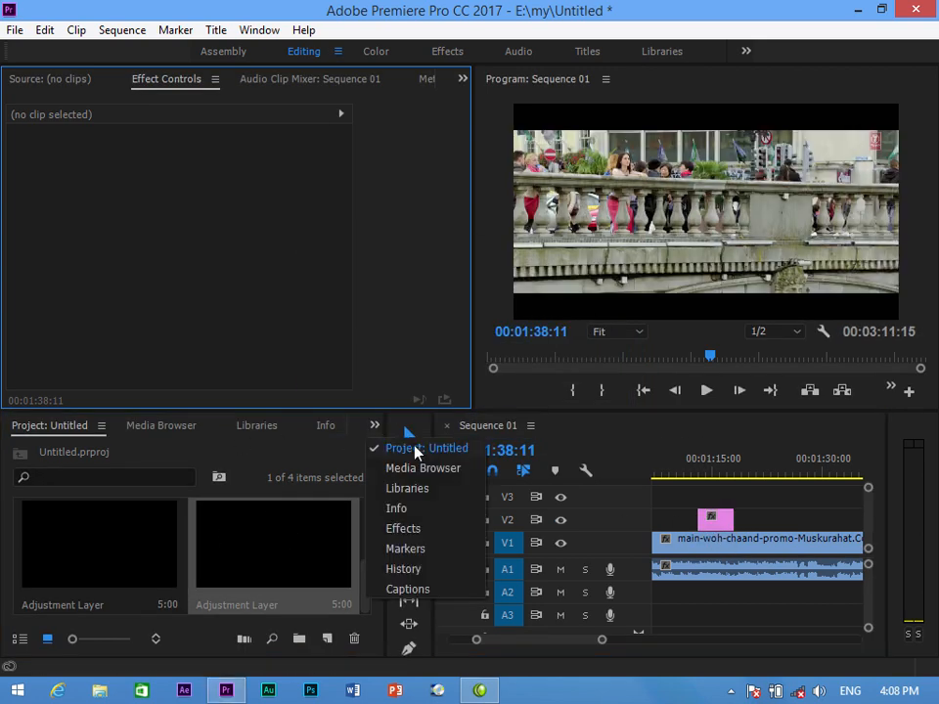
click(406, 529)
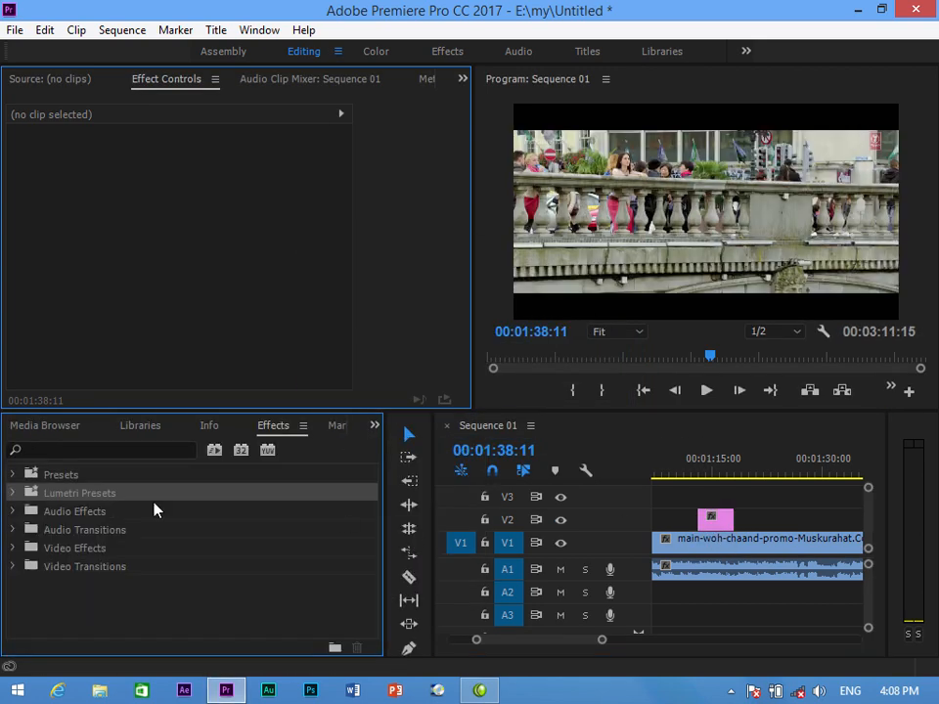
click(69, 449)
text(ci)
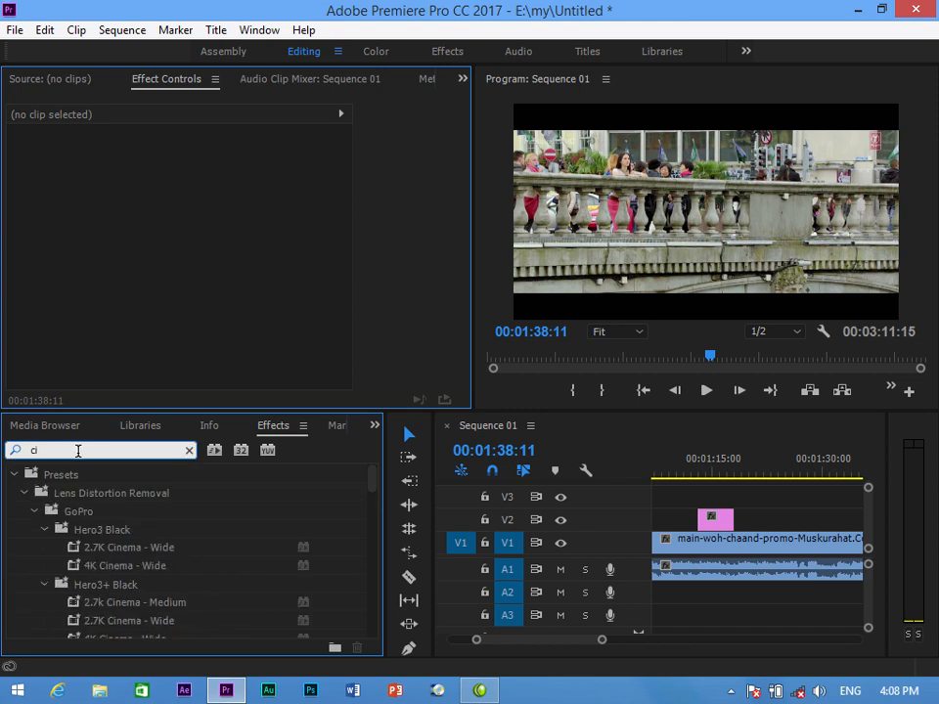
text(r)
drag(76, 584, 720, 521)
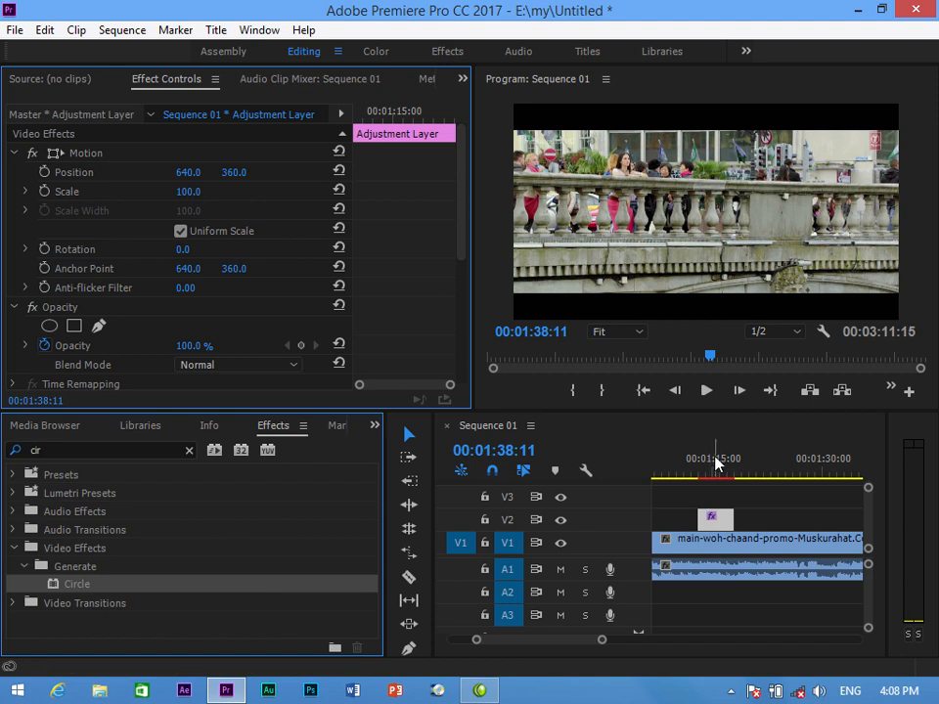
click(714, 464)
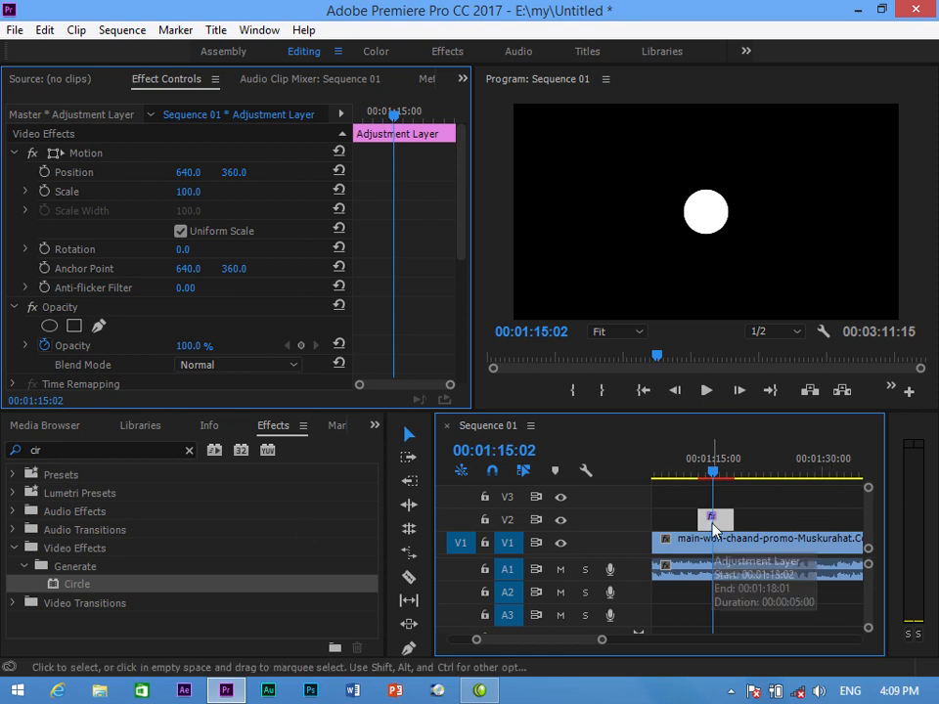
- Delete the adjustment layer from V2 and create a 1280 × 720, 25 fps Transparent Video item
key(Delete)
click(373, 426)
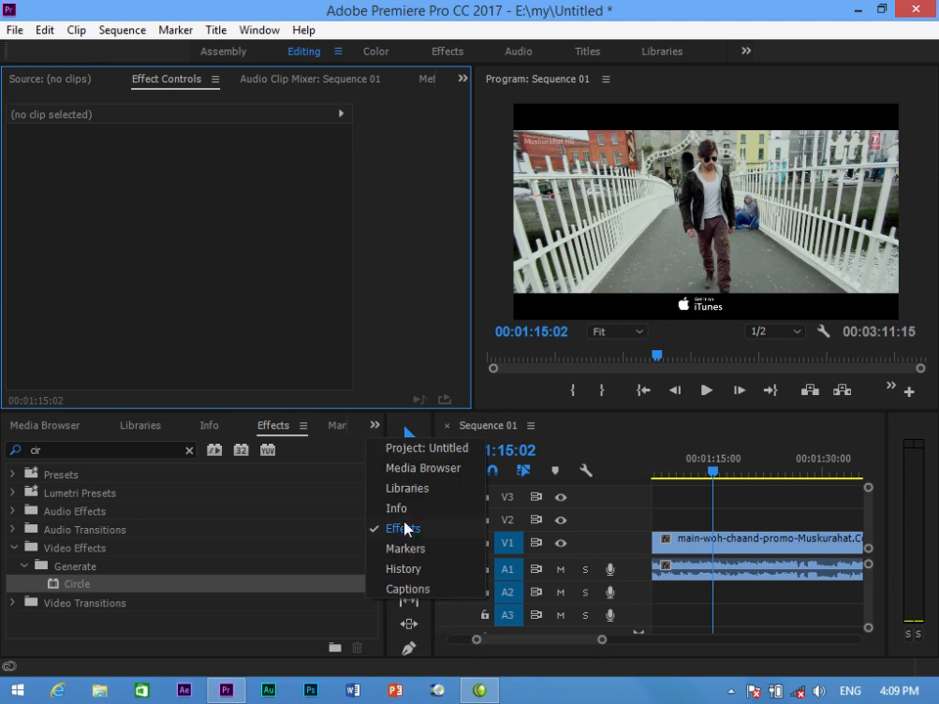
click(399, 450)
click(327, 639)
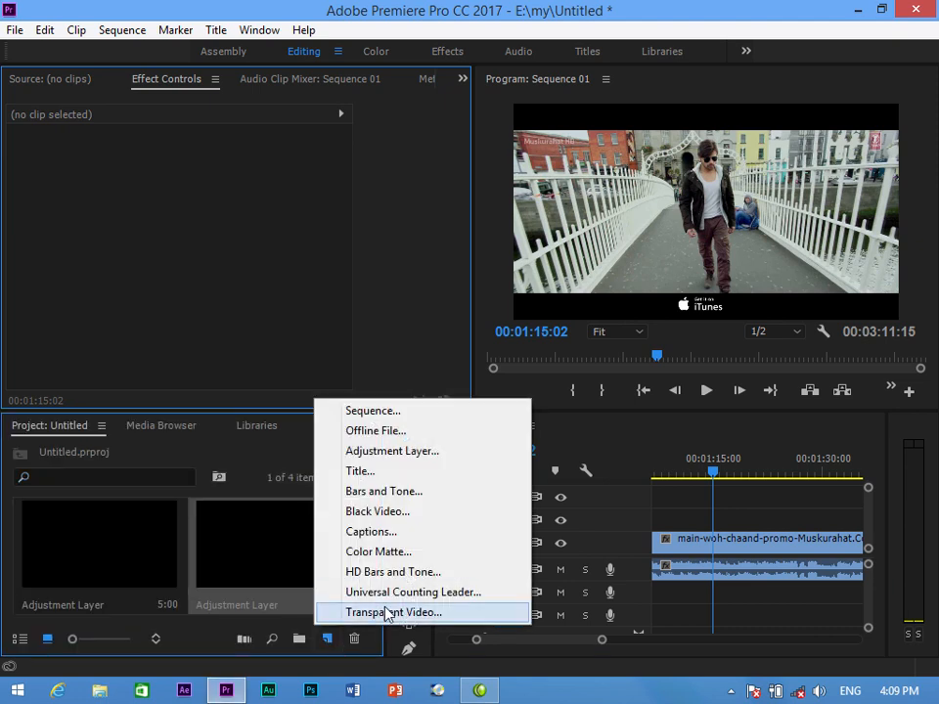
click(407, 613)
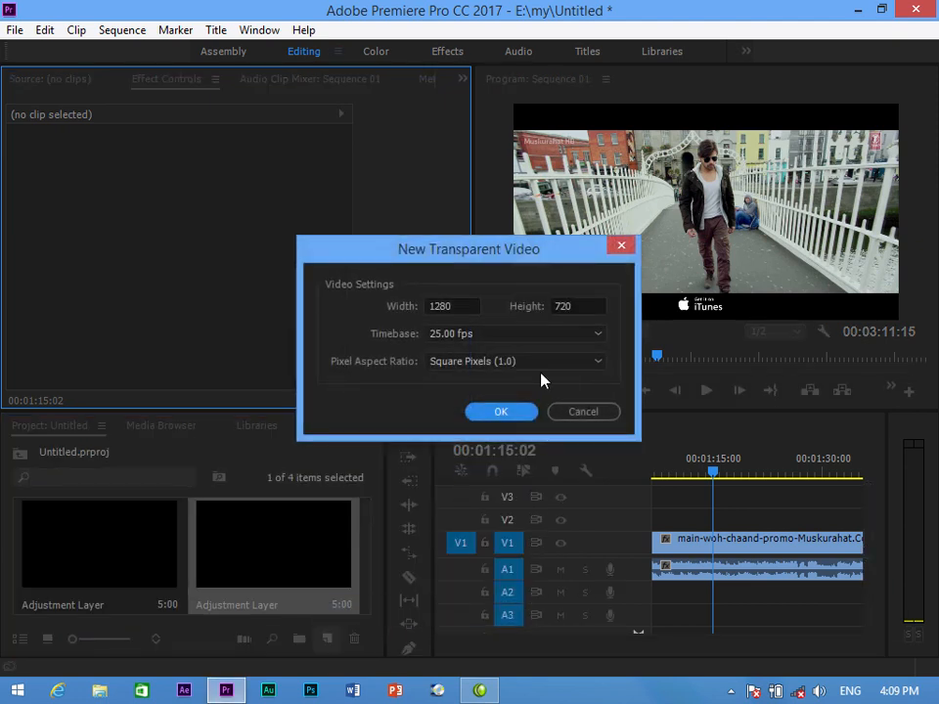
click(503, 412)
- Place the Transparent Video on V2 at 00:01:15:02 and apply the Circle effect to it
drag(98, 543, 694, 516)
click(374, 427)
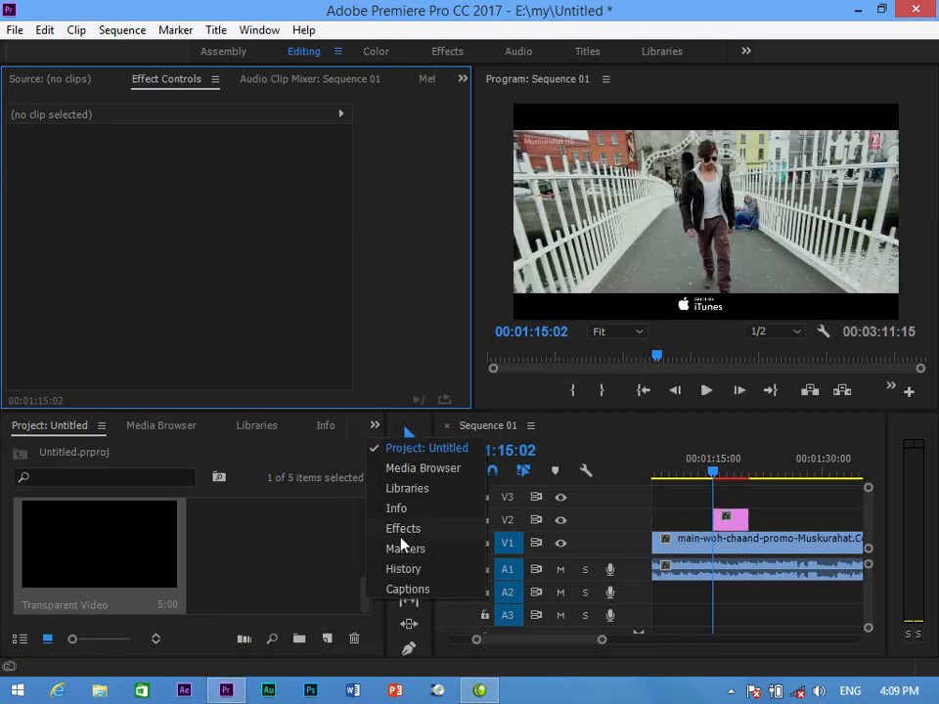
click(403, 529)
drag(61, 588, 734, 517)
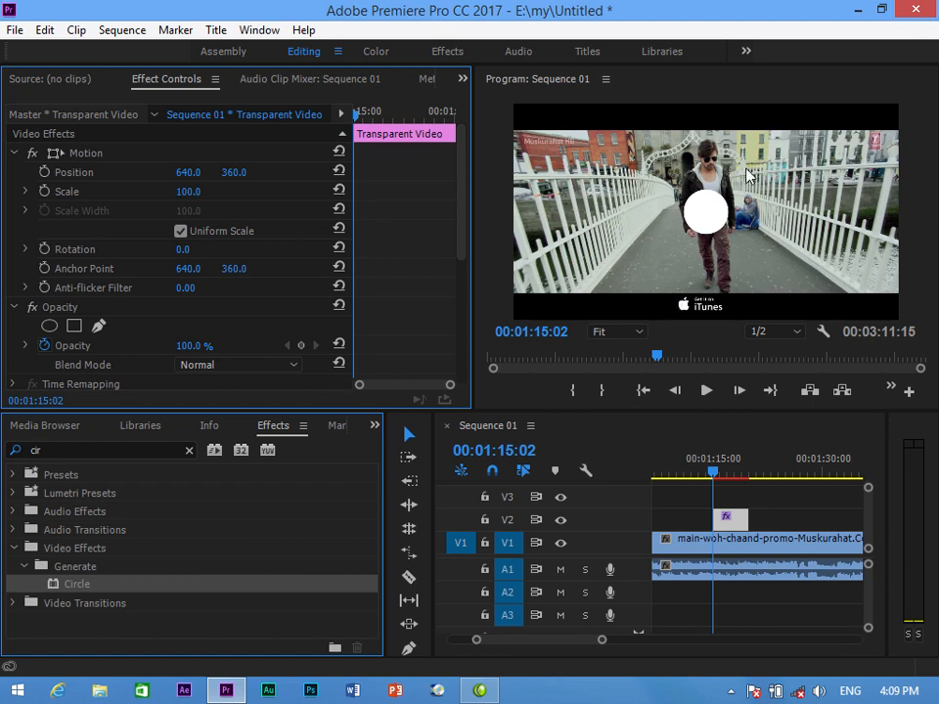
- Set the circle's color to red BD0000 and its edge to Thickness
drag(463, 204, 466, 336)
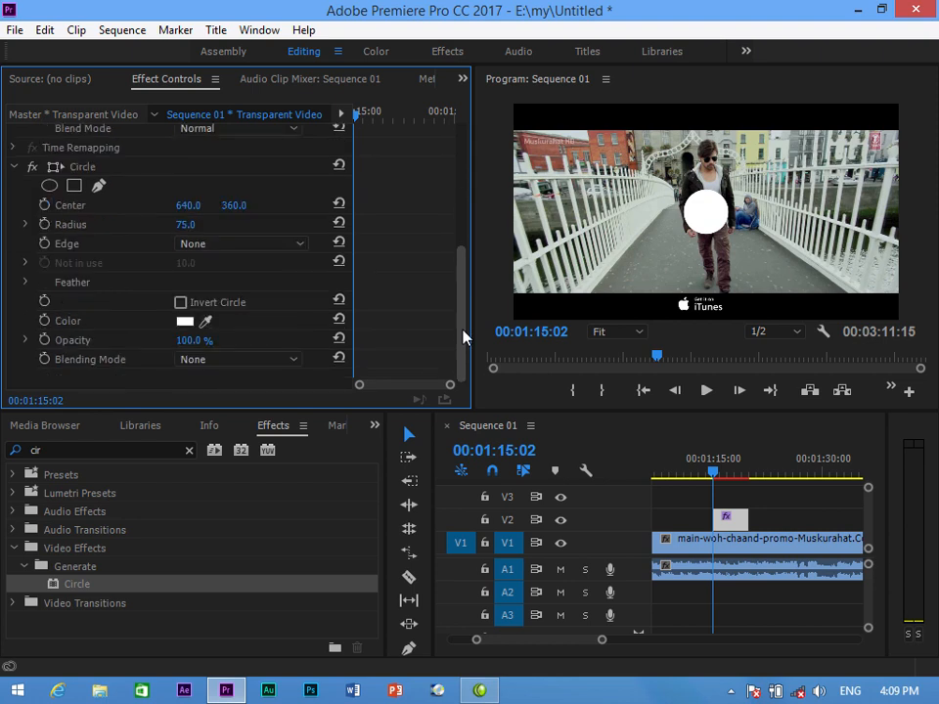
click(185, 321)
click(497, 378)
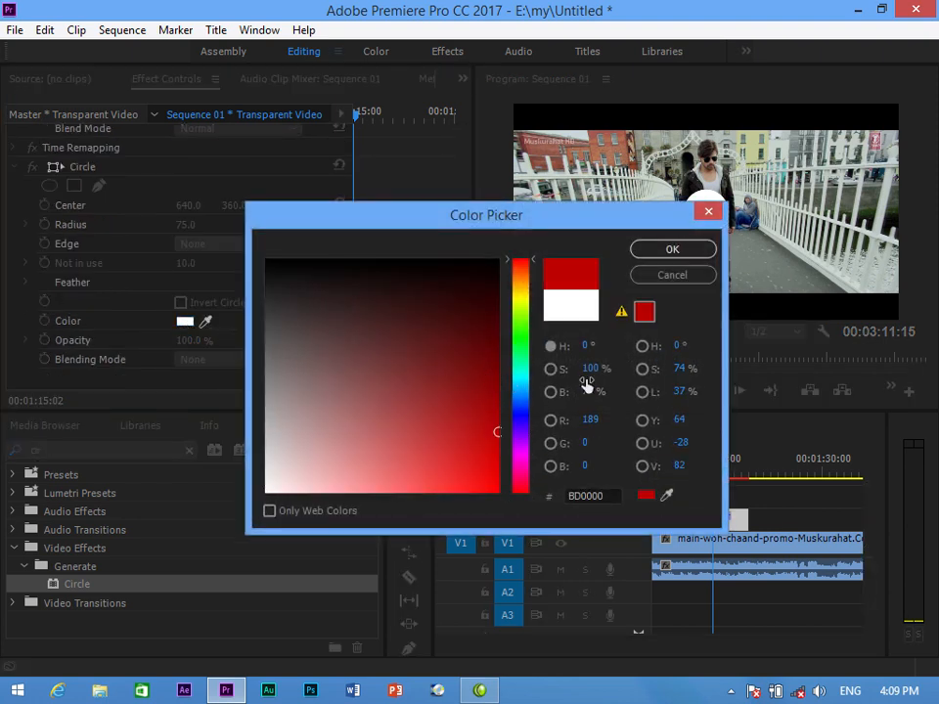
click(672, 249)
click(243, 245)
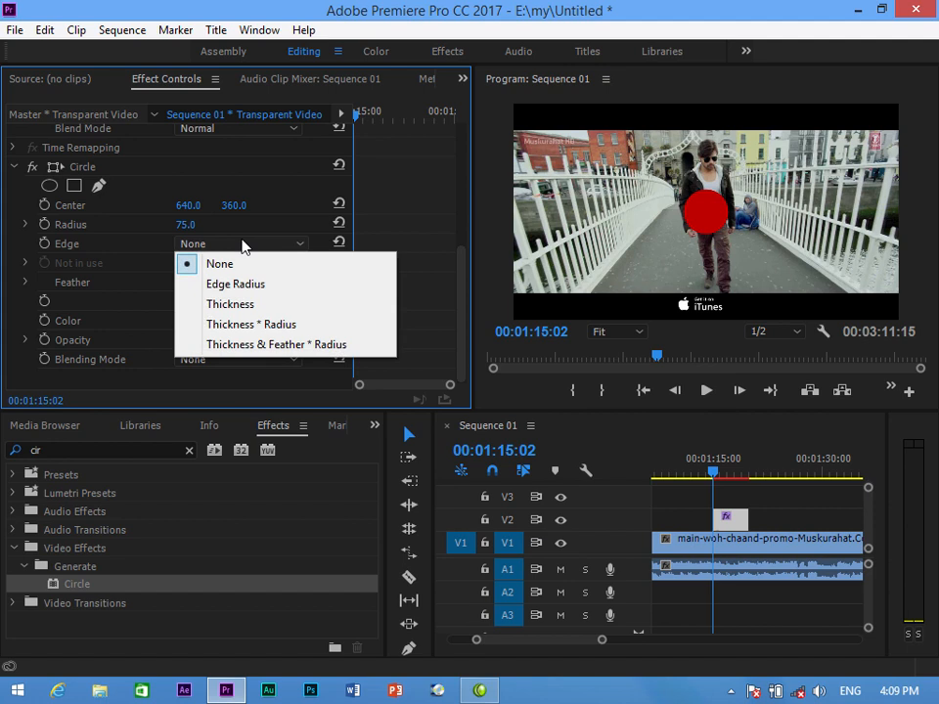
click(247, 305)
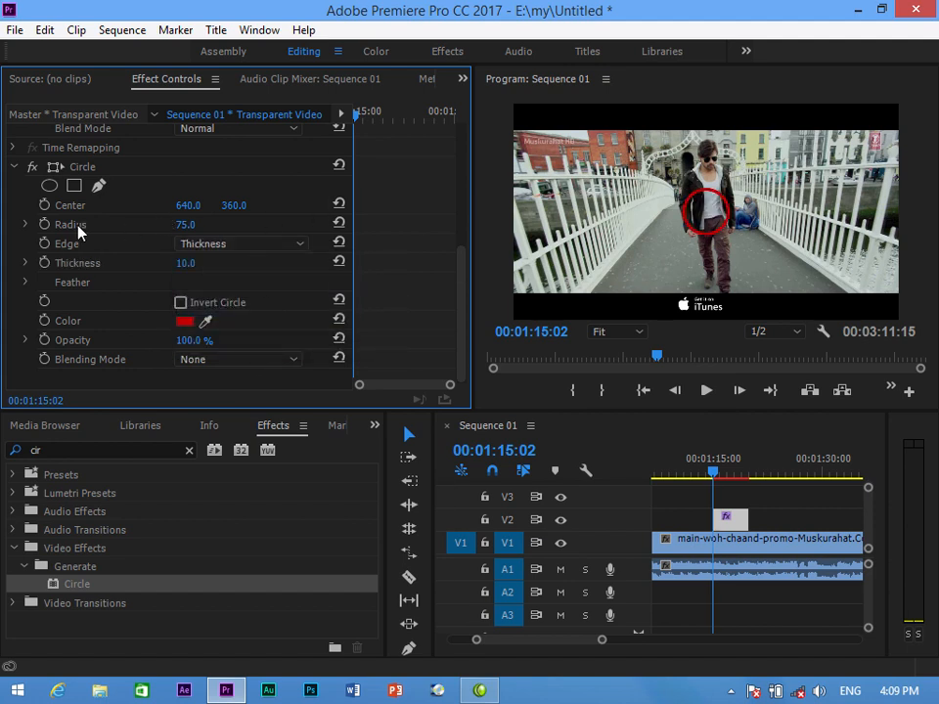
- Center the circle on the man's face at 649, 181, and at 00:01:16:20 recenter it on the woman's face at 502, 181
drag(177, 207, 74, 205)
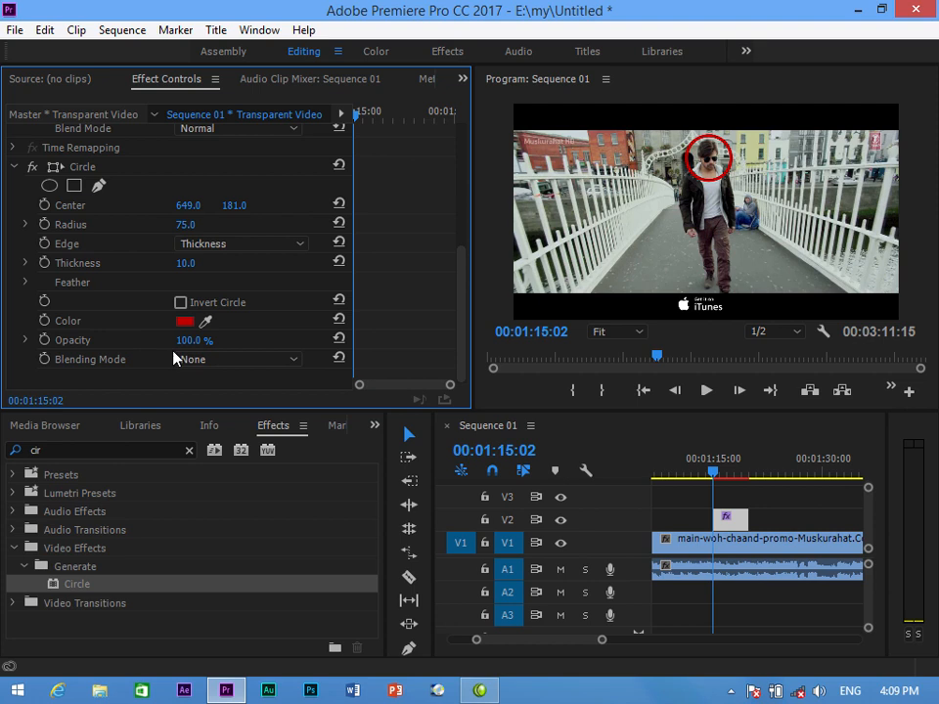
drag(714, 473, 731, 481)
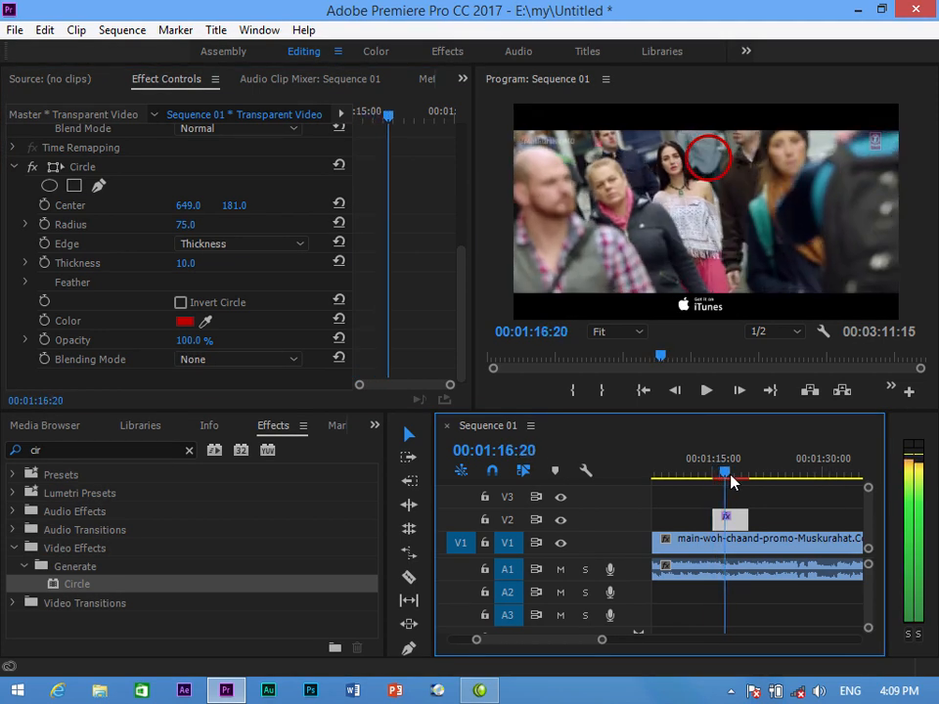
drag(189, 209, 45, 207)
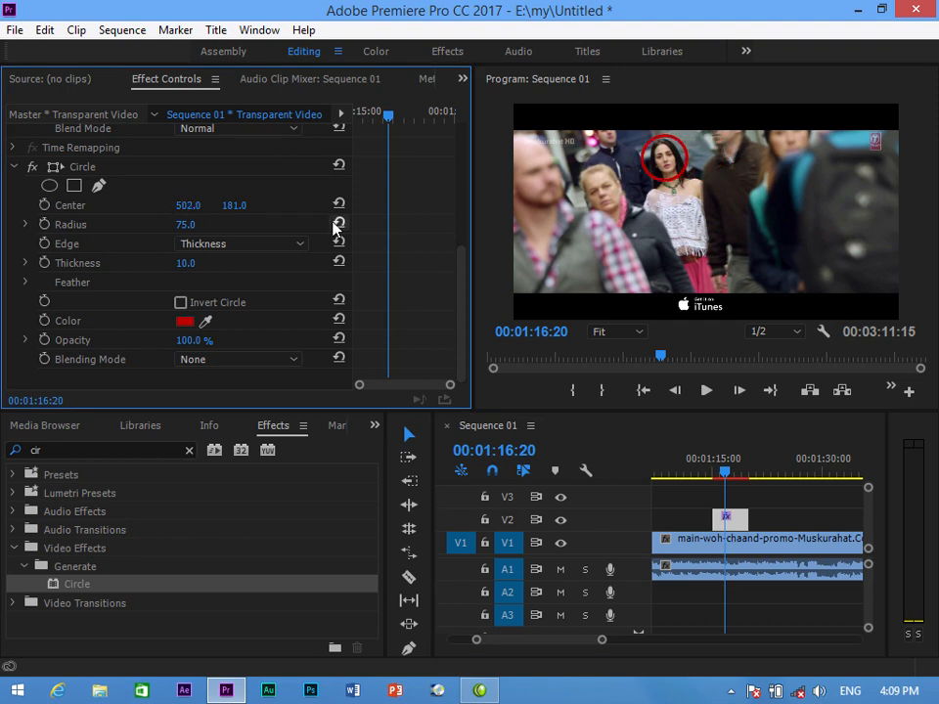
- Lower the Circle effect's opacity to 0%
drag(183, 348, 450, 341)
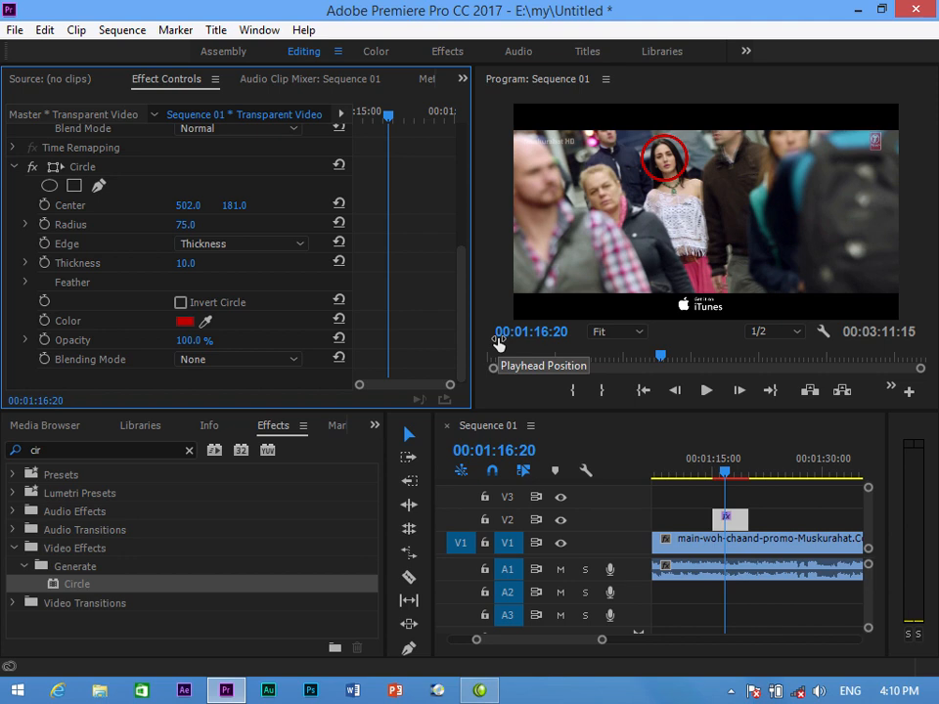
drag(192, 341, 49, 352)
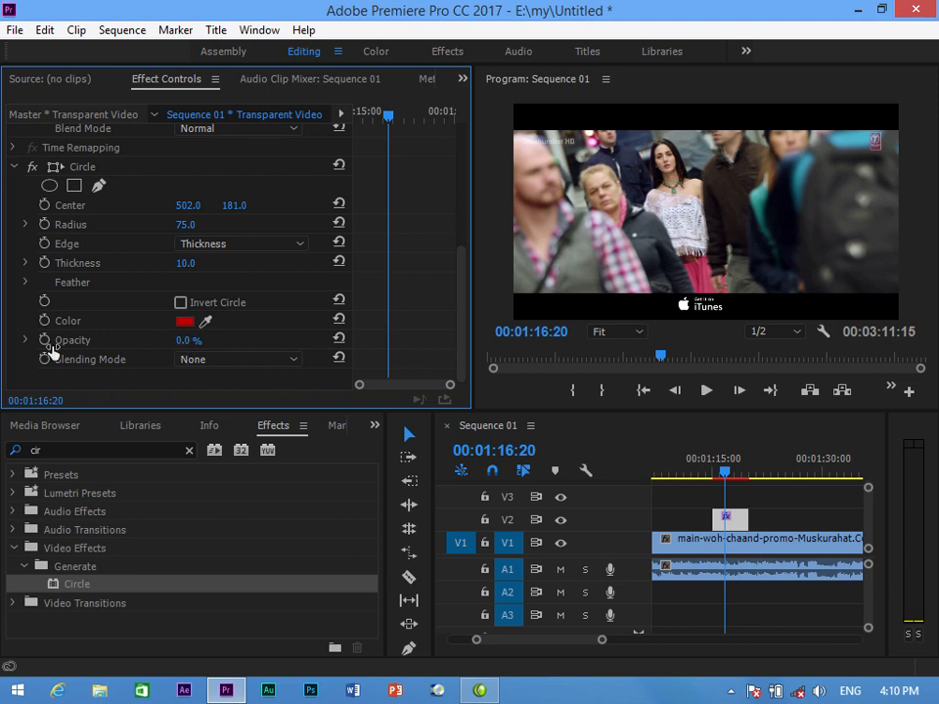
click(14, 29)
click(44, 29)
click(16, 32)
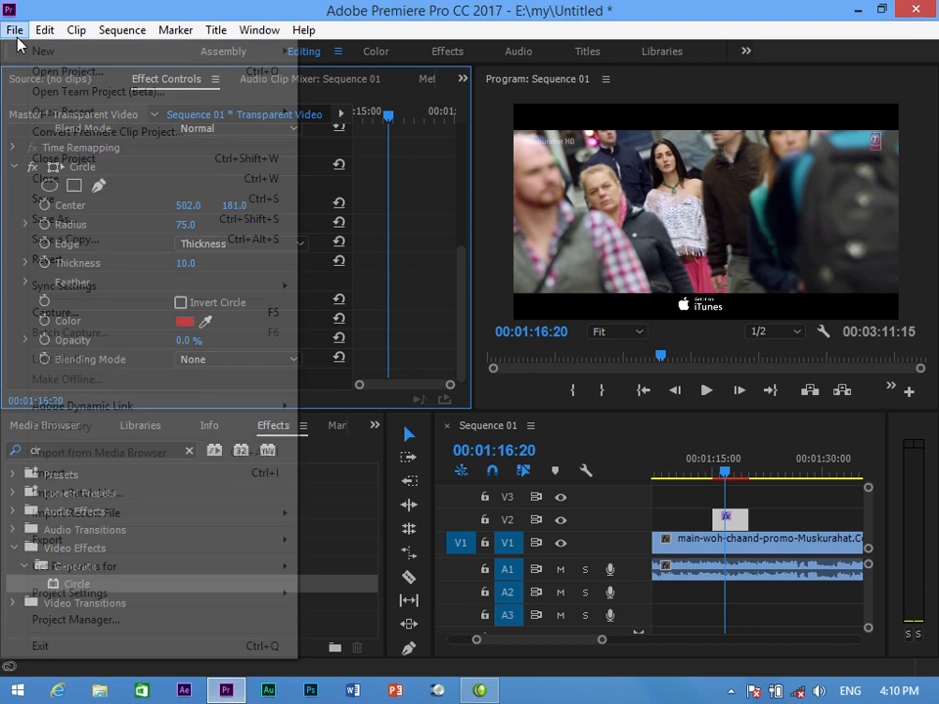
mouse_move(39, 50)
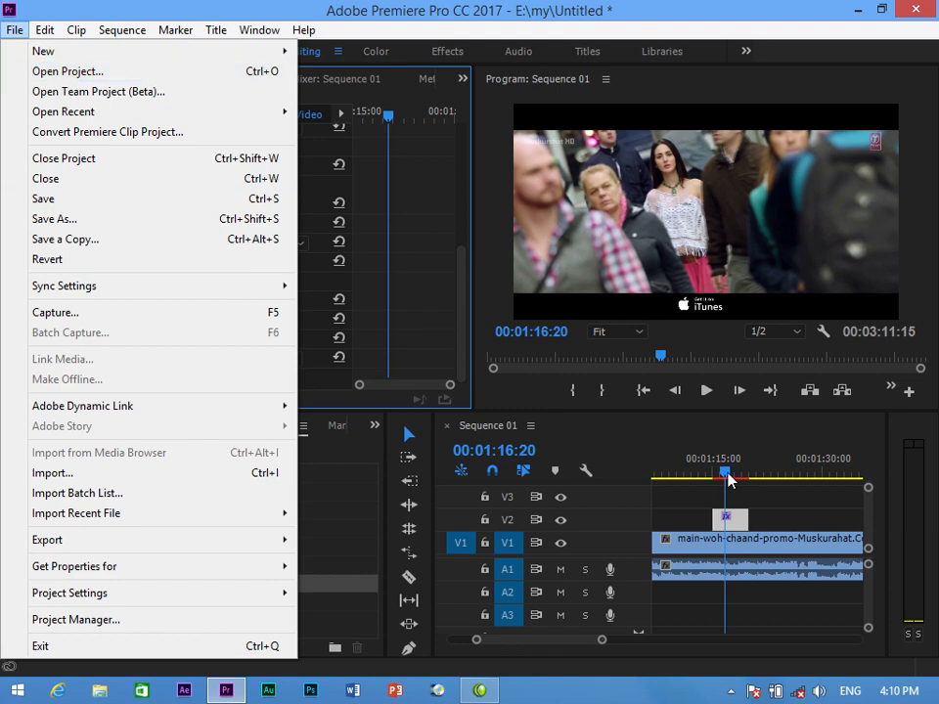
- Split the V1 clip and its audio at 00:01:23:05 with the Razor tool and delete the part after the cut
drag(728, 473, 677, 473)
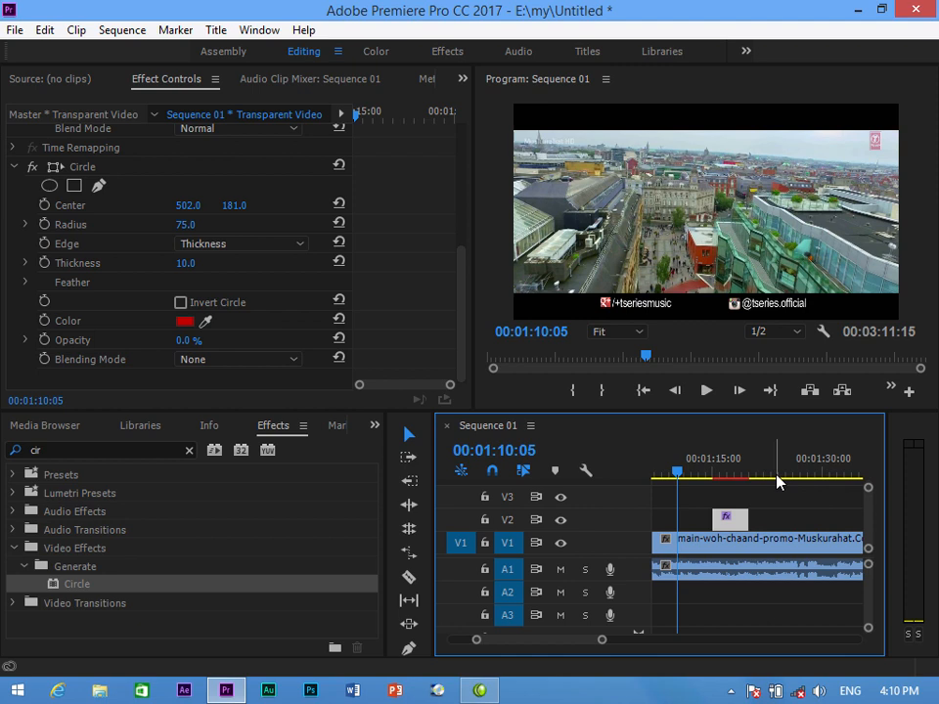
click(408, 577)
click(775, 539)
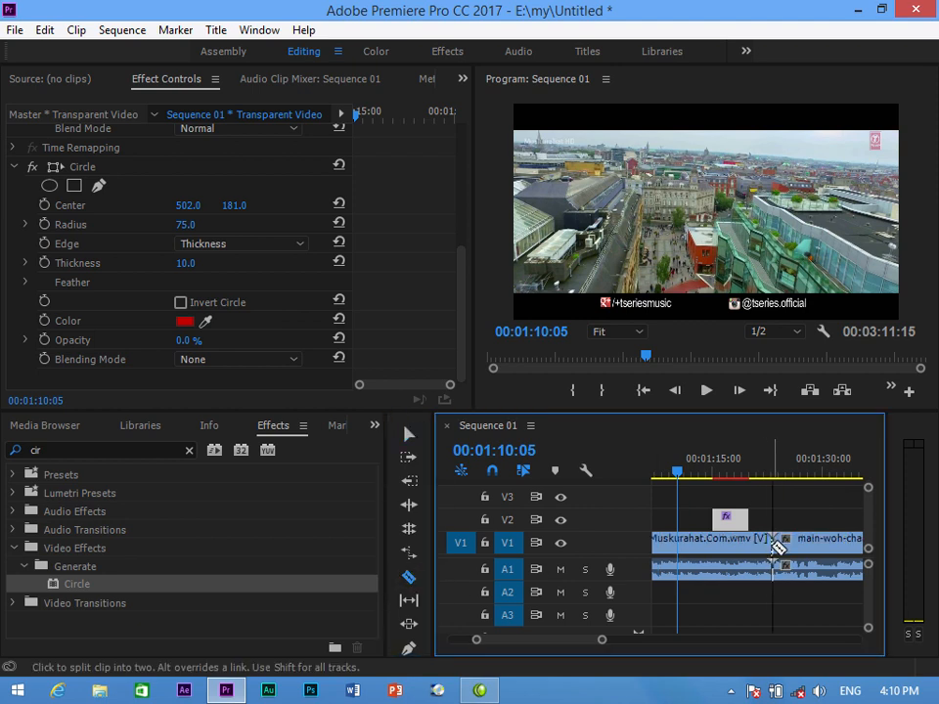
click(409, 434)
click(797, 546)
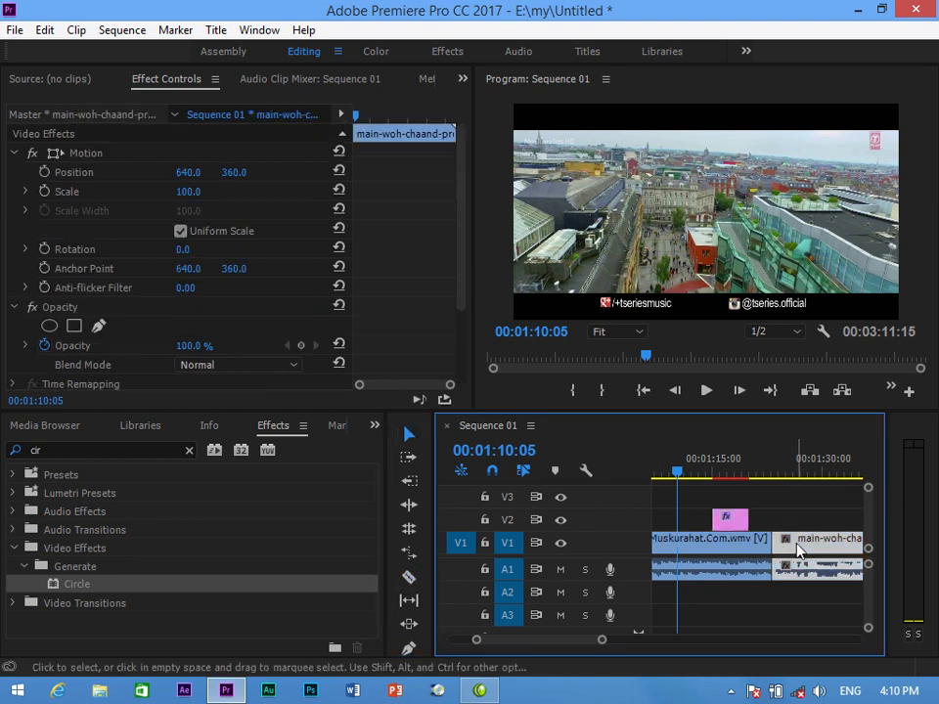
key(Delete)
- Move the playhead to 00:01:11:08 and razor the V1 clip there, at the Transparent Video's start, and partway through the Transparent Video
drag(676, 472, 685, 483)
click(409, 577)
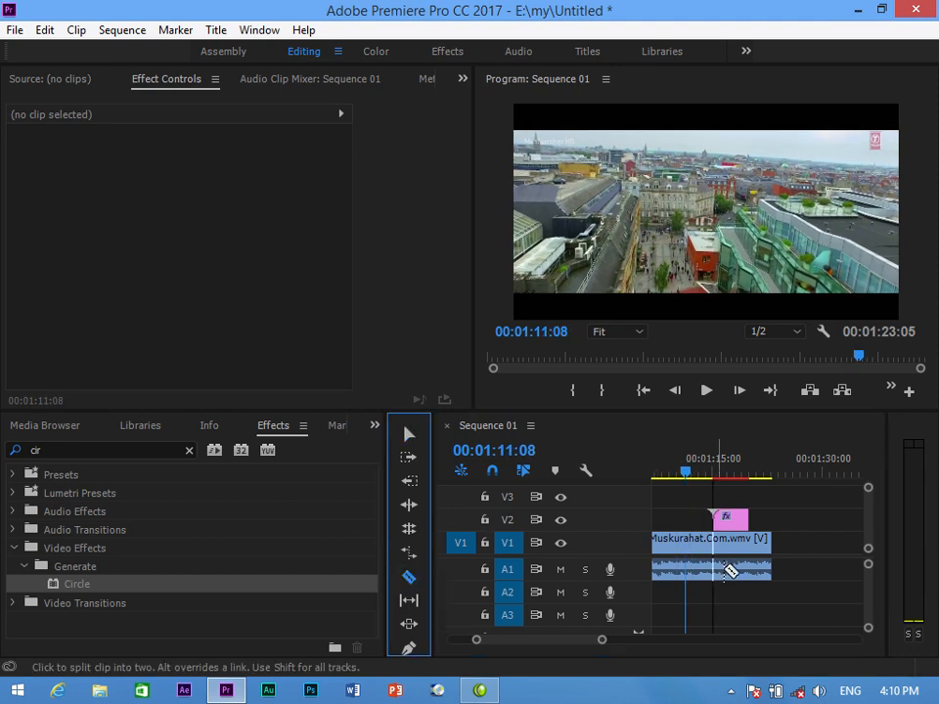
click(688, 548)
click(714, 548)
click(740, 548)
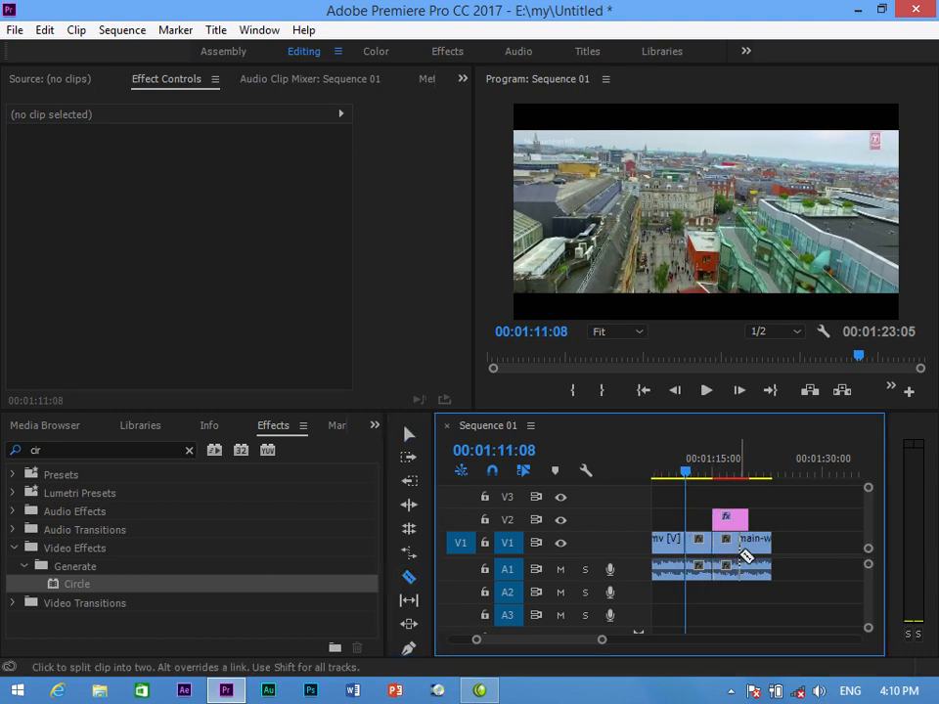
click(374, 428)
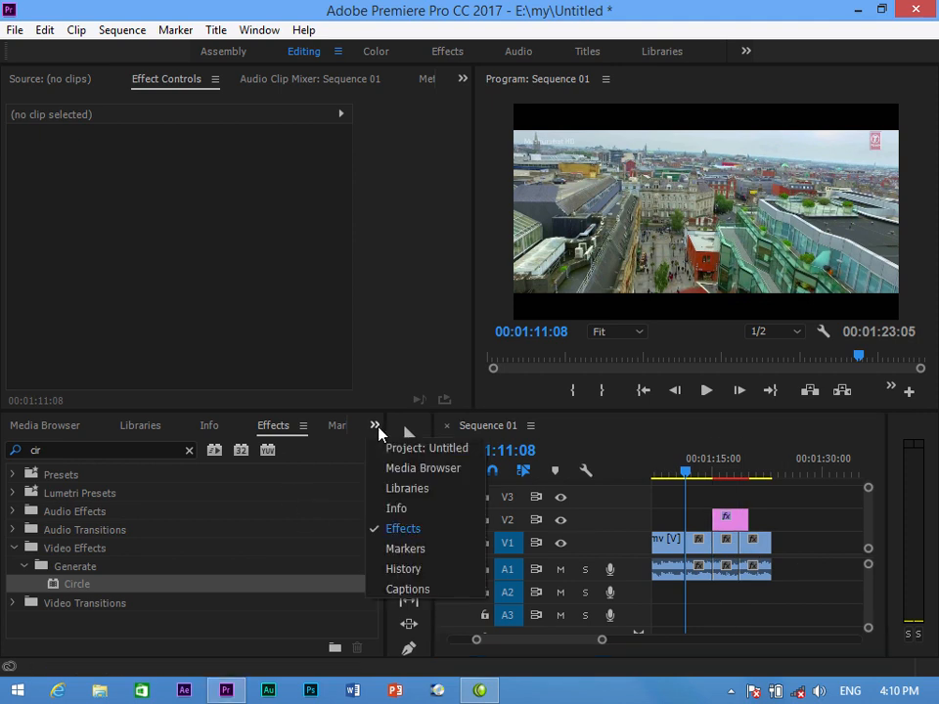
click(403, 530)
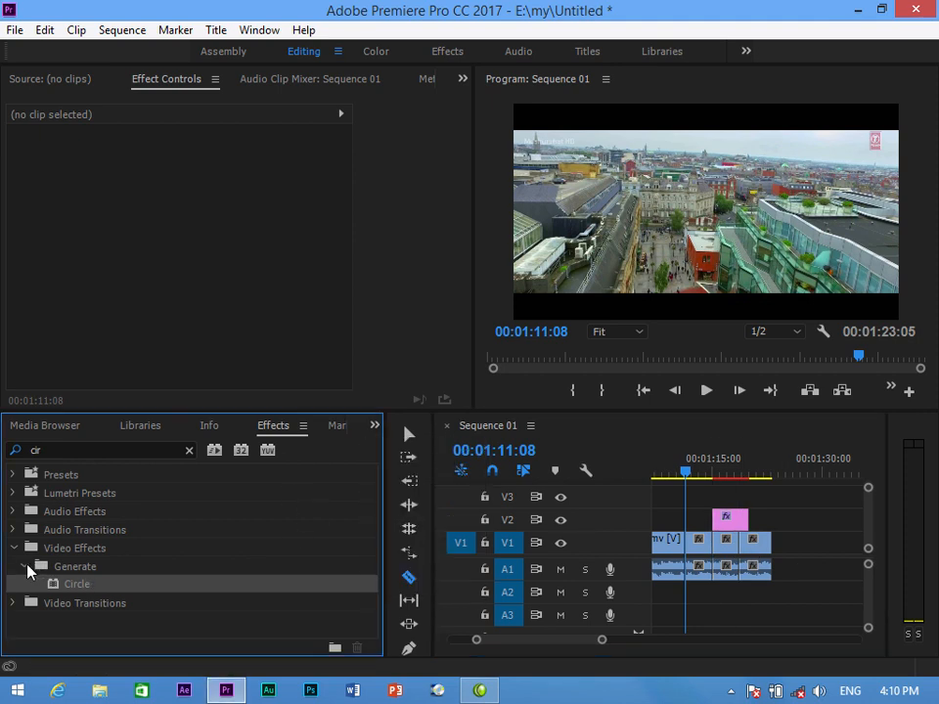
click(17, 549)
click(13, 548)
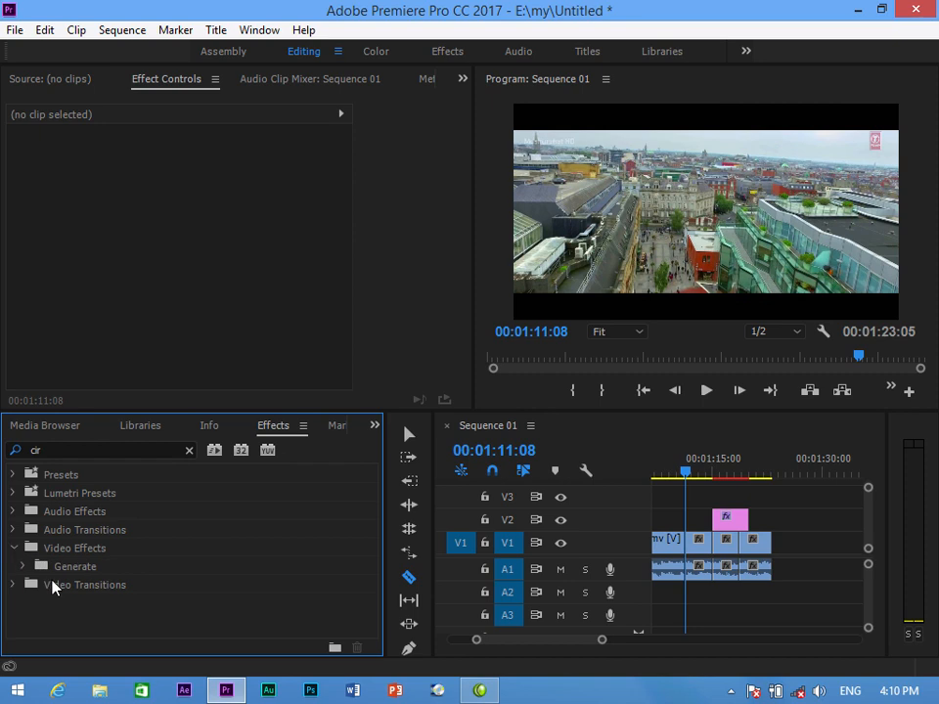
click(24, 568)
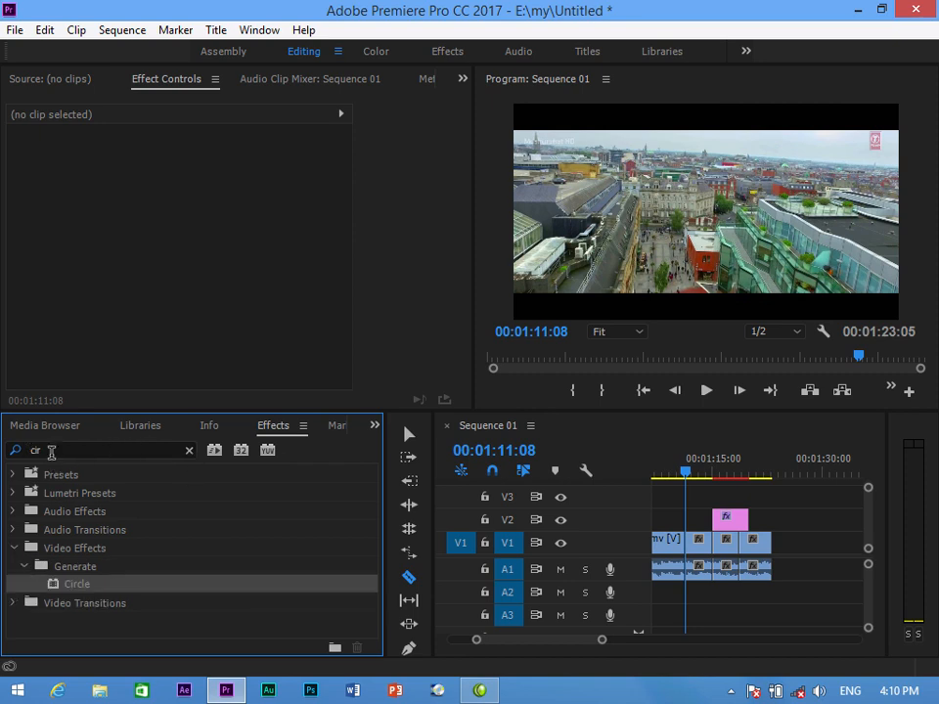
- Apply the Cube Spin video transition to the V1 cut at 00:01:11:08 and play the sequence across it
click(51, 451)
click(190, 451)
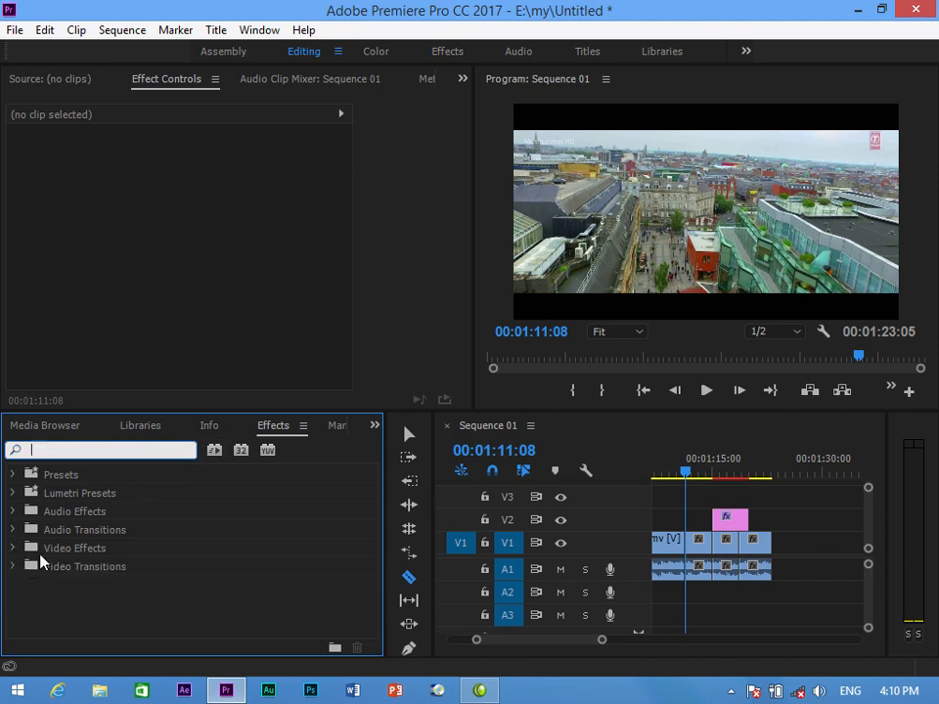
click(13, 568)
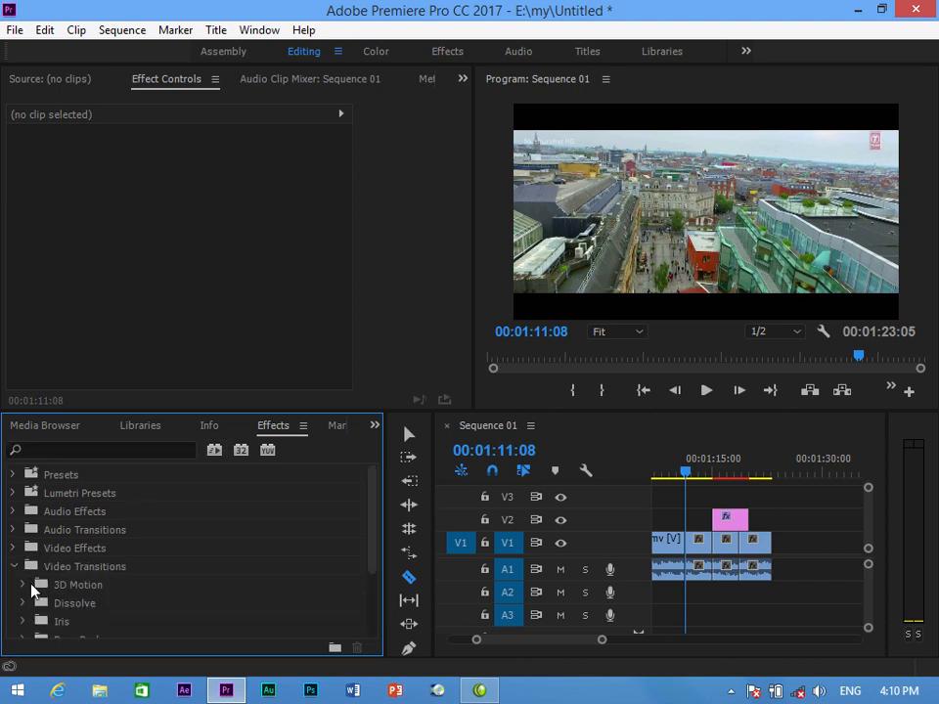
click(24, 585)
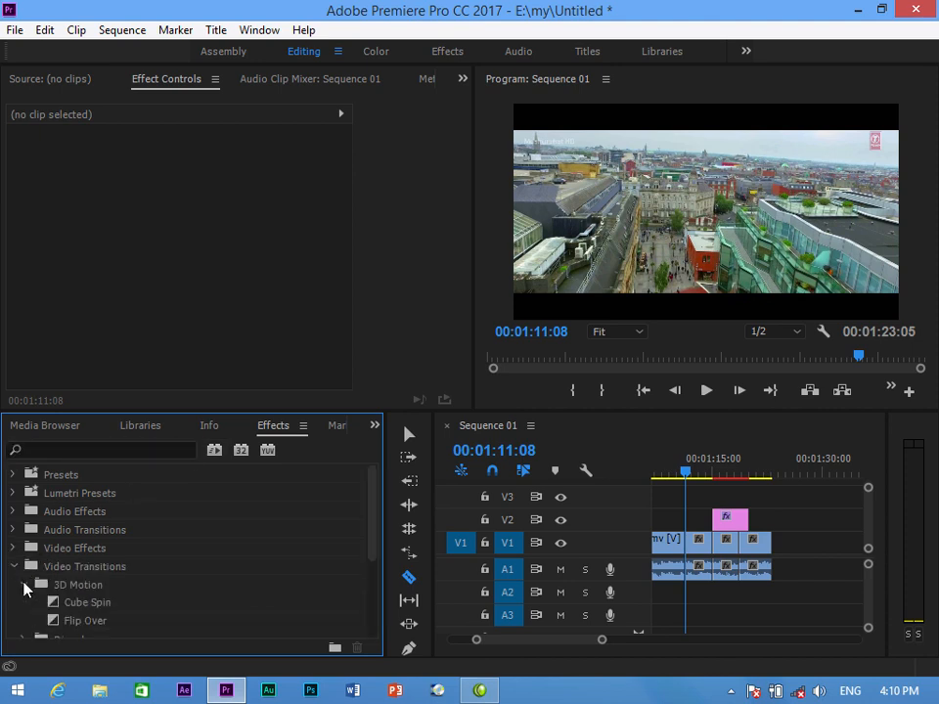
drag(67, 612, 685, 542)
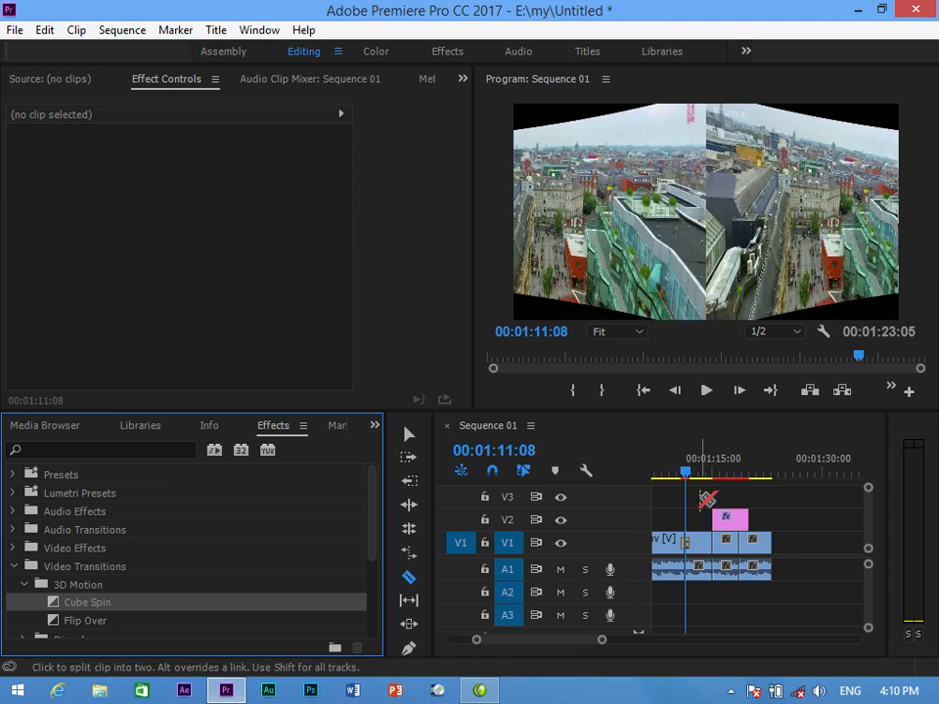
drag(685, 472, 677, 474)
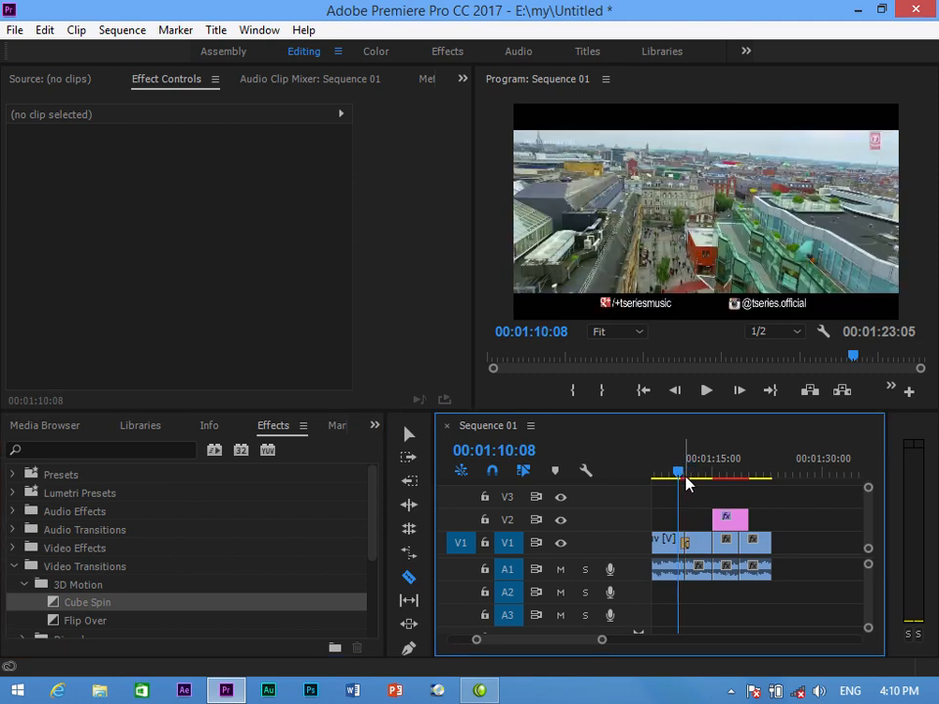
key(space)
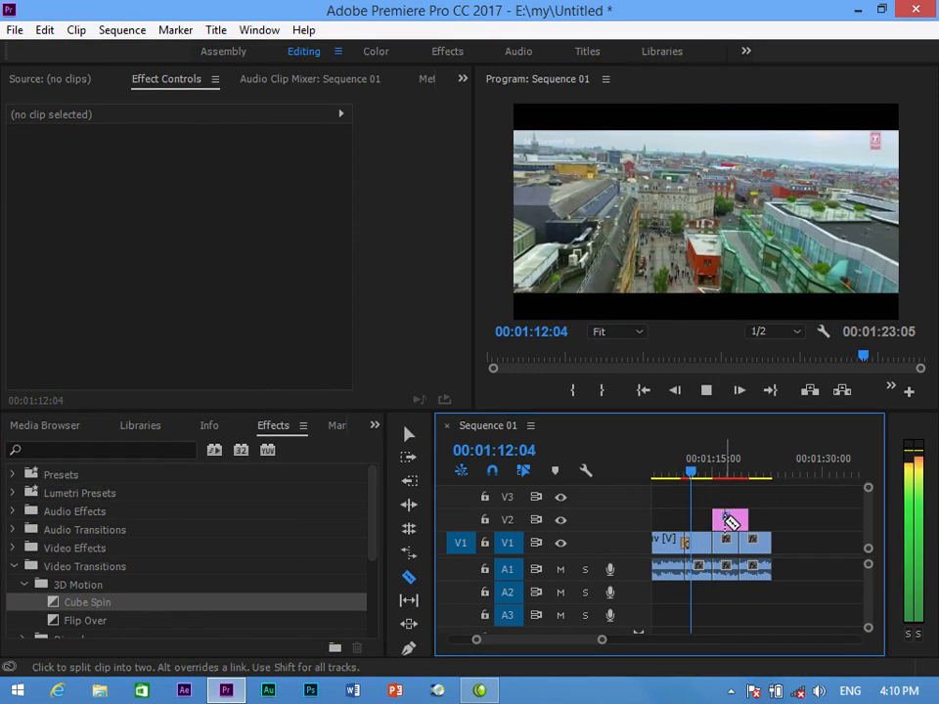
key(space)
- Apply the Flip Over video transition to the V1 cut at the Transparent Video's start and play it back from 00:01:14:08
drag(80, 620, 702, 545)
mouse_move(698, 471)
mouse_down()
mouse_move(721, 473)
mouse_move(711, 473)
mouse_up()
key(space)
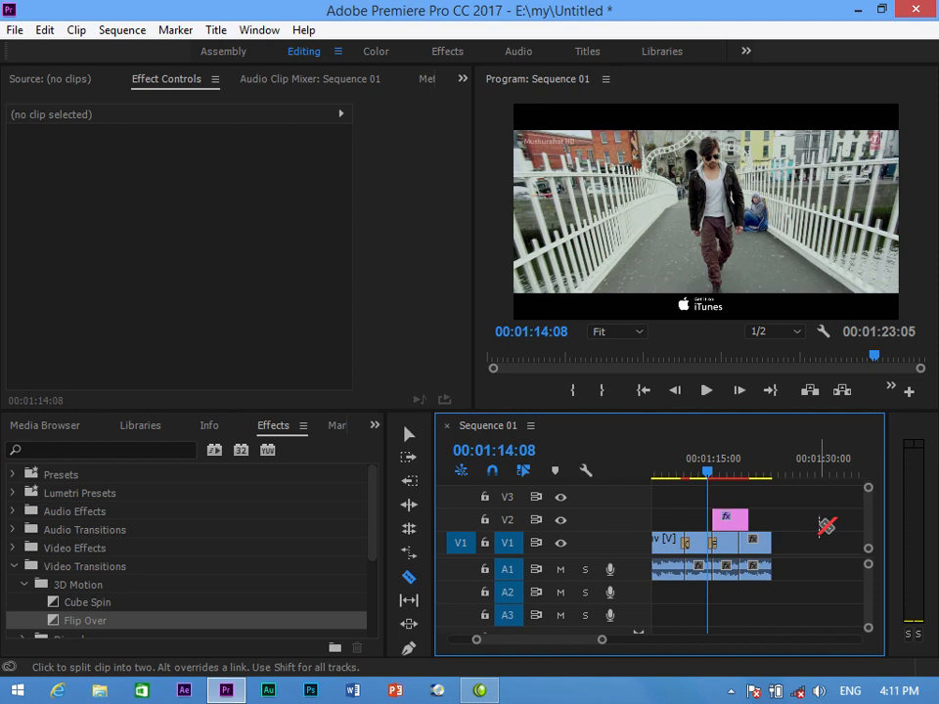
key(space)
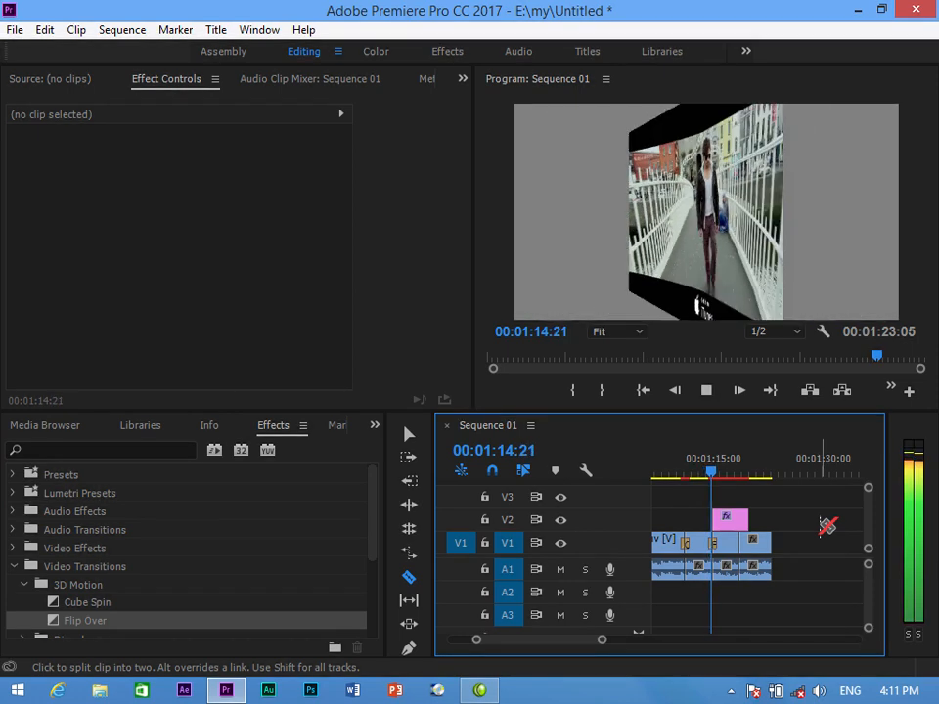
key(space)
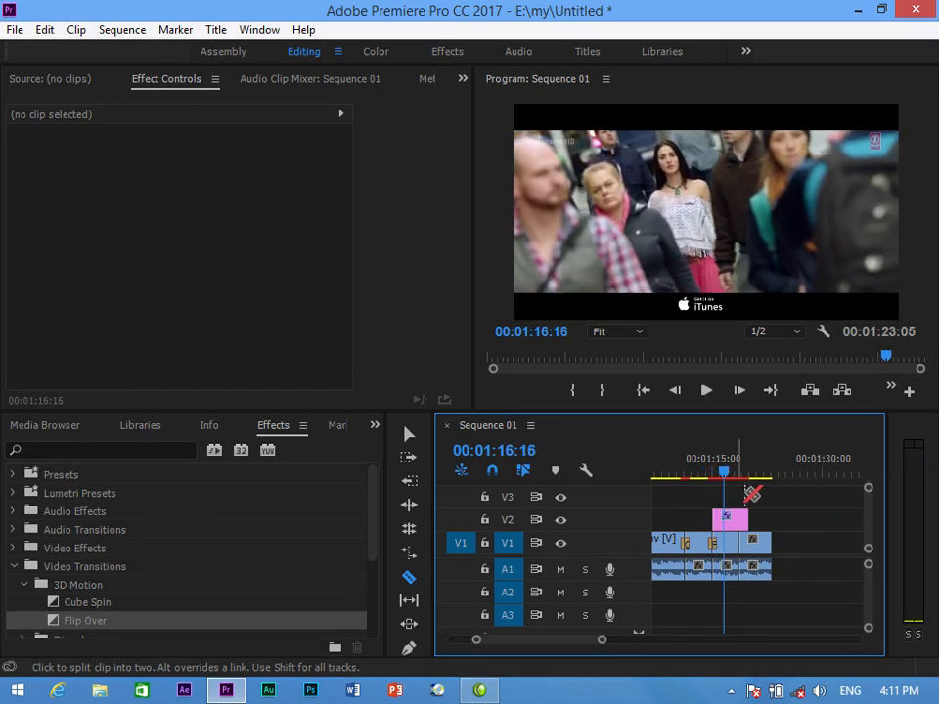
drag(726, 483, 694, 478)
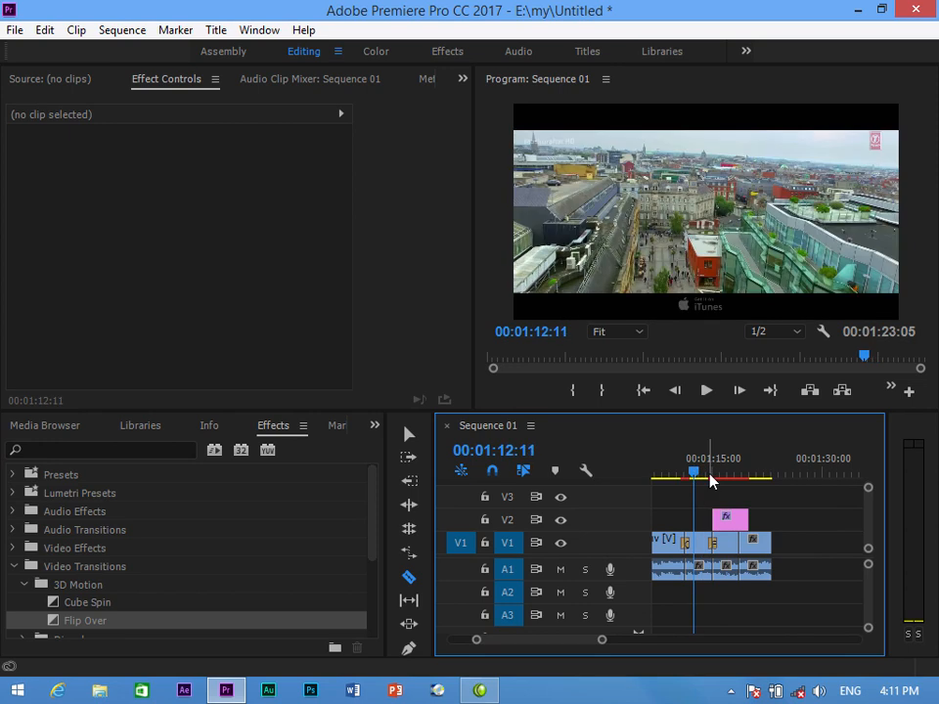
- Save the project to the Desktop under the new name hhhhh and check for the file on the desktop
click(14, 32)
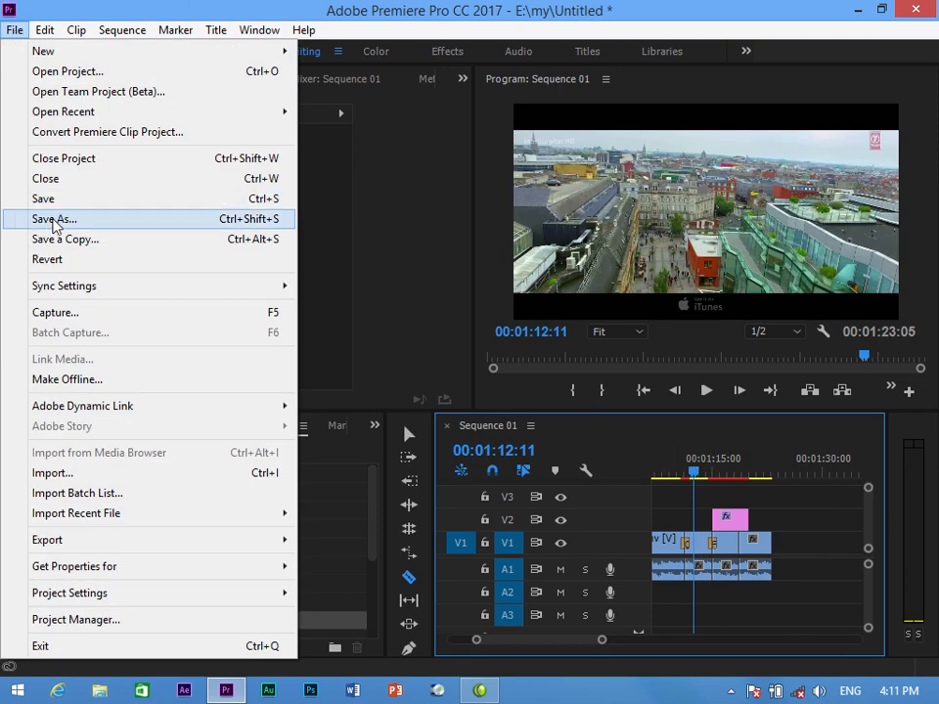
click(54, 221)
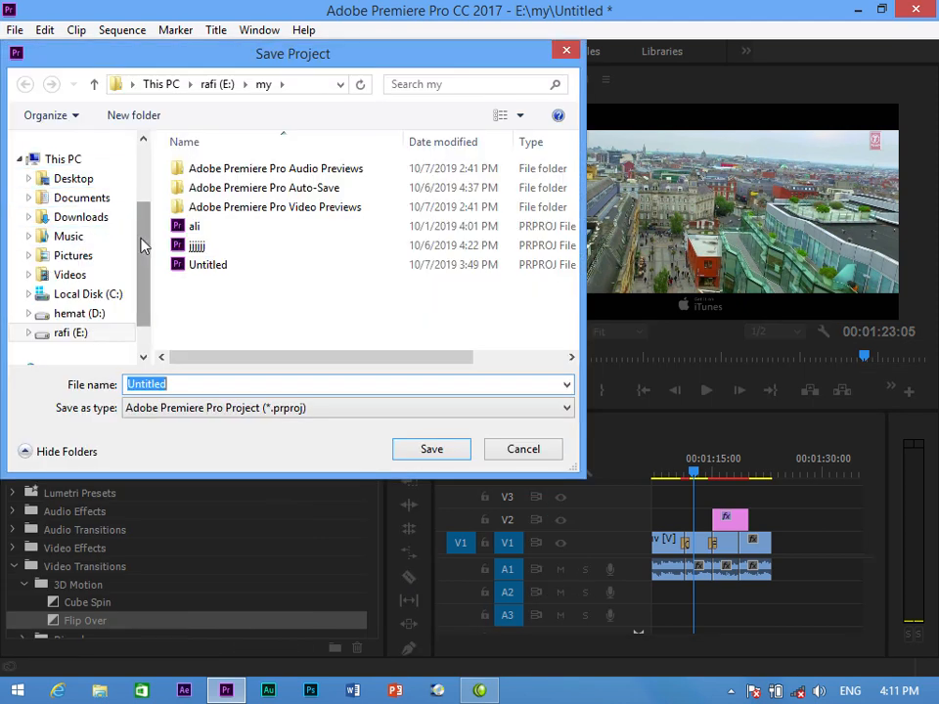
scroll(130, 185, up, 3)
click(71, 167)
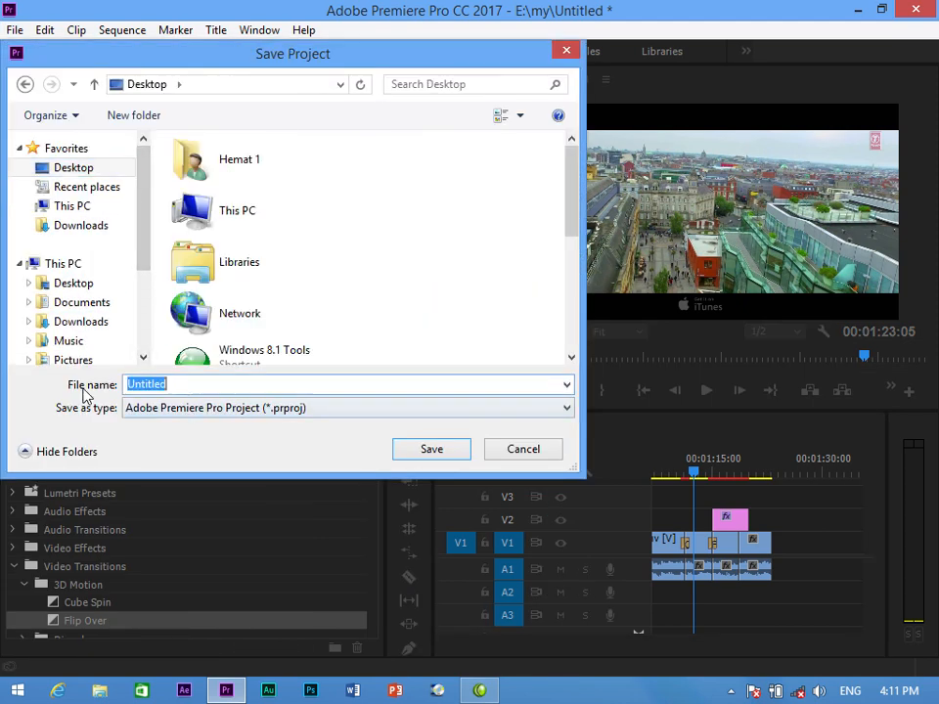
text(hhhhh)
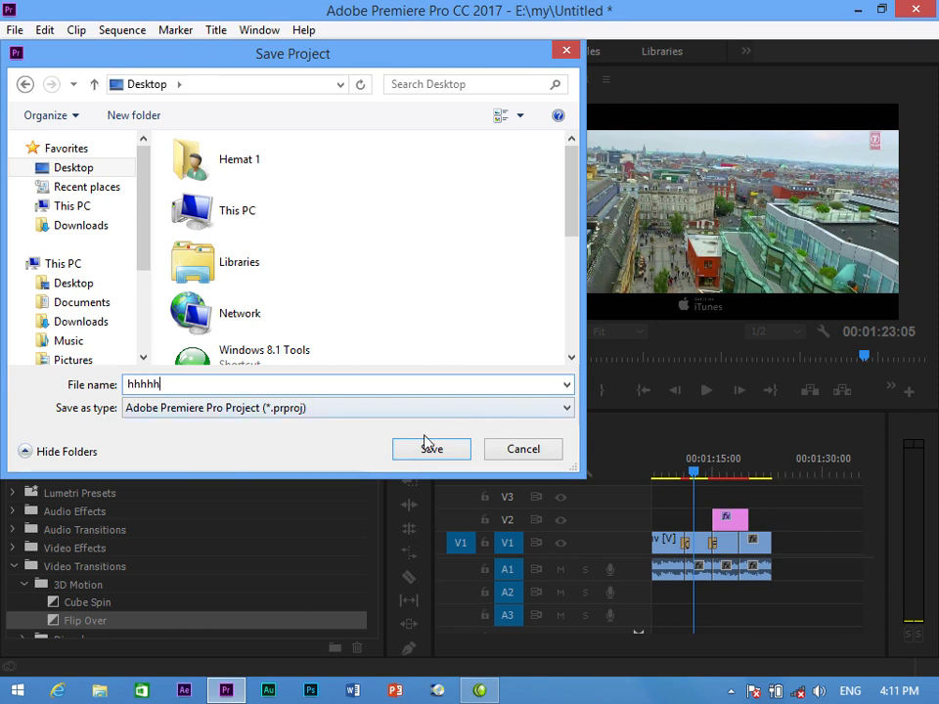
click(554, 419)
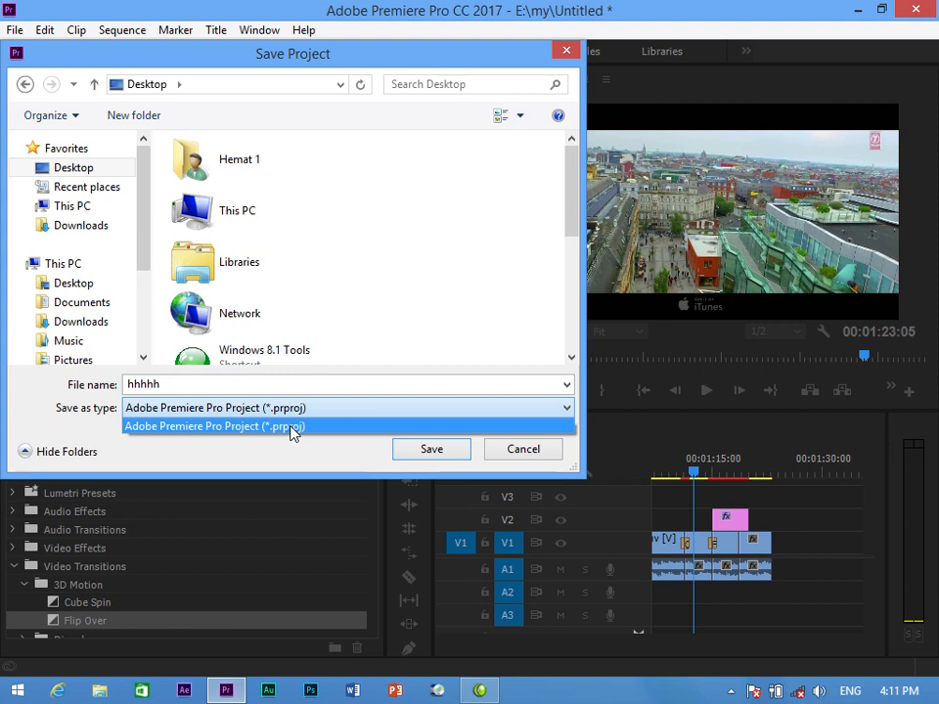
click(427, 453)
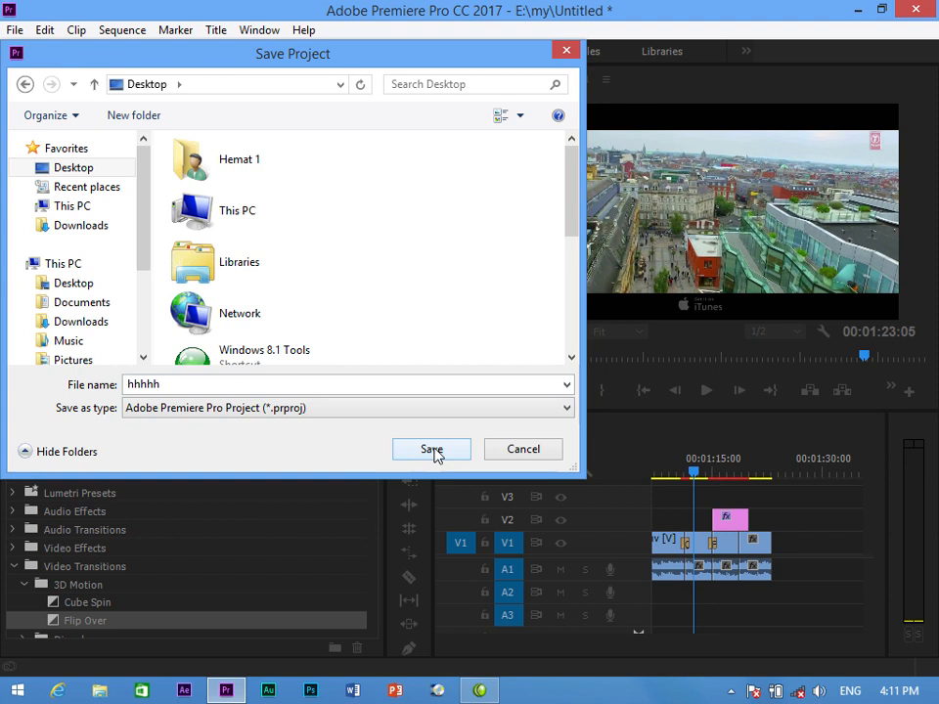
click(431, 450)
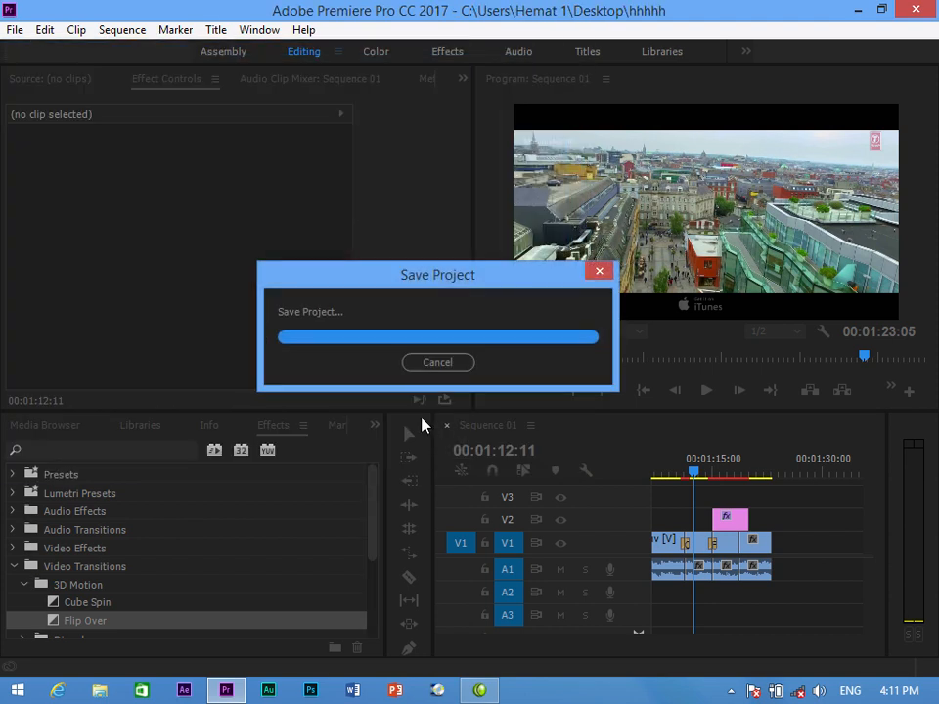
click(849, 9)
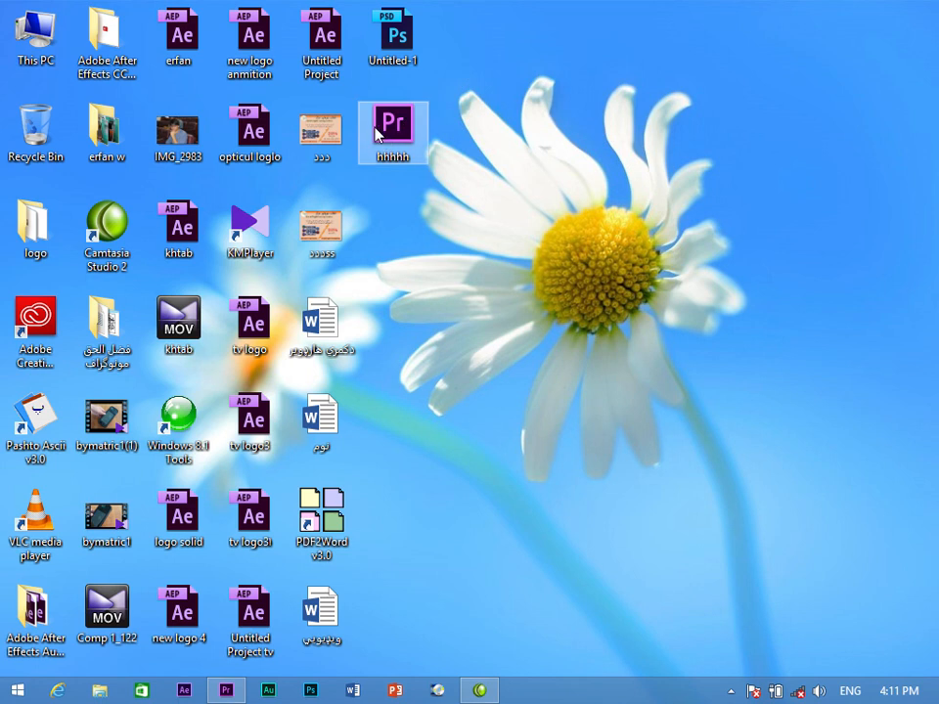
click(228, 689)
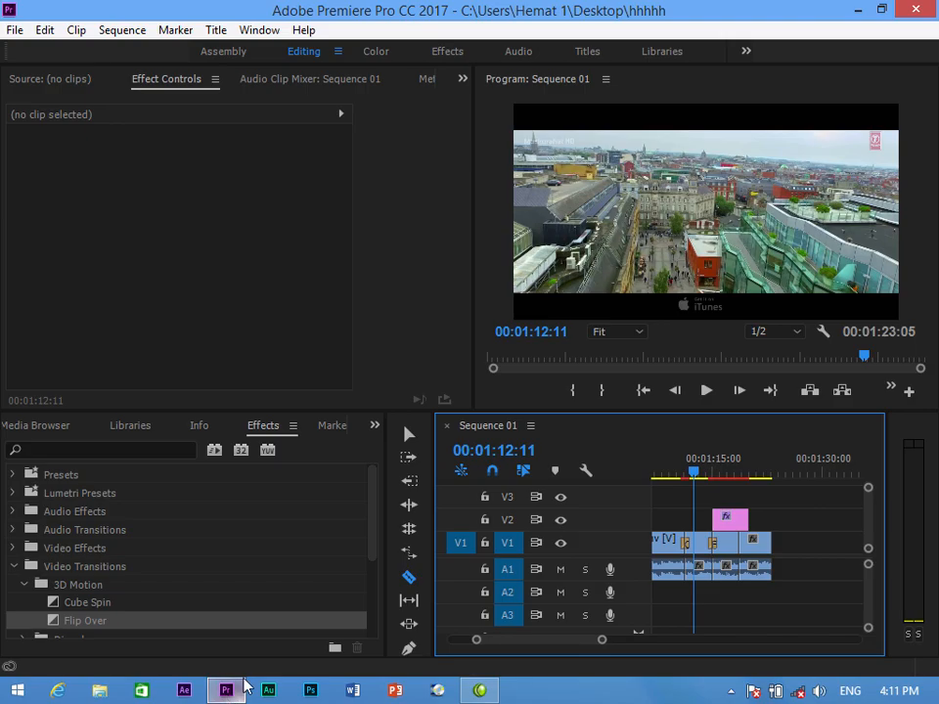
- Show the project's media items and create a new sequence with the default settings
click(372, 427)
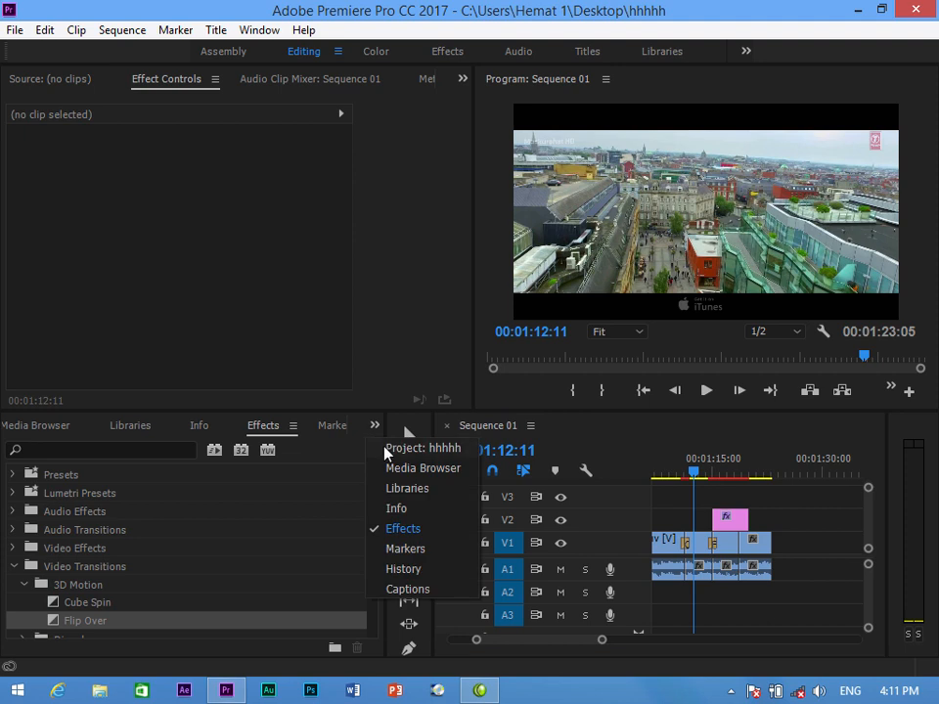
click(385, 447)
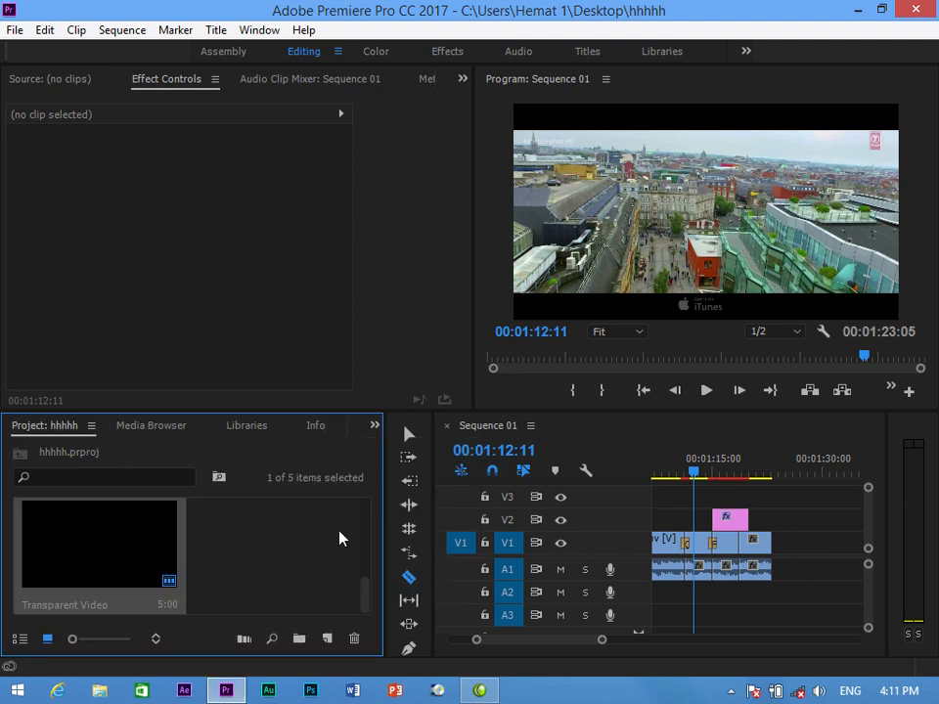
key(ctrl+n)
key(Return)
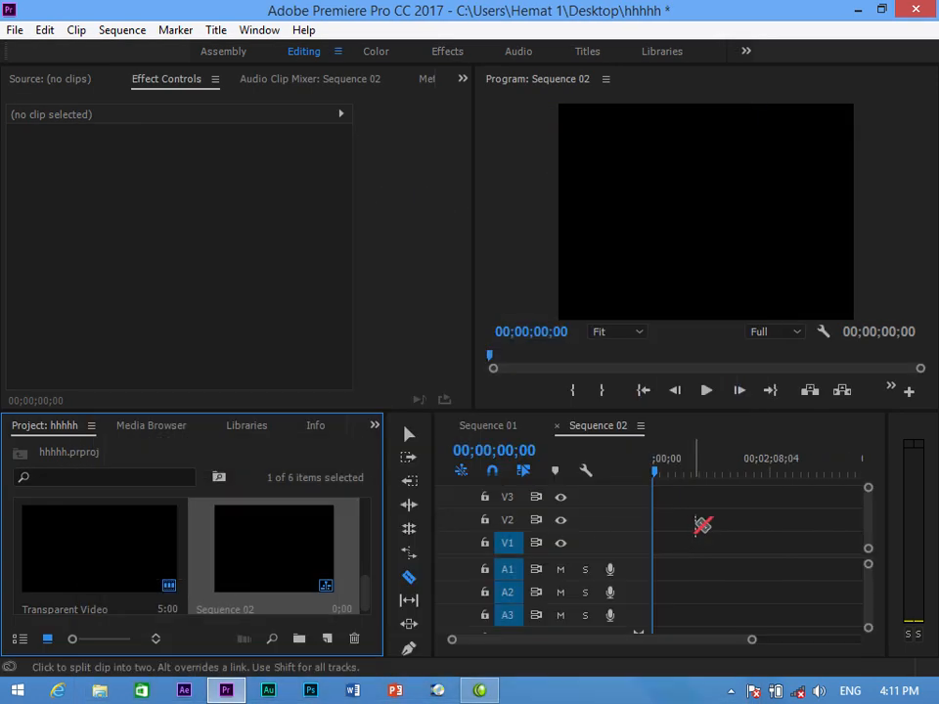
drag(362, 592, 365, 612)
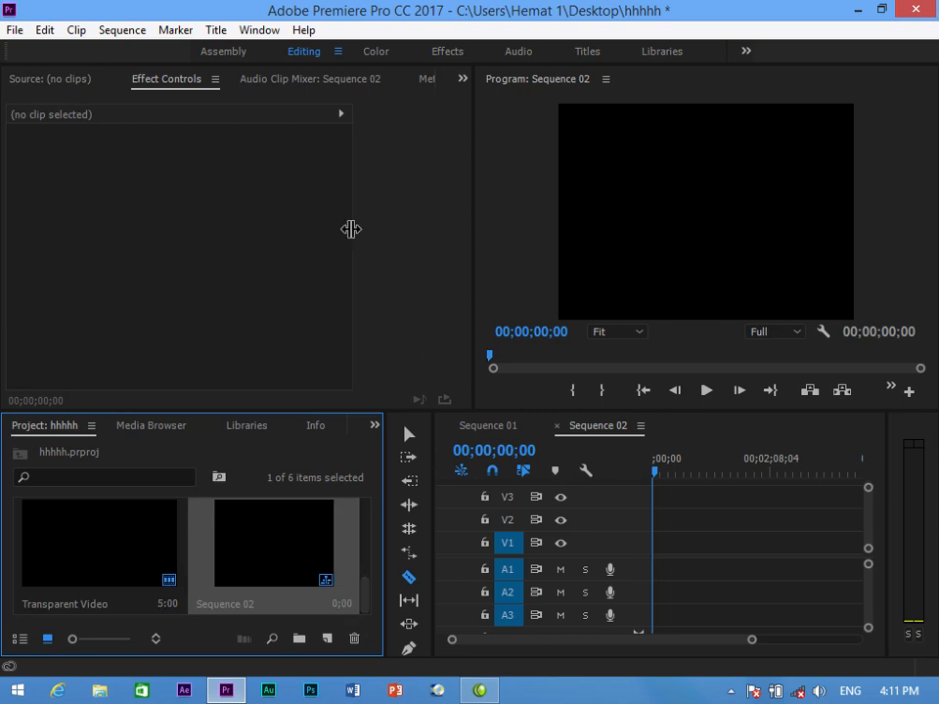
- Start opening an existing project and locate the hhhhh project file on the Desktop
click(14, 32)
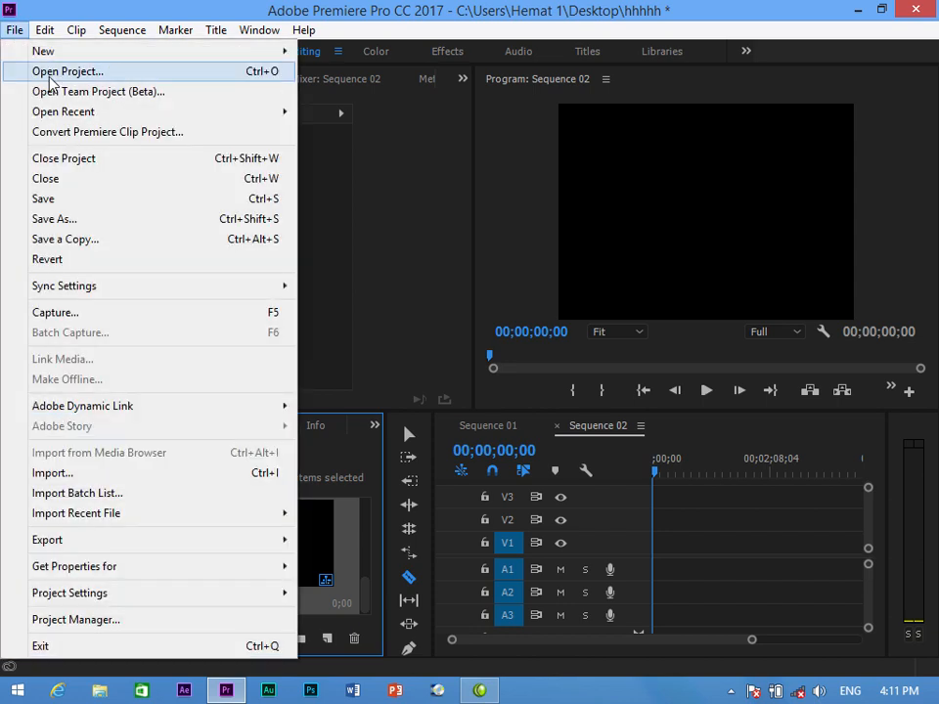
click(51, 77)
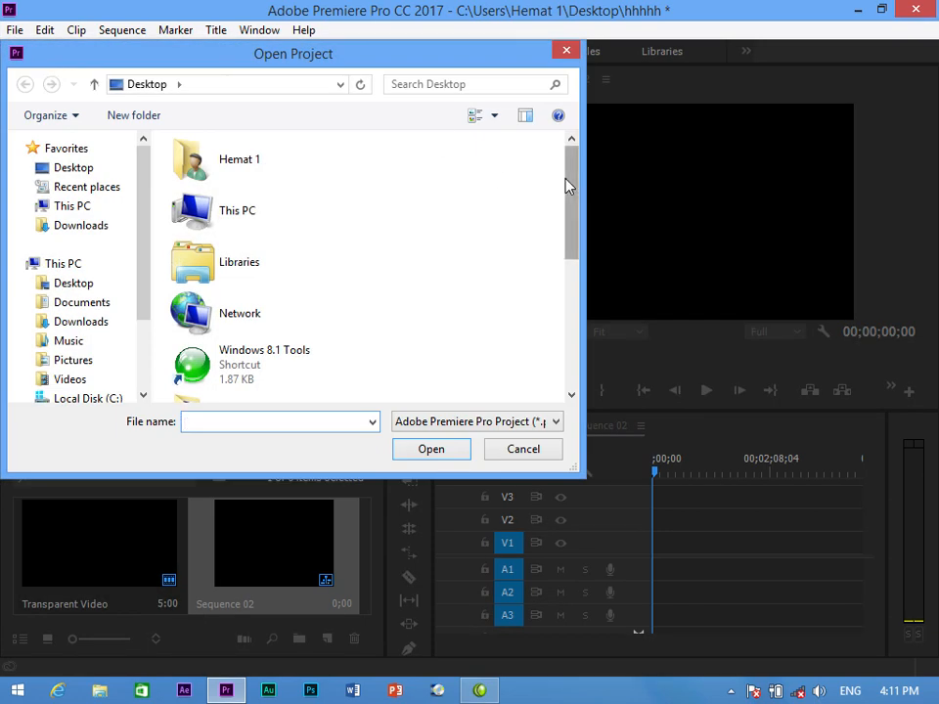
drag(568, 206, 571, 332)
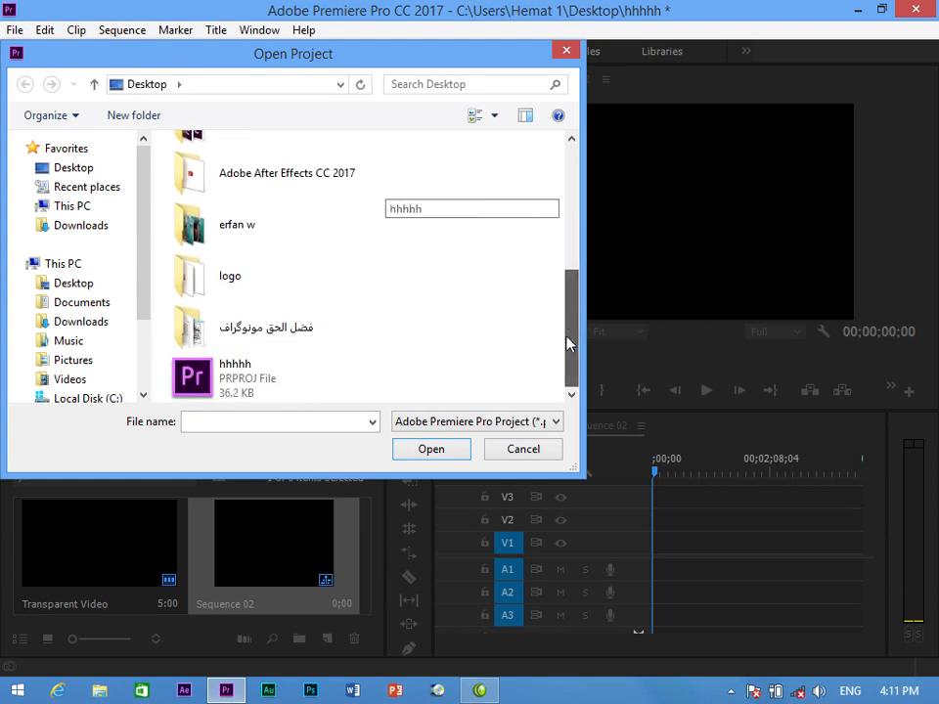
- Open the hhhhh project file from the Desktop folder, discarding the unsaved changes of the current project
click(221, 391)
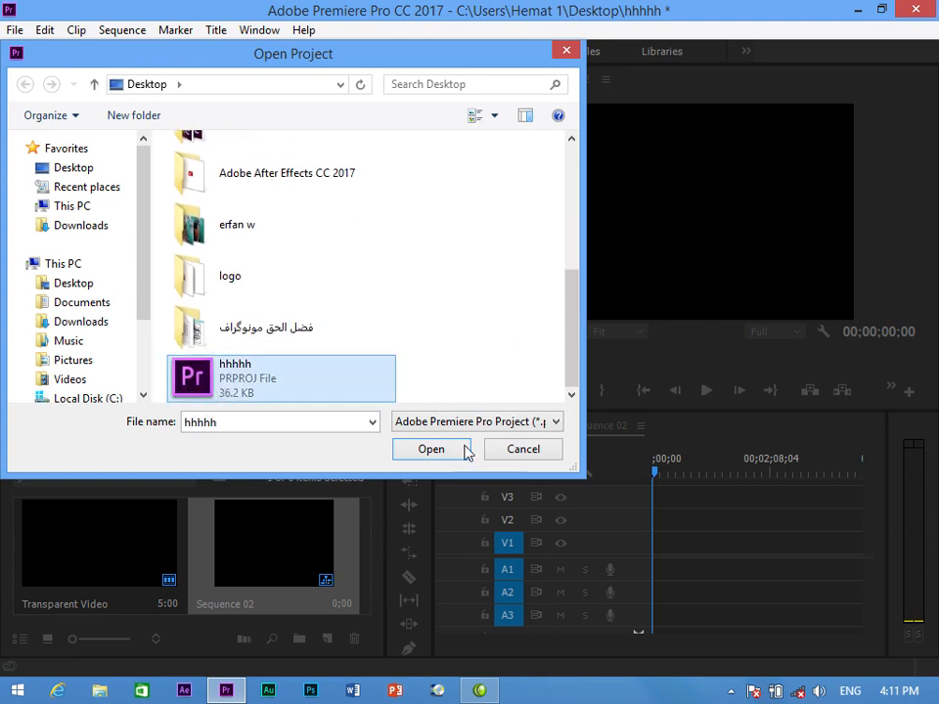
click(460, 451)
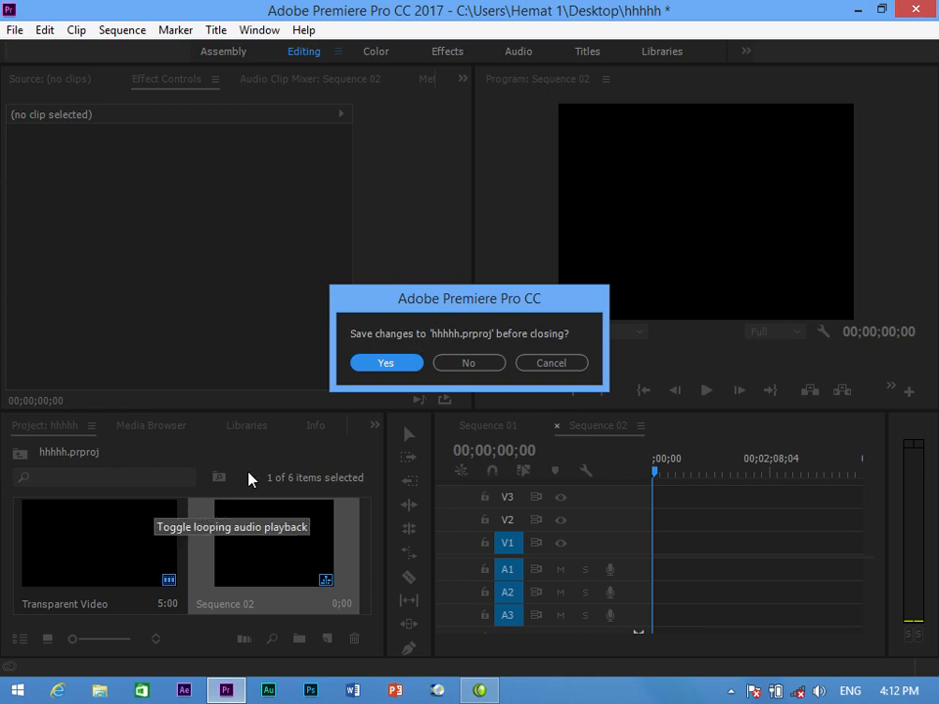
click(452, 368)
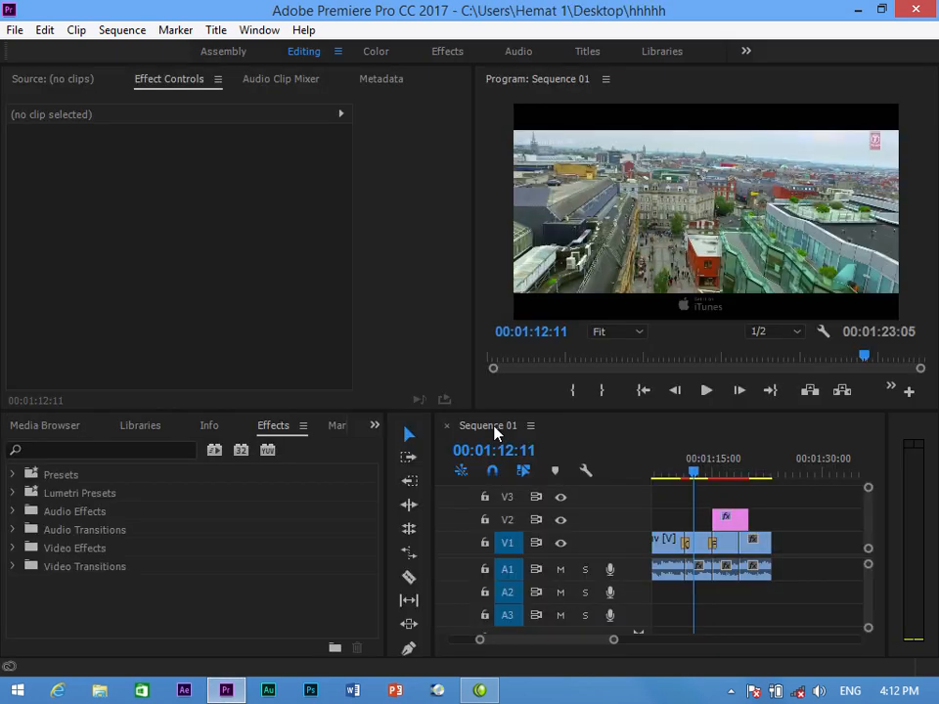
- Delete the V1 clip between the two transitions, near 00:01:12:02, together with its linked audio from Sequence 01
mouse_move(693, 474)
mouse_down()
mouse_move(677, 474)
mouse_move(725, 492)
mouse_move(679, 480)
mouse_up()
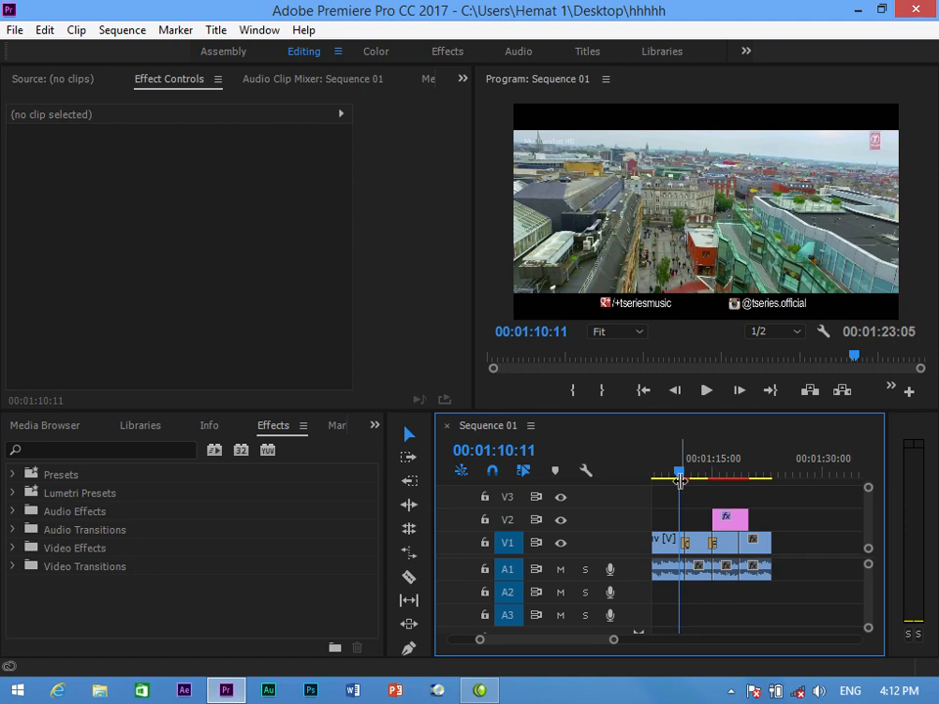
drag(677, 472, 682, 474)
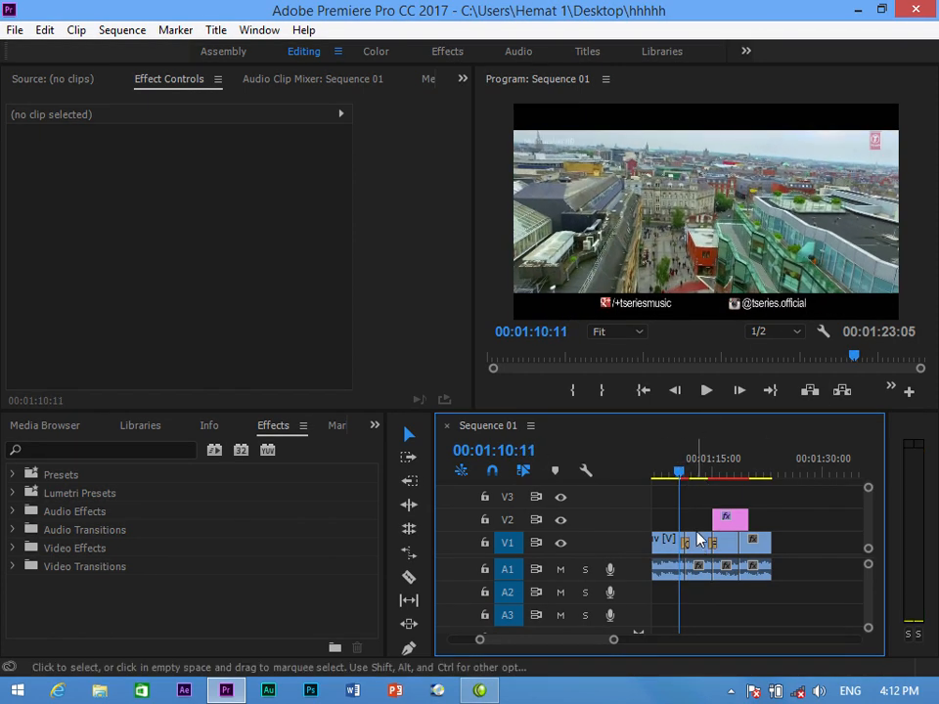
click(689, 541)
click(711, 544)
click(725, 551)
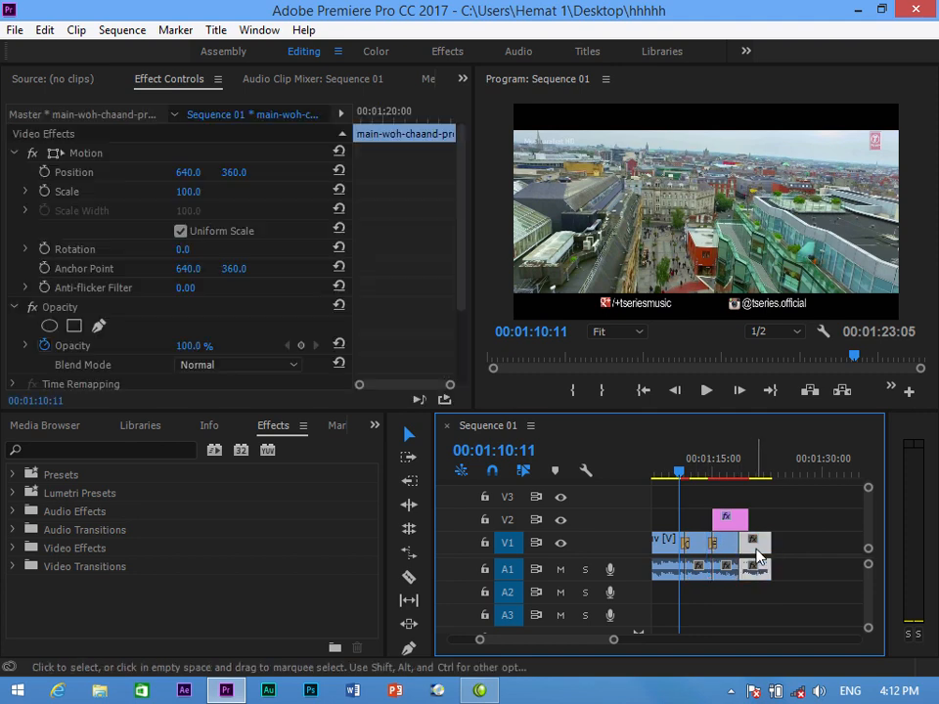
click(698, 550)
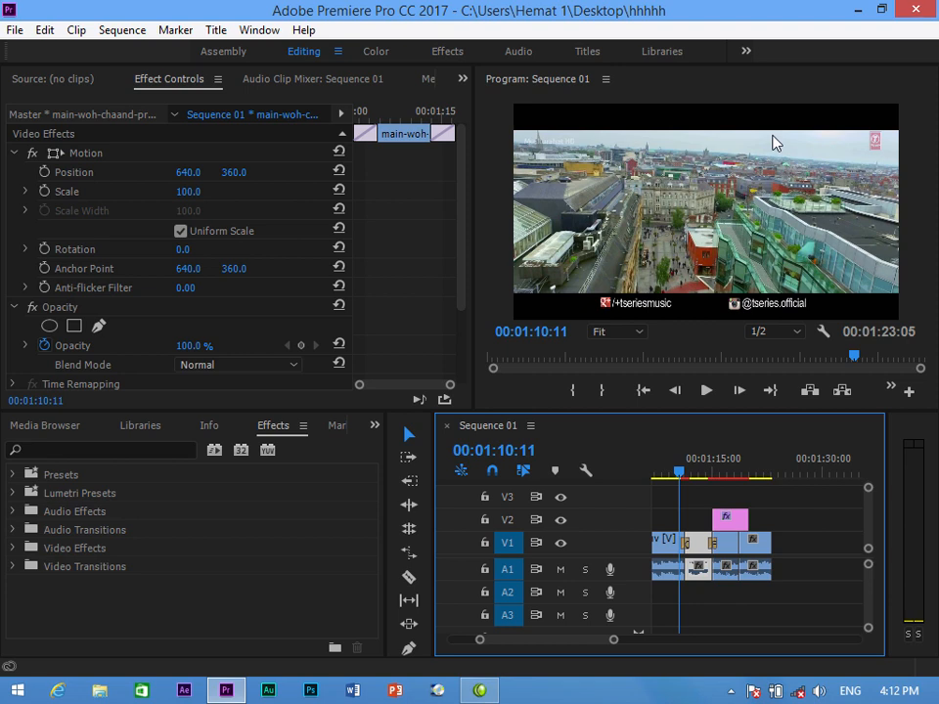
click(691, 474)
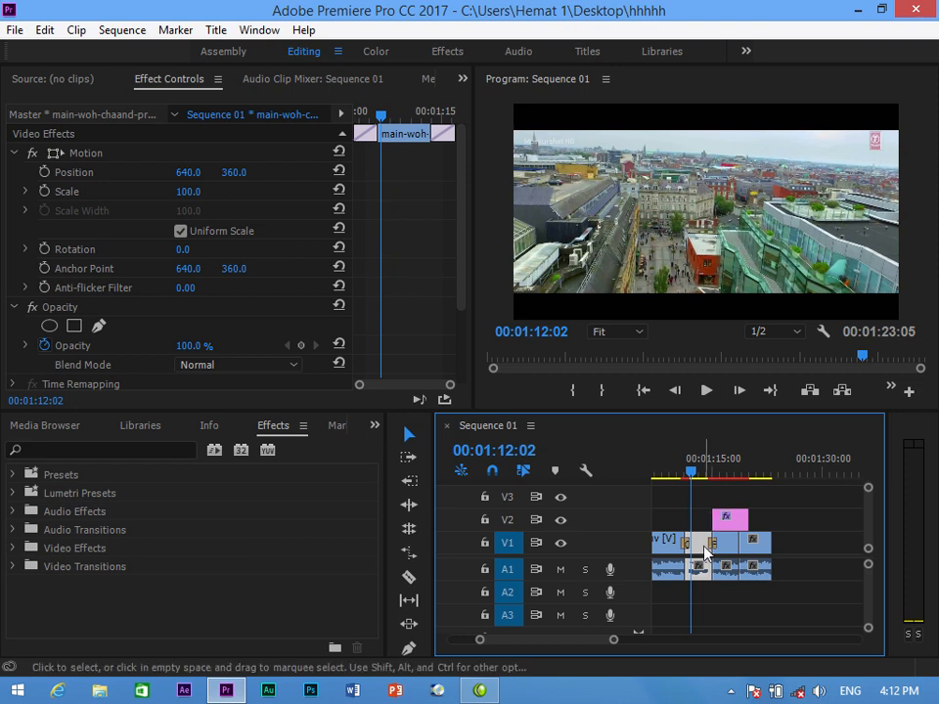
key(Delete)
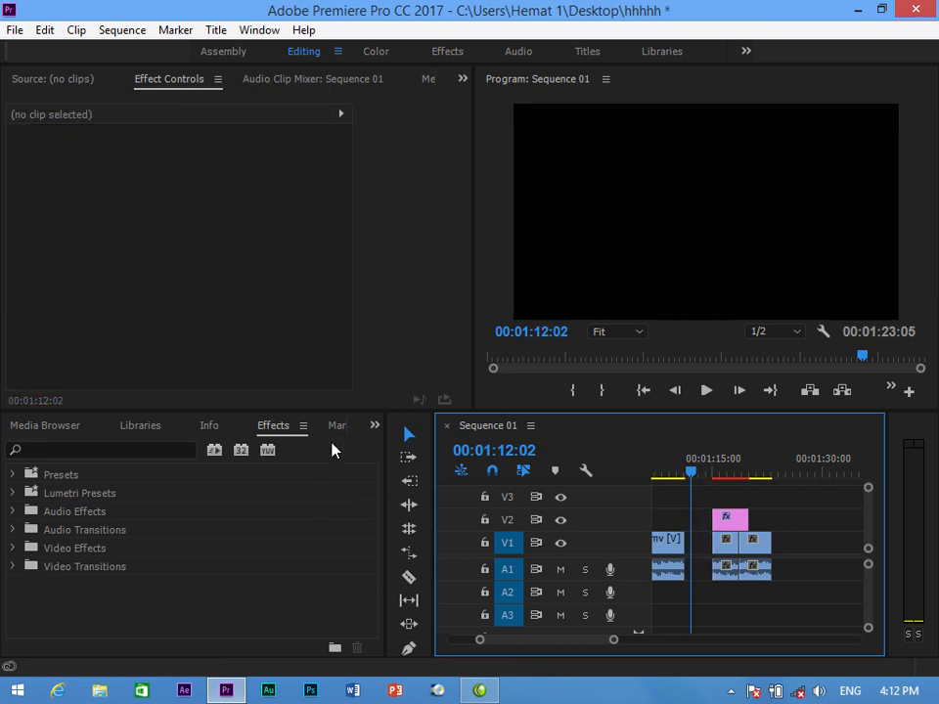
- Import the pink blossom picture 0039 from E:\hand\PICHAR into the project
click(375, 424)
click(389, 447)
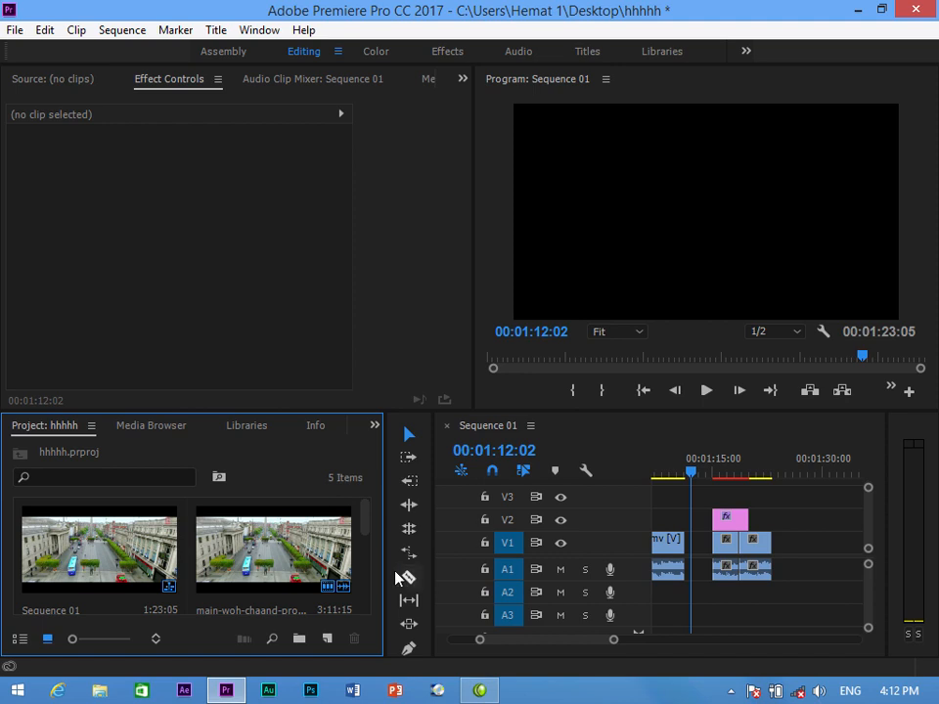
drag(372, 532, 319, 598)
double_click(308, 589)
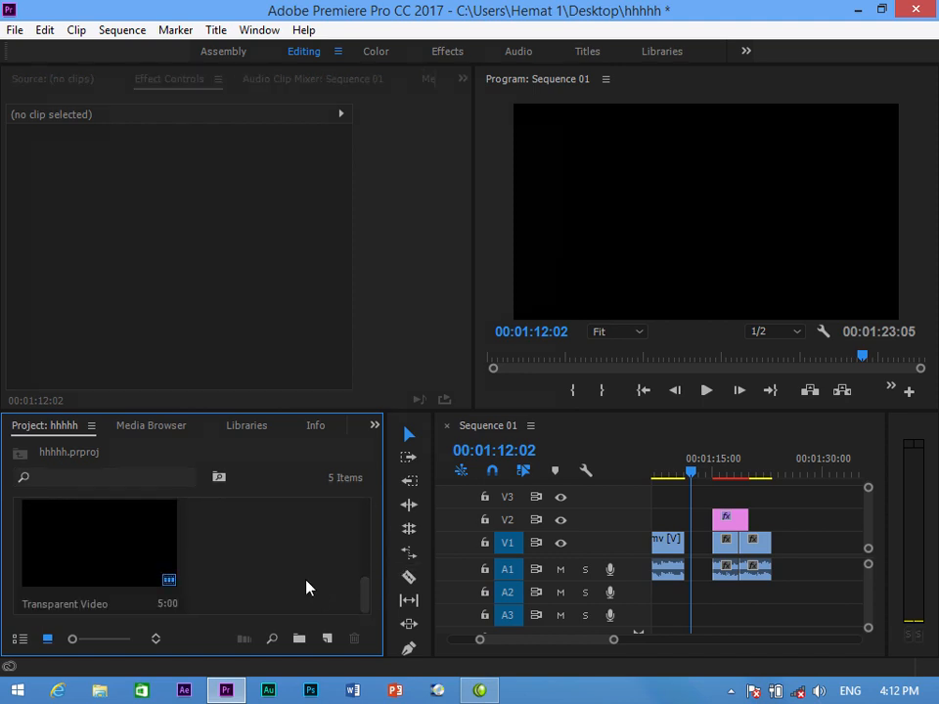
double_click(449, 304)
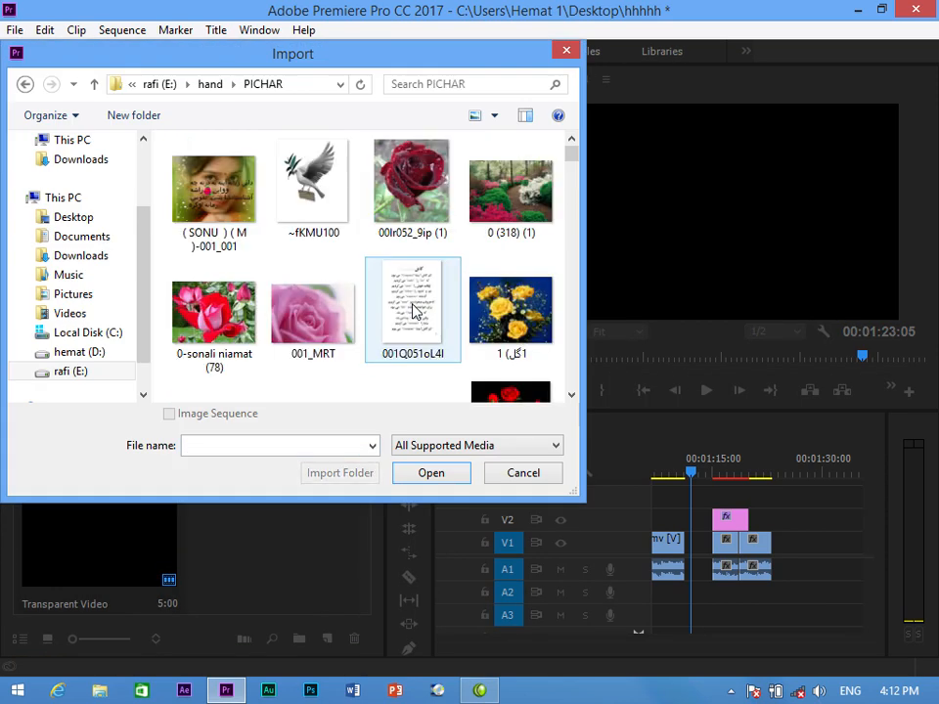
click(412, 205)
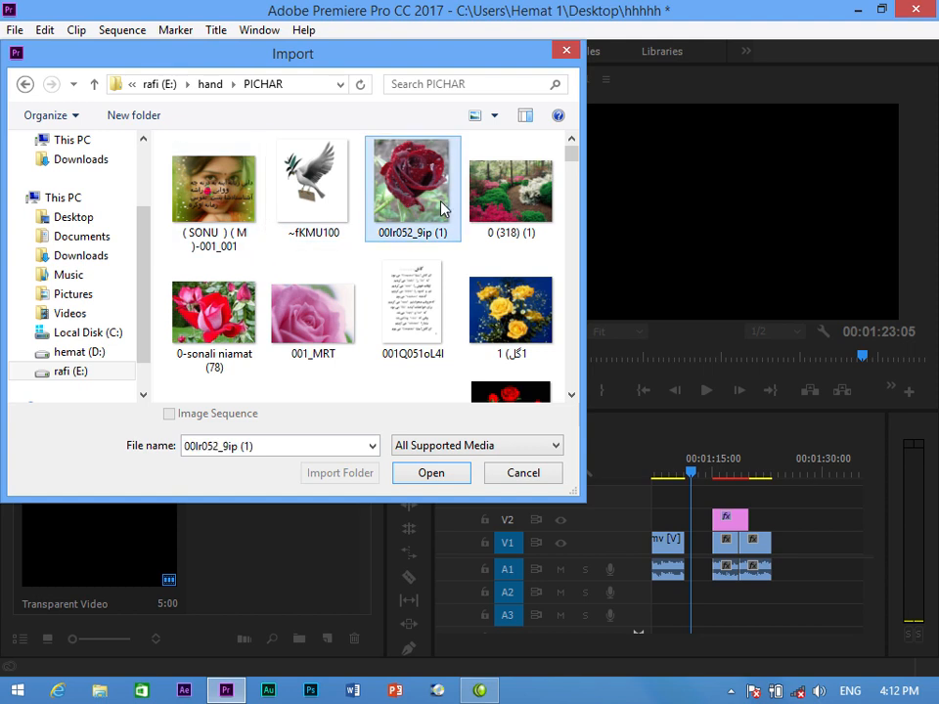
drag(572, 153, 580, 196)
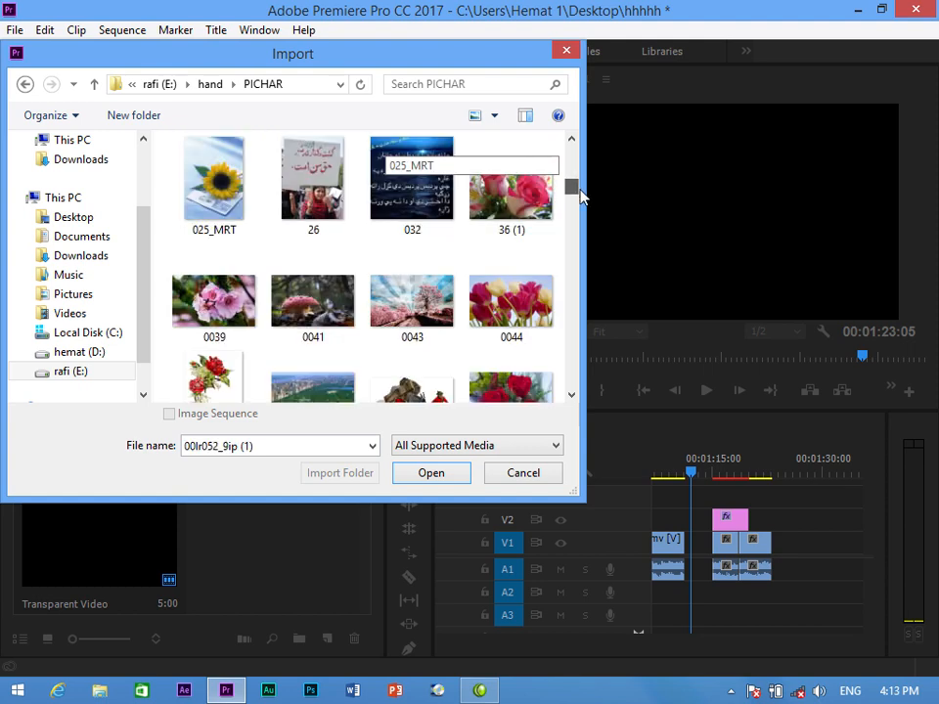
click(225, 300)
click(435, 480)
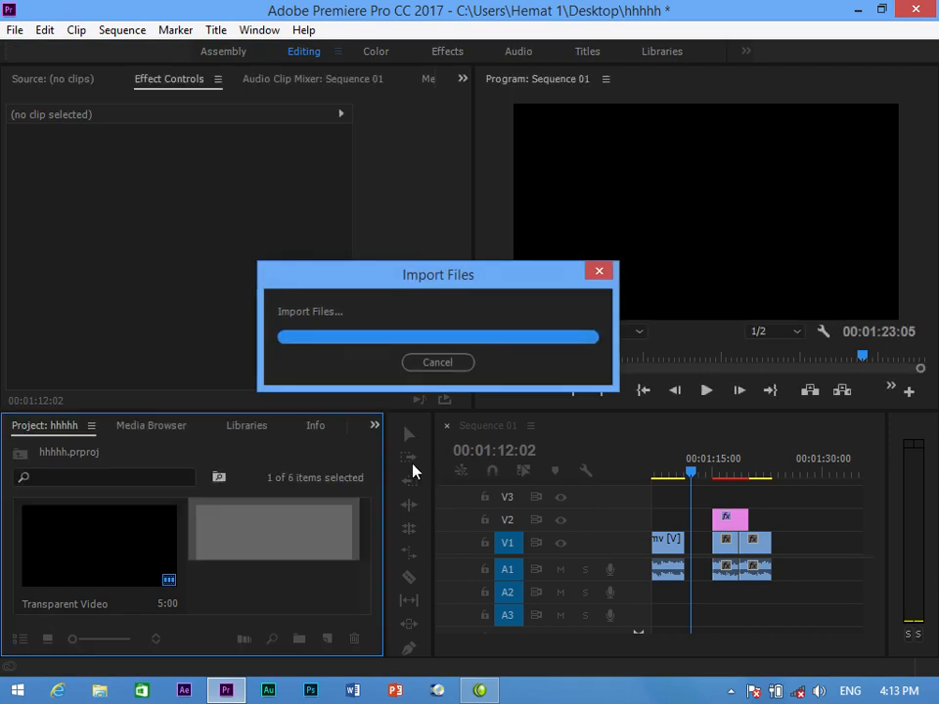
- Place 0039.jpg on track V2 directly before the existing clip and preview it at 00:01:13:17
drag(274, 548, 687, 519)
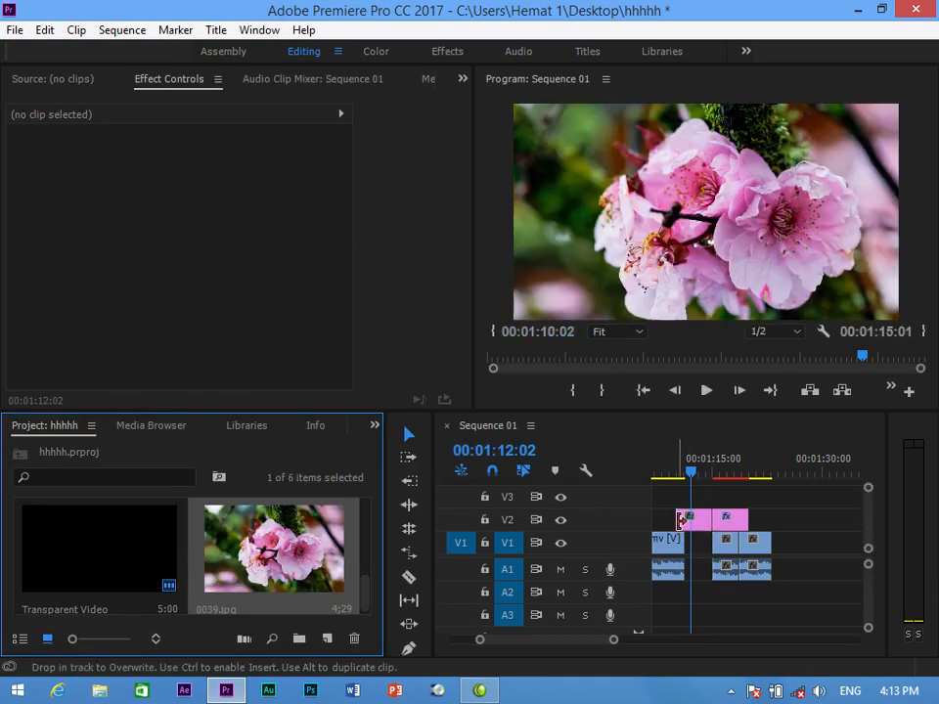
click(681, 472)
drag(681, 473, 702, 476)
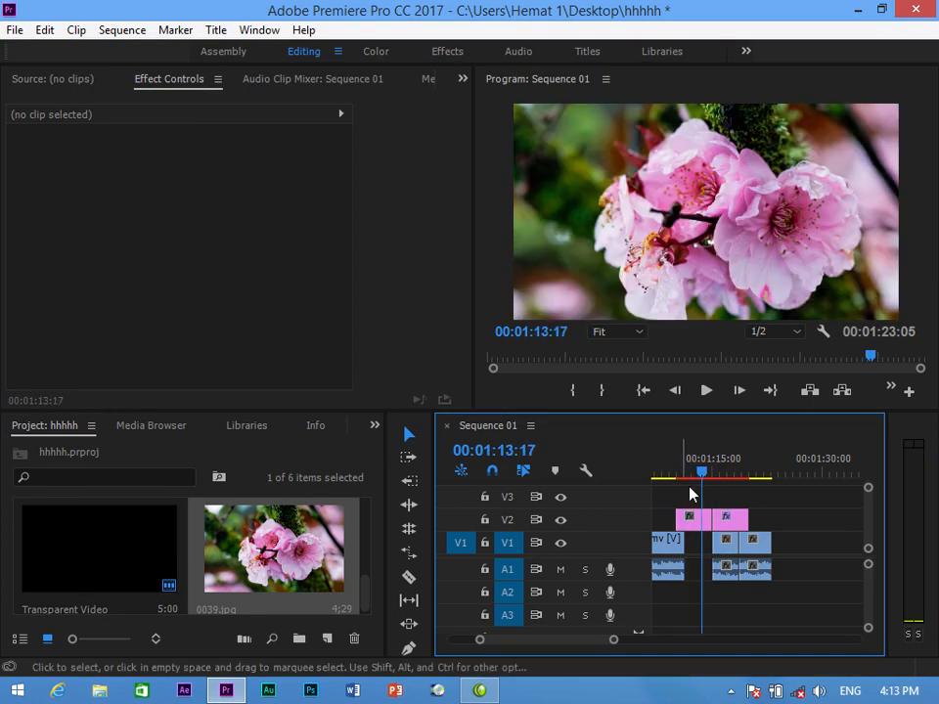
- Save the hhhhh project and exit Premiere Pro
key(ctrl+s)
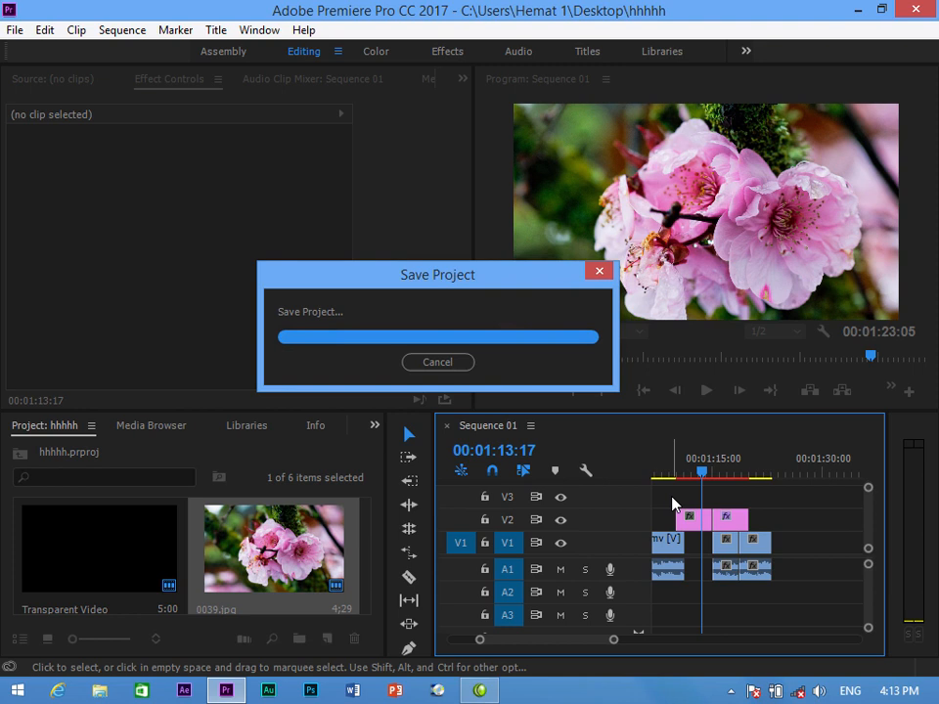
click(914, 10)
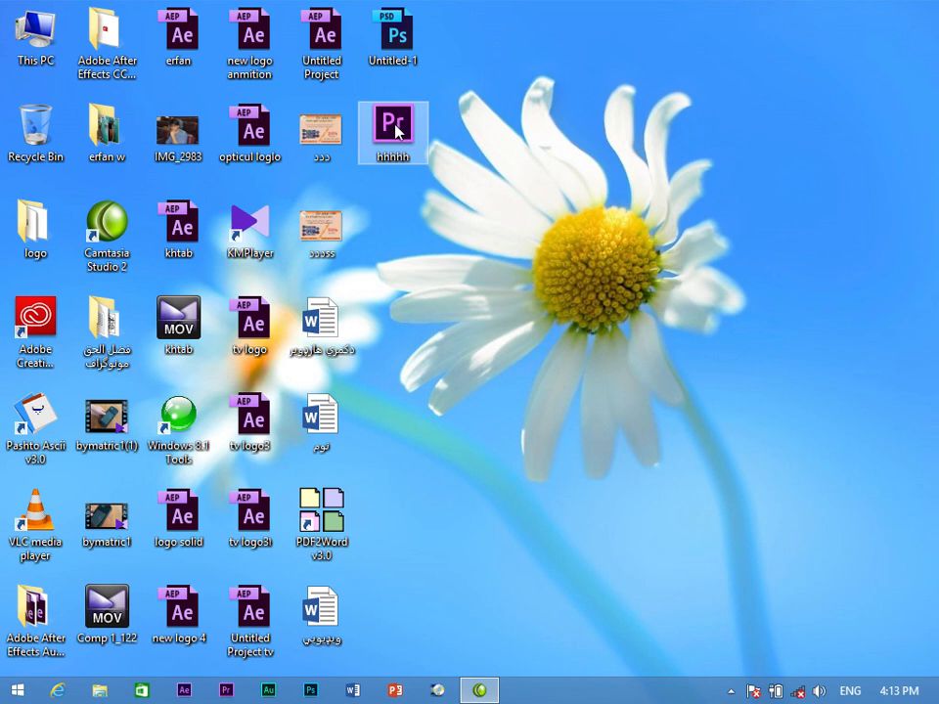
- Open the PICHAR folder inside the hand folder on drive E: in File Explorer
double_click(44, 37)
click(646, 423)
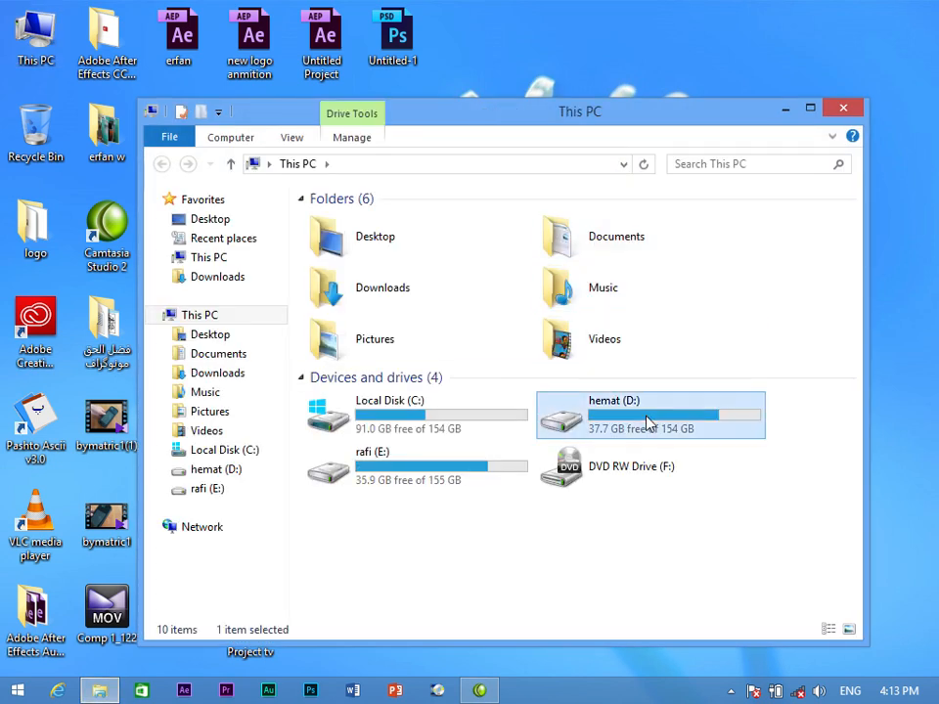
double_click(646, 423)
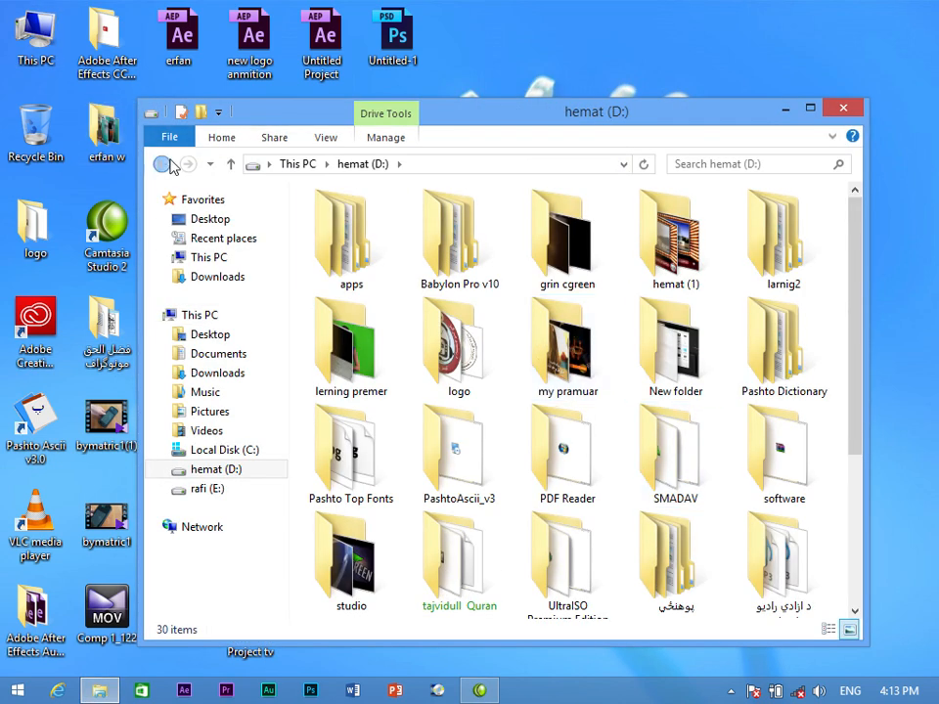
click(167, 164)
double_click(451, 457)
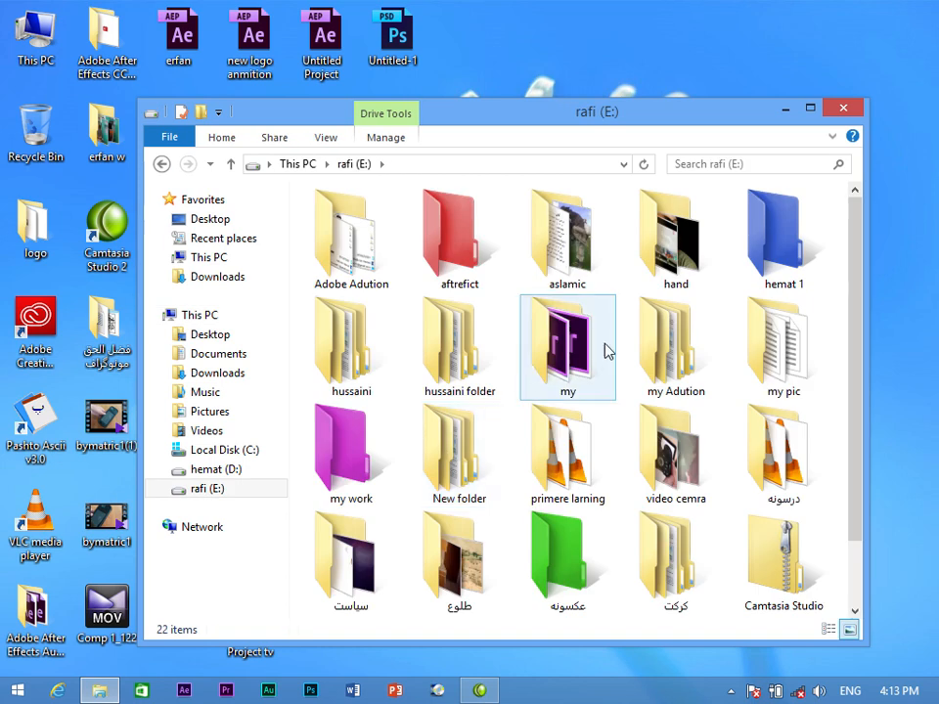
click(580, 272)
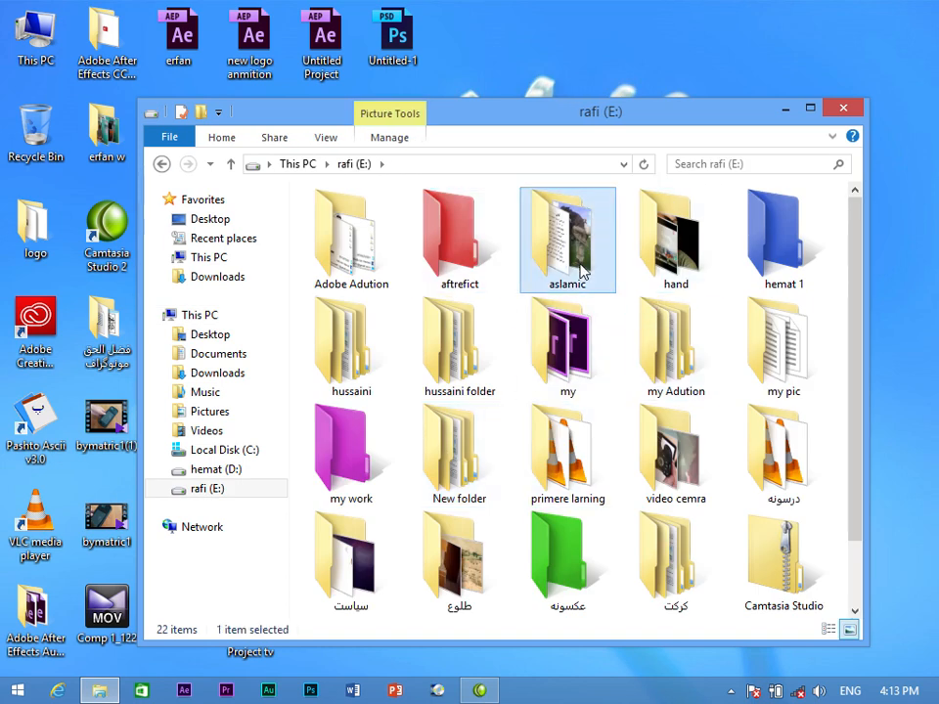
double_click(673, 245)
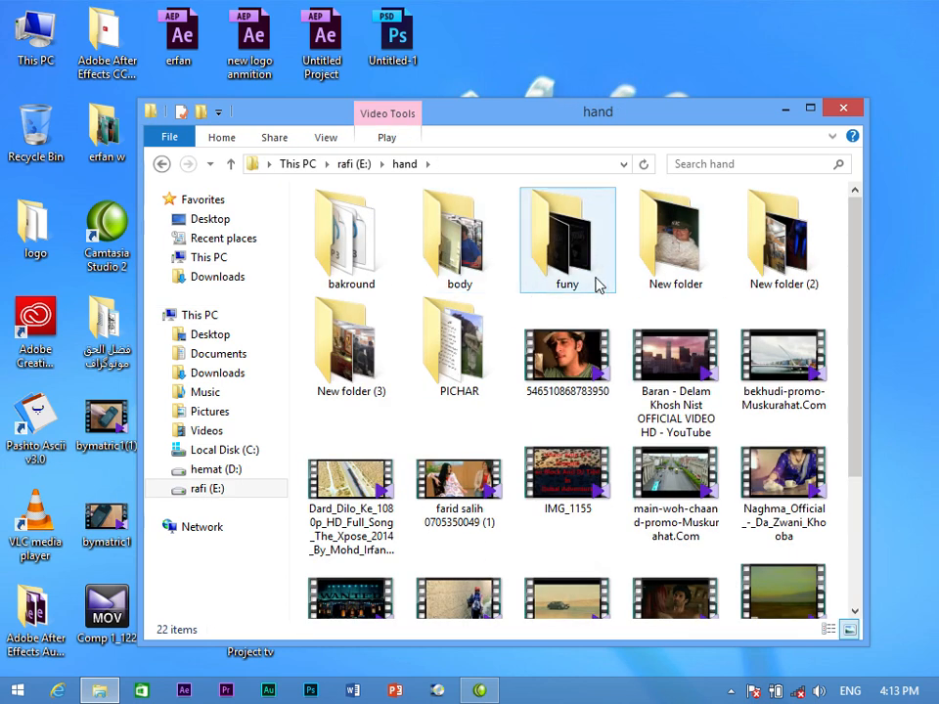
double_click(459, 350)
- Delete the picture 0039 from the PICHAR folder and close the folder window
scroll(430, 433, down, 1)
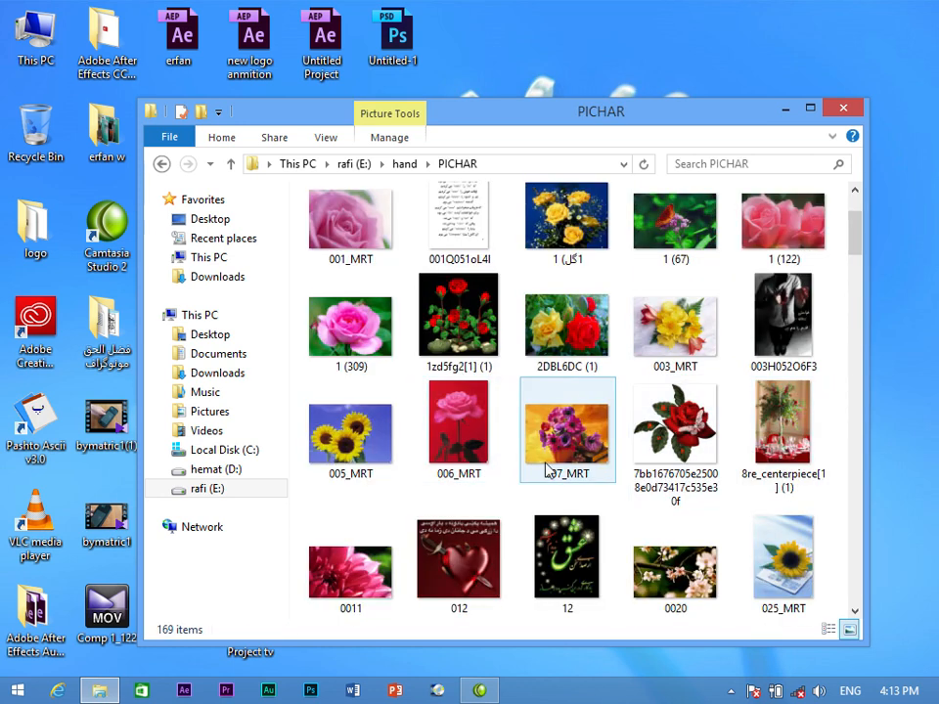
scroll(772, 507, down, 2)
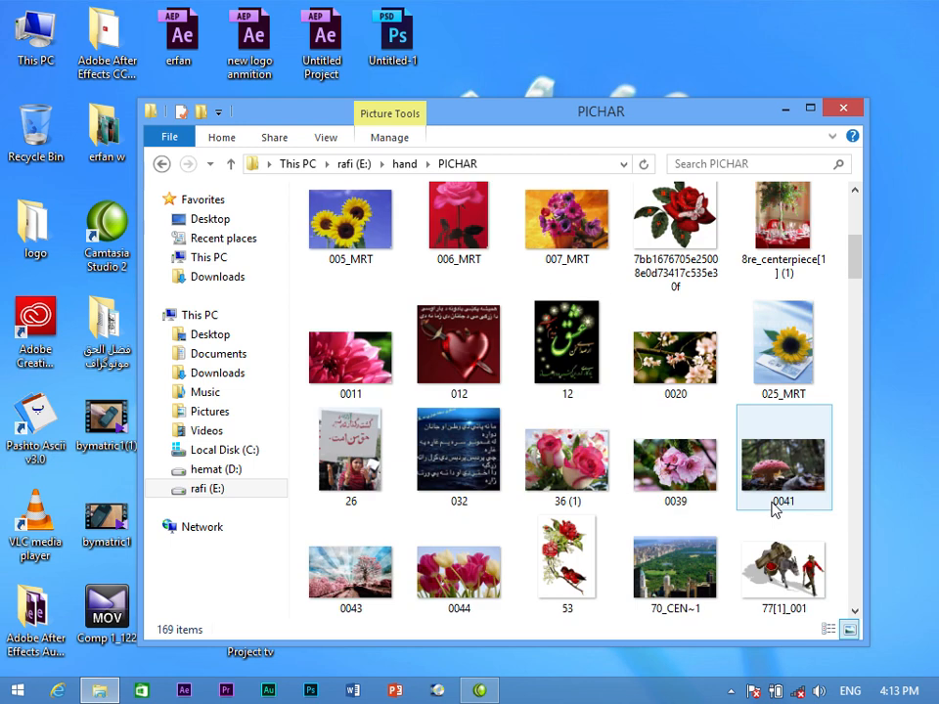
click(674, 459)
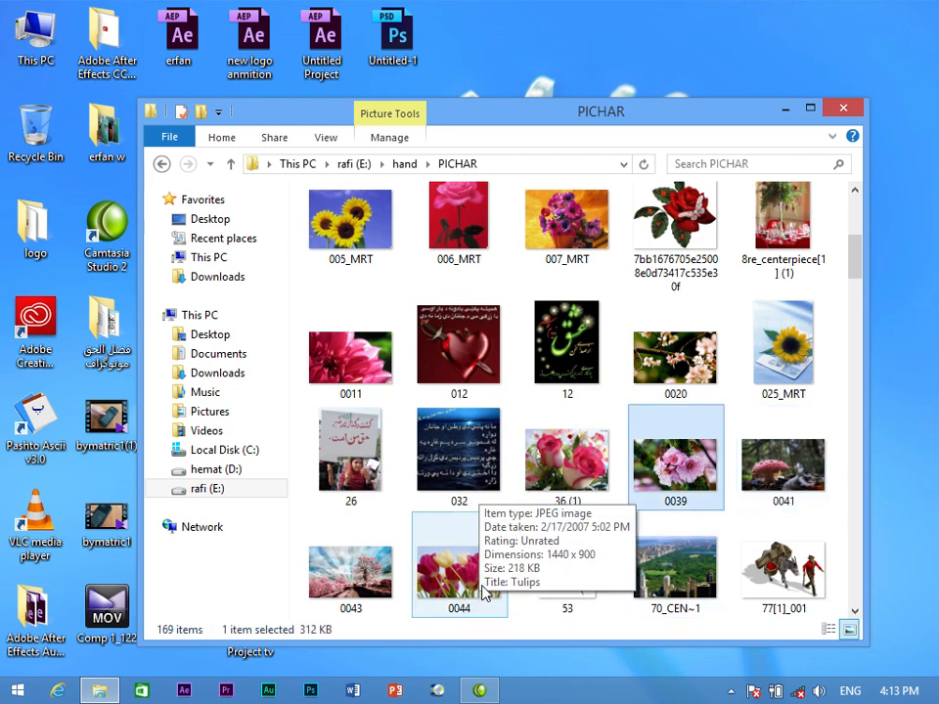
key(Delete)
click(842, 108)
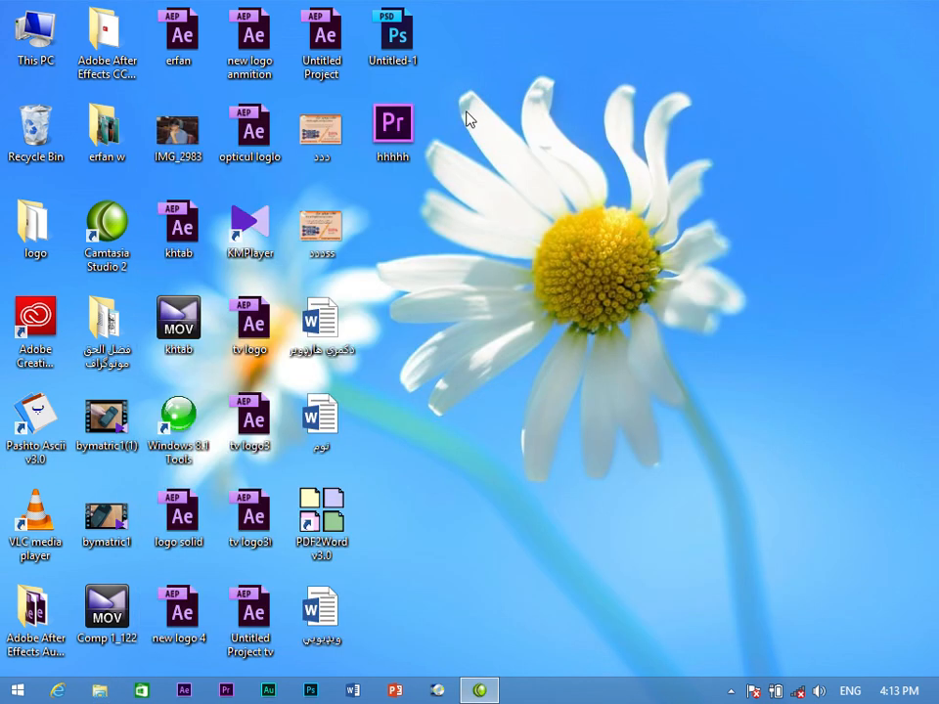
- Reopen the hhhhh project in Premiere Pro from its desktop file
double_click(401, 129)
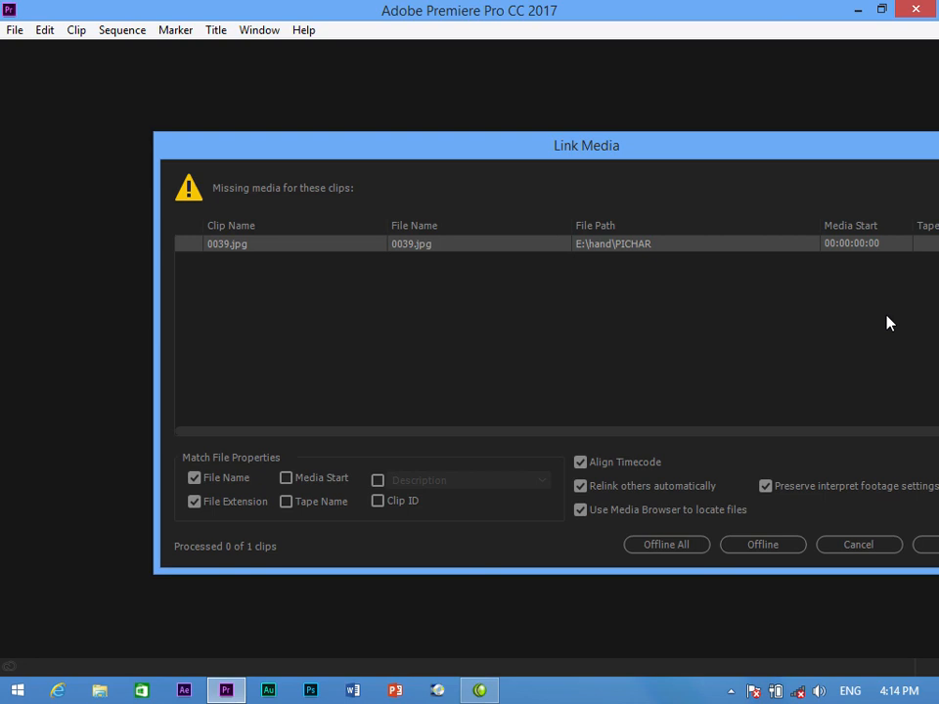
click(924, 545)
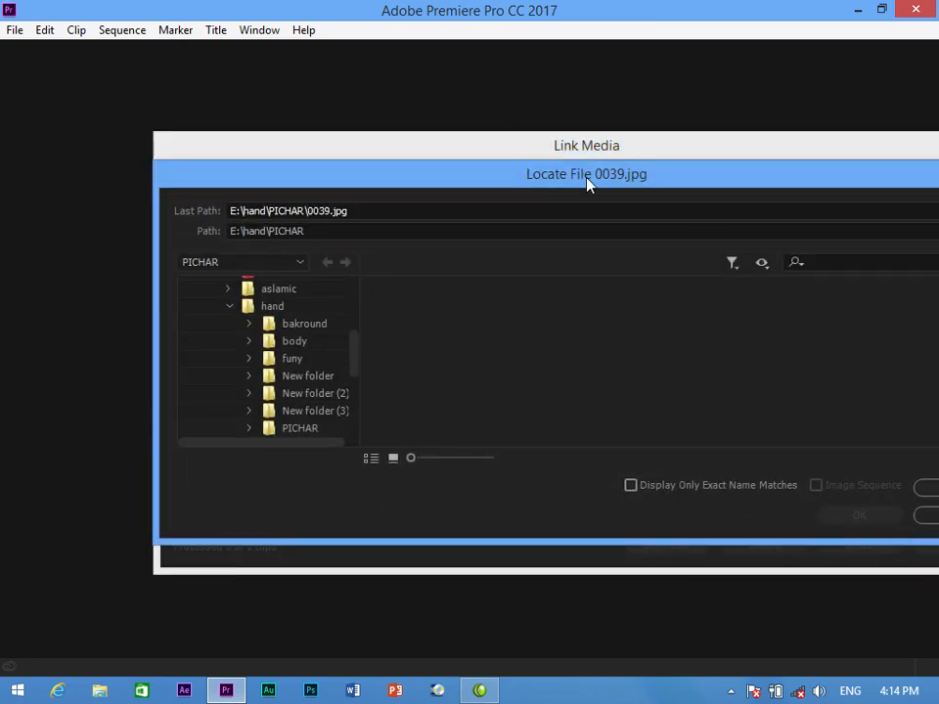
drag(587, 184, 478, 172)
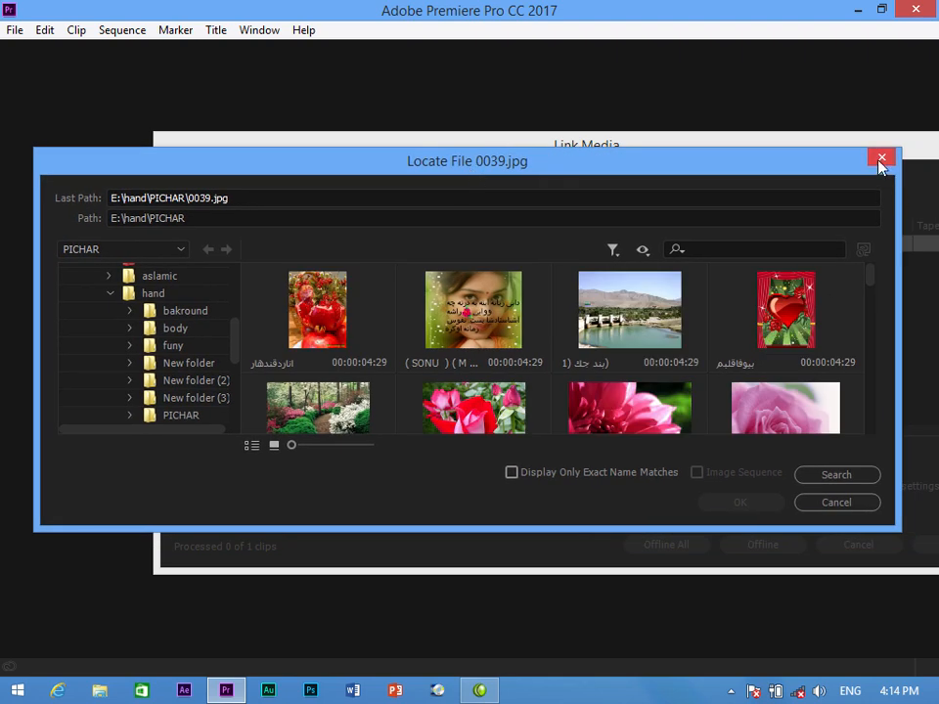
click(861, 504)
- Load the project with all missing clips offline and play Sequence 01 from 00:01:08:11 into the 0039.jpg clip
click(691, 548)
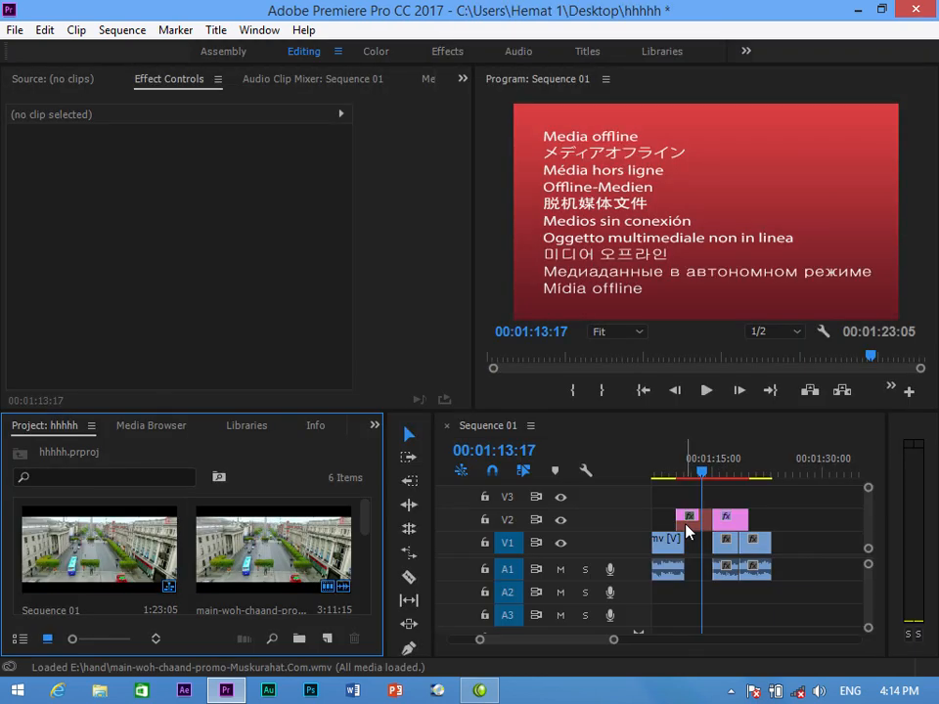
drag(693, 474, 663, 475)
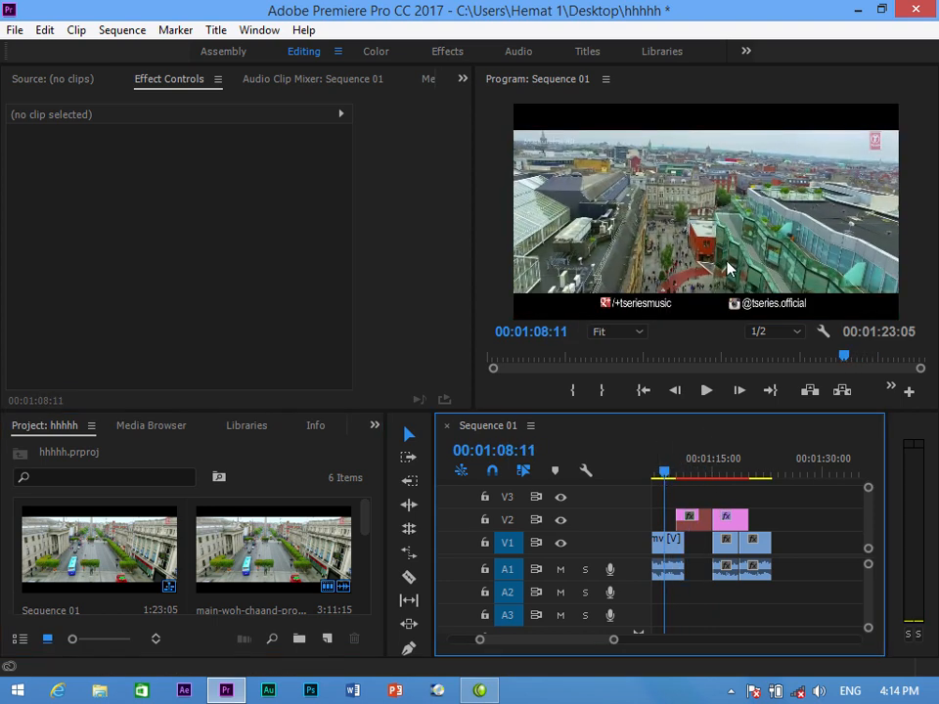
key(space)
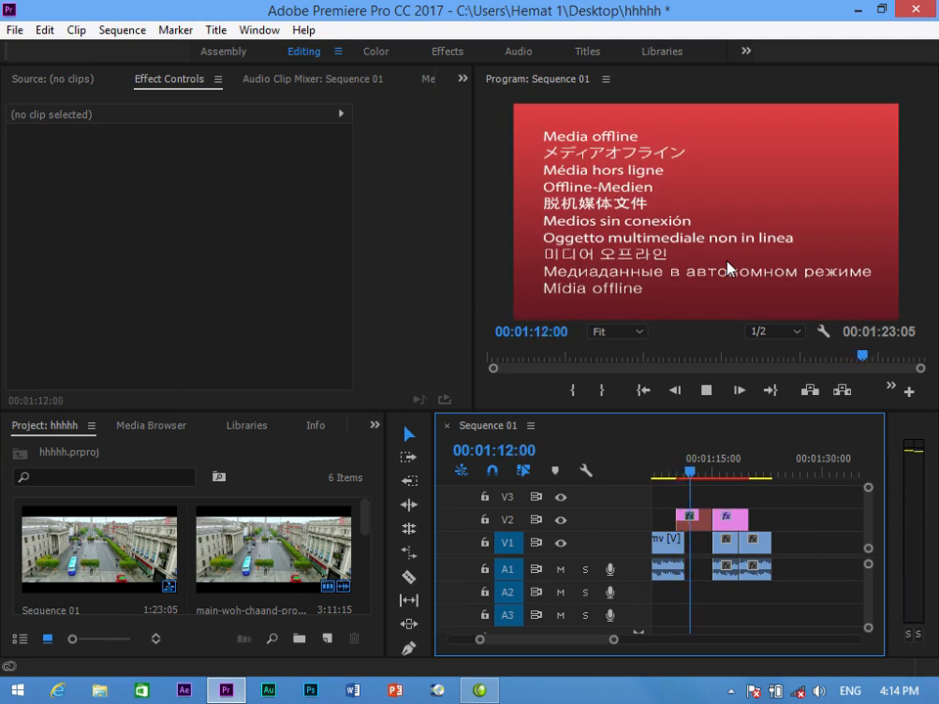
key(space)
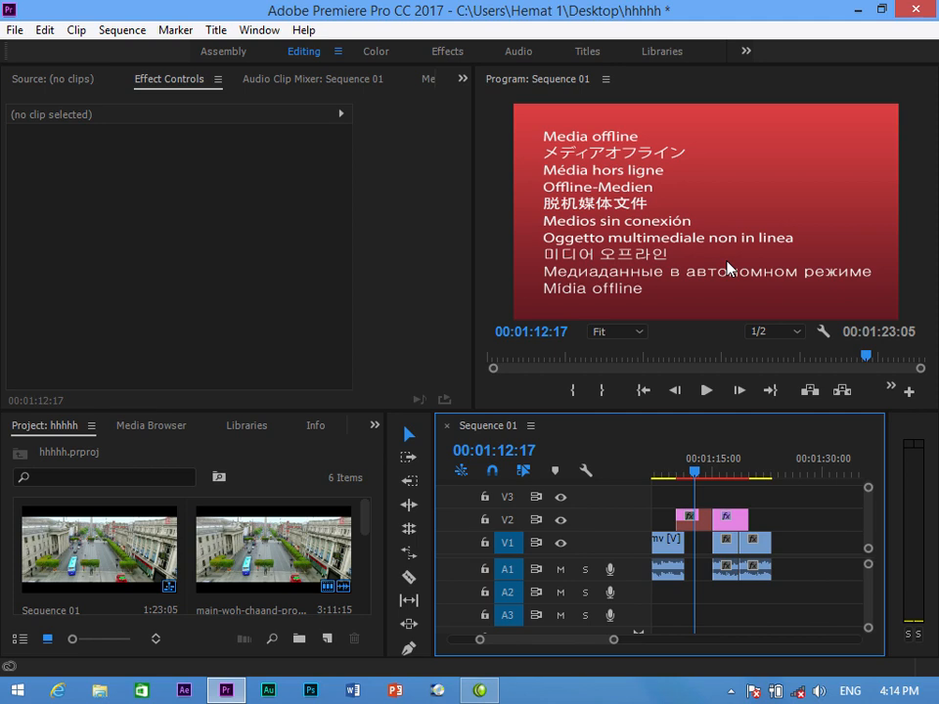
- Select the offline 0039.jpg clip in Sequence 01 and apply Make Offline with the media files remaining on disk
click(697, 520)
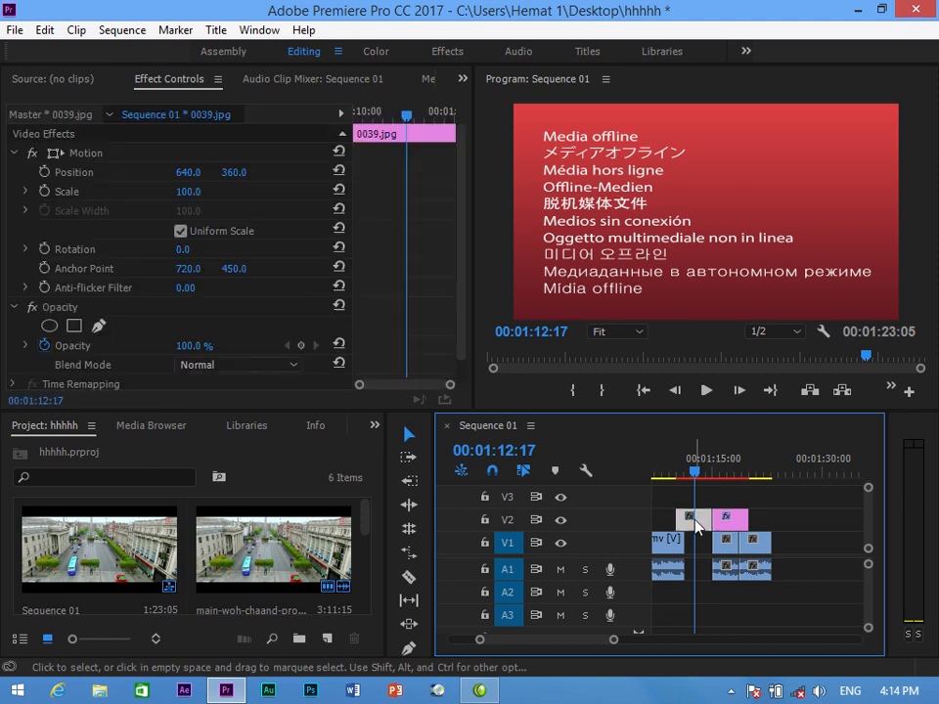
click(15, 30)
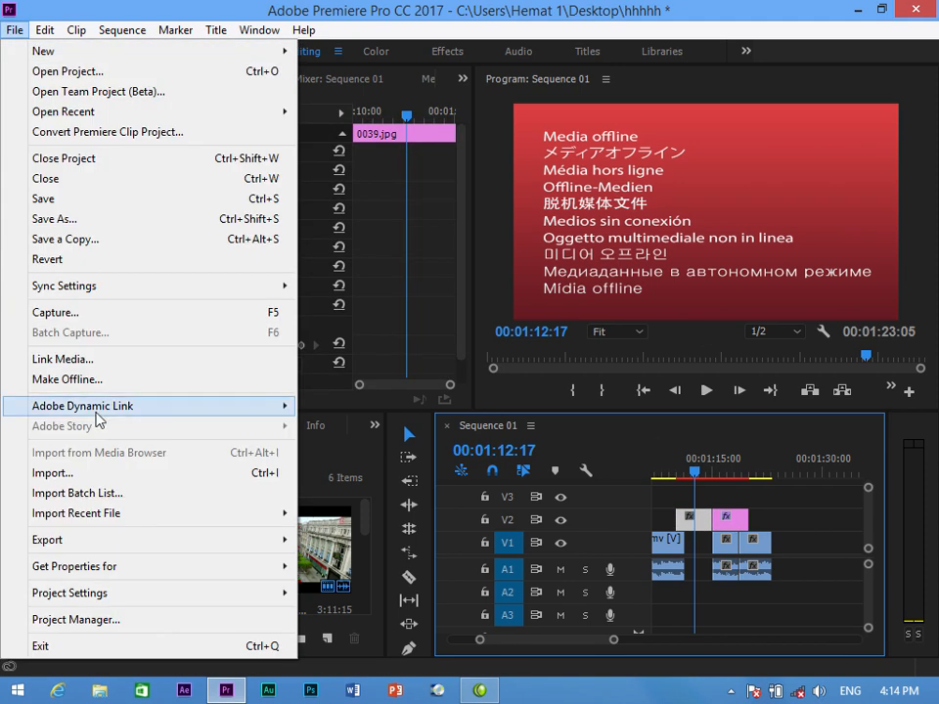
click(64, 379)
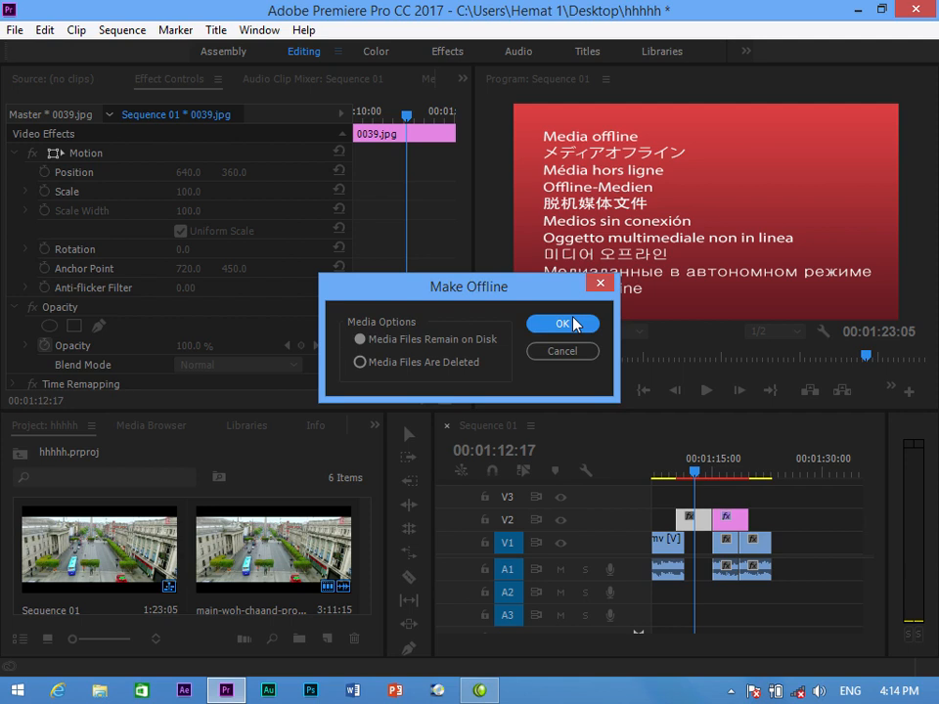
click(552, 324)
- Relink the offline 0039.jpg clip to the dam picture بند جك (1) in the E:\hand\PICHAR folder
click(292, 581)
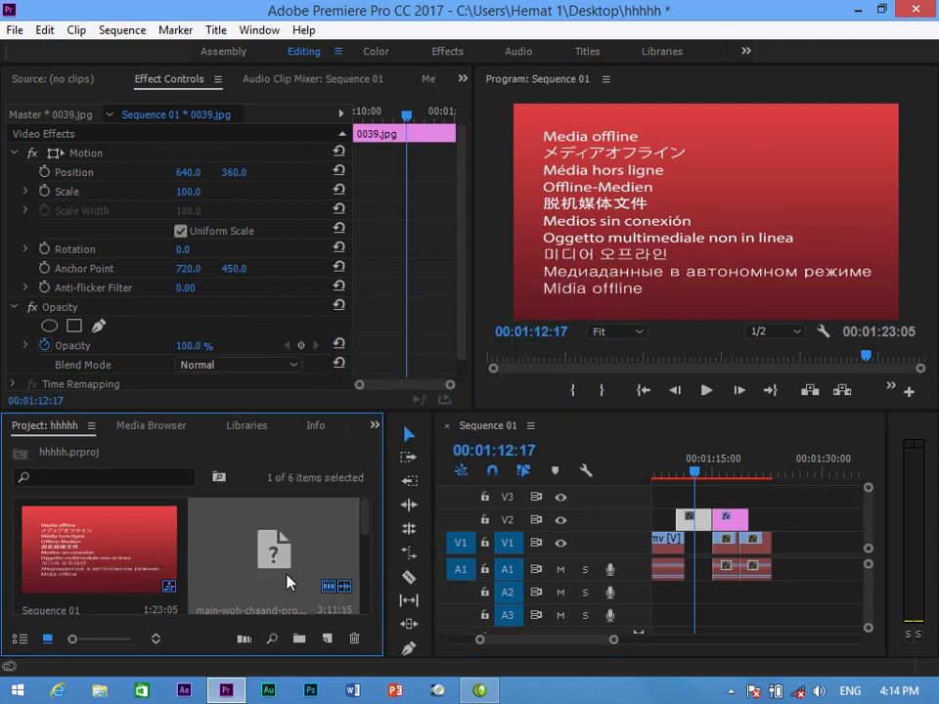
click(15, 29)
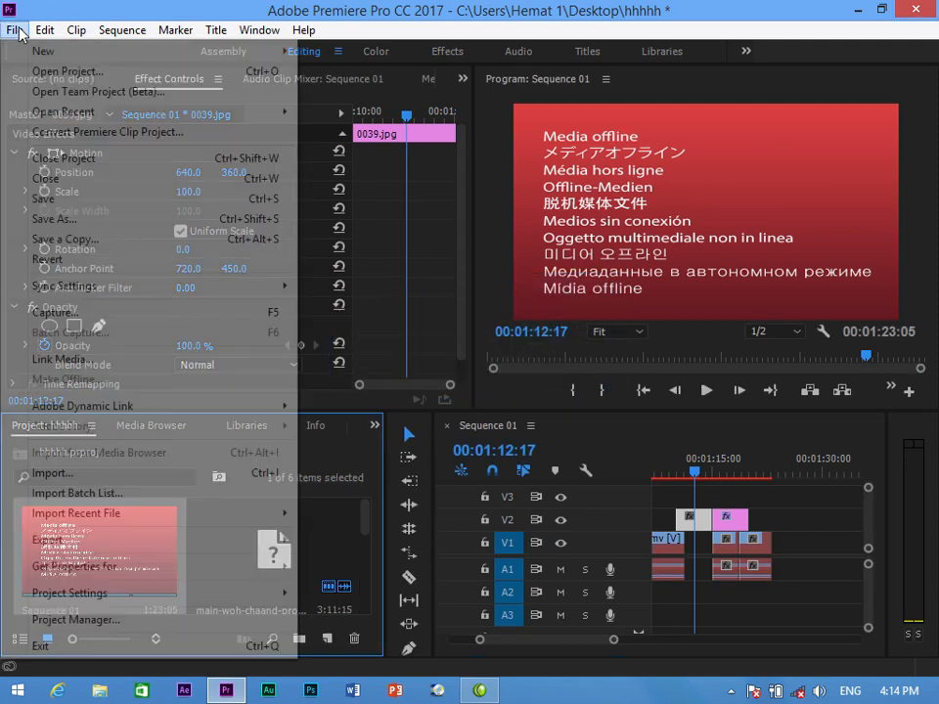
click(62, 359)
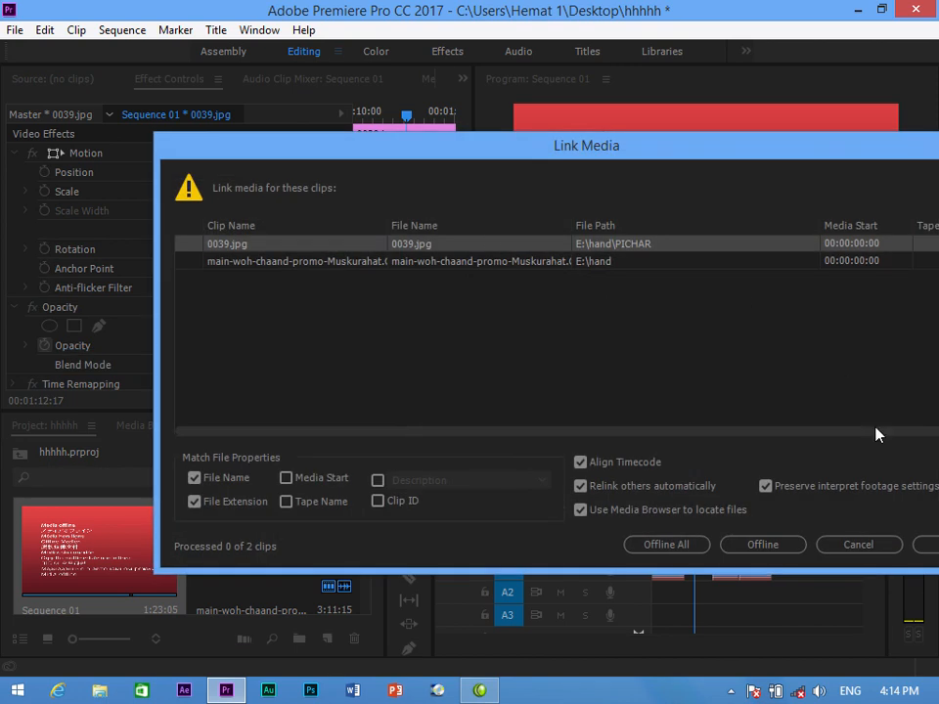
click(925, 544)
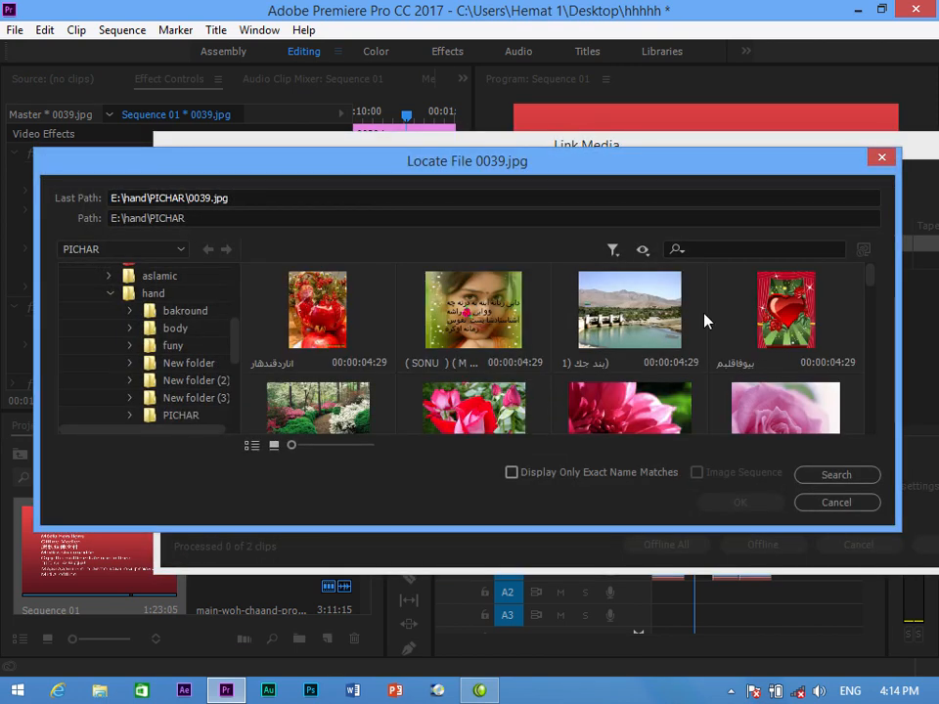
click(699, 318)
click(765, 502)
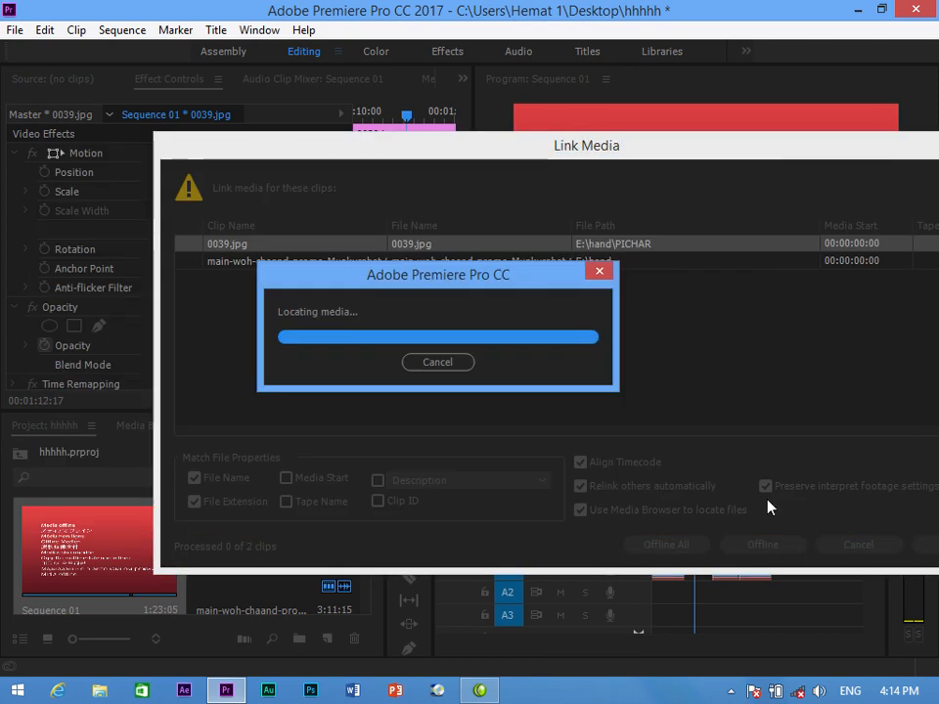
- Relink main-woh-chaand-promo-Muskurahat.Com.wmv to the picture بند جك (1) in PICHAR and check Sequence 01 at 00:01:12:14
click(924, 545)
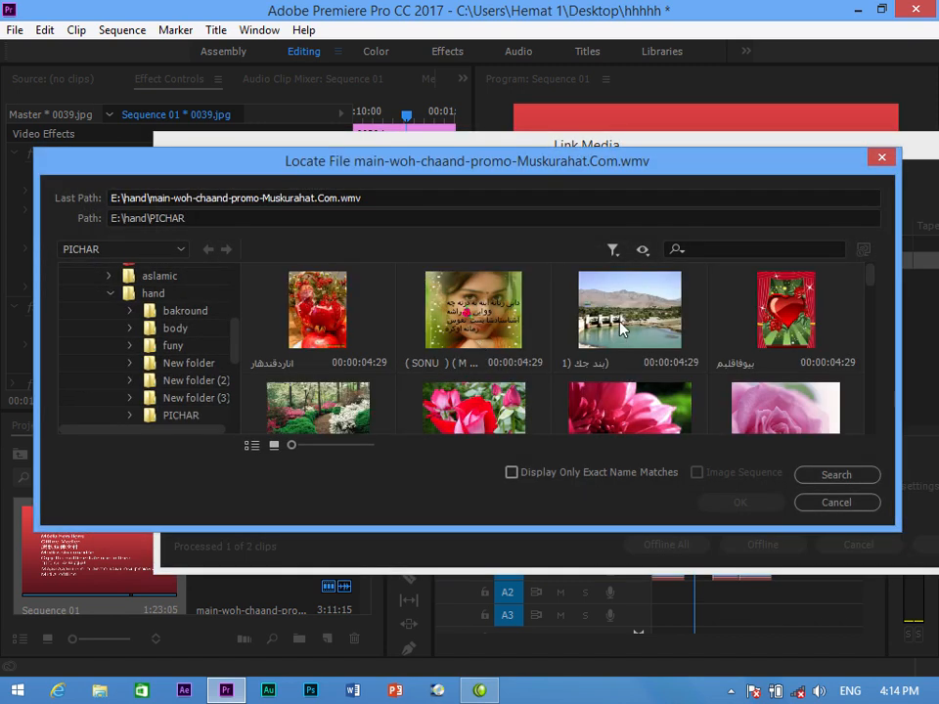
click(621, 329)
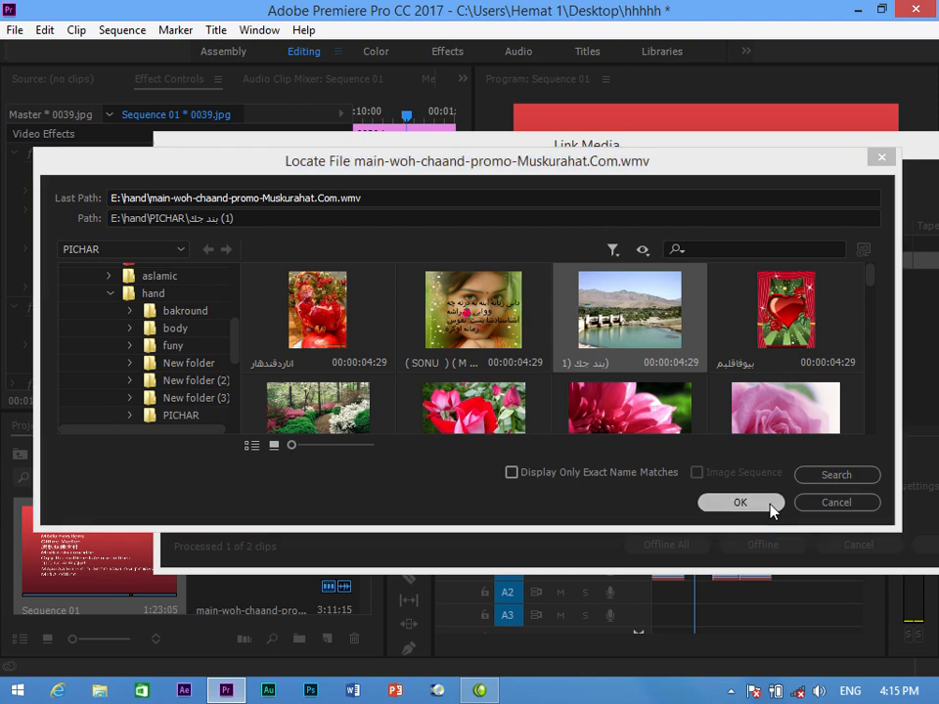
click(773, 509)
click(558, 376)
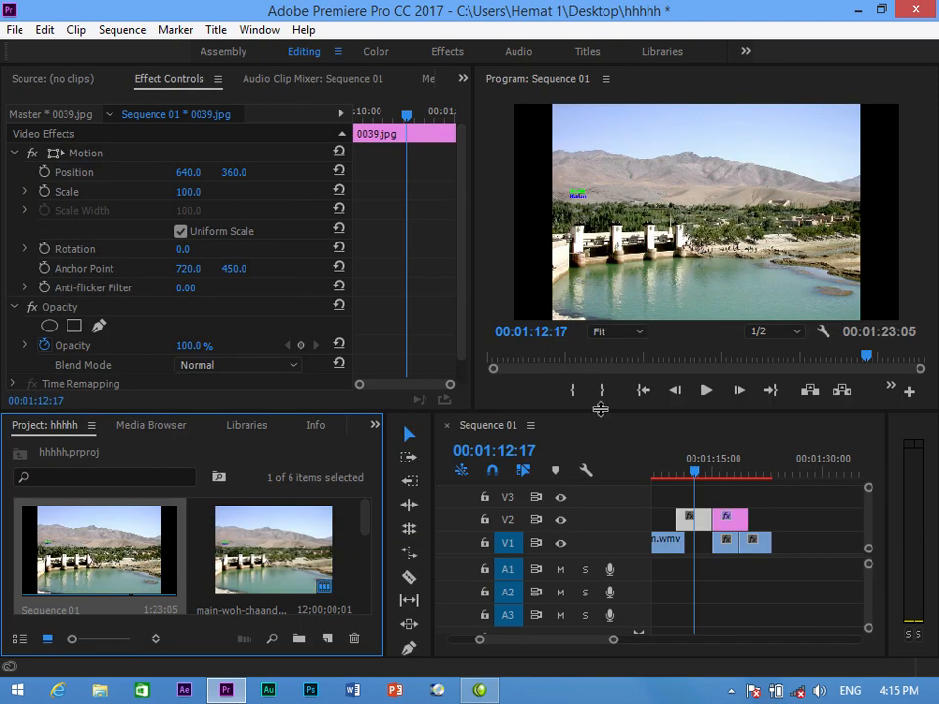
mouse_move(692, 472)
mouse_down()
mouse_move(670, 473)
mouse_move(679, 474)
mouse_move(669, 489)
mouse_move(697, 488)
mouse_up()
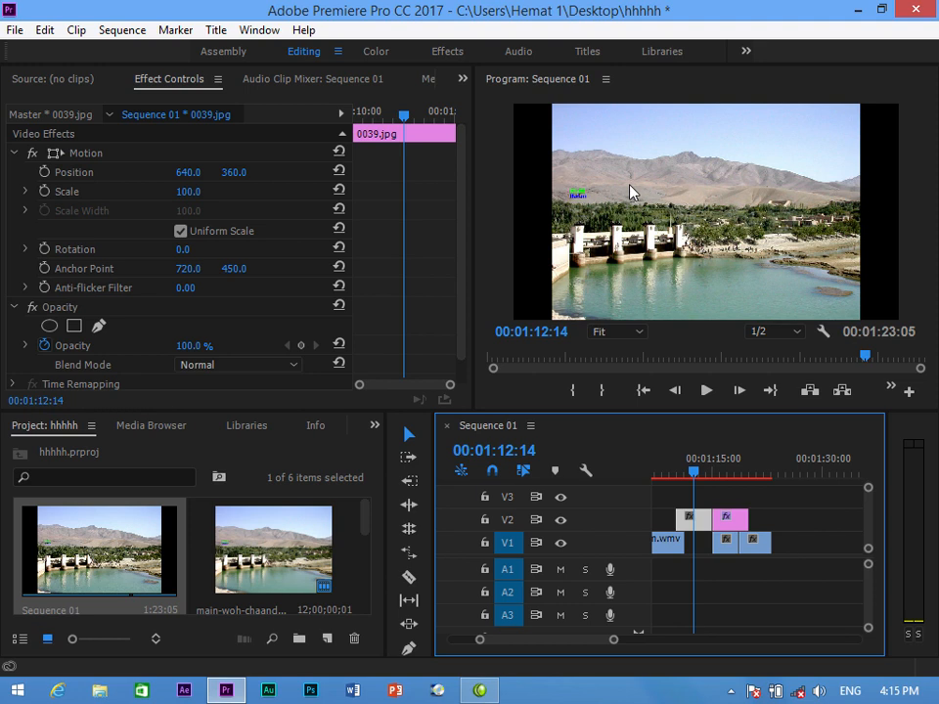
- Review the recent projects list and the file type offered for converting a Premiere Clip project, and leave without opening a file
click(15, 30)
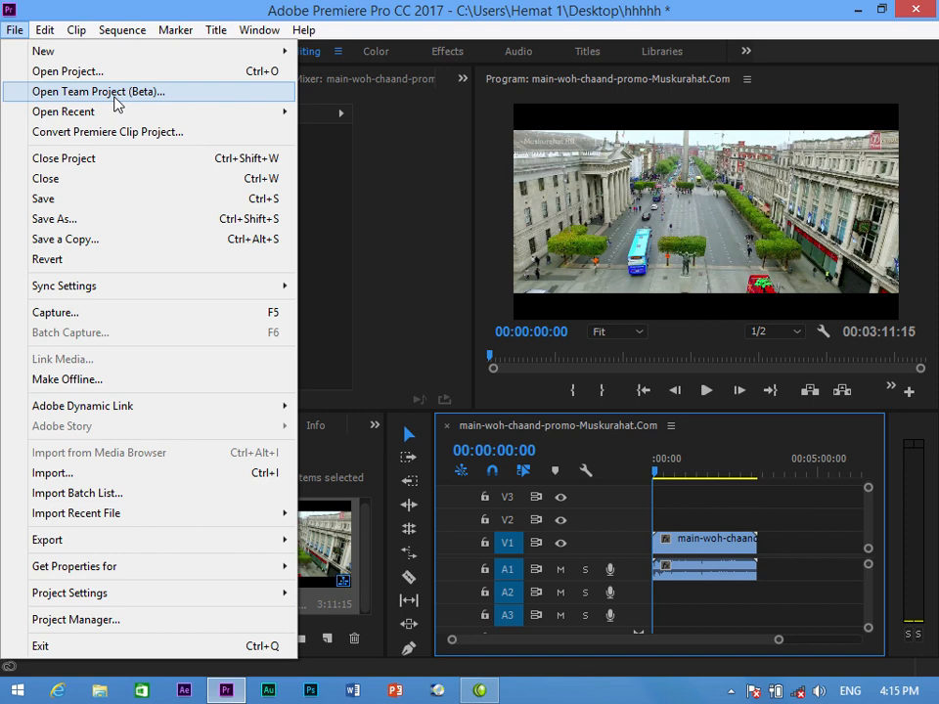
mouse_move(99, 119)
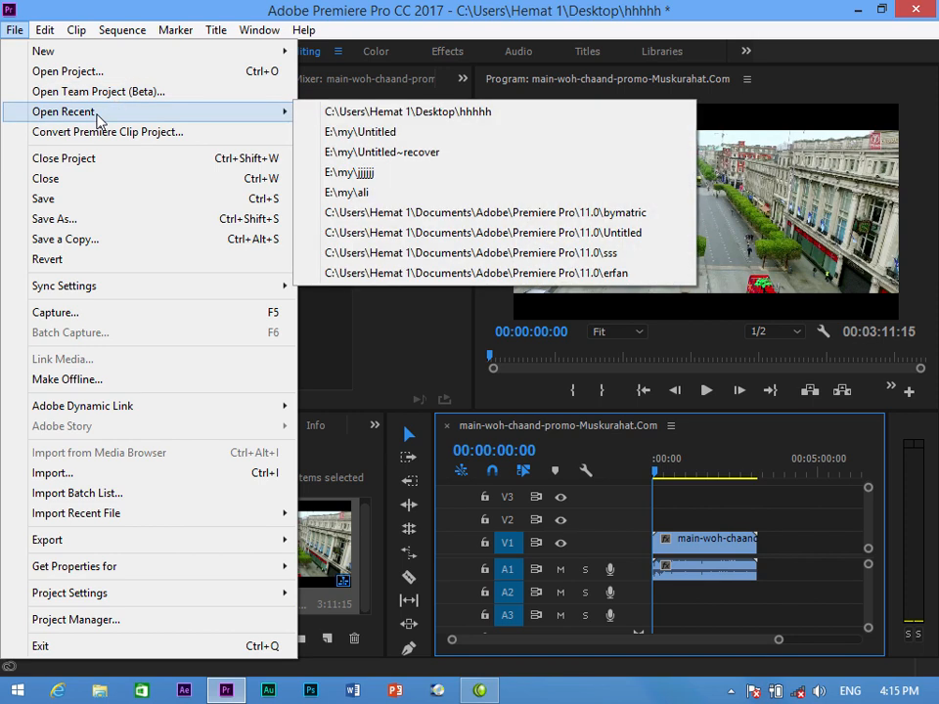
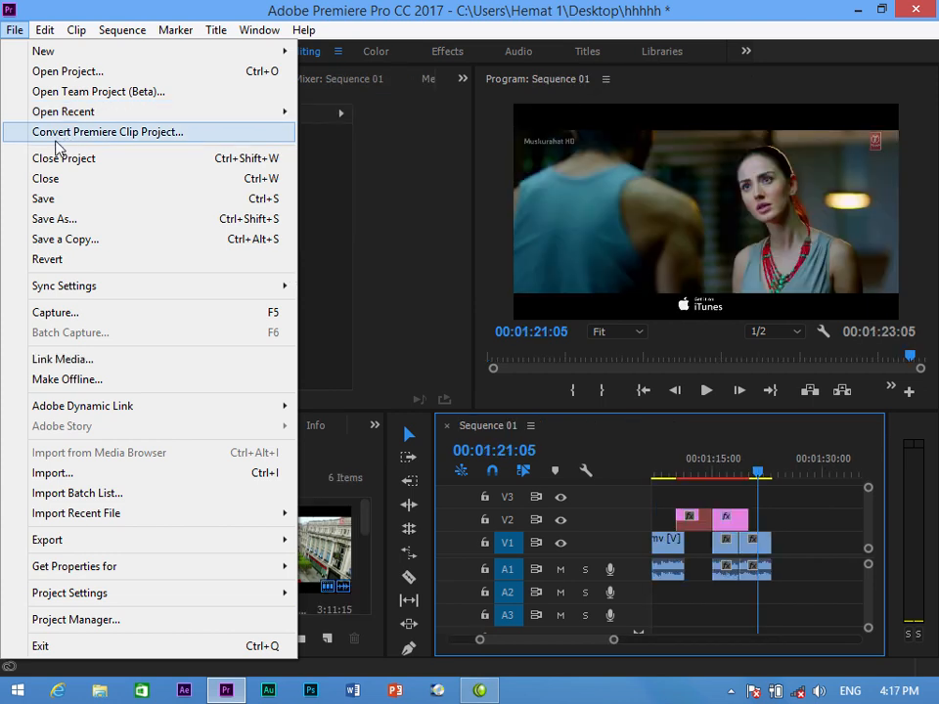
click(121, 144)
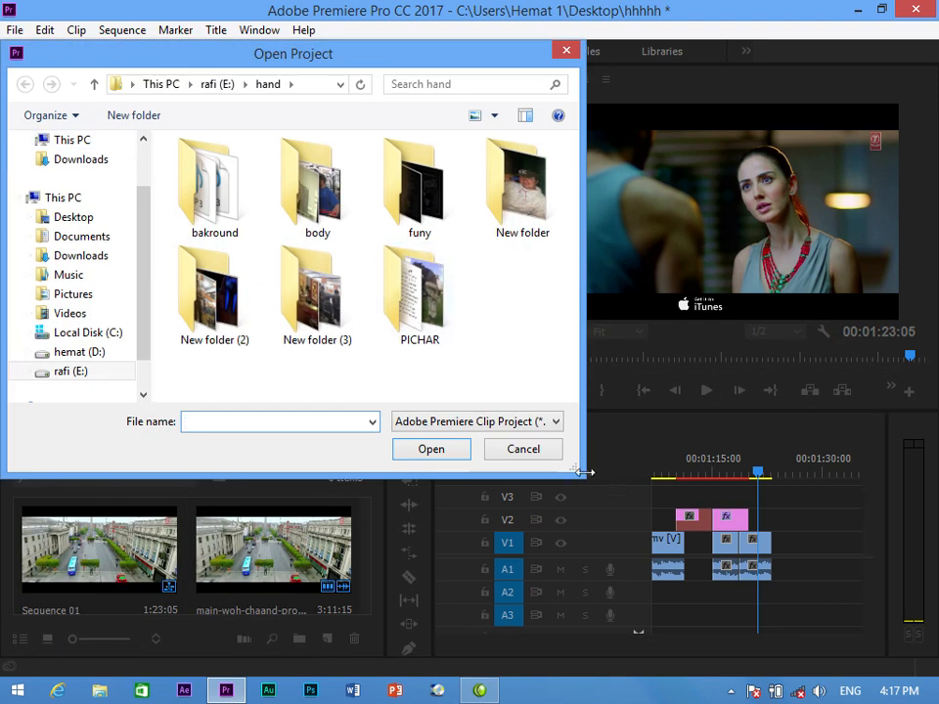
click(556, 423)
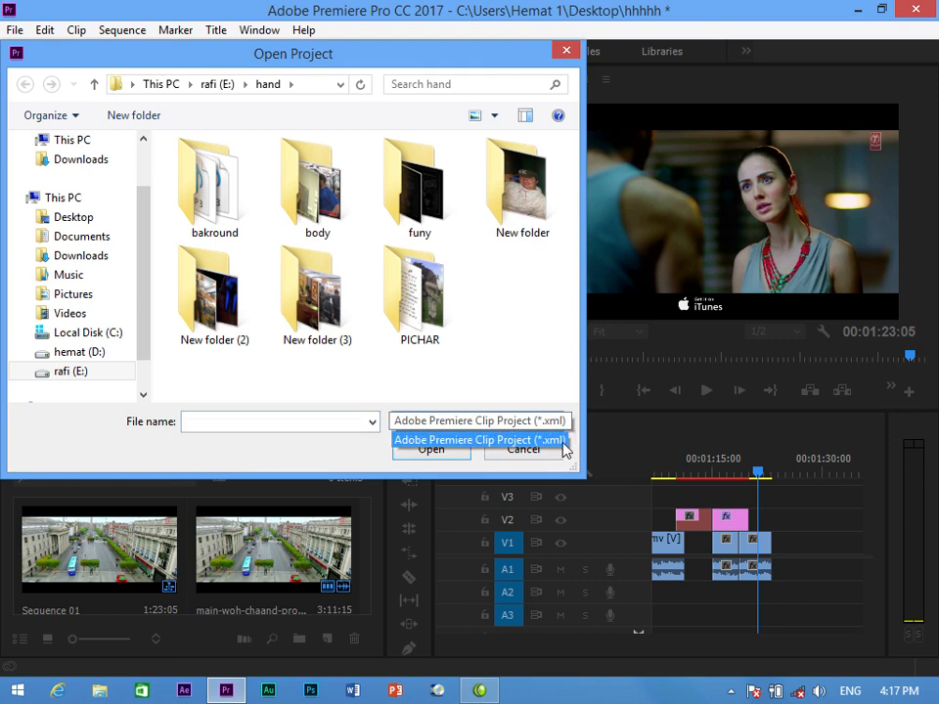
click(486, 439)
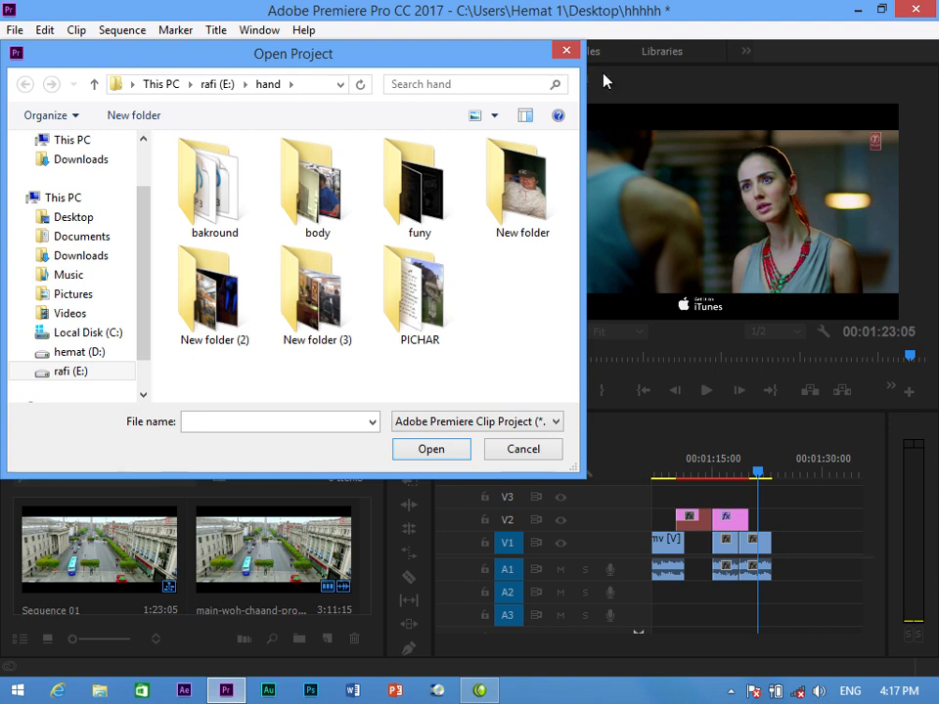
click(565, 50)
- Close the hhhhh project and create a new project named Untitled on the Desktop with the default settings
click(15, 29)
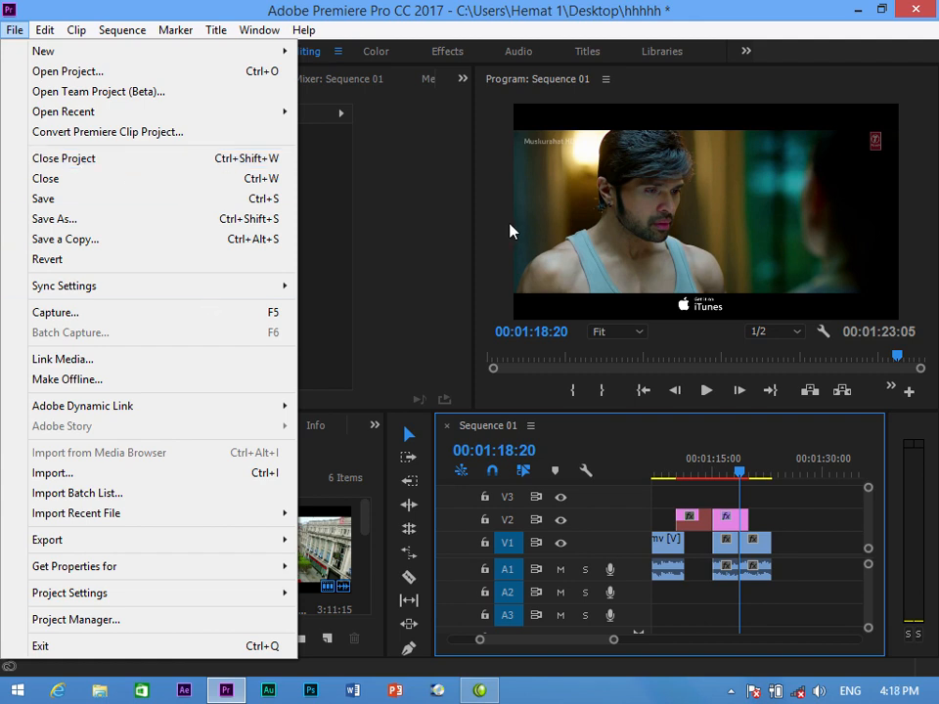
click(76, 160)
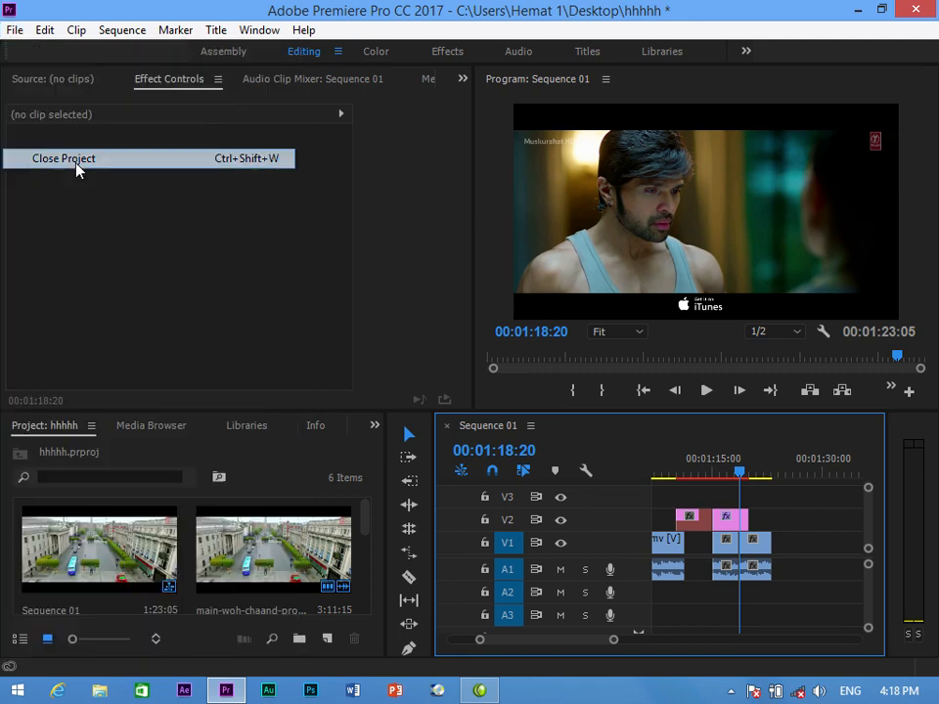
click(484, 370)
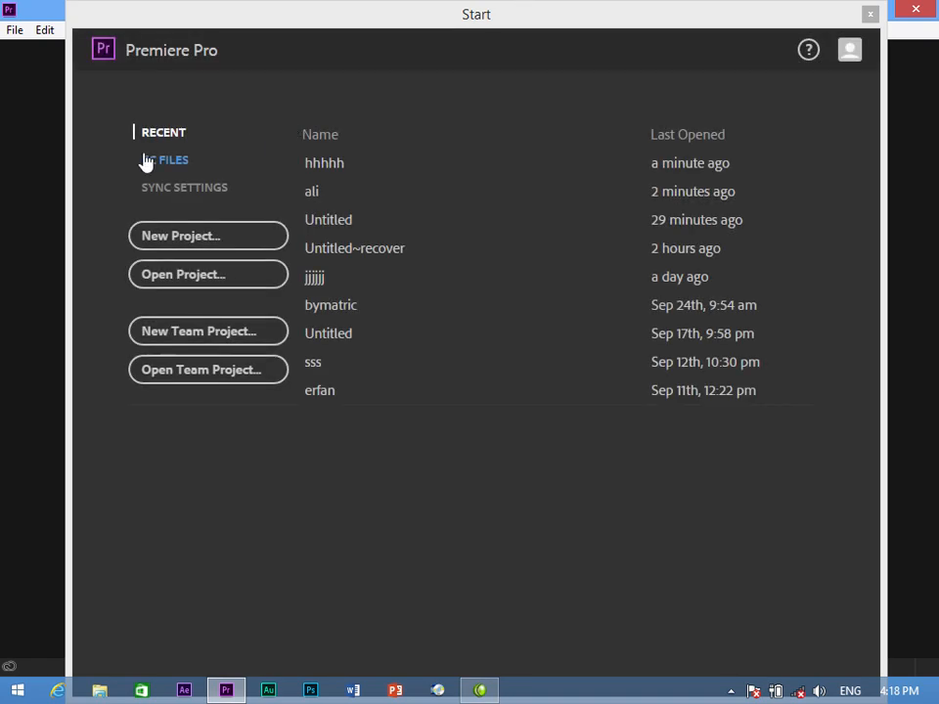
click(189, 239)
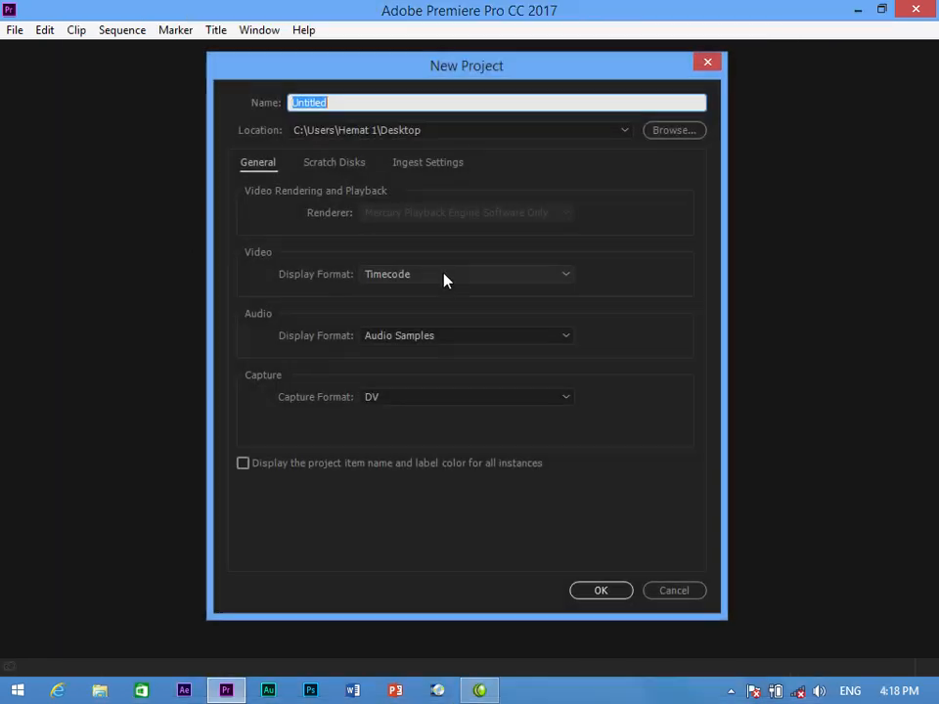
click(601, 592)
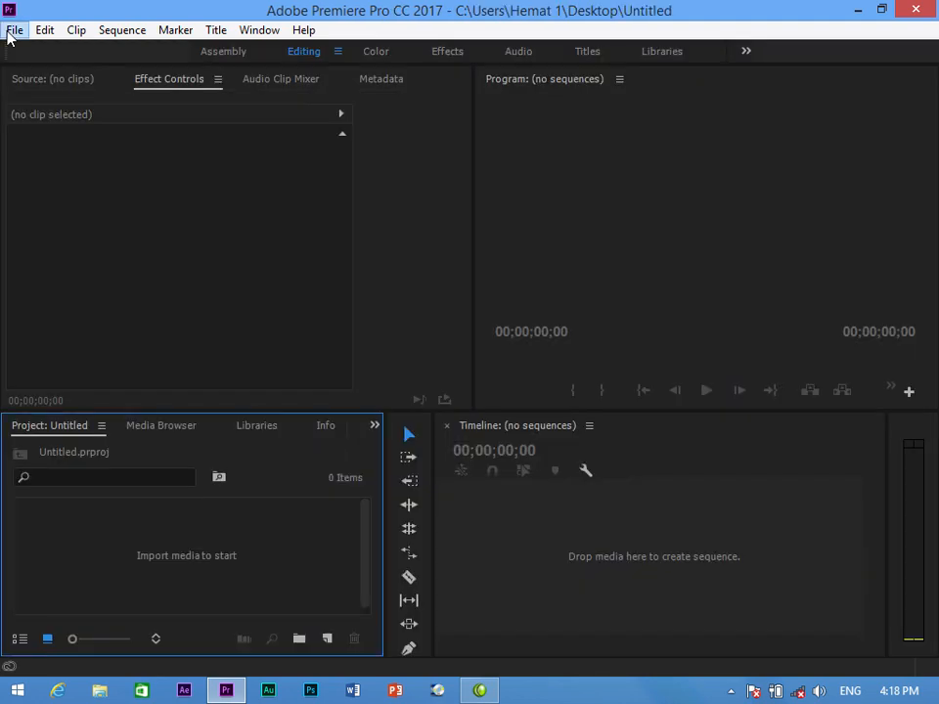
- Save a copy of the Untitled2 project on the desktop as Untitled2 Copy
click(12, 32)
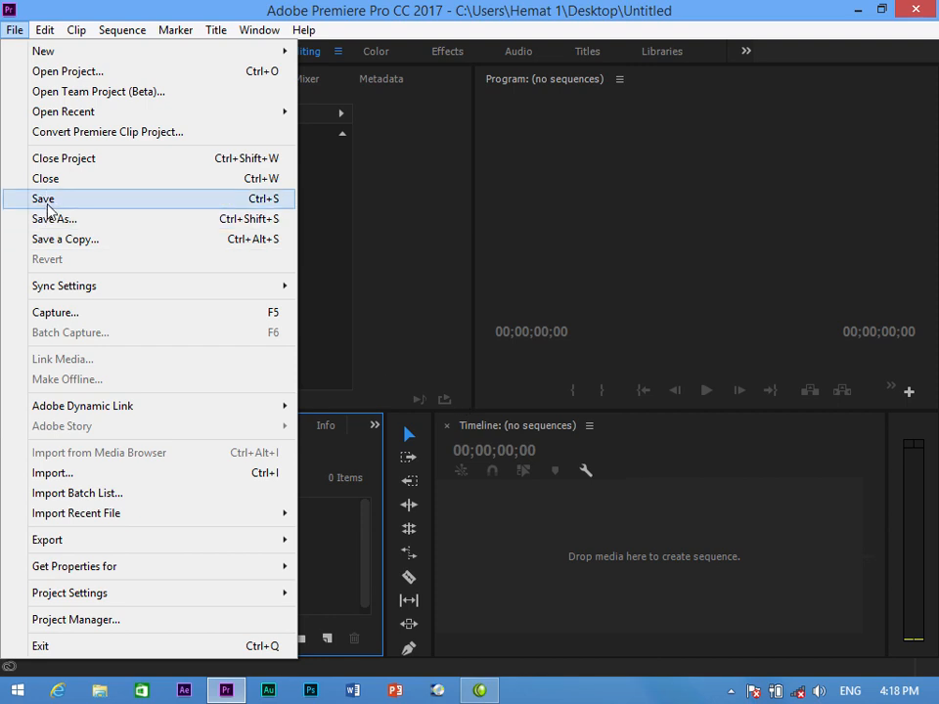
mouse_move(119, 543)
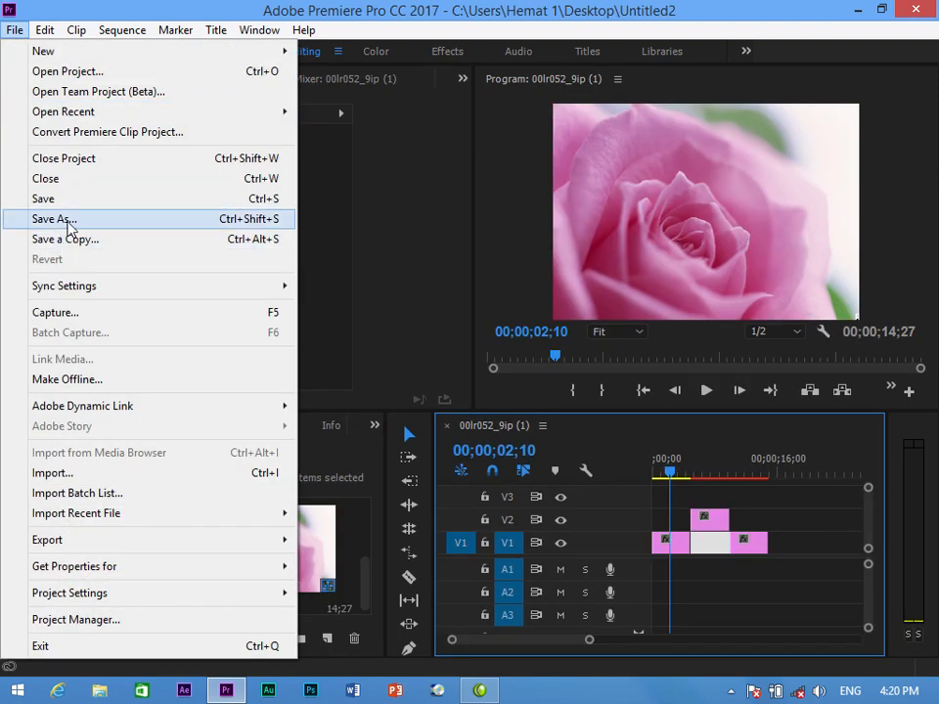
click(62, 246)
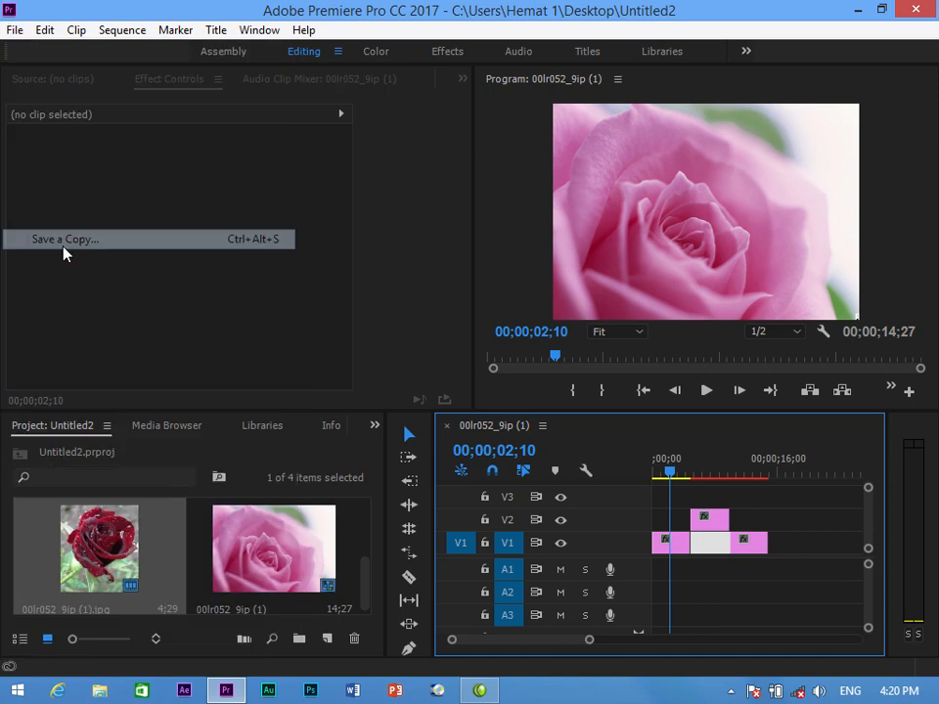
click(428, 451)
- Move the Untitled, Untitled2 and Untitled2 Copy project files from the desktop to the Recycle Bin and return to Premiere Pro
click(857, 9)
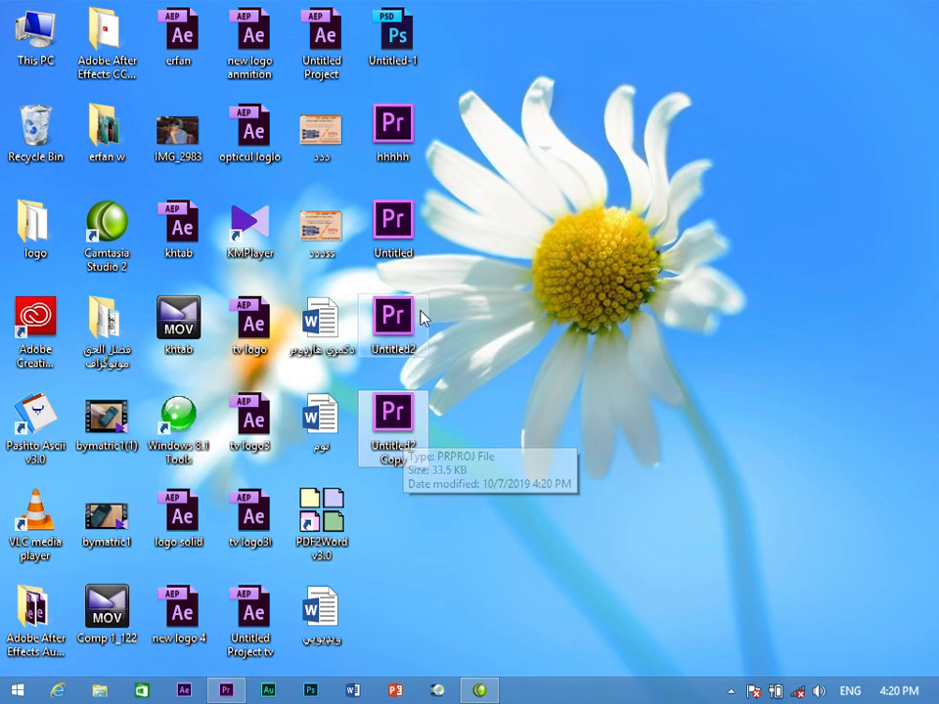
drag(445, 209, 371, 449)
drag(398, 247, 47, 143)
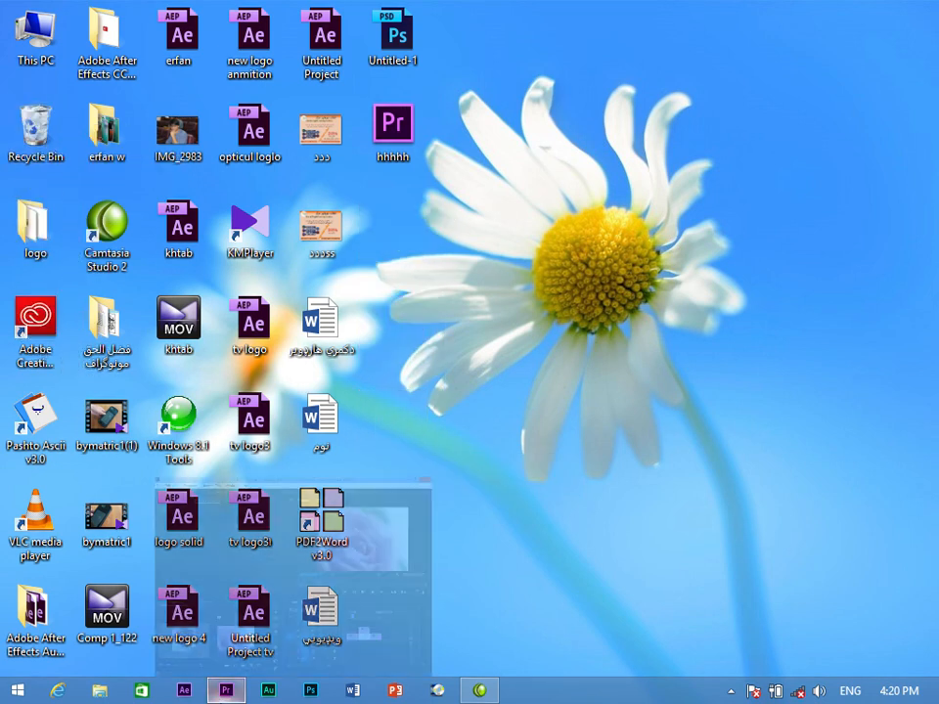
click(226, 691)
click(15, 30)
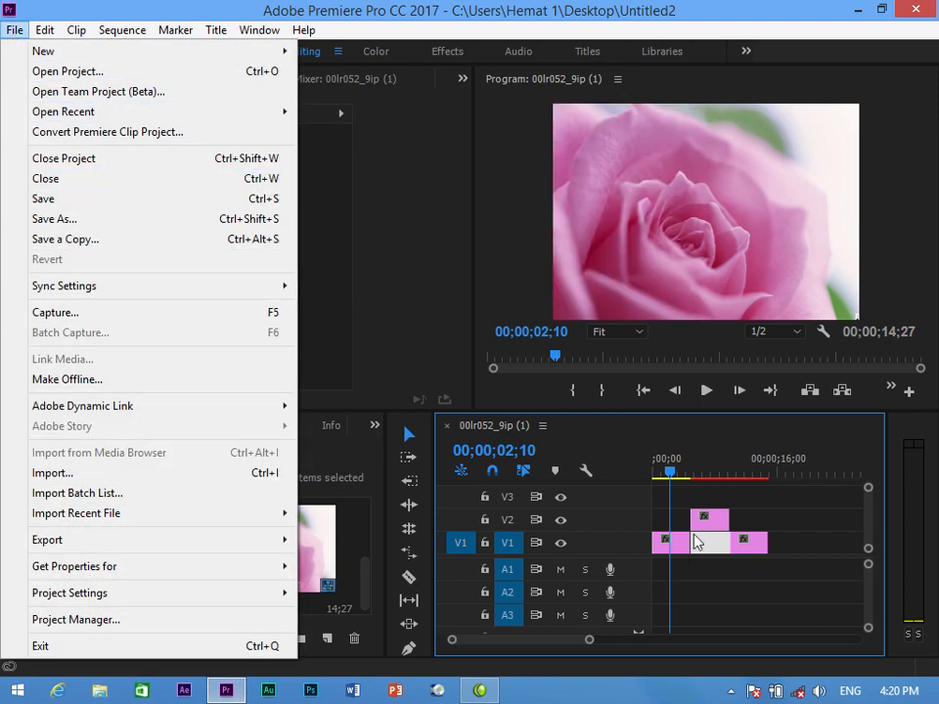
click(697, 495)
drag(789, 502, 664, 611)
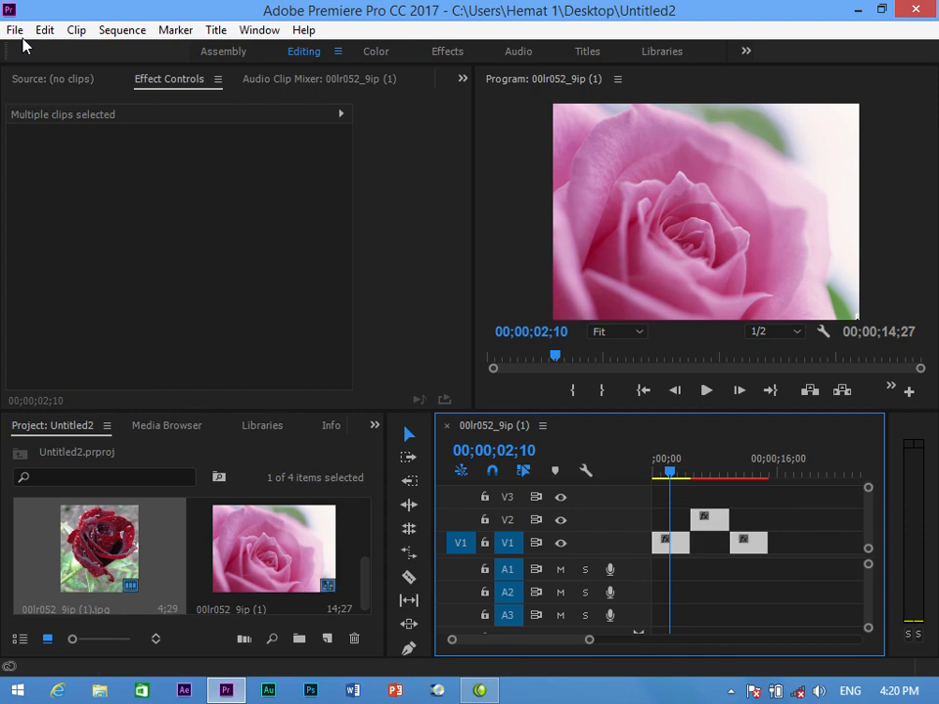
click(15, 29)
mouse_move(284, 289)
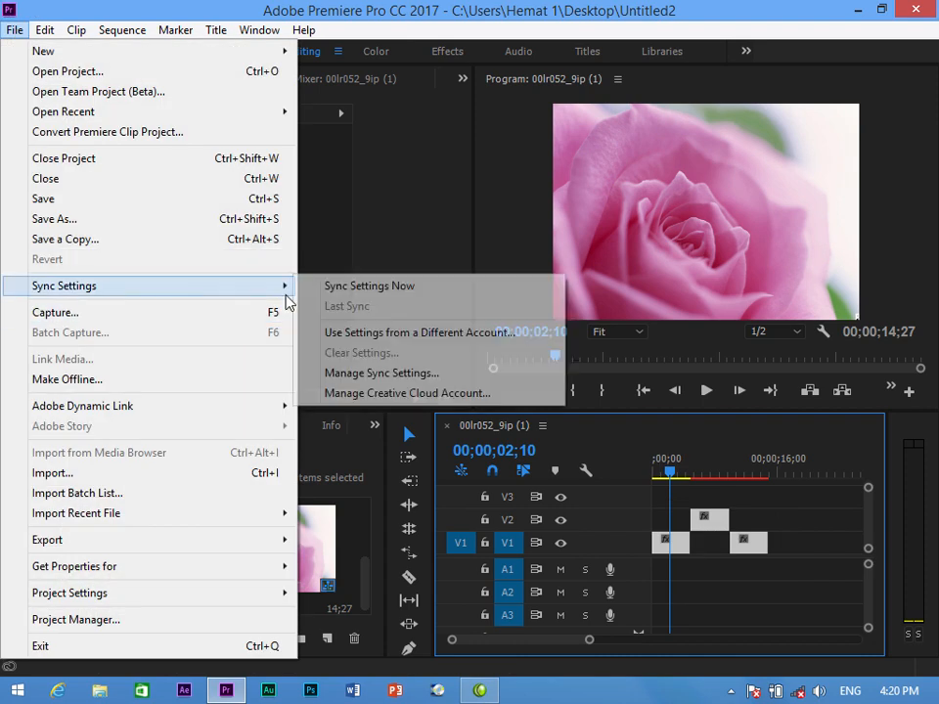
click(322, 252)
- Delete the 00lr052_9ip (1) sequence from the project and import a video from the hand folder on drive E:
click(287, 578)
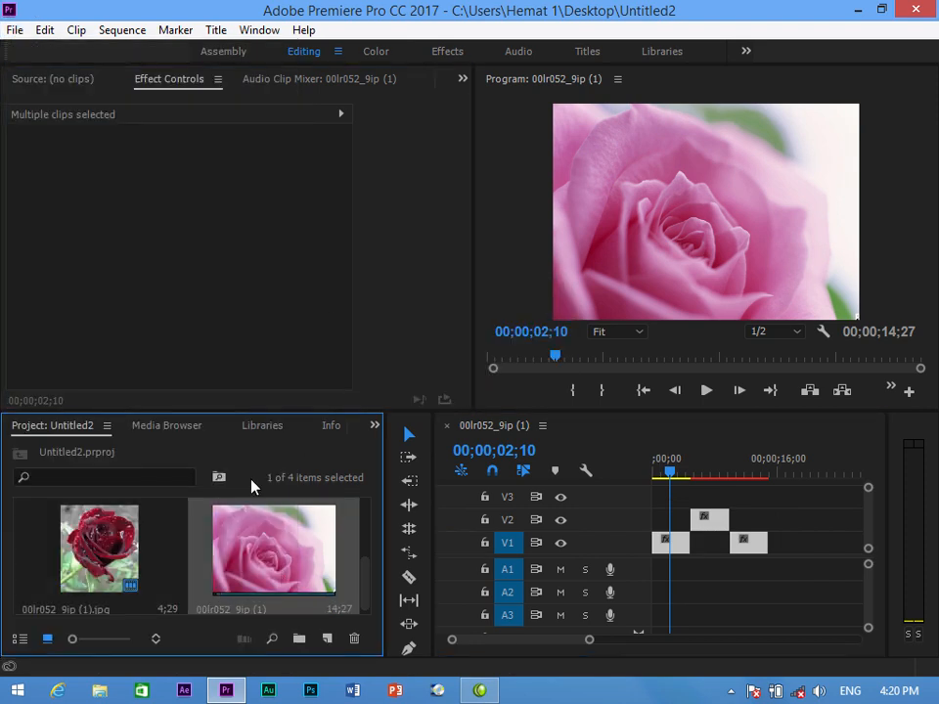
key(Delete)
double_click(260, 551)
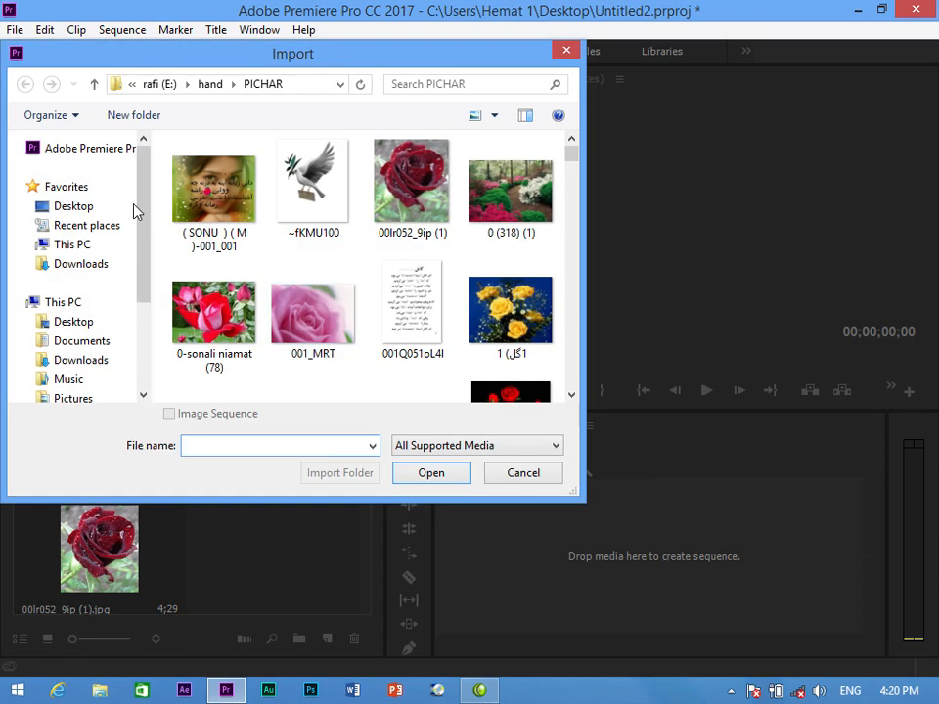
click(94, 84)
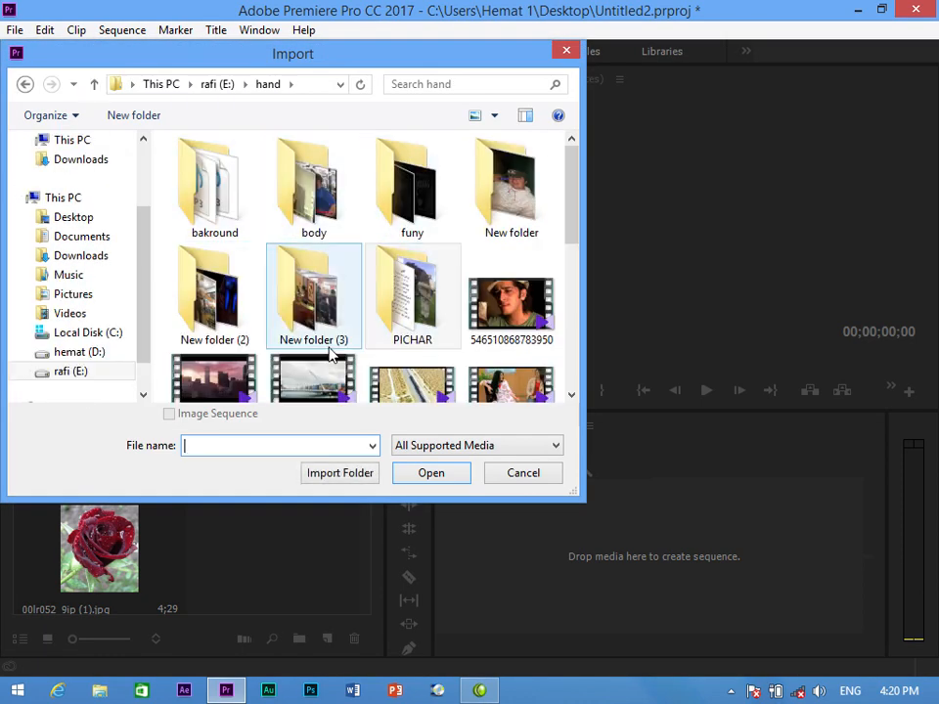
click(335, 389)
click(431, 473)
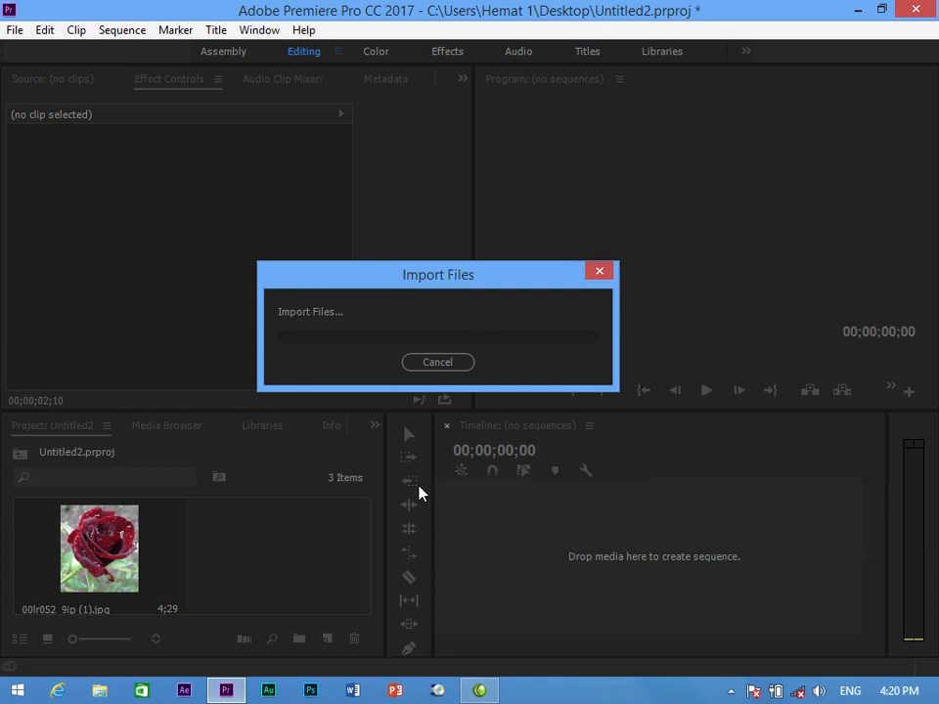
- Create a sequence from the imported bekhudi-promo-Muskurahat.Com video and move the playhead to 00:01:13:17
drag(274, 546, 645, 548)
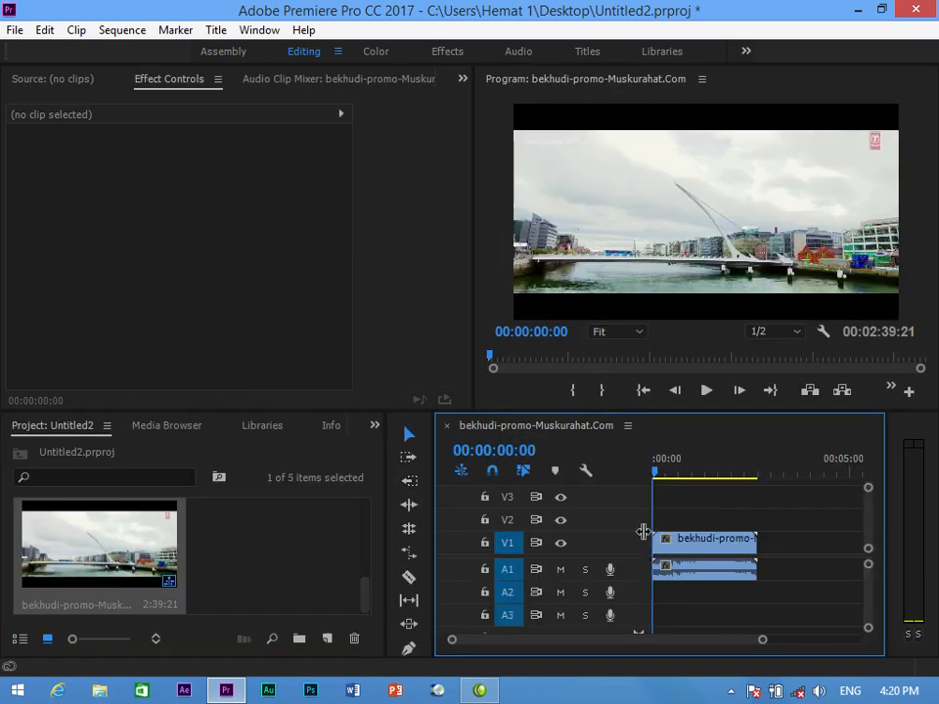
click(702, 474)
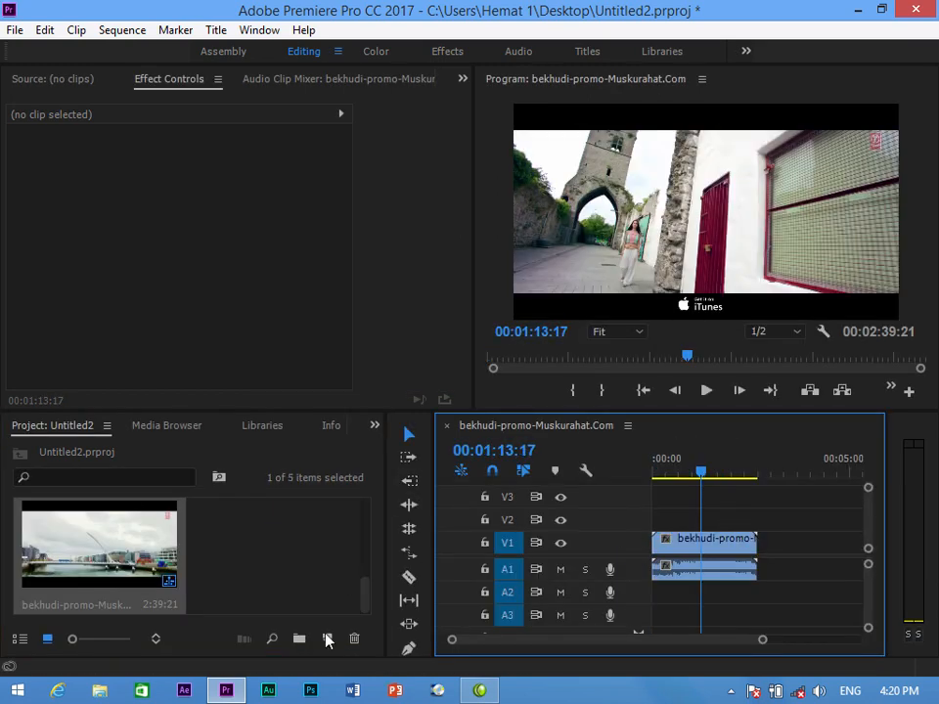
- Split the timeline clip at the playhead and a little further along, and delete the section between the two cuts
click(409, 577)
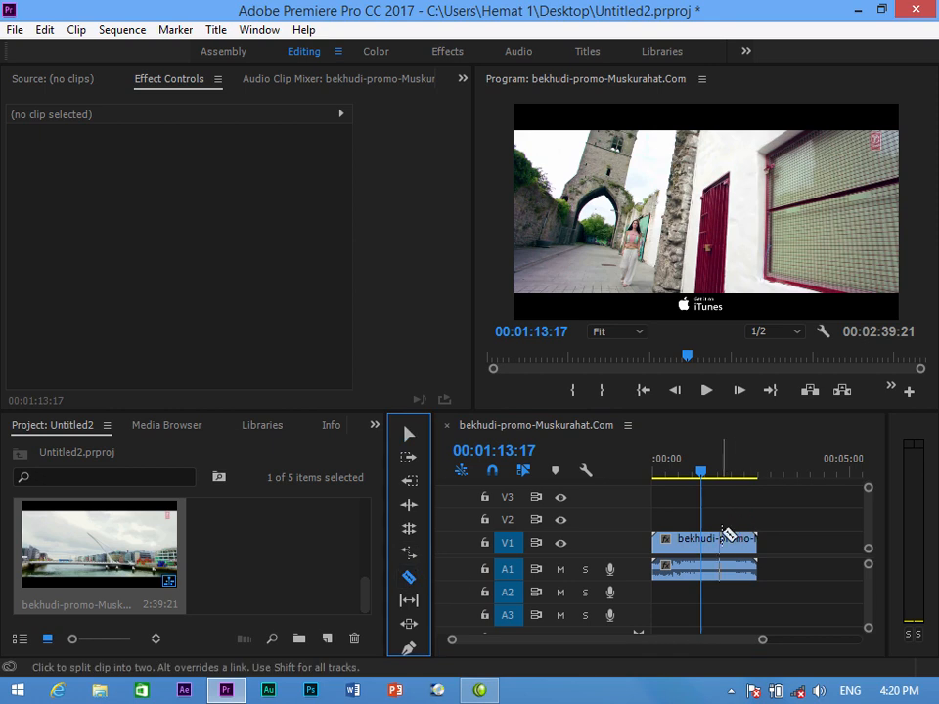
click(721, 543)
click(410, 433)
click(713, 548)
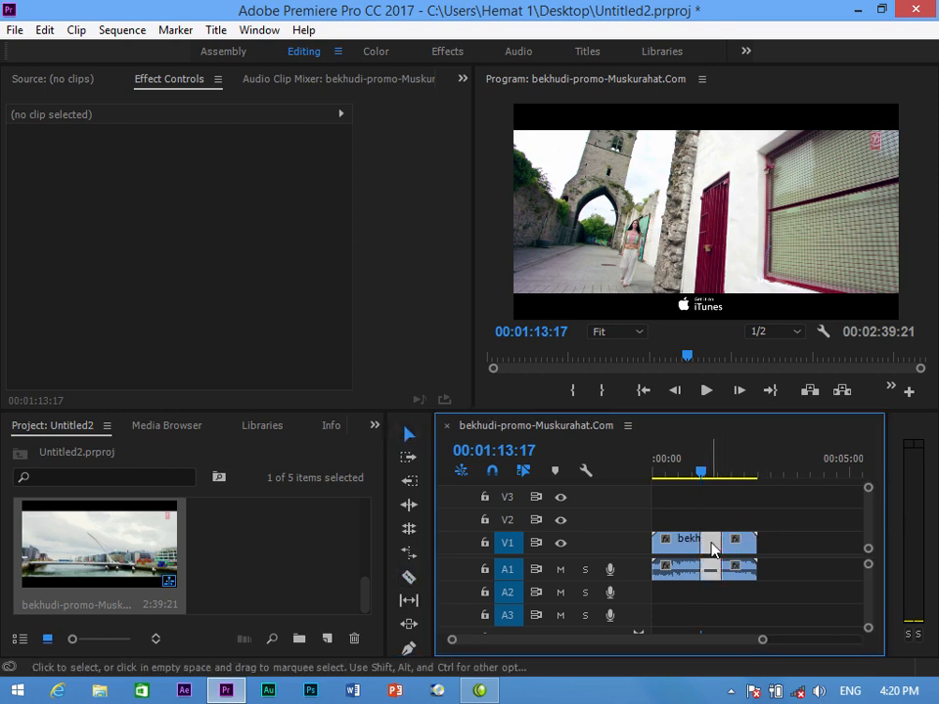
key(Delete)
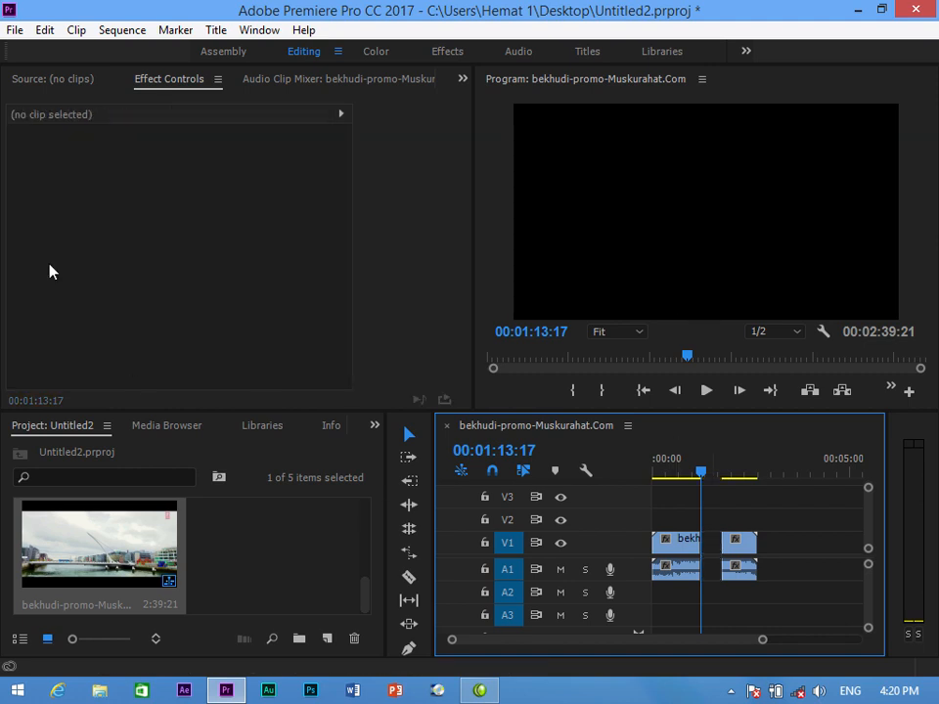
- Revert the Untitled2 project, discarding its changes, and dismiss the Start window
click(14, 30)
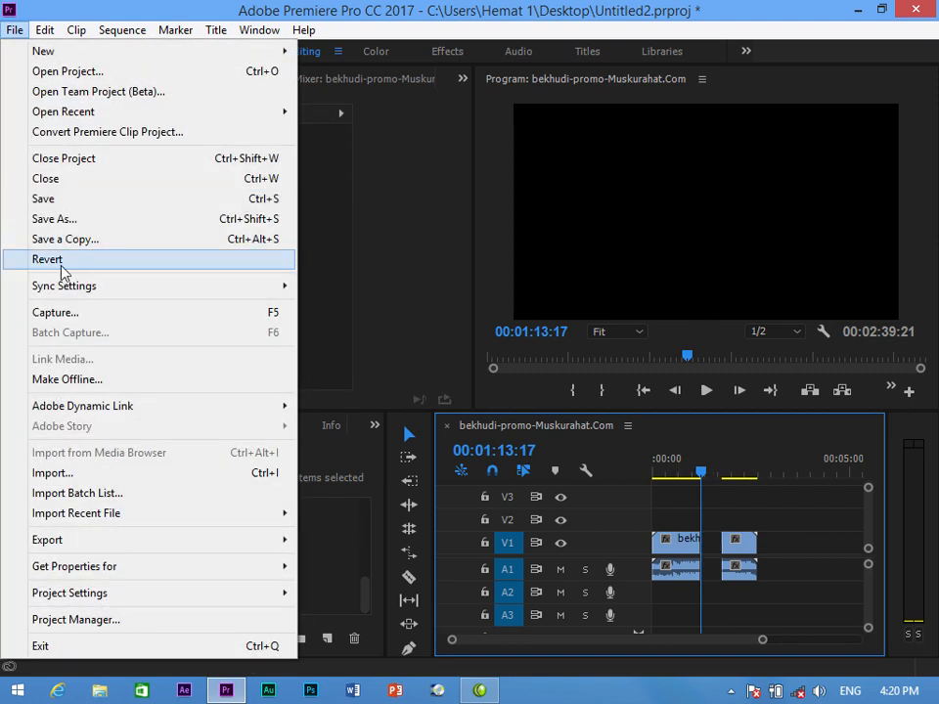
click(47, 260)
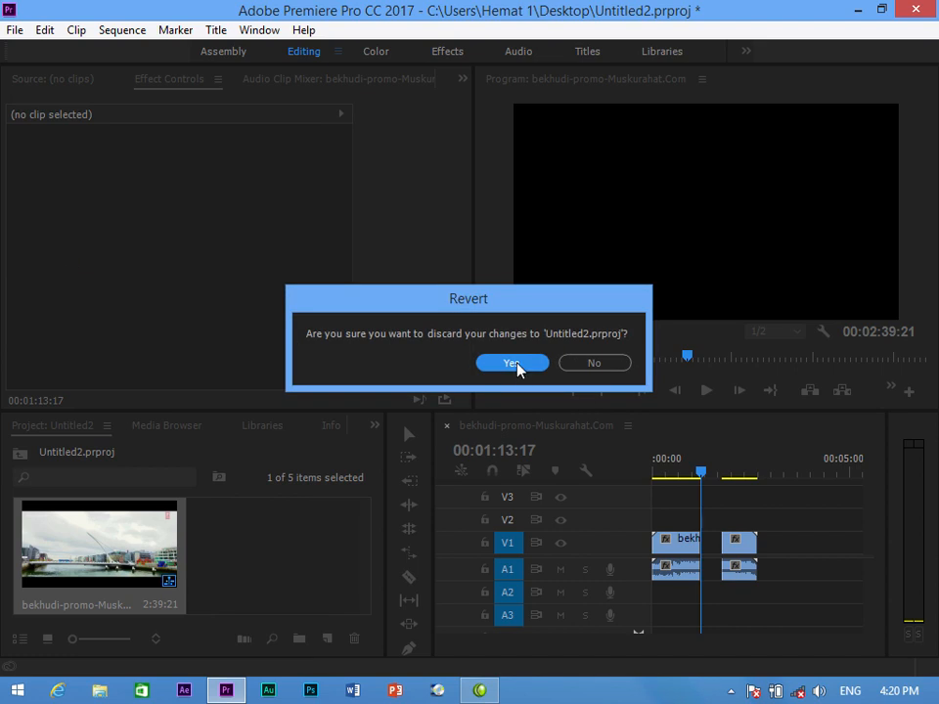
click(512, 362)
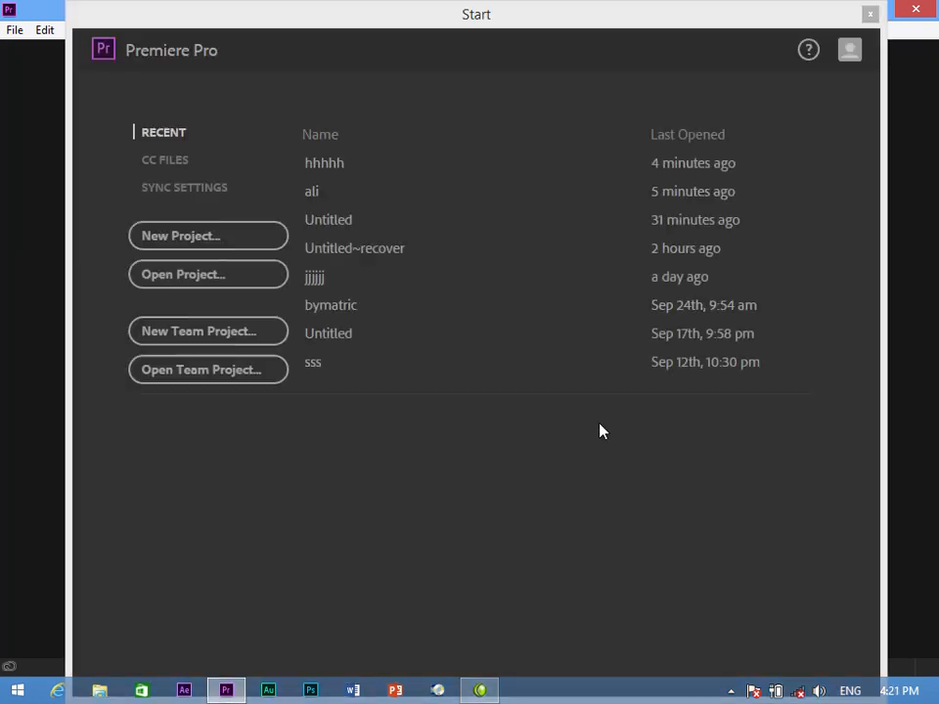
click(870, 13)
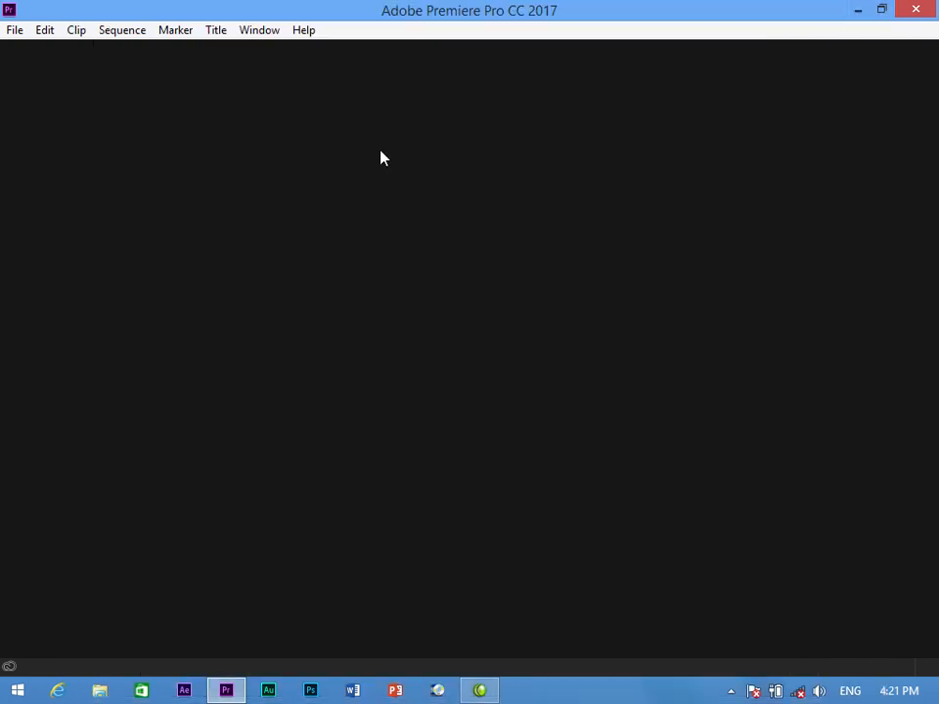
- Create a new project named Untitled on the Desktop with the default settings
click(15, 29)
mouse_move(59, 50)
click(346, 57)
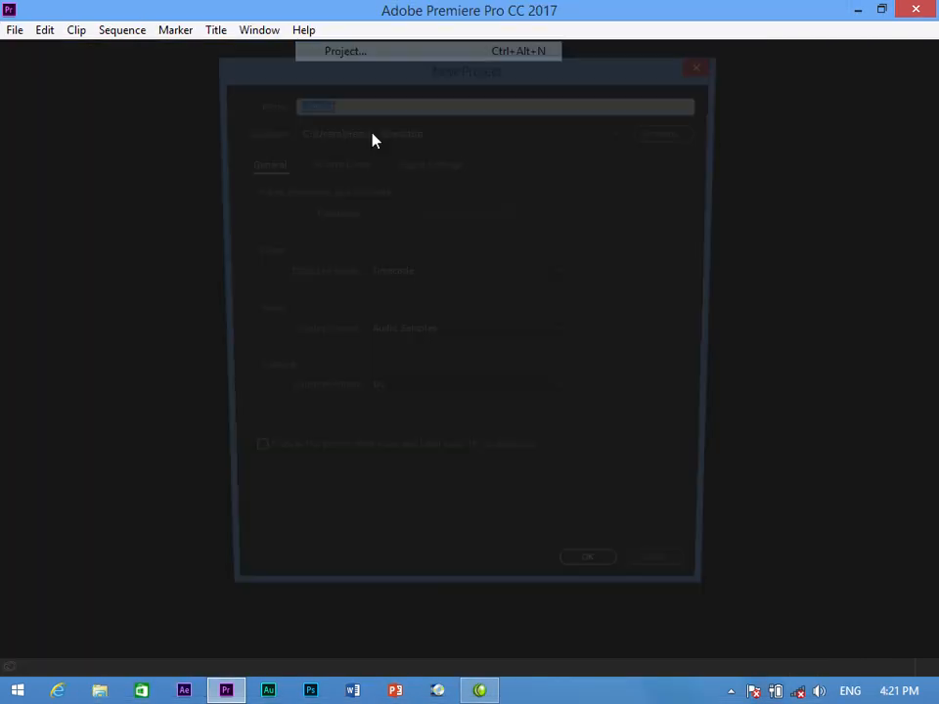
click(577, 589)
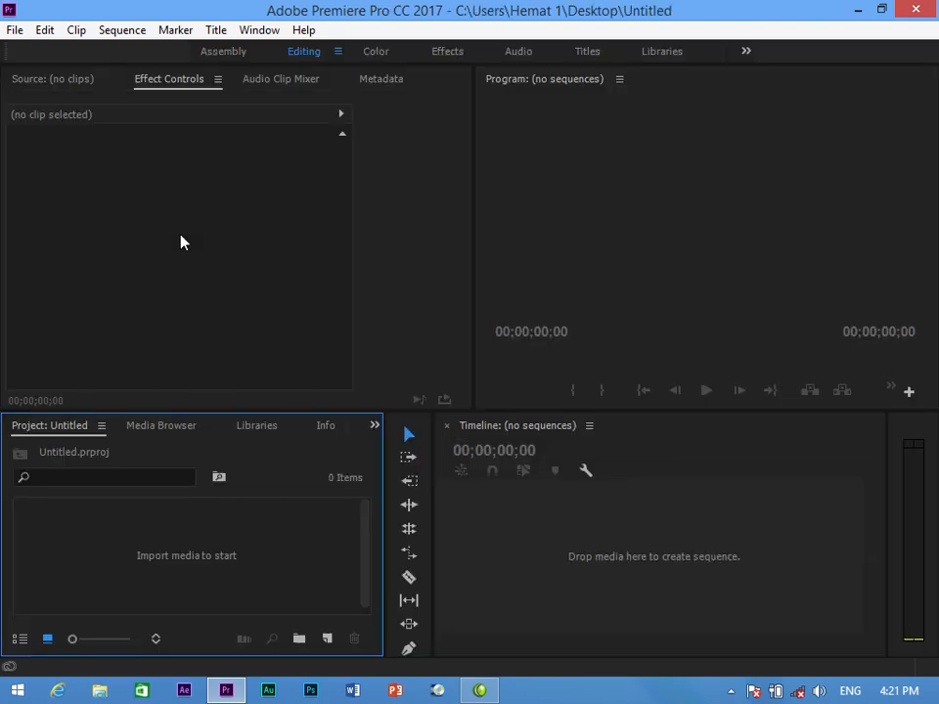
- Look through the Sync Settings commands and narrow the Effect Controls panel area to enlarge the Program monitor
click(14, 29)
mouse_move(64, 289)
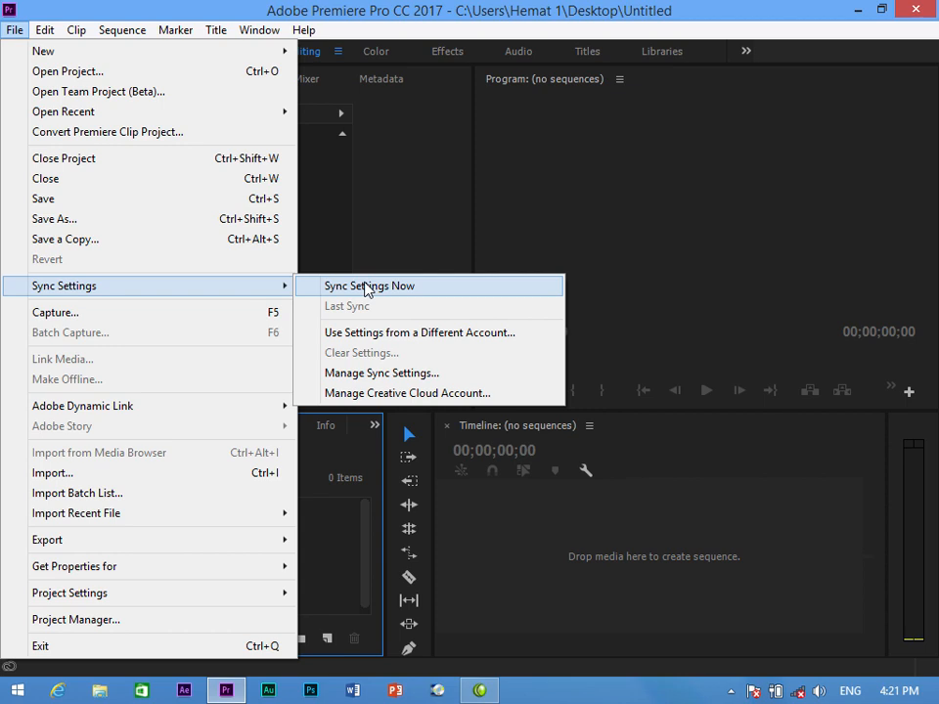
click(337, 216)
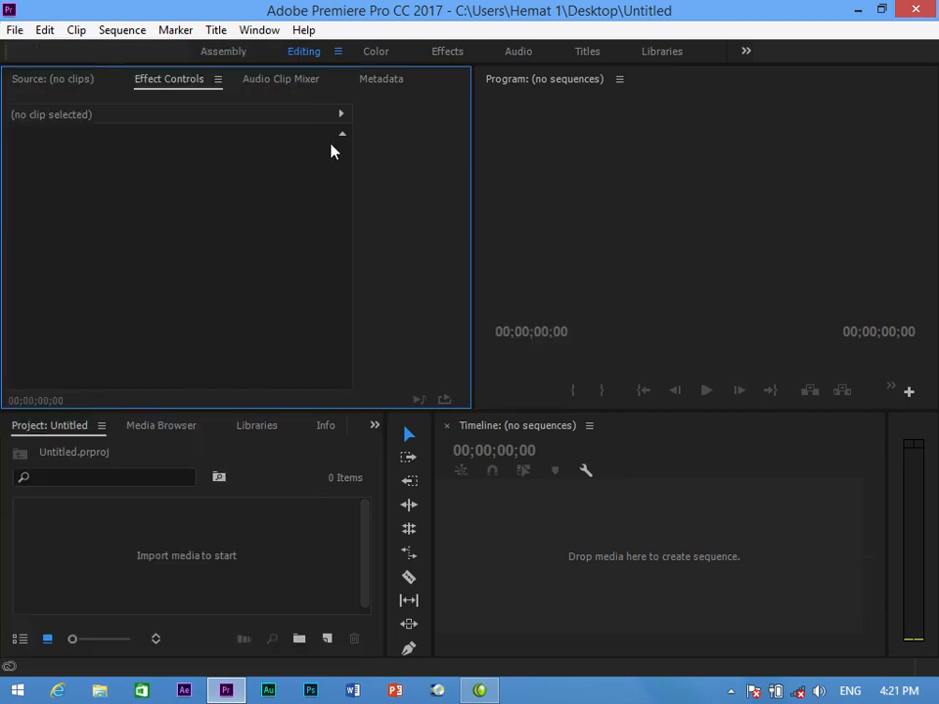
drag(473, 248, 370, 245)
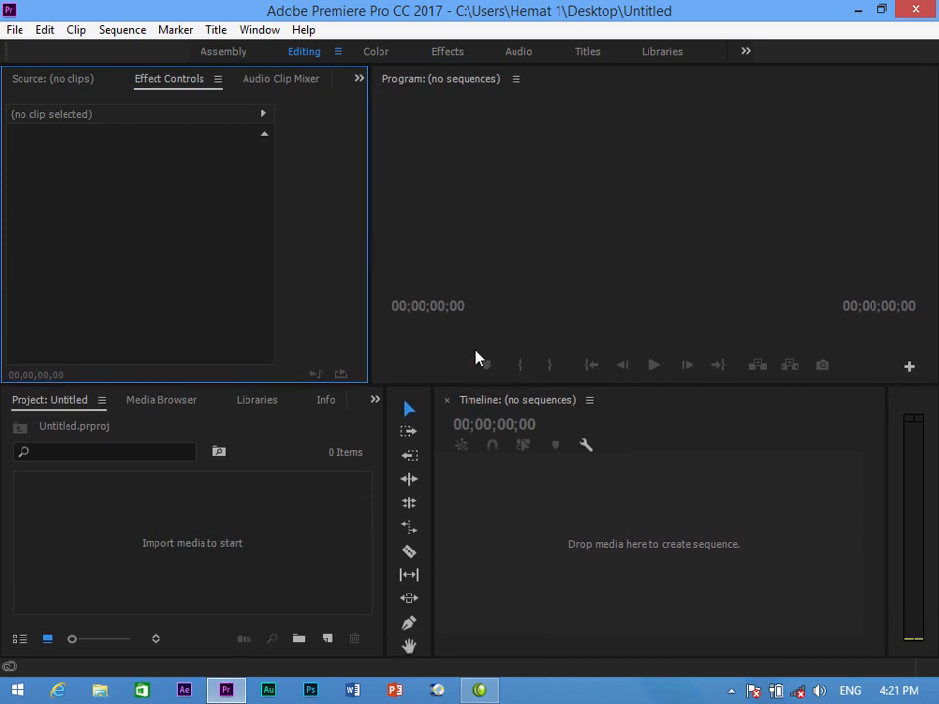
- Try to sync the settings now and dismiss the Creative Cloud authentication window
click(8, 31)
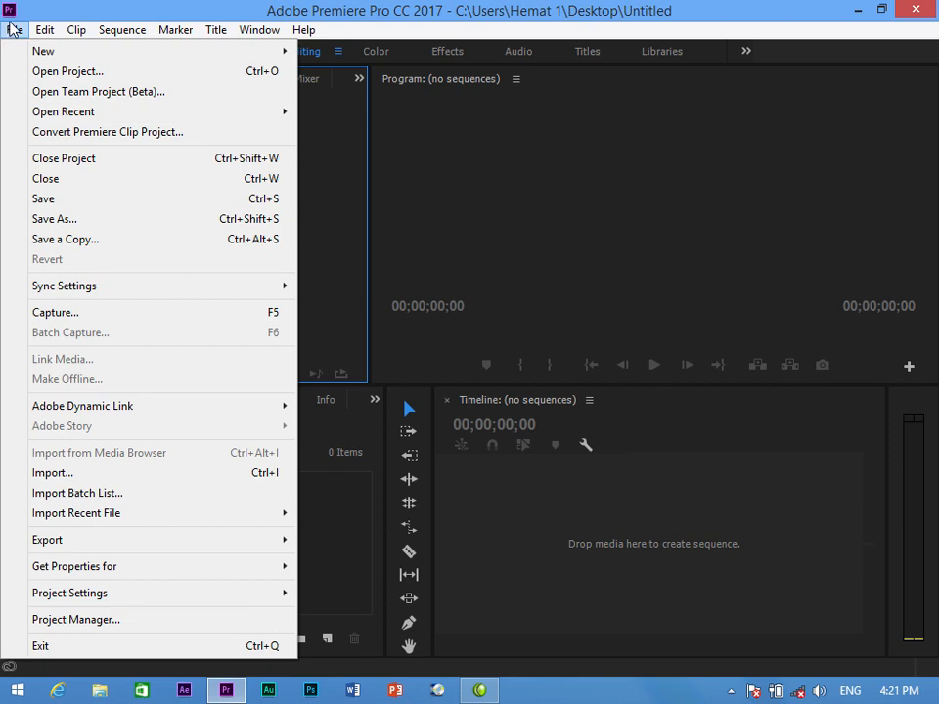
mouse_move(114, 293)
click(376, 289)
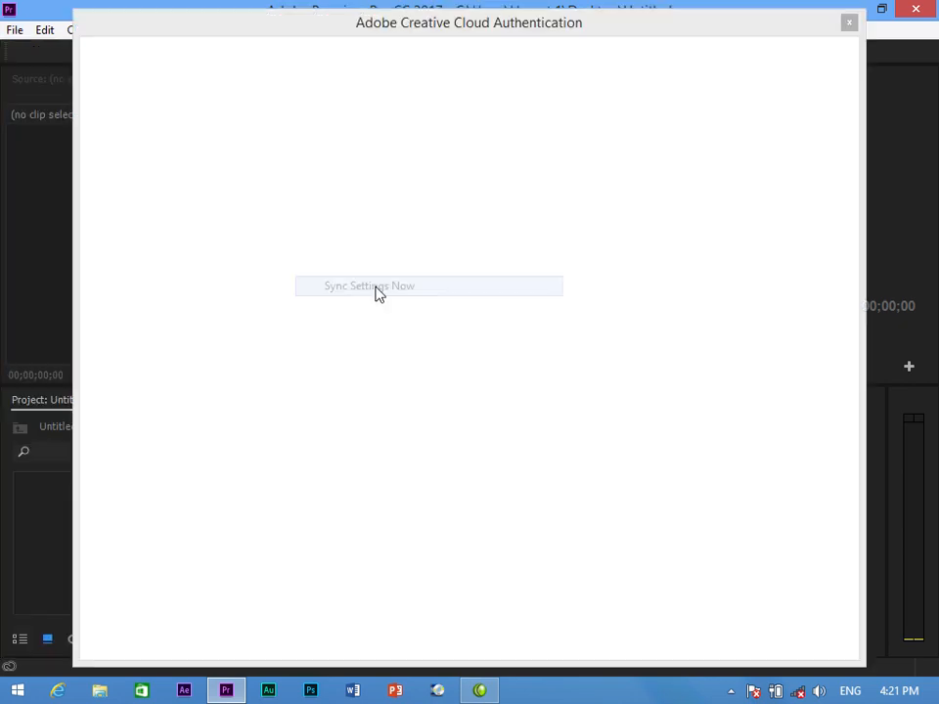
click(852, 22)
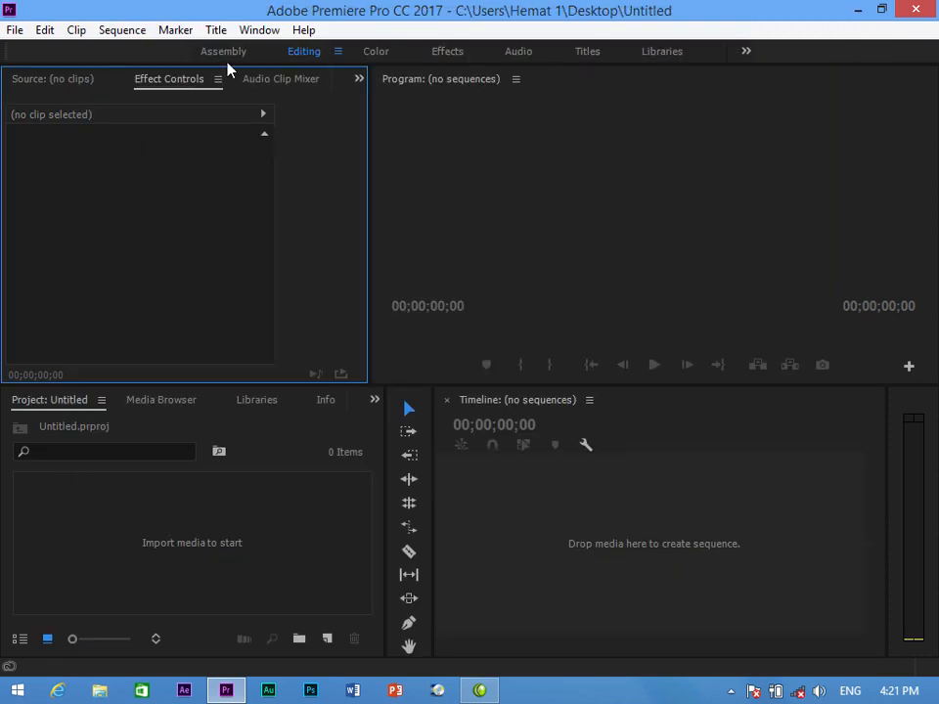
- Open the Sync Settings preferences to examine the synced items and the syncing behaviour
click(14, 30)
mouse_move(78, 30)
mouse_move(42, 35)
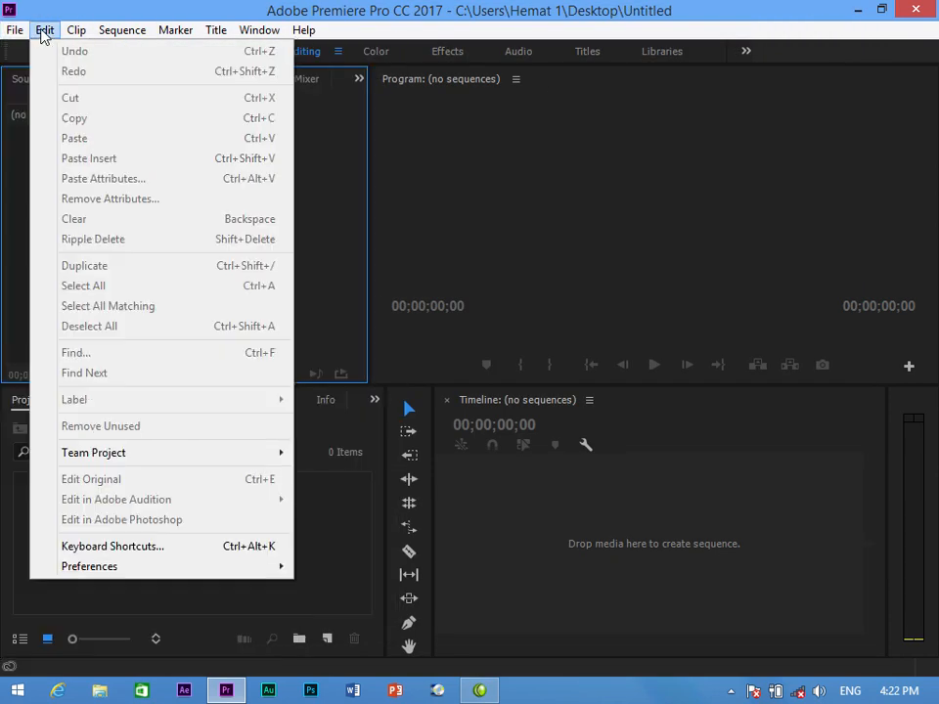
mouse_move(194, 568)
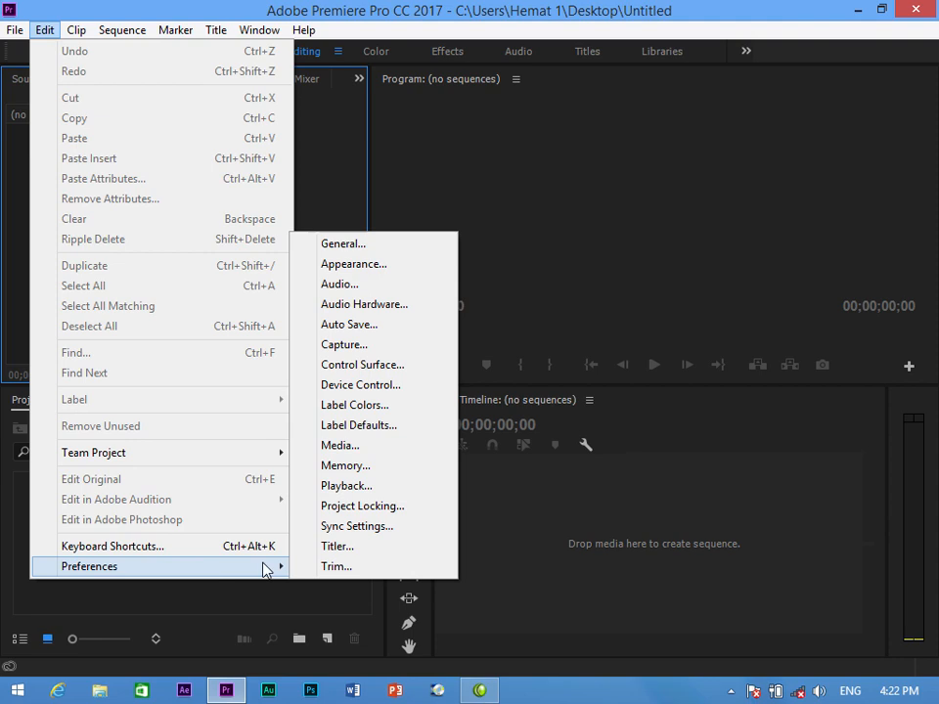
click(369, 536)
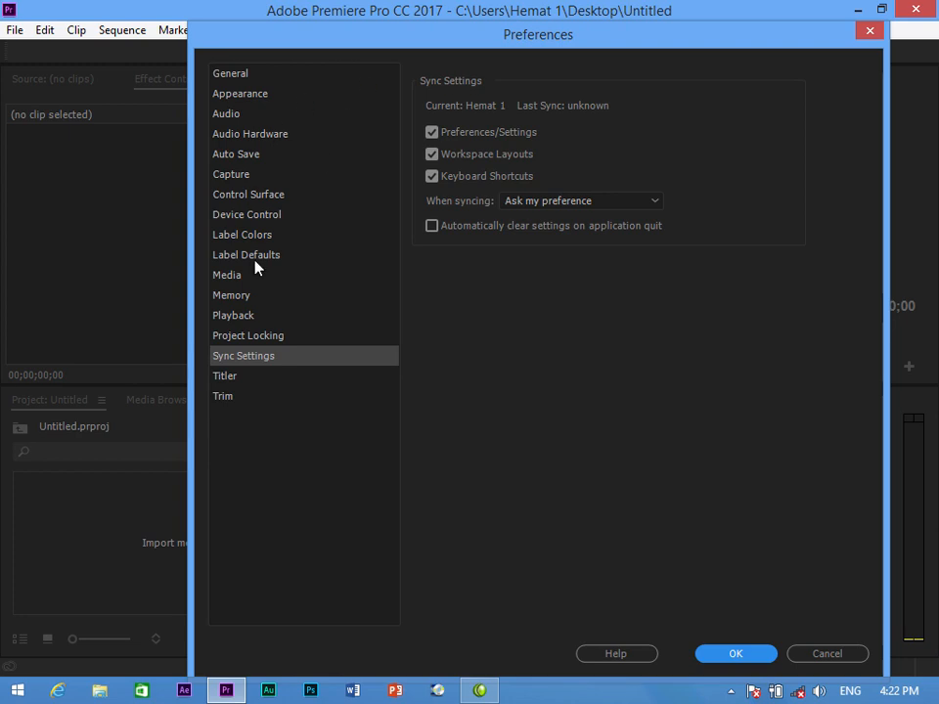
- Examine the Label Defaults and Label Colors preferences, including the Violet colour picker, and close the preferences without changes
click(241, 256)
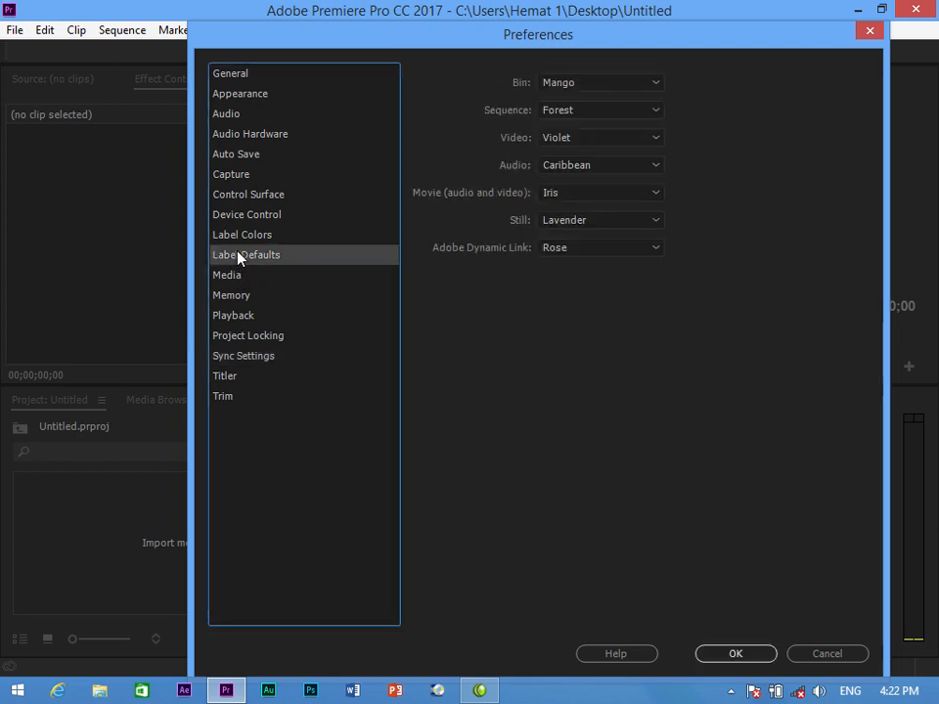
click(232, 236)
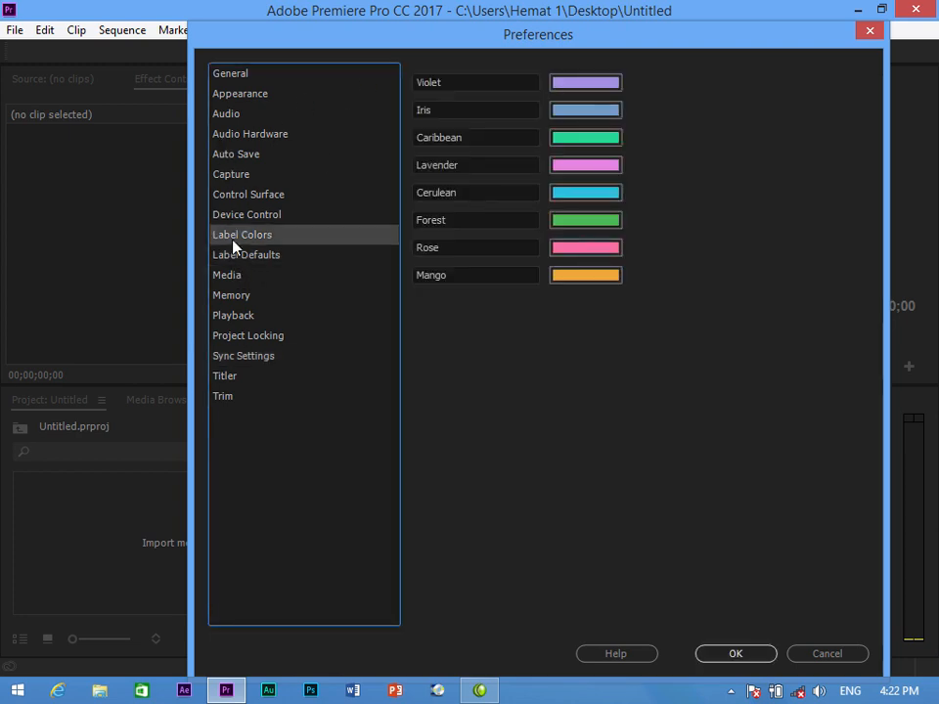
click(577, 93)
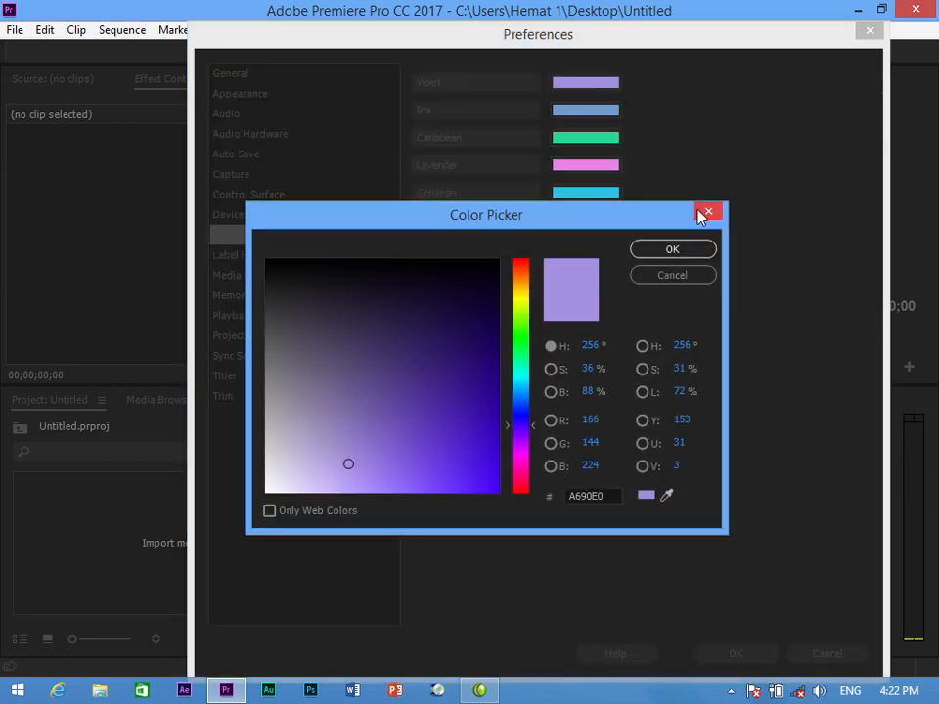
click(707, 213)
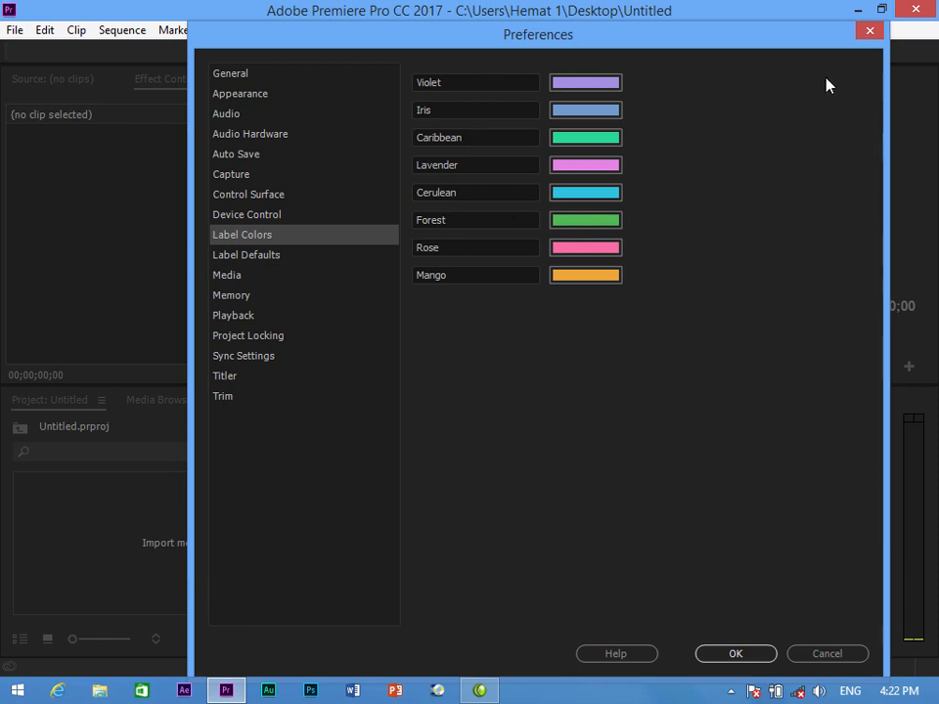
click(869, 30)
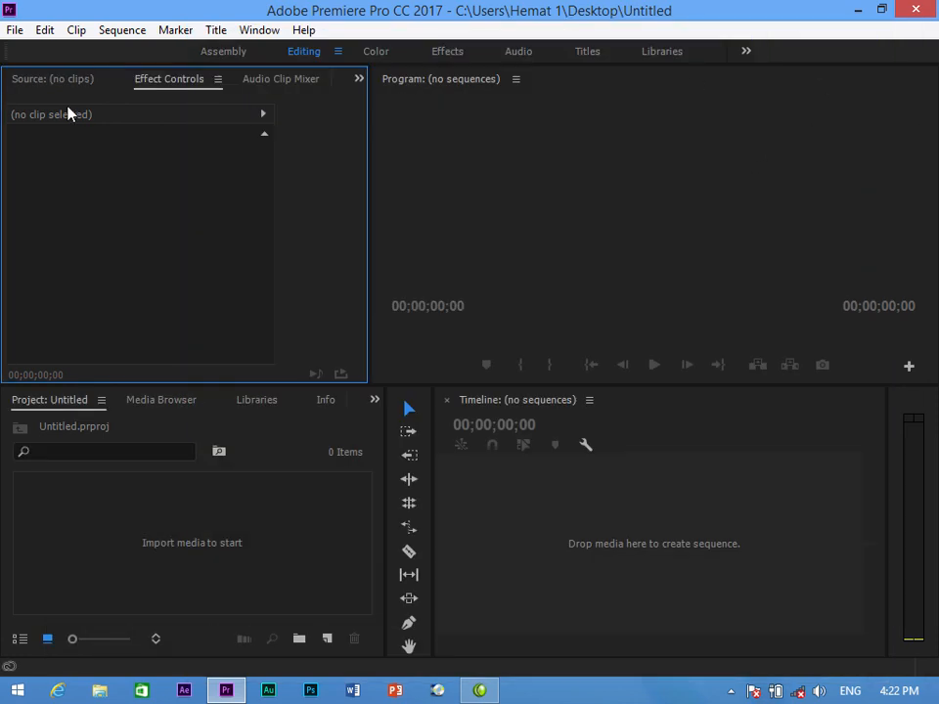
- Open the Capture window, shrink it and reposition it so that its setup and clip data fields can be examined
click(14, 31)
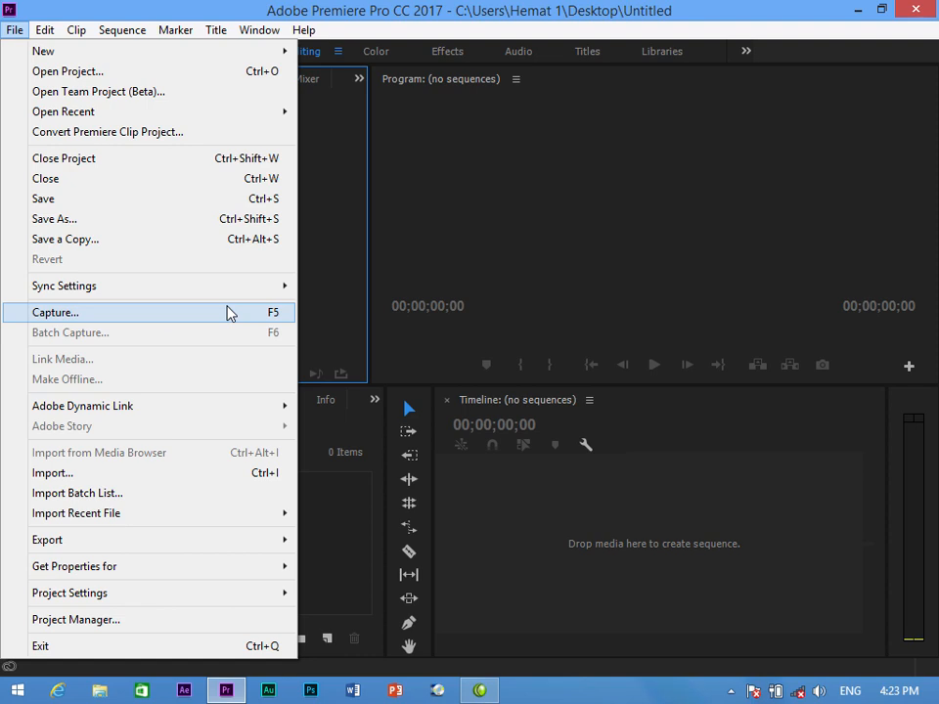
click(43, 315)
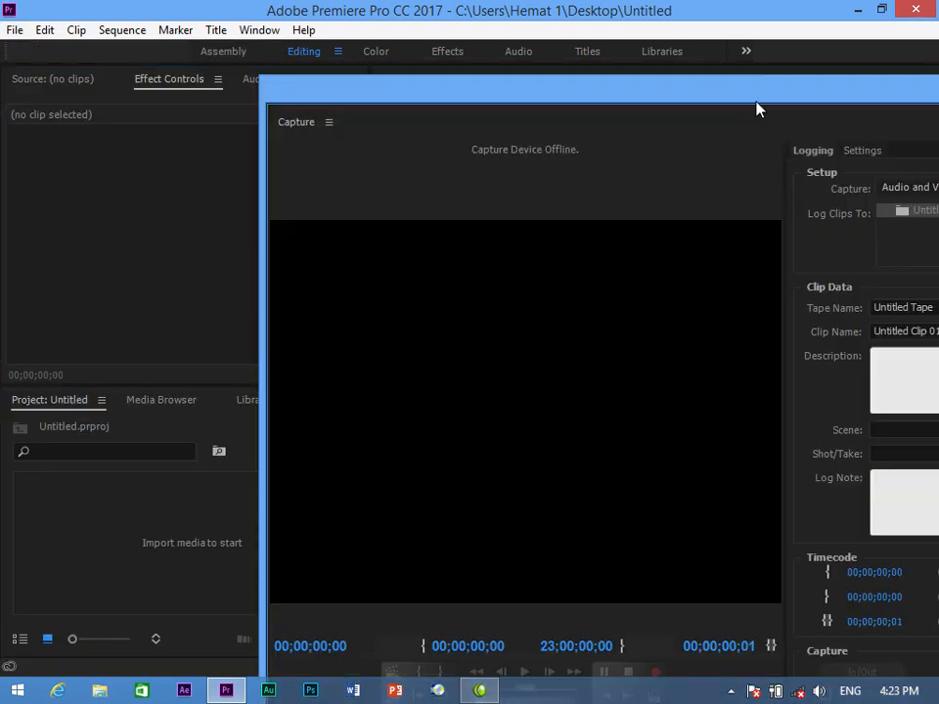
drag(702, 97, 531, 47)
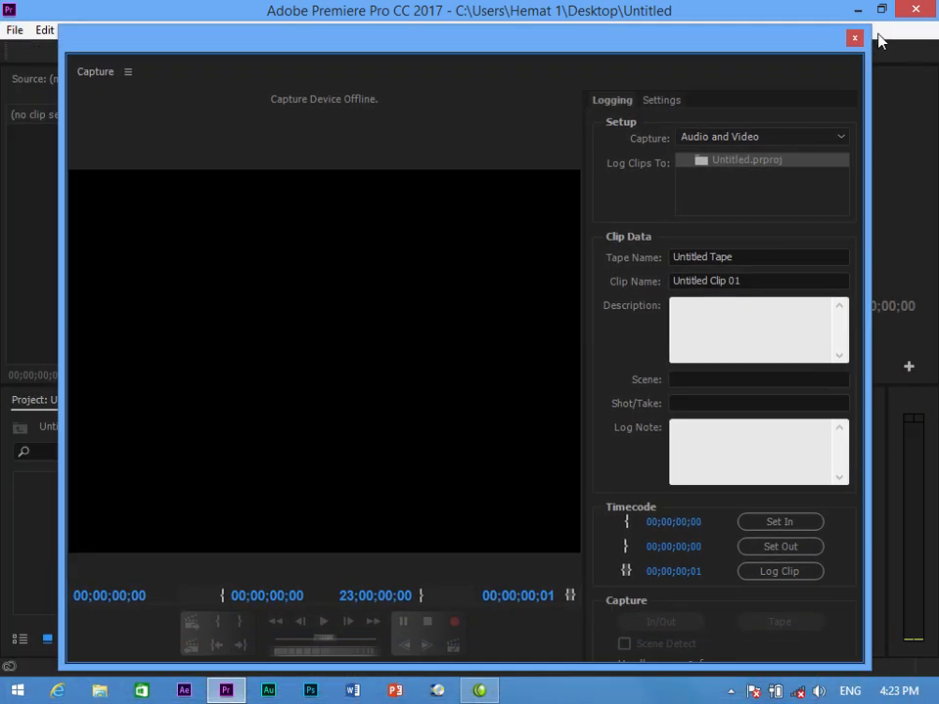
drag(868, 34, 698, 134)
drag(620, 154, 656, 84)
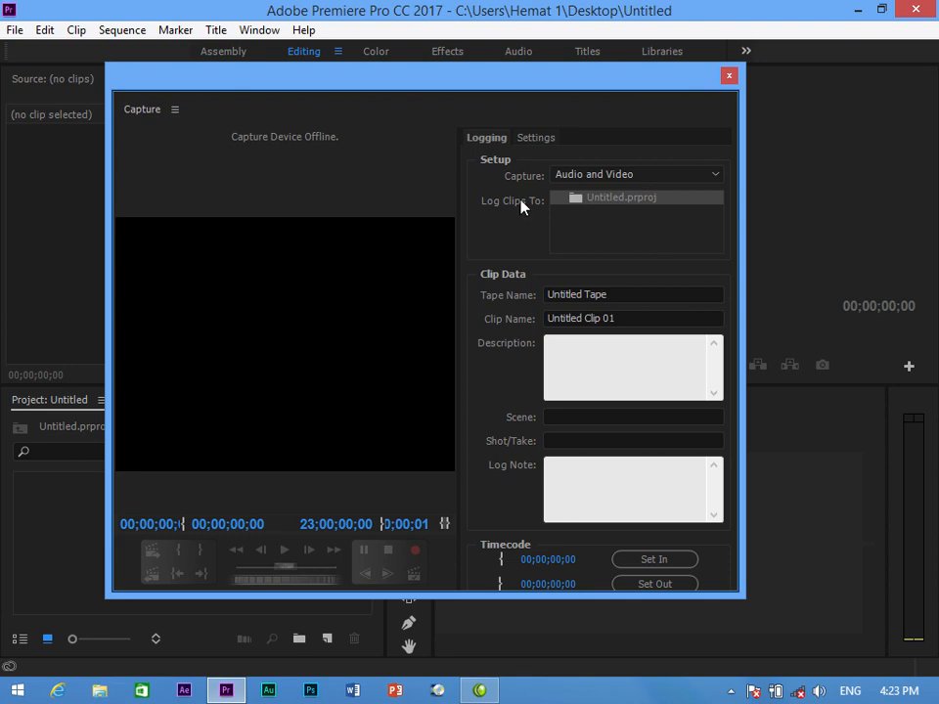
- Switch the capture setup to Audio, to Video, and back to Audio and Video, and leave the Capture window
click(657, 176)
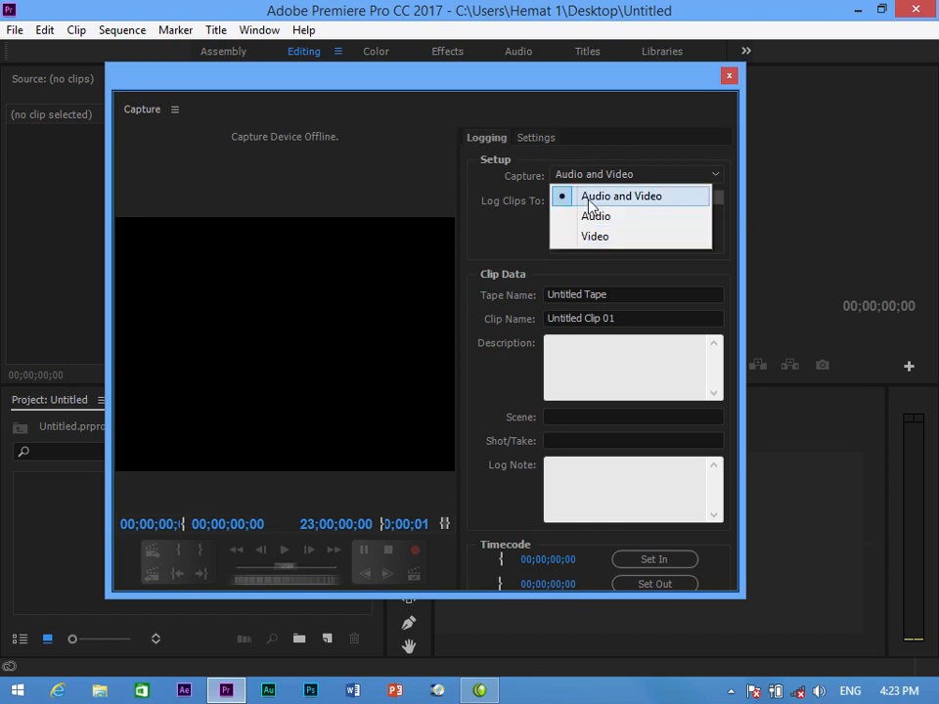
click(616, 222)
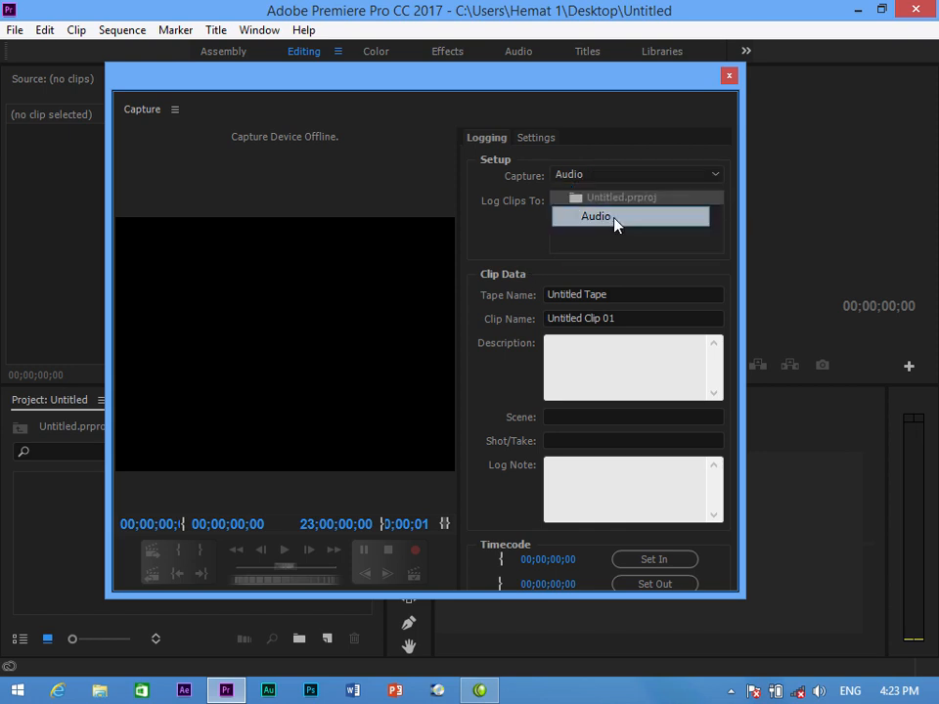
click(626, 178)
click(606, 237)
click(616, 177)
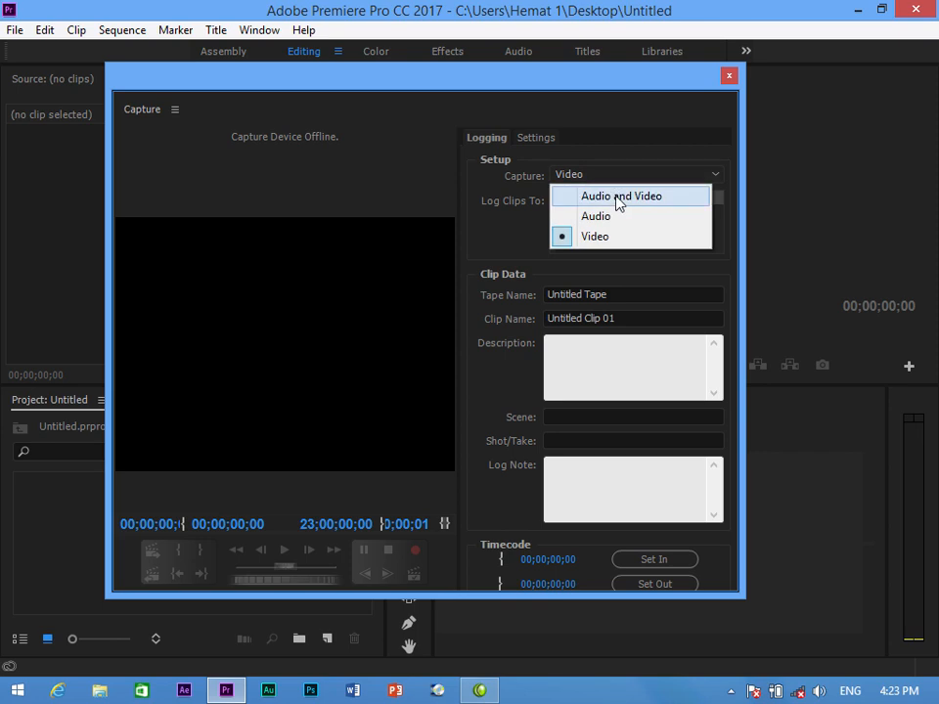
click(618, 198)
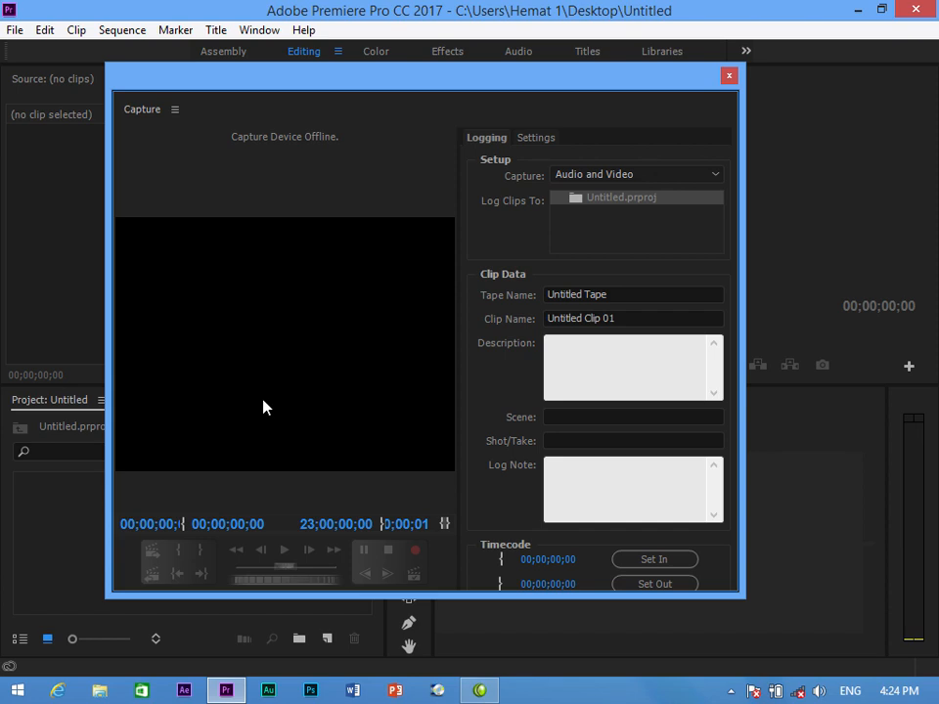
drag(685, 89, 564, 84)
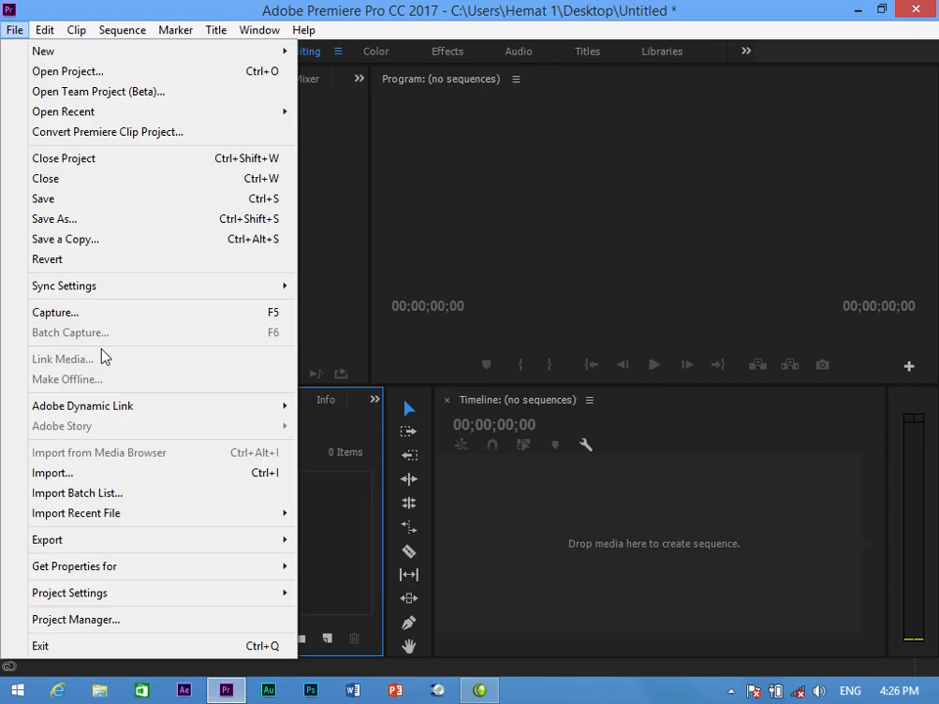
- Import the Dard_Dilo_Ke_1080p video from the E:\hand folder into the project
double_click(323, 524)
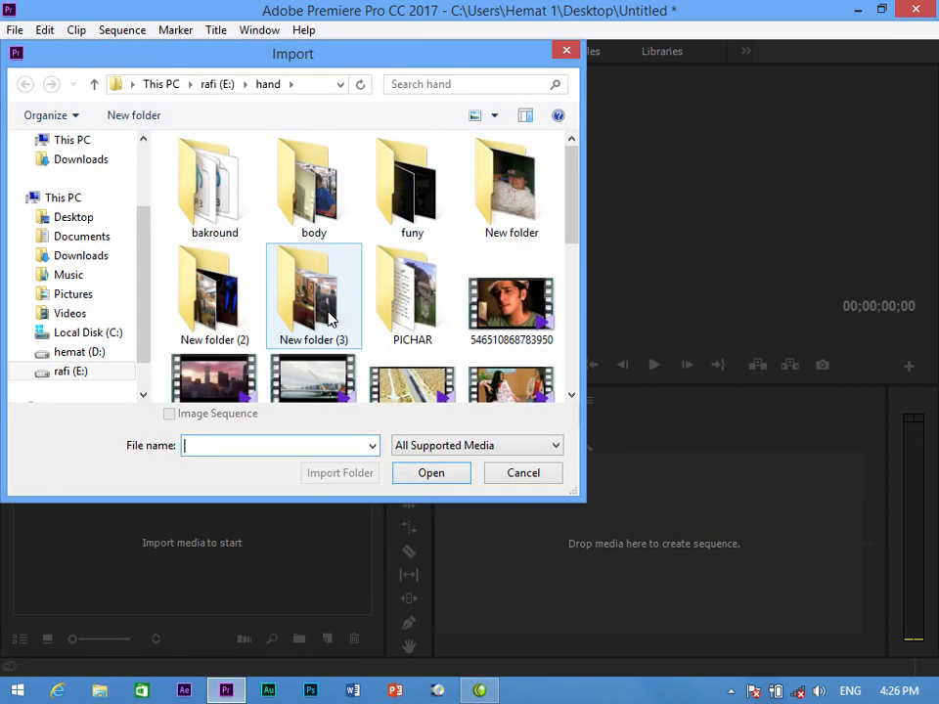
click(412, 383)
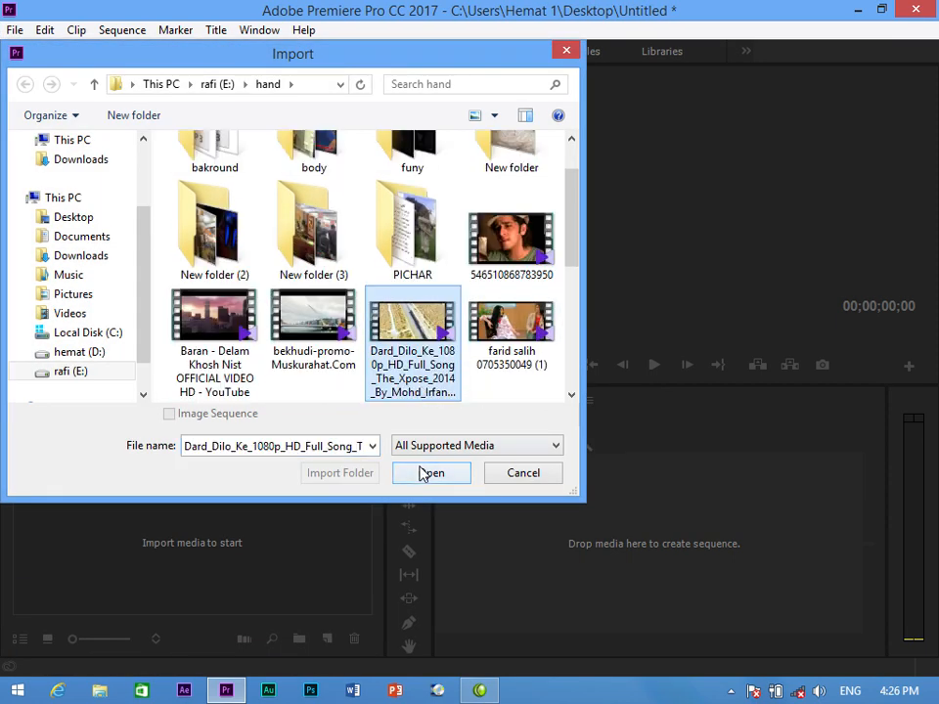
click(428, 474)
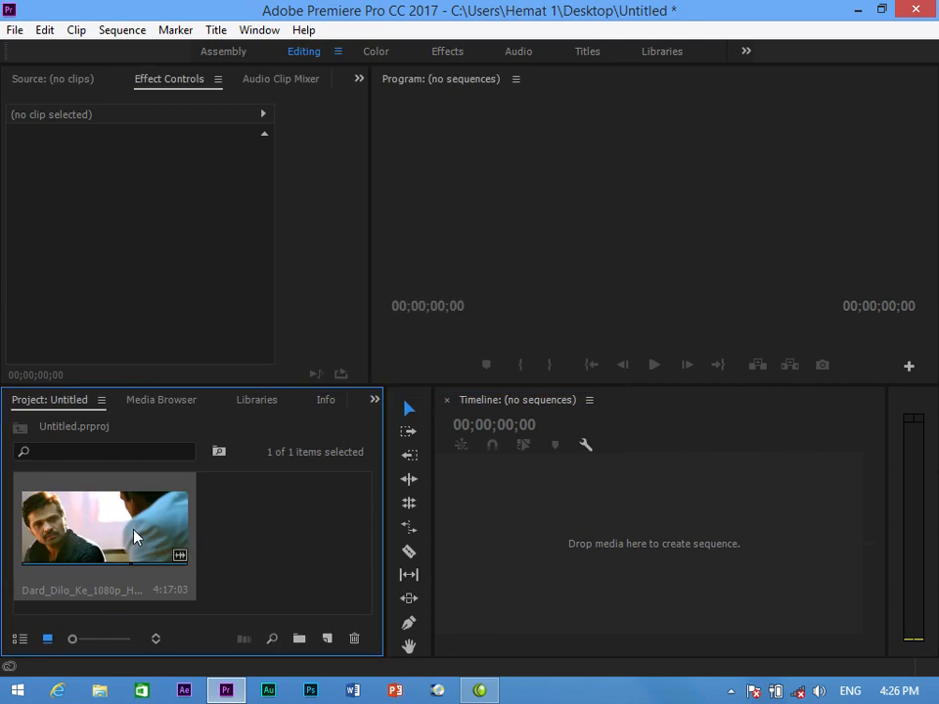
- Import the red rose image and 001_MRT together from the PICHAR folder
double_click(254, 539)
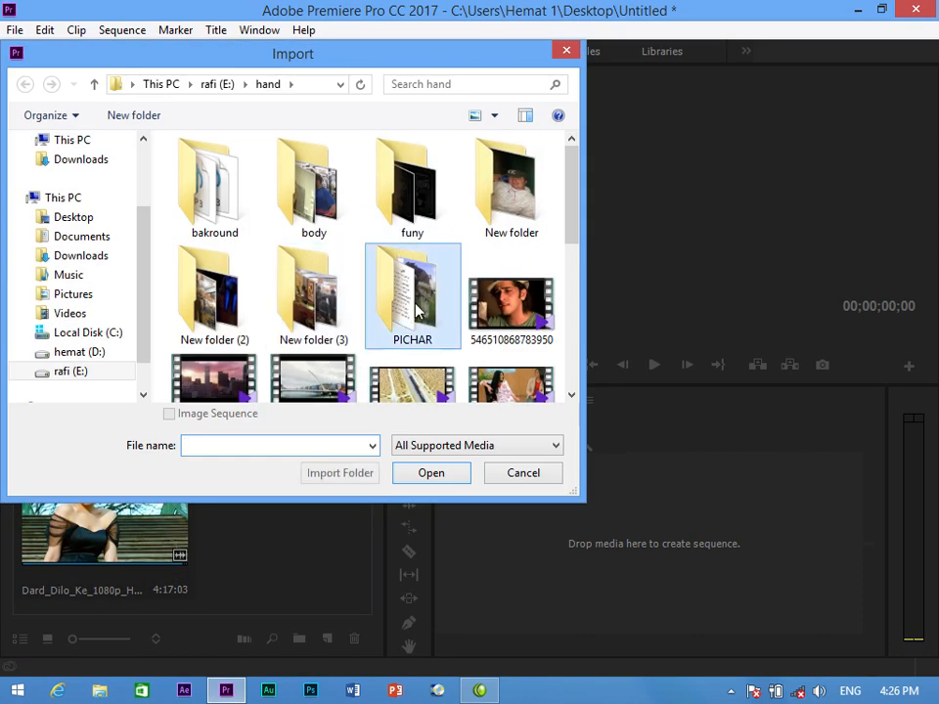
double_click(413, 288)
click(213, 313)
ctrl+click(313, 313)
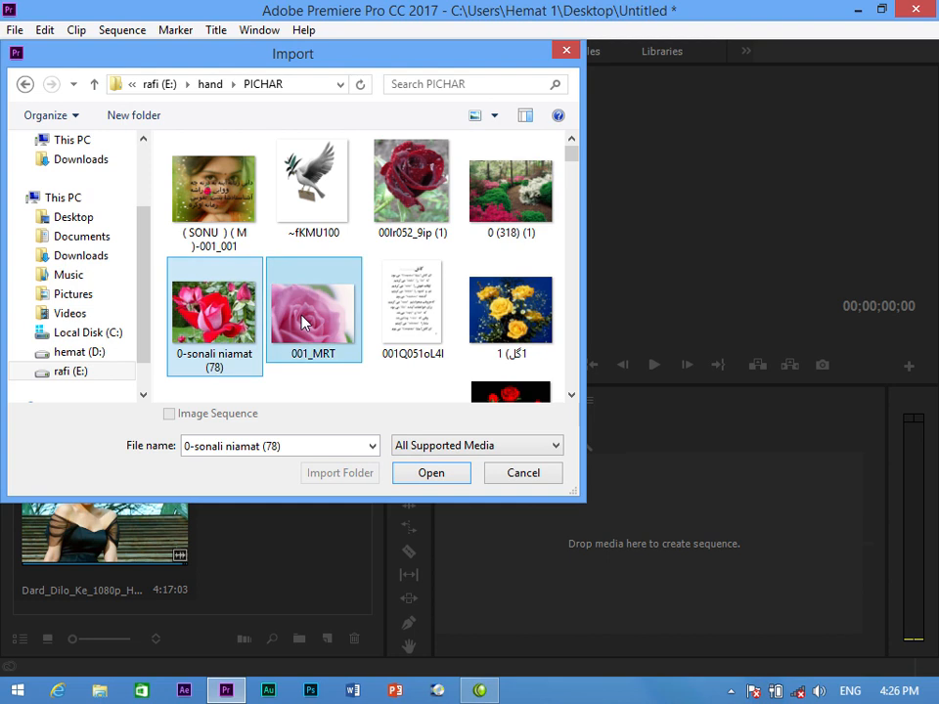
click(431, 474)
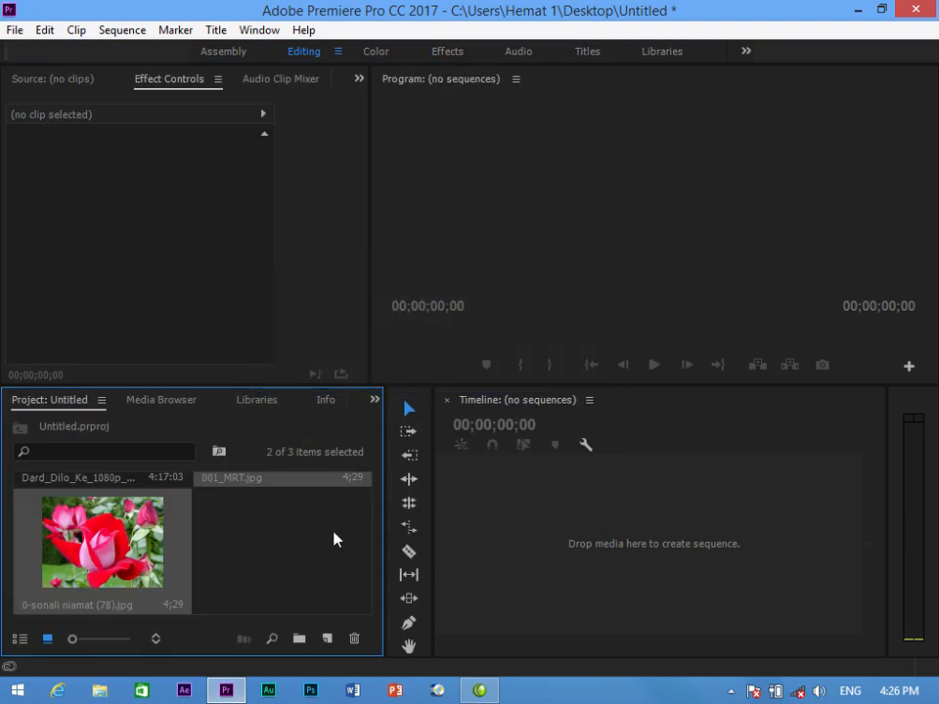
- Create a sequence from the Dard_Dilo_Ke video and place the red rose image on track V2 above it
scroll(287, 555, up, 2)
drag(122, 533, 588, 549)
drag(654, 449, 671, 448)
drag(103, 543, 677, 503)
drag(668, 446, 665, 447)
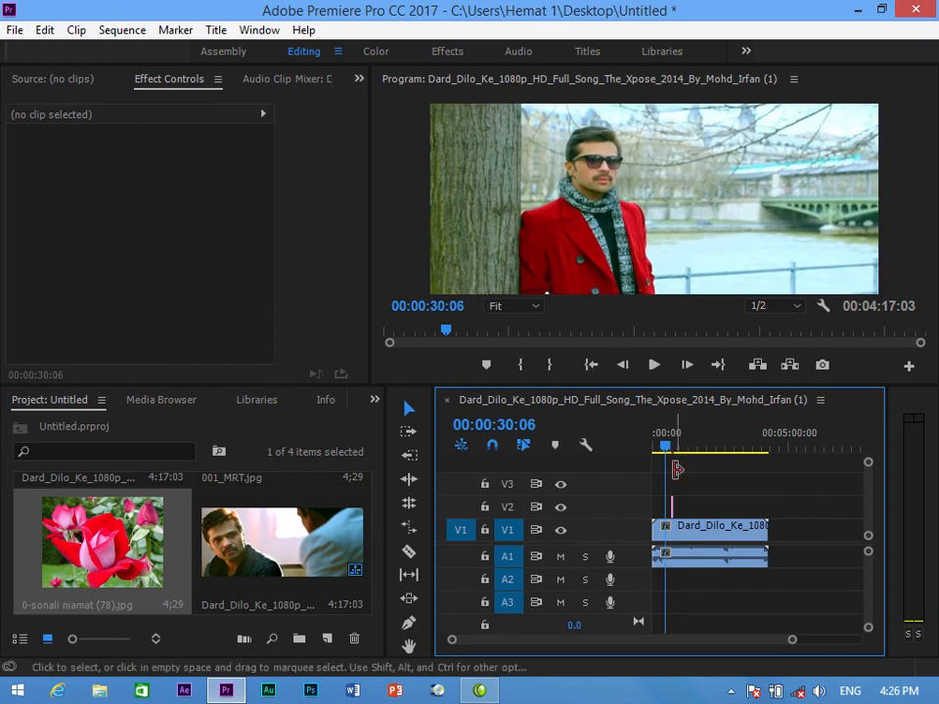
- Place the playhead over the rose image on V2 at 00:00:46:10, select the clip and make its media offline
key(=)
key(=)
key(=)
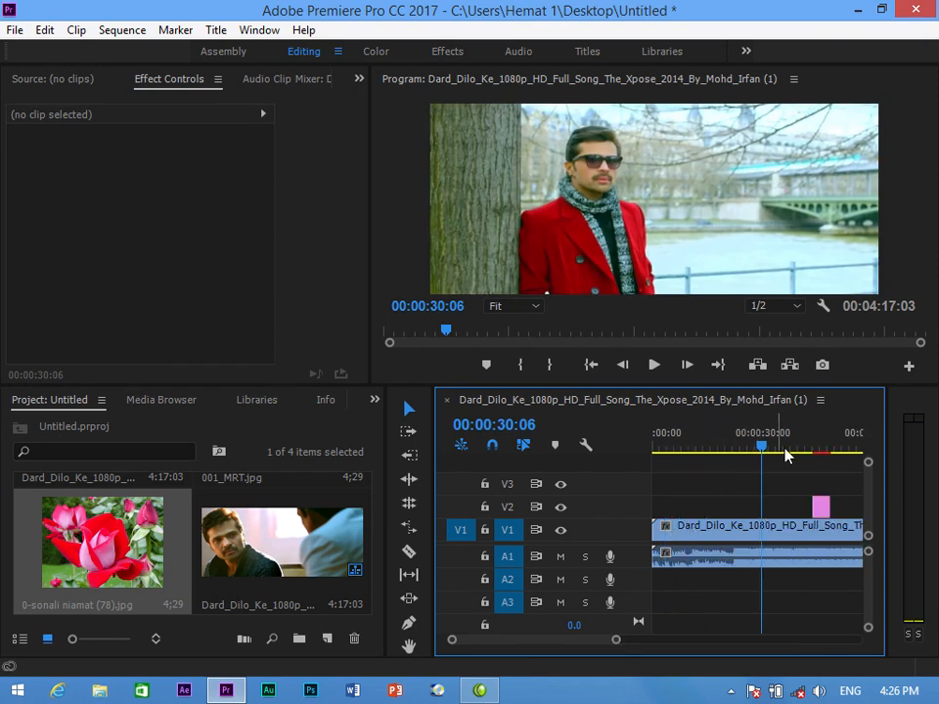
click(819, 447)
click(821, 505)
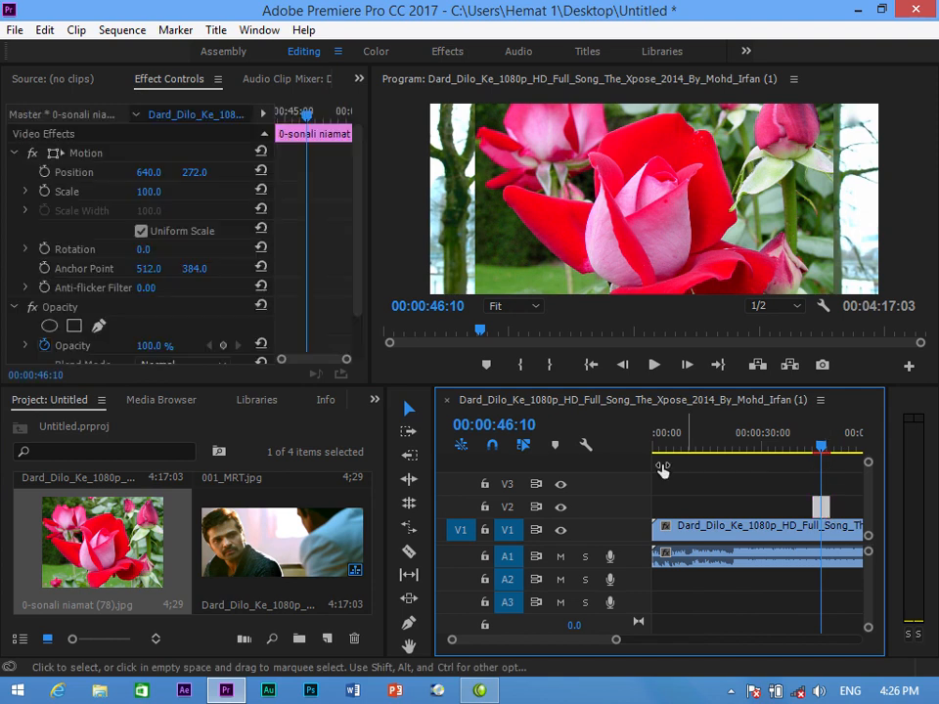
click(15, 29)
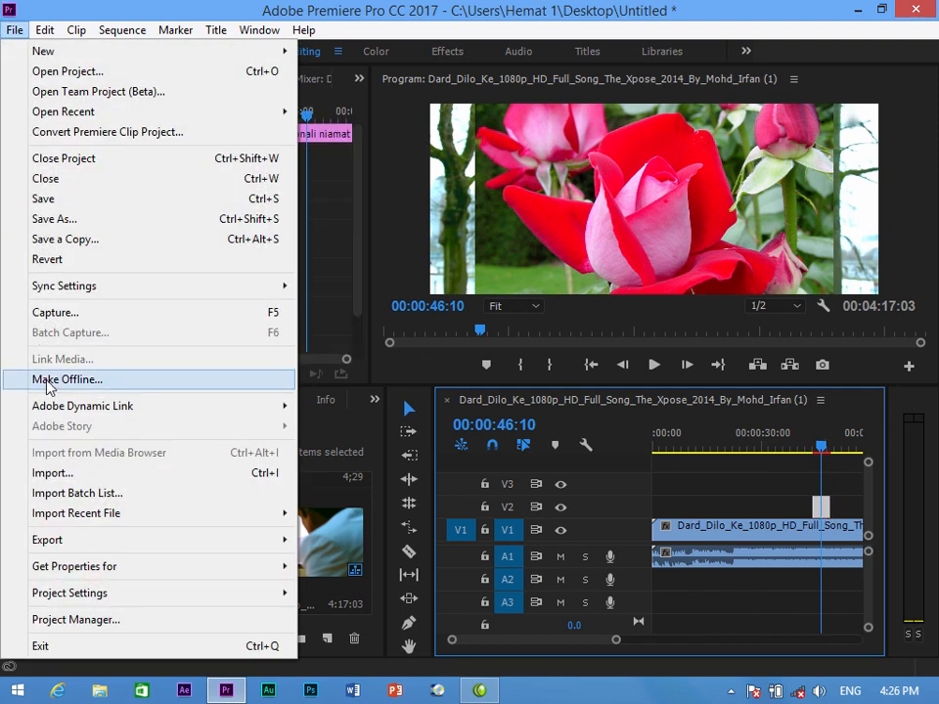
click(52, 380)
click(547, 325)
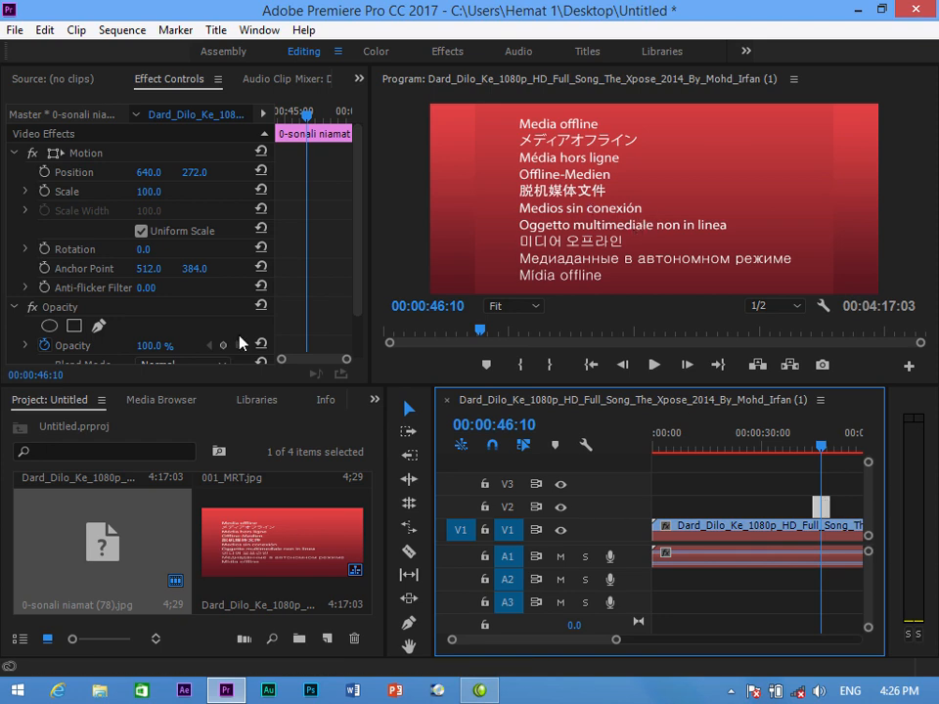
- Relink the offline rose image to the dance video beside the Dard_Dilo_Ke file in the E:\hand folder
click(14, 29)
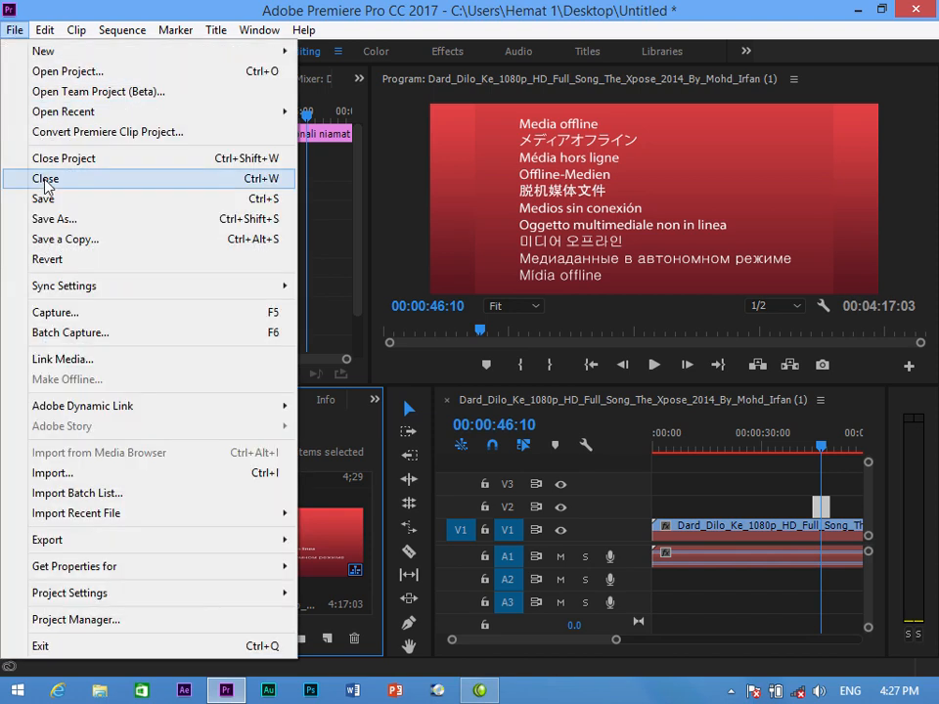
click(46, 362)
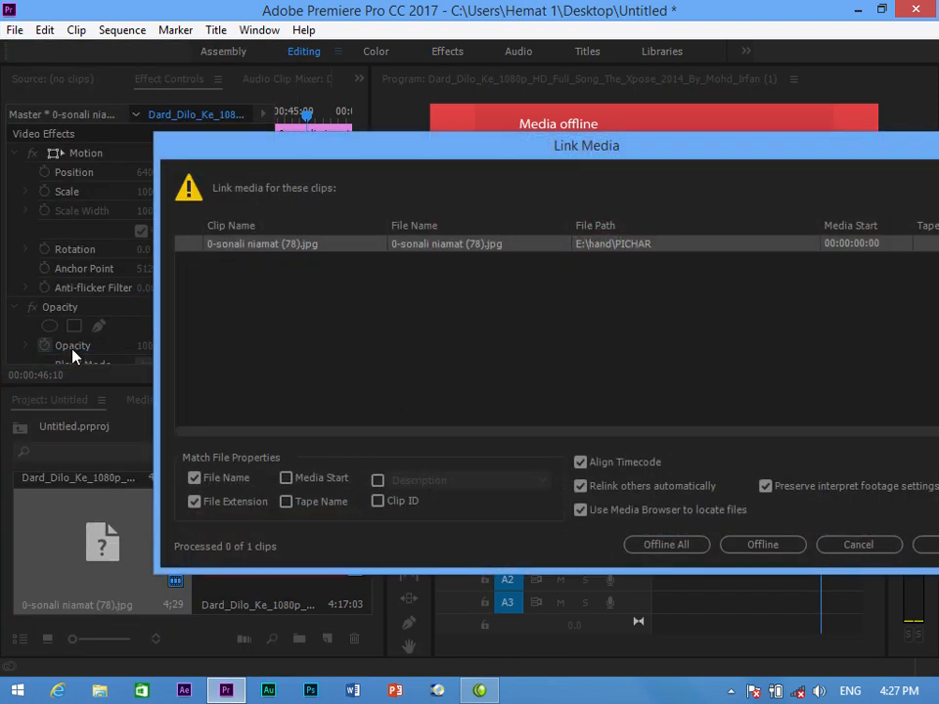
click(924, 546)
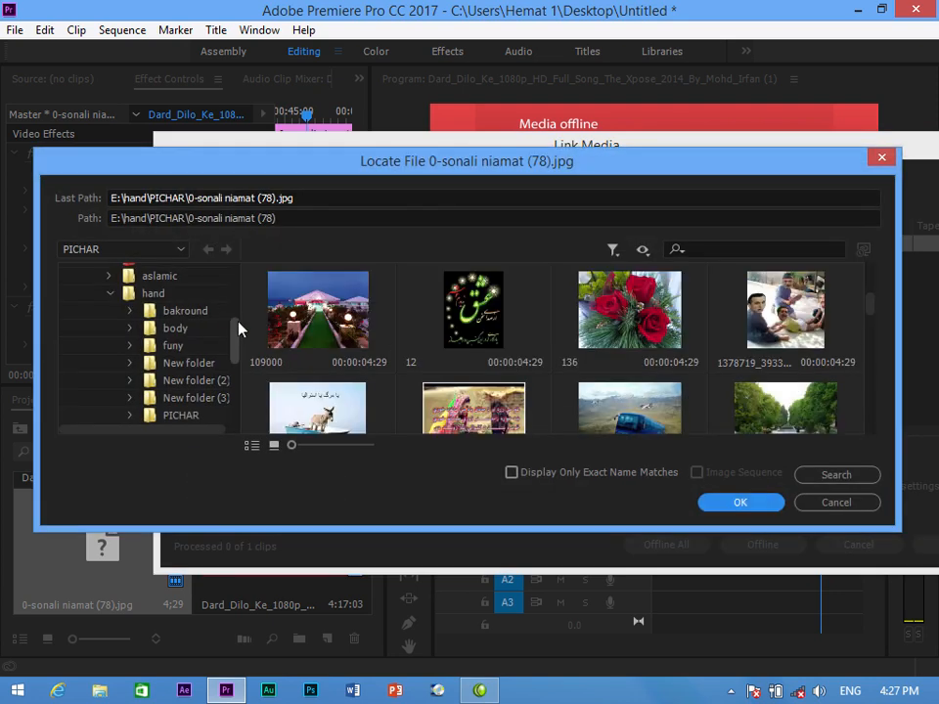
scroll(234, 343, down, 3)
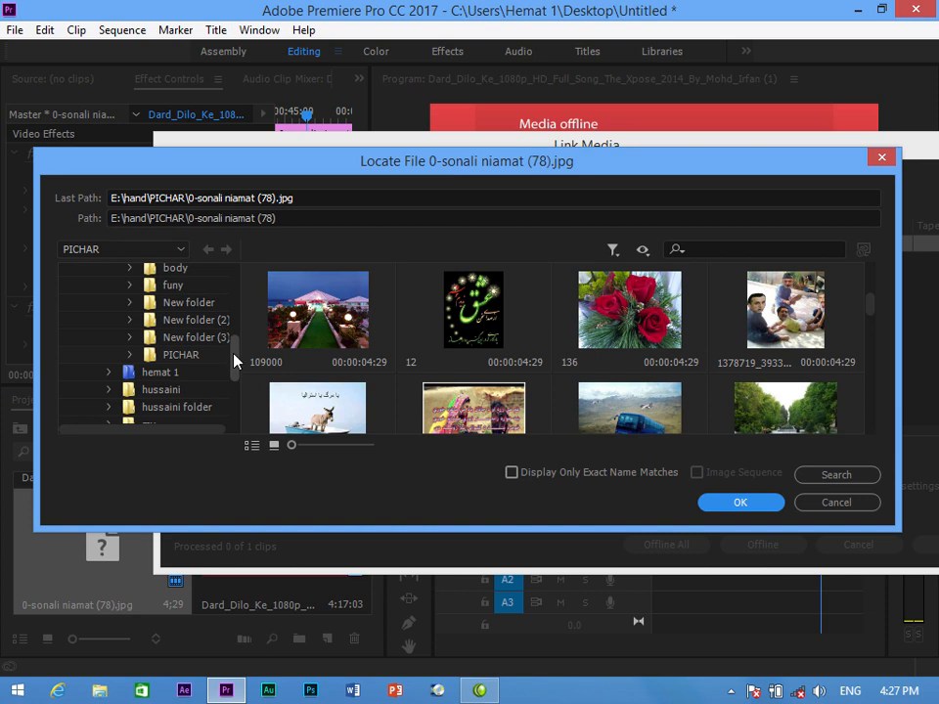
scroll(235, 349, up, 2)
scroll(234, 342, up, 3)
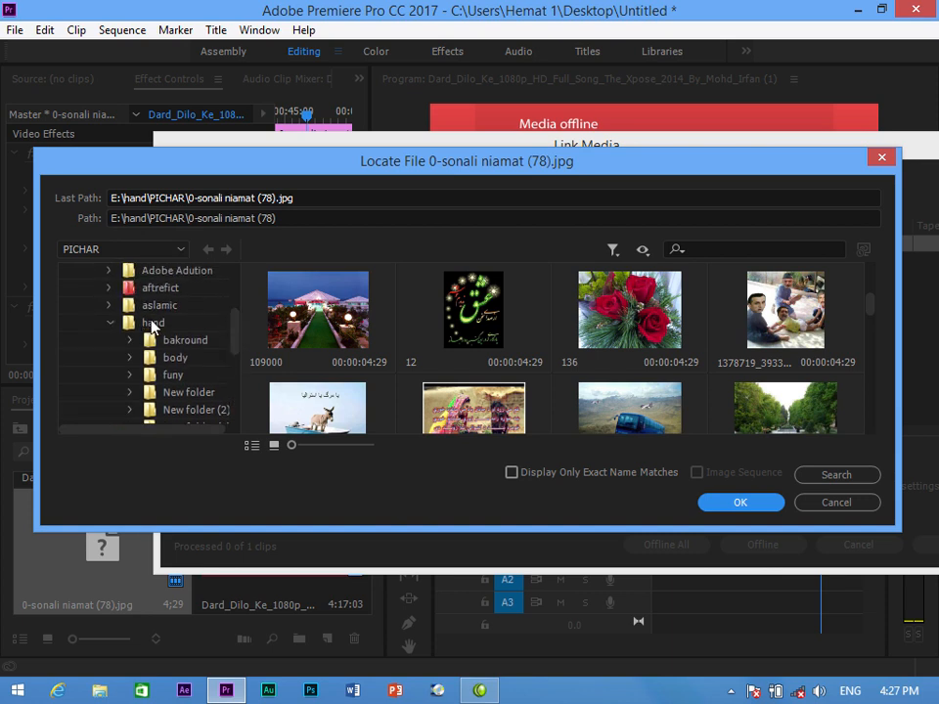
click(119, 324)
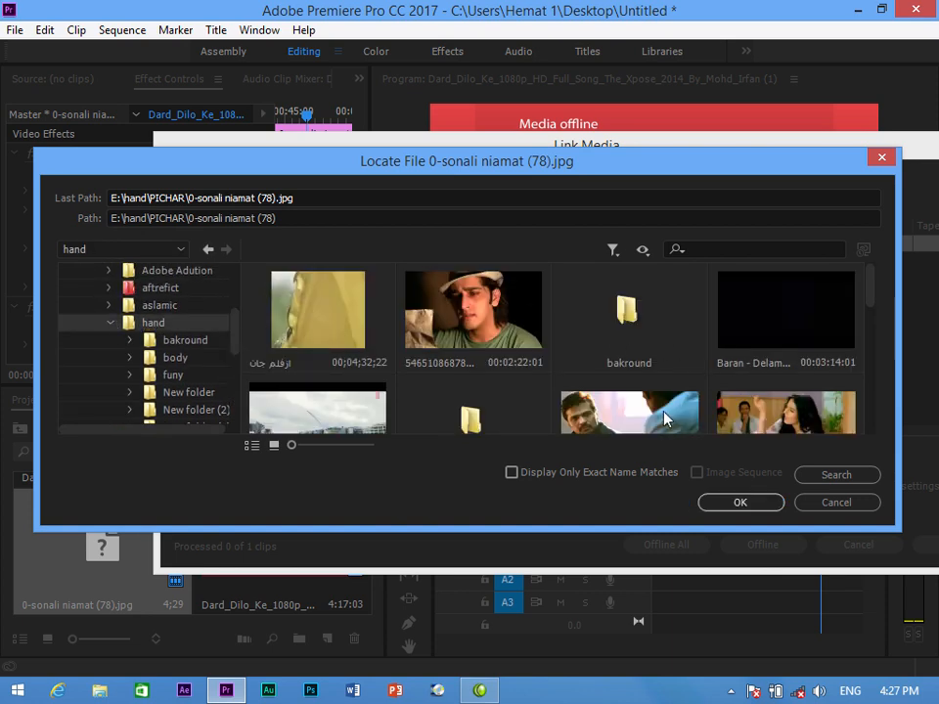
click(781, 415)
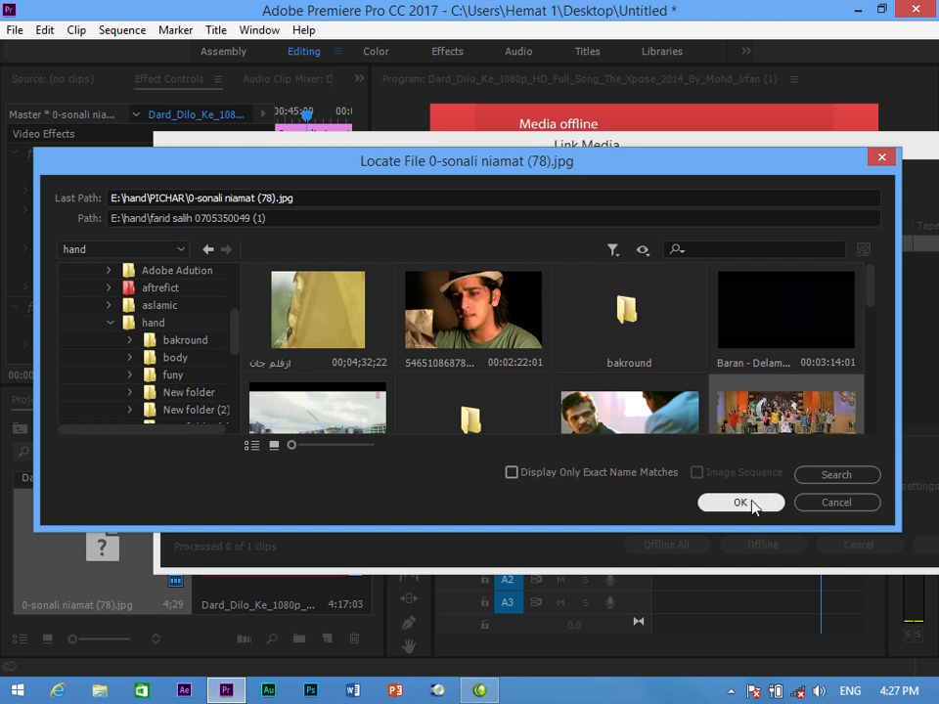
click(740, 503)
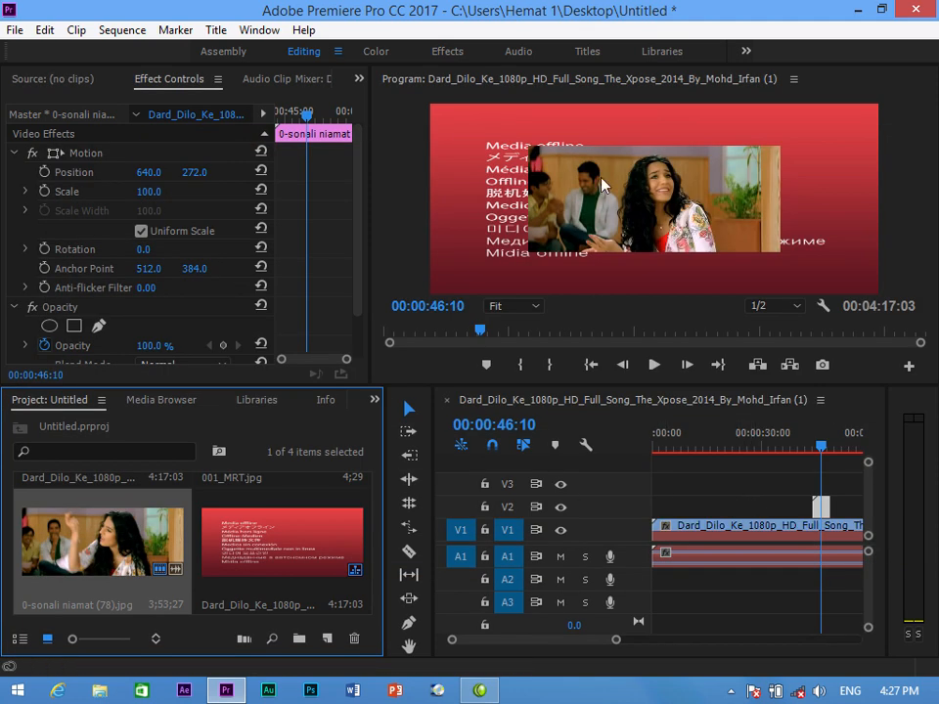
- Set the relinked V2 clip to the frame size and scrub across it to preview the result
right_click(821, 506)
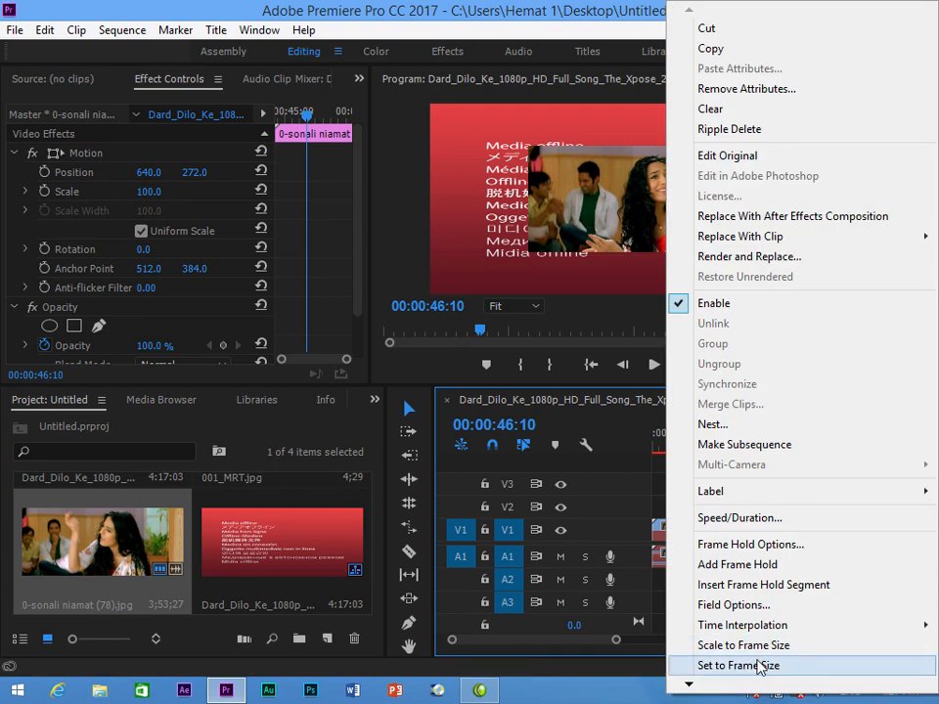
click(708, 666)
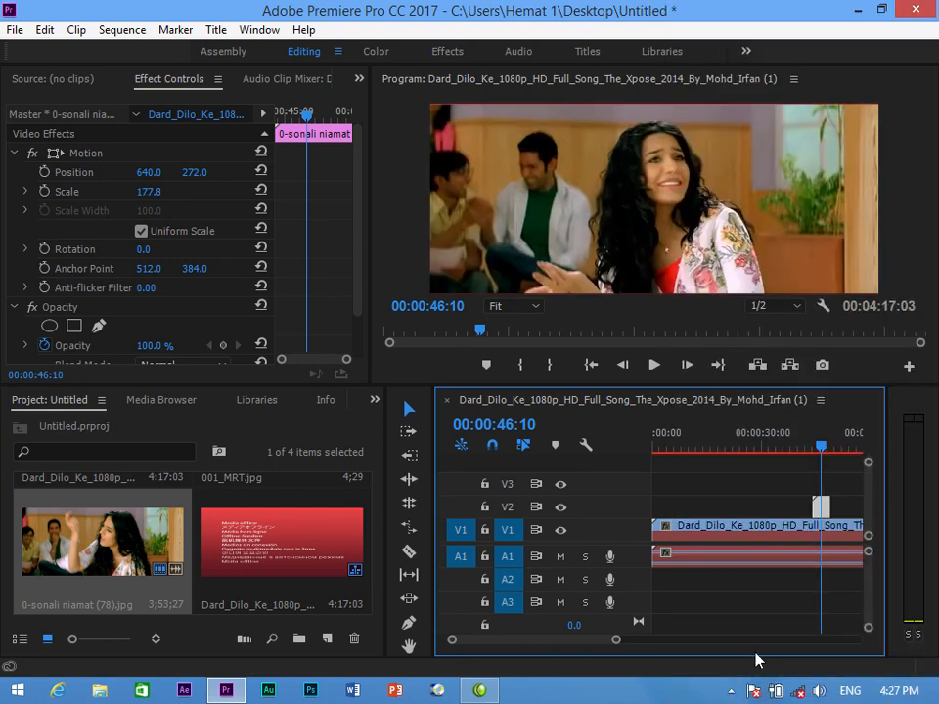
drag(823, 452, 836, 455)
mouse_move(825, 452)
mouse_down()
mouse_move(818, 449)
mouse_move(836, 455)
mouse_move(809, 460)
mouse_move(813, 446)
mouse_move(823, 452)
mouse_up()
- Try to extend the start of the V2 clip earlier in the timeline and play the sequence around it
drag(816, 506, 760, 506)
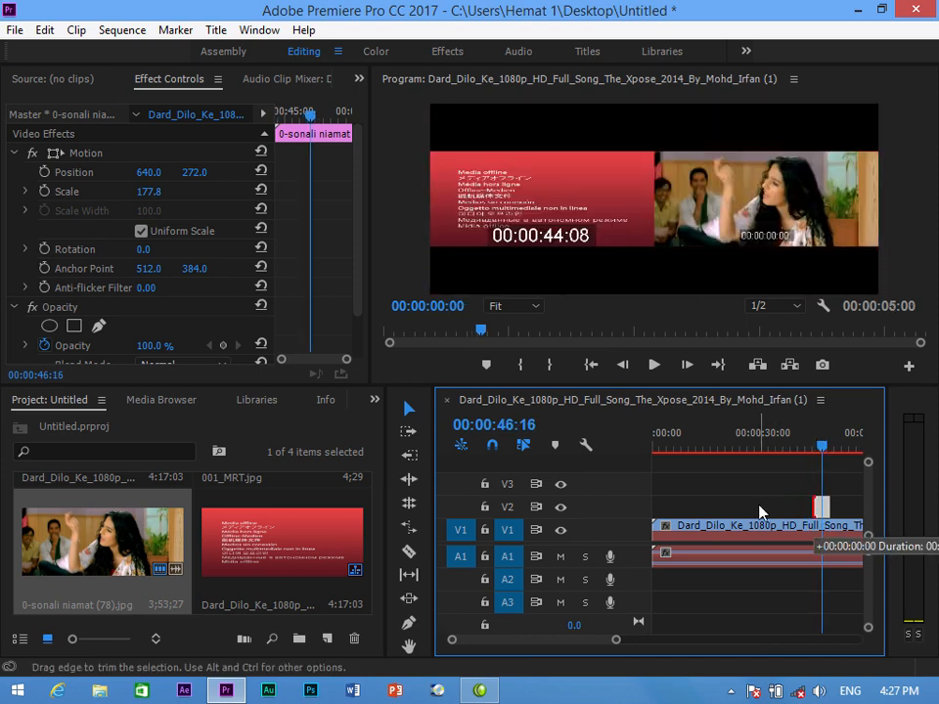
mouse_move(821, 448)
mouse_down()
mouse_move(811, 448)
mouse_move(828, 452)
mouse_move(818, 448)
mouse_up()
key(space)
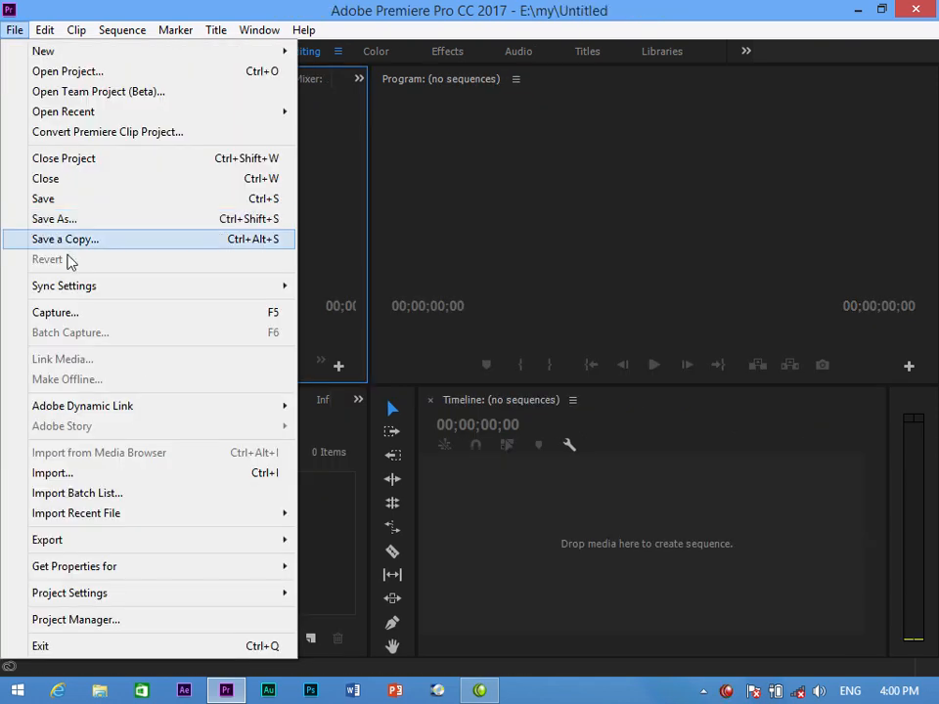
- Create a new After Effects composition through Adobe Dynamic Link at 1920 × 1080, 30.00 fps and Square Pixels (1.0)
mouse_move(124, 412)
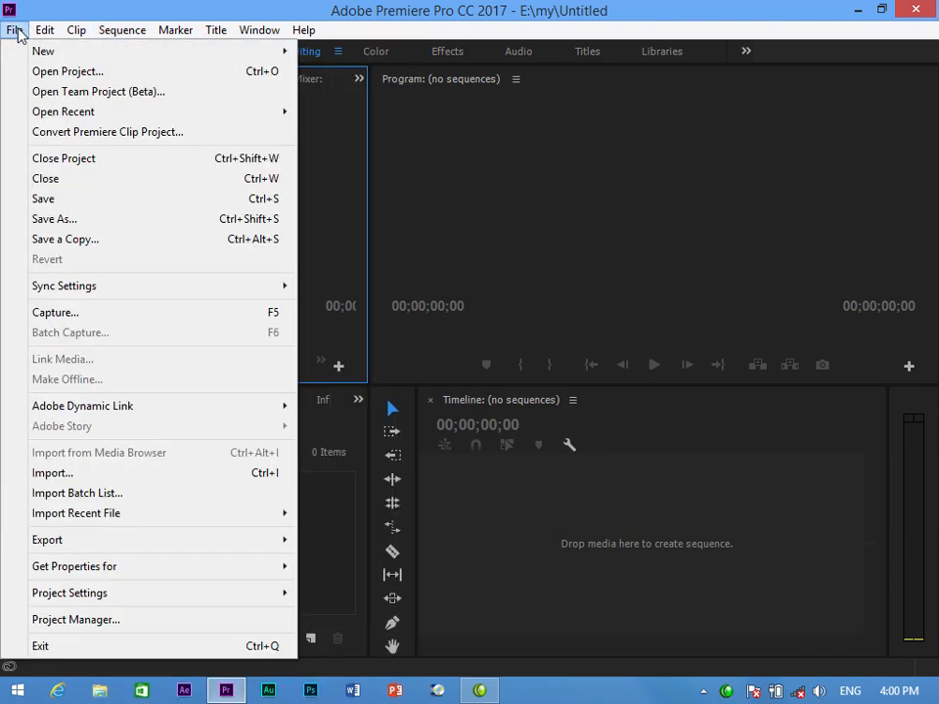
click(19, 29)
click(18, 29)
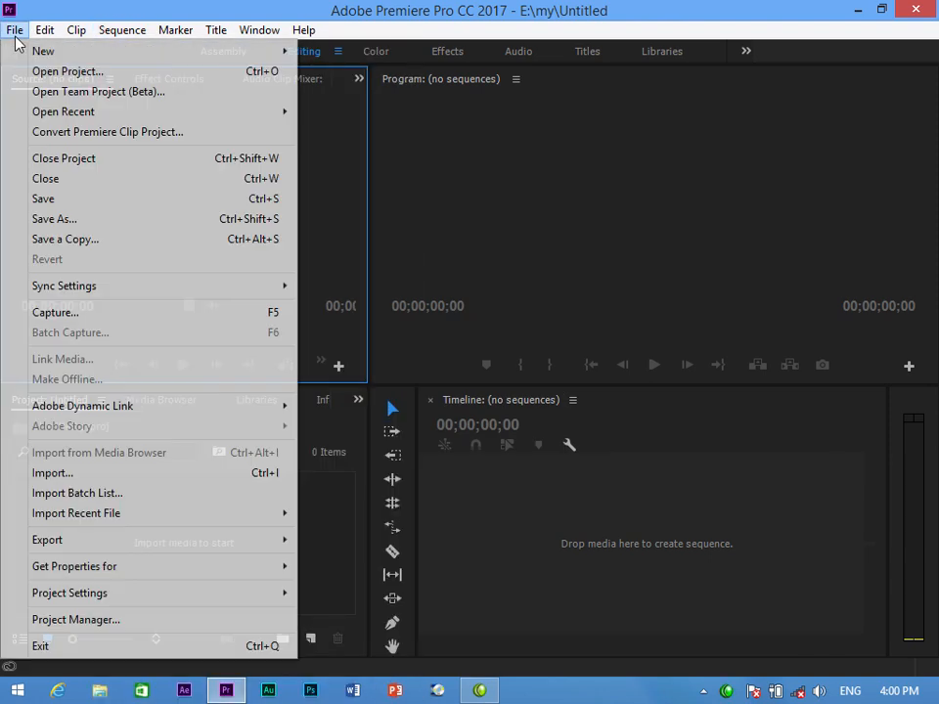
mouse_move(39, 51)
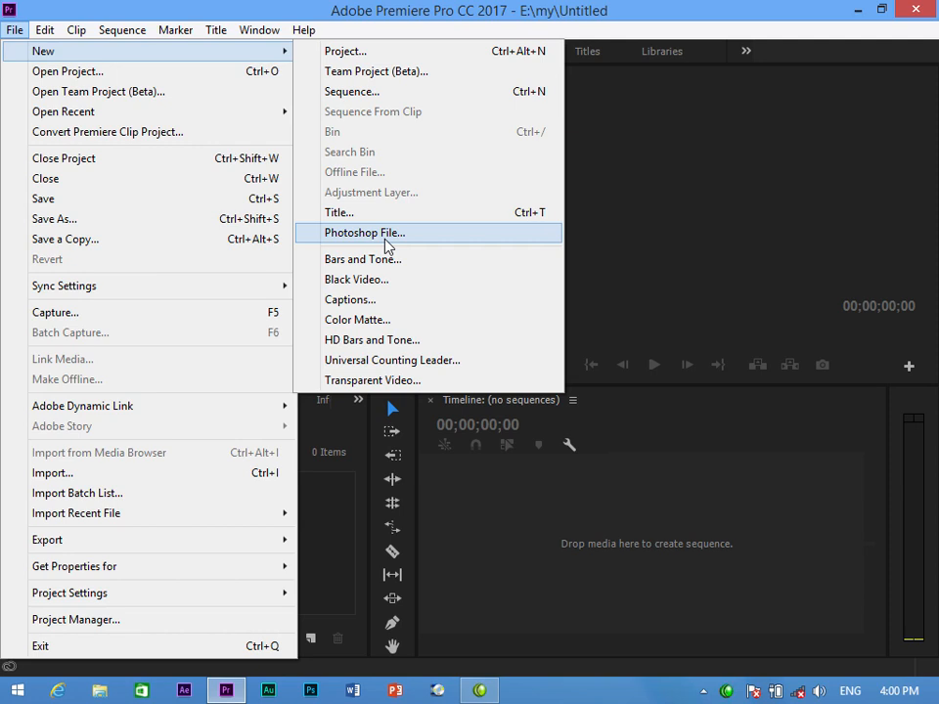
mouse_move(95, 417)
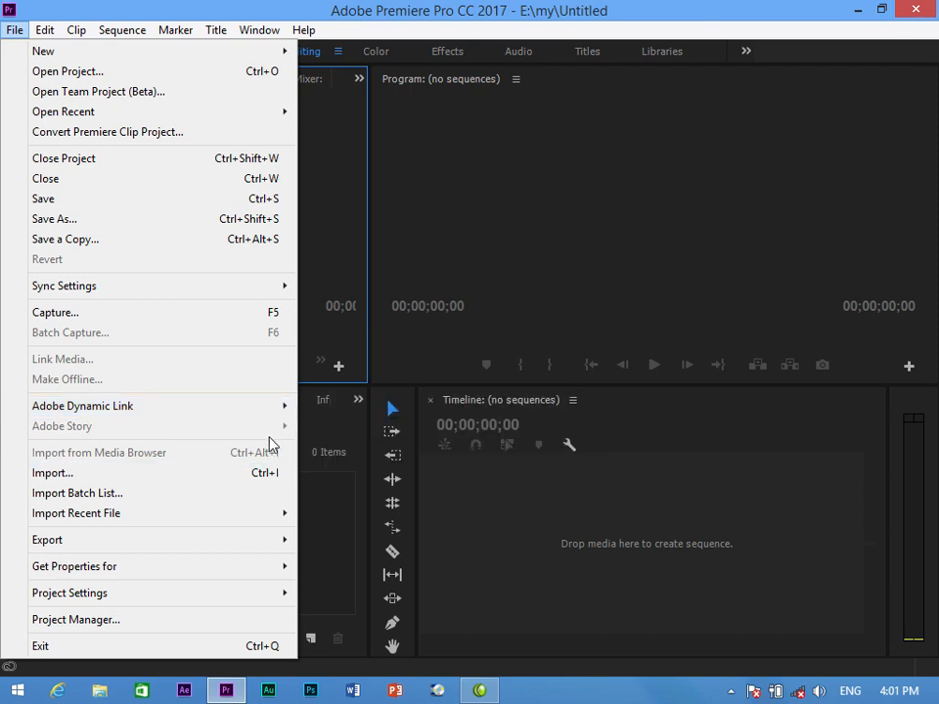
mouse_move(207, 407)
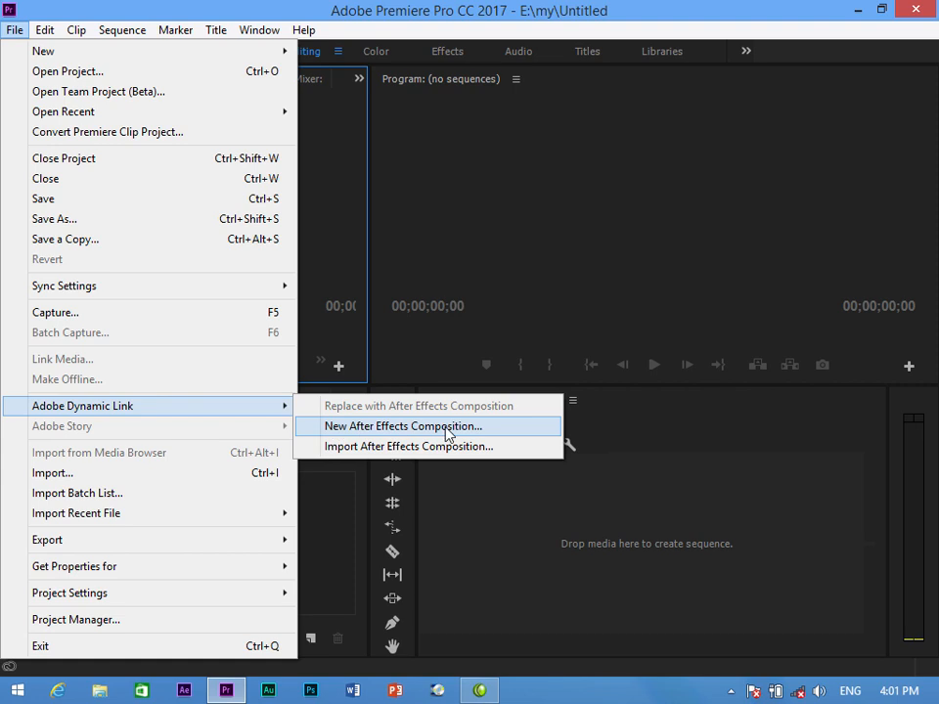
click(447, 430)
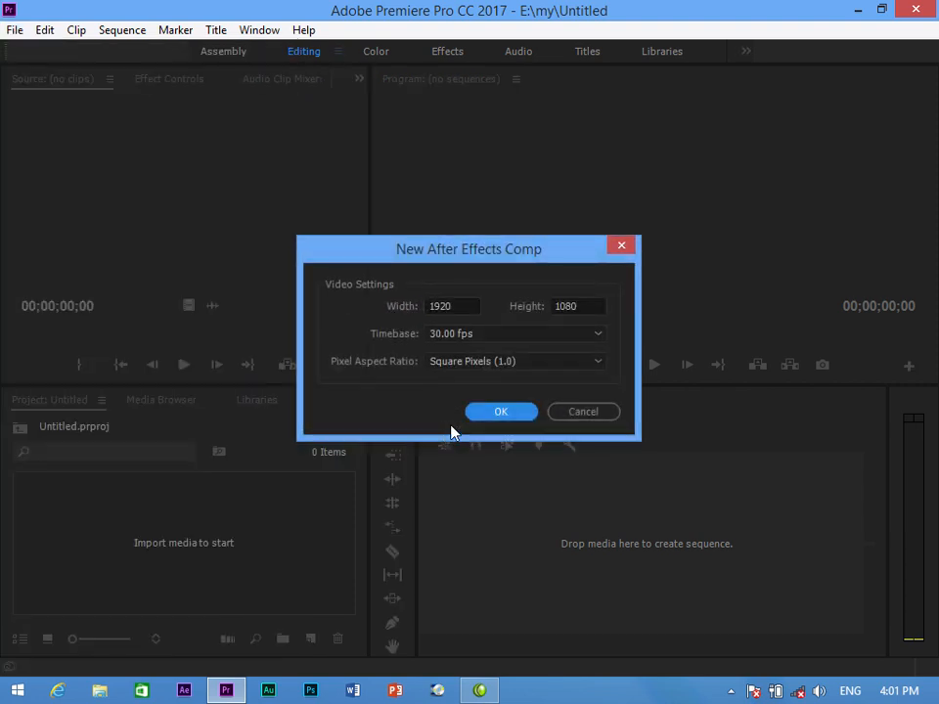
click(489, 413)
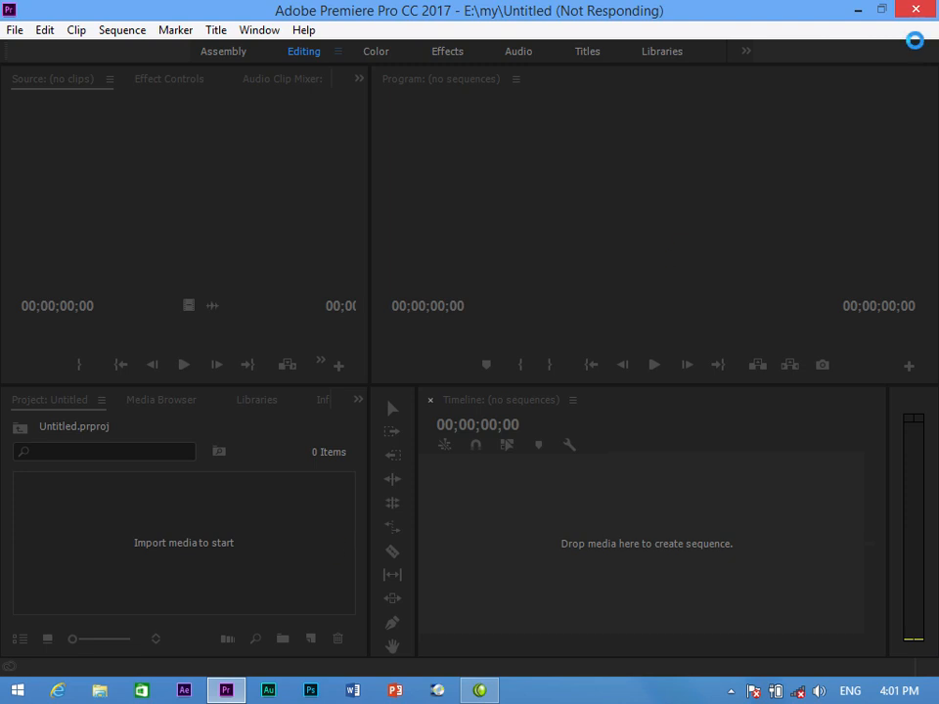
- Switch to After Effects, dismiss the duplicate plug-in warning and save as Untitled Project on the Desktop, replacing the existing file
click(854, 13)
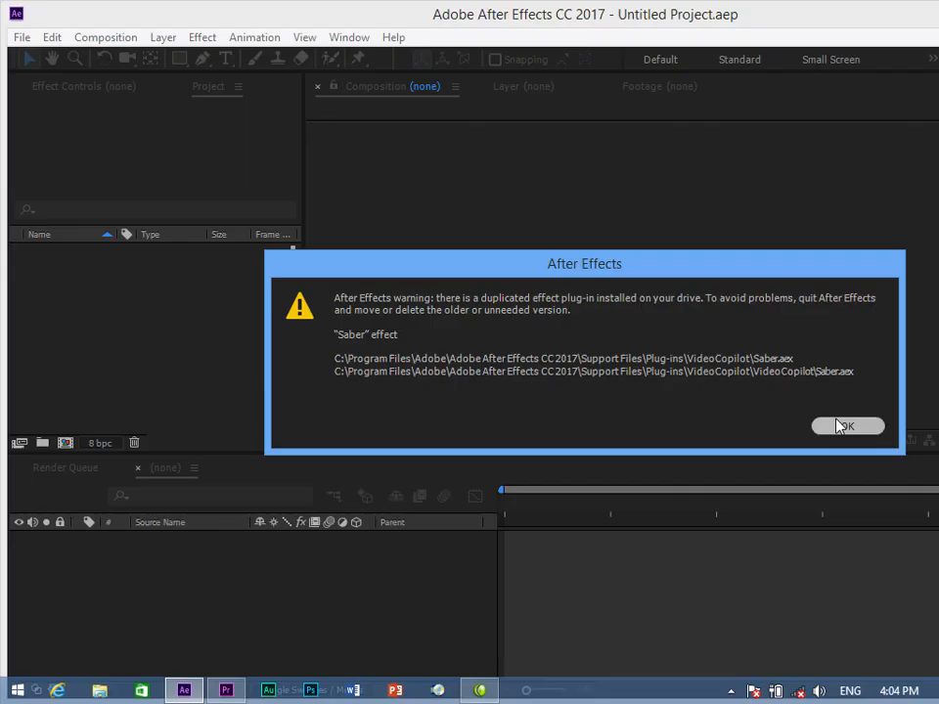
click(839, 426)
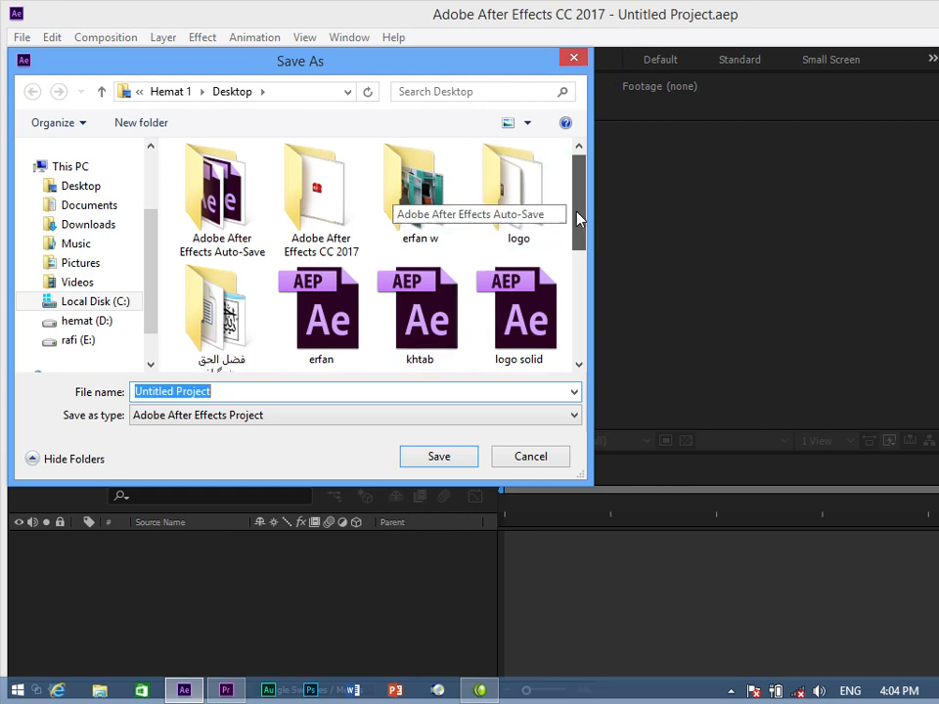
drag(577, 215, 578, 314)
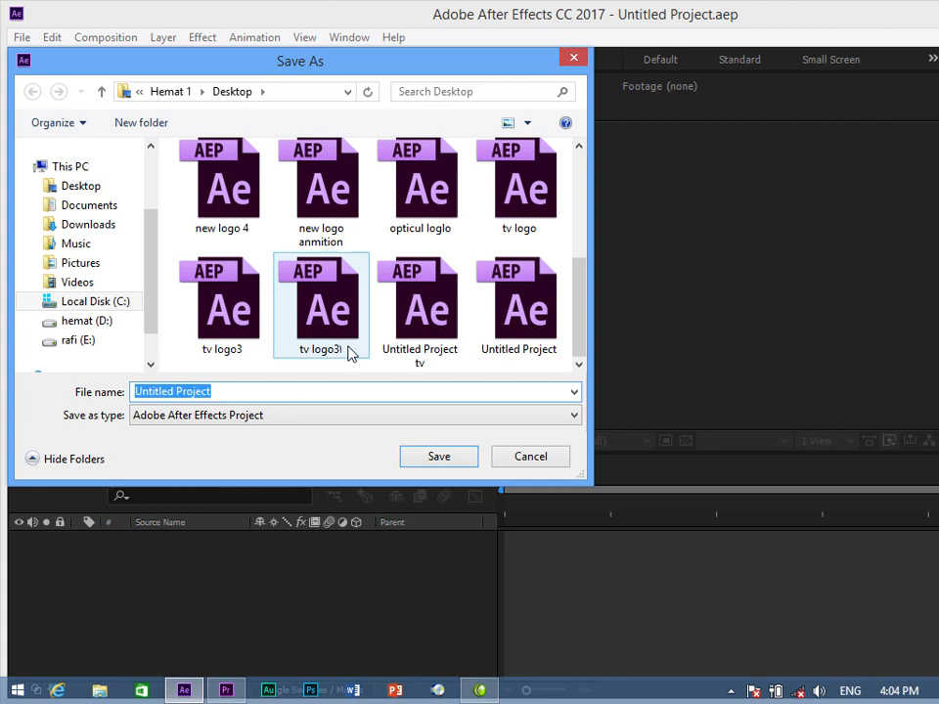
click(440, 469)
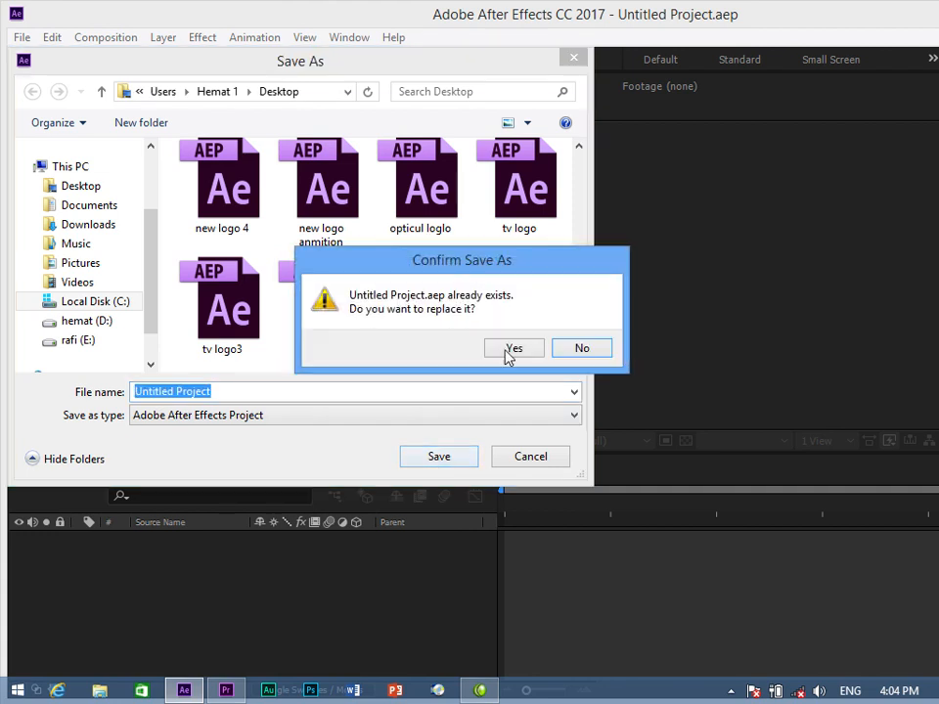
click(515, 355)
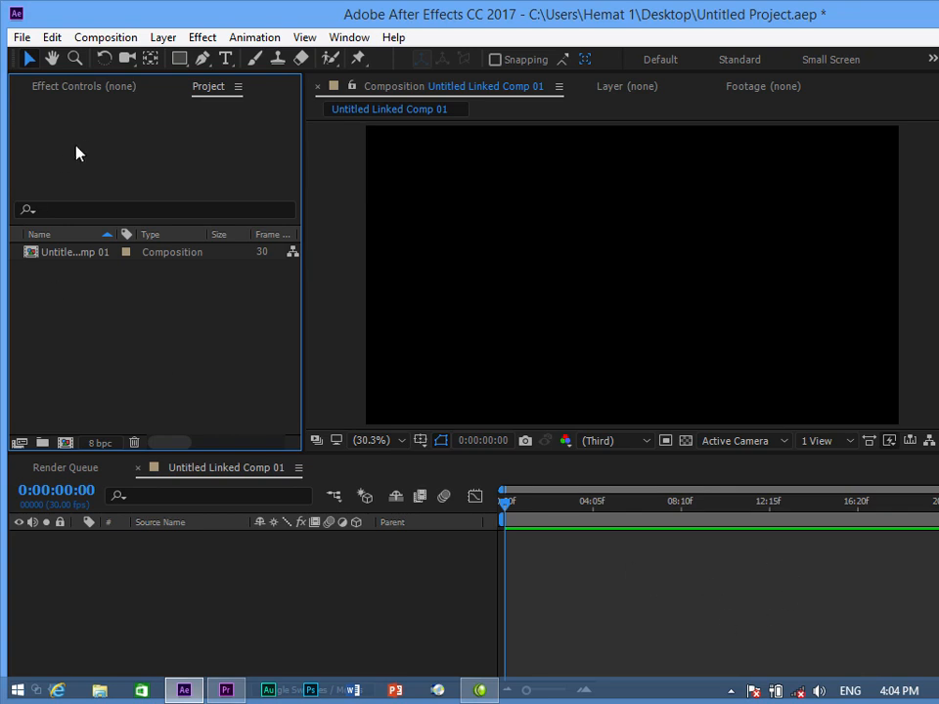
click(59, 88)
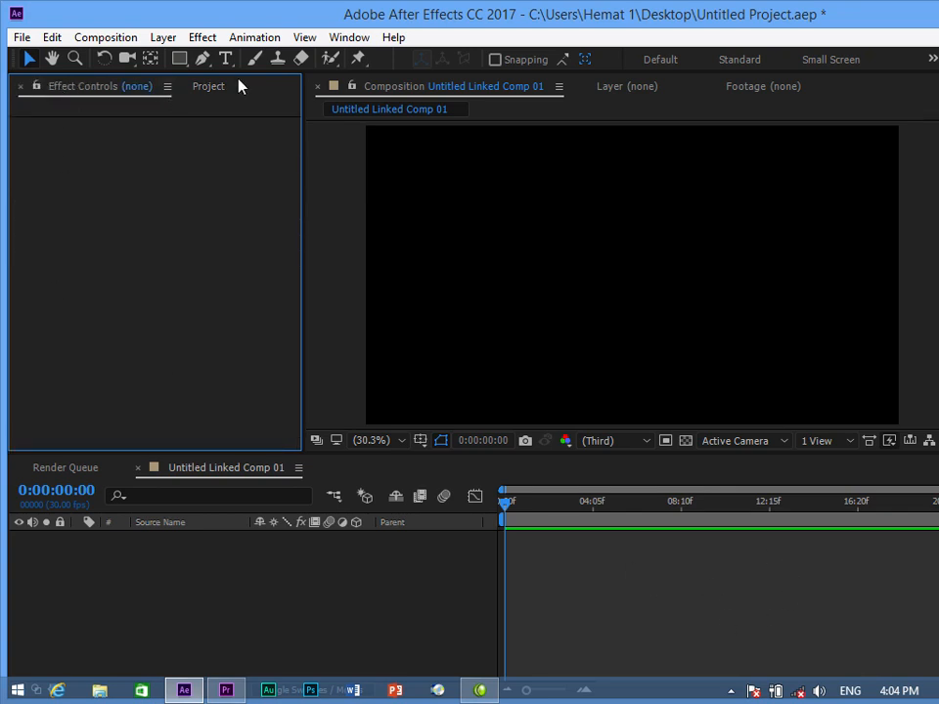
click(210, 86)
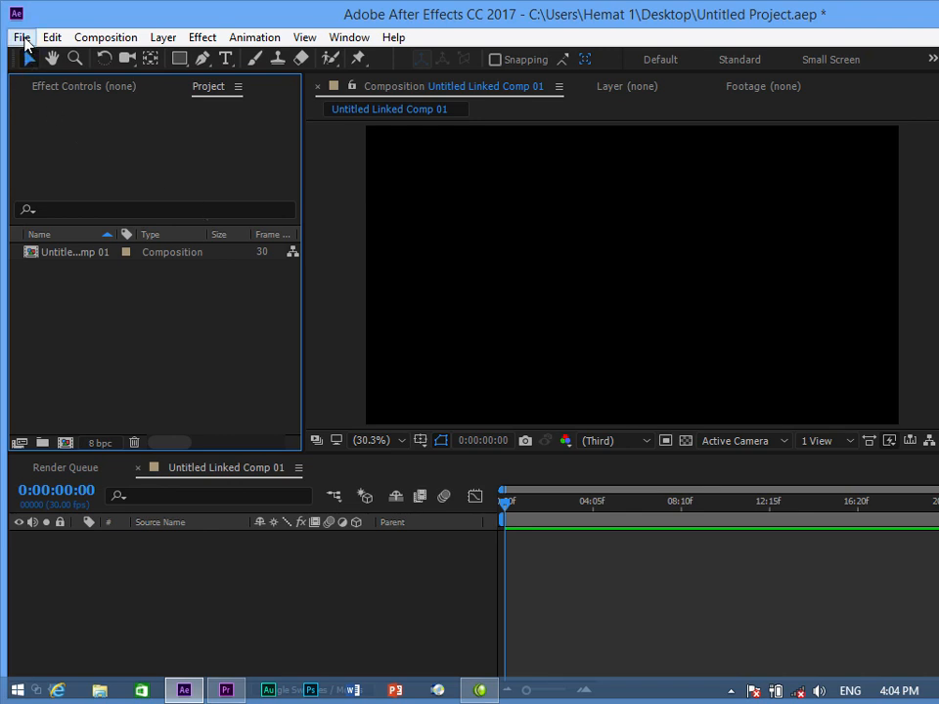
click(180, 60)
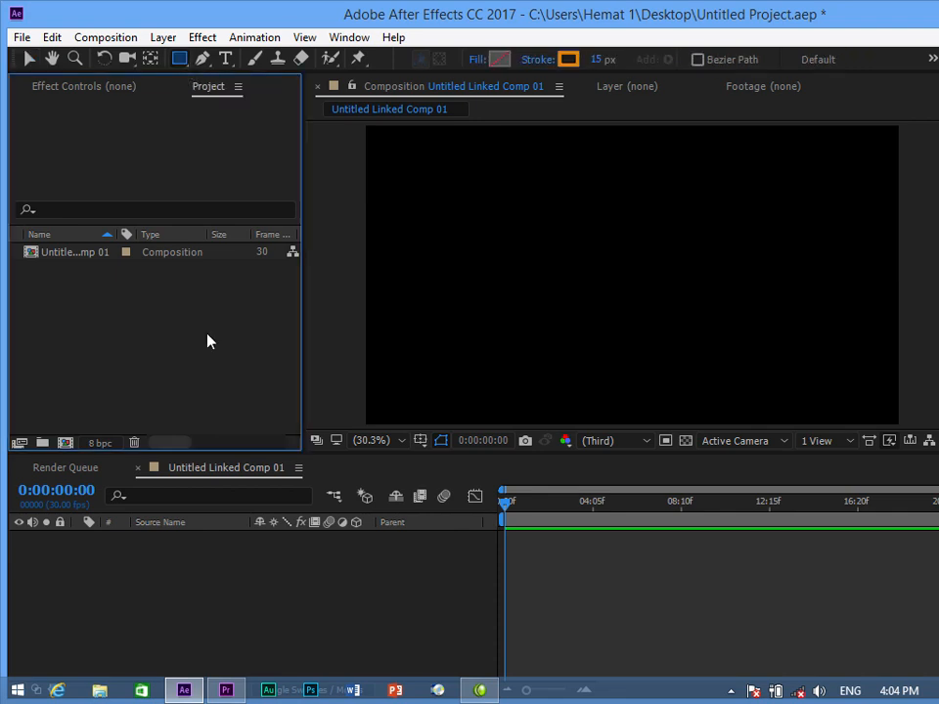
drag(533, 190, 645, 278)
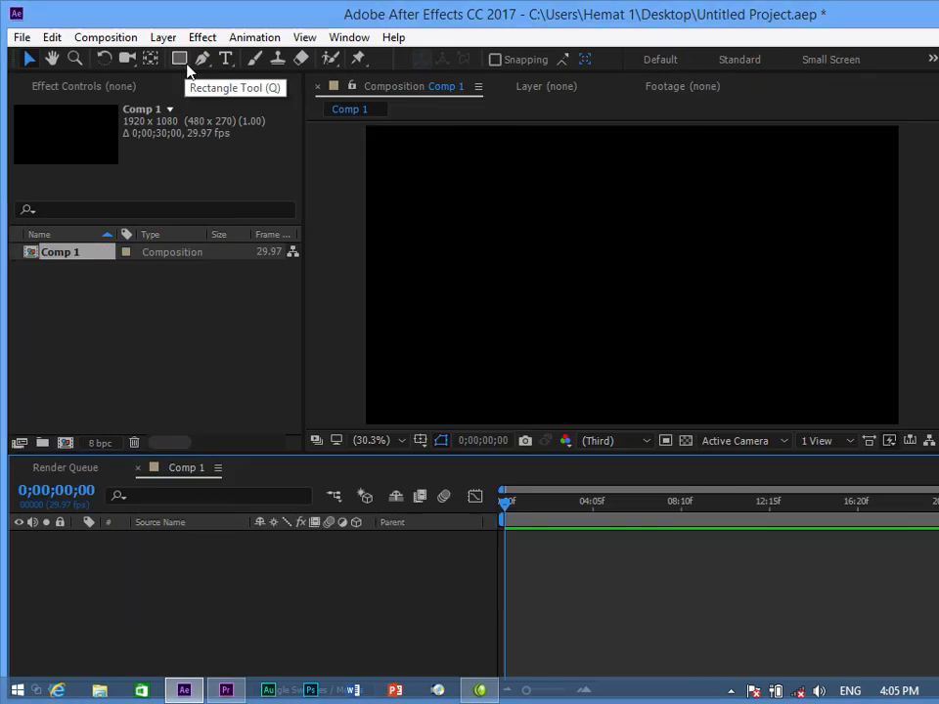
- Draw an orange-outlined rectangle in Comp 1 and move its anchor point to the rectangle's centre
click(180, 59)
drag(580, 182, 724, 292)
key(y)
mouse_move(652, 237)
mouse_down()
mouse_move(644, 257)
mouse_move(652, 237)
mouse_up()
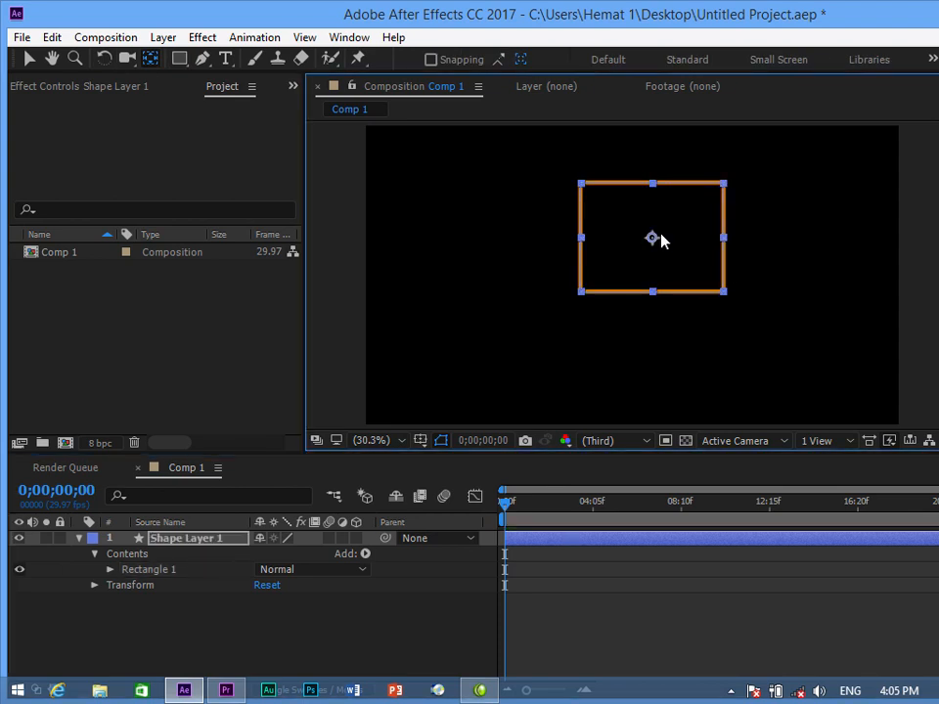
- Maximize the workspace and align the rectangle to the composition's horizontal and vertical centre
click(353, 39)
click(379, 122)
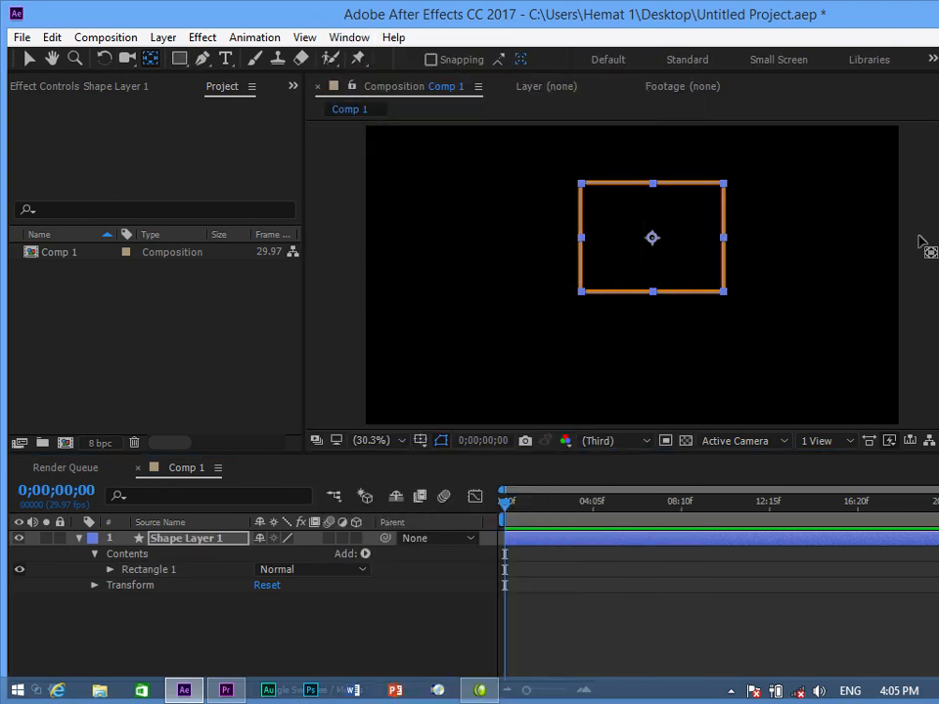
drag(873, 17, 803, 26)
click(814, 24)
click(786, 382)
click(881, 383)
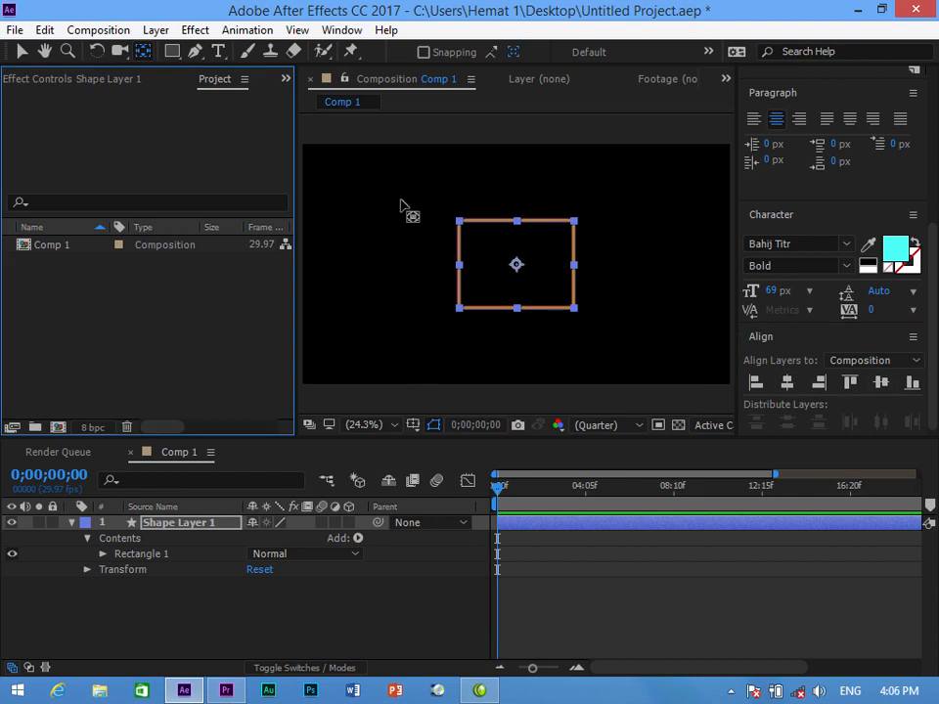
- Add Trim Paths to the contents of Shape Layer 1 and expand its properties
click(71, 523)
click(71, 523)
click(358, 538)
click(424, 439)
click(103, 570)
- Keyframe the Trim Paths Start from 100% at the beginning to 0% at 0;00;03;00 and preview the drawing animation
drag(256, 585, 202, 580)
click(133, 585)
drag(497, 489, 552, 501)
key(Home)
drag(259, 586, 391, 584)
drag(497, 489, 575, 494)
key(=)
key(=)
drag(253, 584, 186, 584)
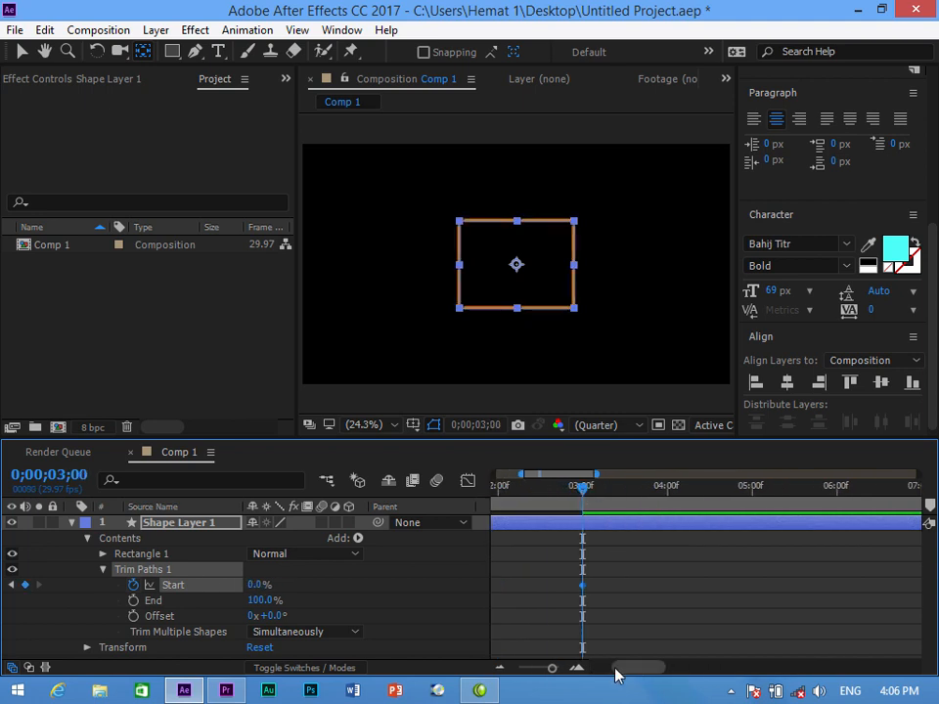
key(Home)
key(space)
- Duplicate the animated rectangle layer at 0;00;01;20 and scale the lower one down to fit inside the other
click(782, 489)
drag(781, 490, 639, 491)
click(71, 522)
click(140, 522)
key(ctrl+d)
click(72, 538)
click(71, 522)
click(166, 540)
key(s)
drag(276, 554, 262, 553)
click(163, 540)
key(s)
- Change the inner rectangle's stroke color to blue
click(170, 53)
click(561, 52)
click(367, 369)
drag(339, 361, 347, 314)
click(504, 284)
- Duplicate the blue rectangle layer and scale the lower one to 66%
click(193, 540)
key(ctrl+d)
click(173, 554)
key(s)
drag(276, 568, 252, 568)
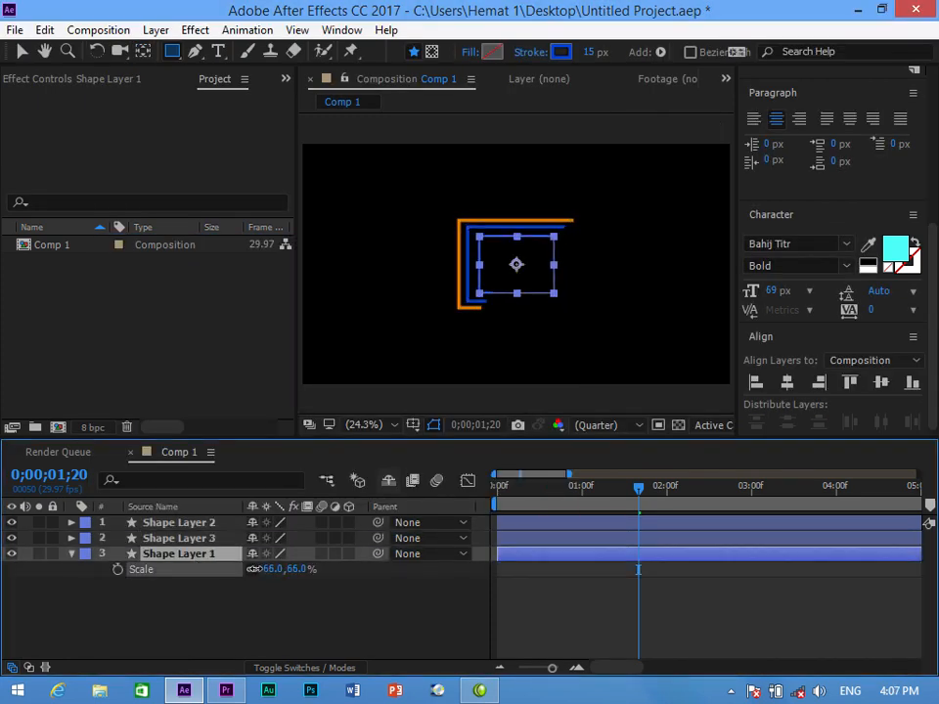
- Change the innermost rectangle's stroke color to red and preview the three rectangles from the start
click(560, 52)
click(361, 289)
click(484, 281)
drag(635, 488, 495, 489)
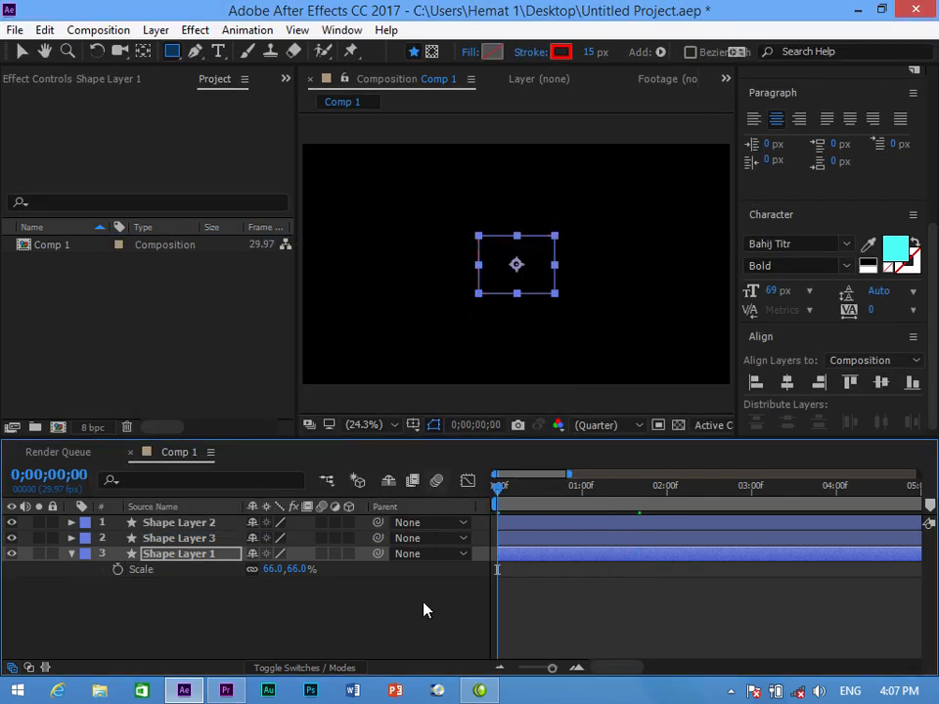
click(423, 604)
key(space)
- Import full final logo.png, add it above the shape layers and scale it to fit inside the red rectangle
drag(706, 488, 766, 490)
click(170, 350)
double_click(170, 355)
scroll(513, 304, down, 10)
click(828, 398)
click(771, 617)
drag(59, 263, 189, 537)
key(s)
- Keyframe the logo's Opacity to fade in around the three-second mark and preview it
drag(766, 488, 723, 487)
key(p)
key(t)
drag(255, 539, 73, 555)
click(117, 538)
drag(722, 488, 759, 488)
drag(255, 540, 518, 533)
drag(759, 488, 674, 501)
key(space)
key(space)
- Make the logo layer 3D, keyframe its Y Rotation up to about 355° at 0;00;03;20 and preview the spin
mouse_move(815, 489)
mouse_down()
mouse_move(740, 502)
mouse_move(808, 489)
mouse_up()
key(t)
click(348, 523)
key(r)
click(117, 538)
click(118, 569)
drag(266, 569, 610, 577)
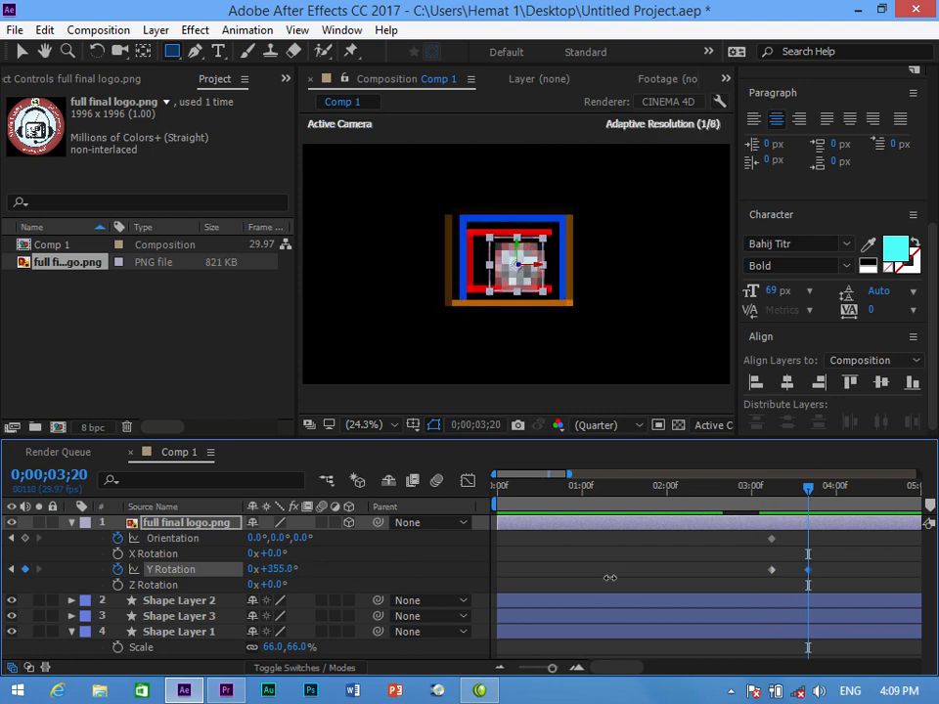
drag(808, 488, 494, 492)
key(space)
key(space)
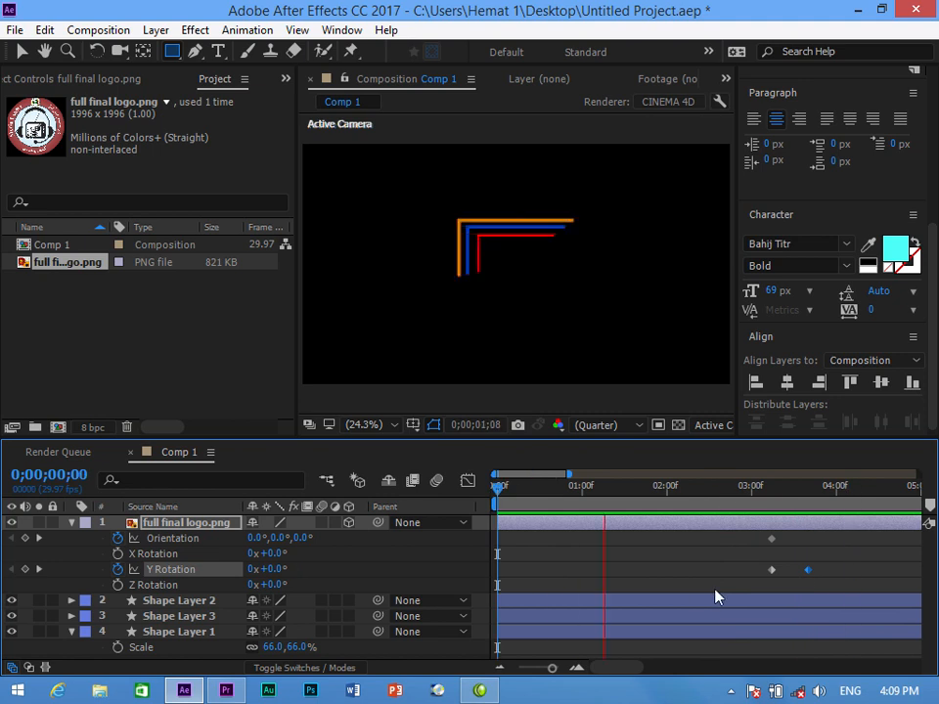
- Stagger the rectangles by shifting Shape Layer 3 slightly and Shape Layer 2 further along the timeline, and play the result
drag(906, 489, 701, 492)
drag(74, 477, 93, 509)
click(71, 522)
click(577, 607)
drag(590, 539, 622, 539)
drag(530, 557, 544, 558)
drag(543, 489, 400, 498)
click(546, 583)
key(space)
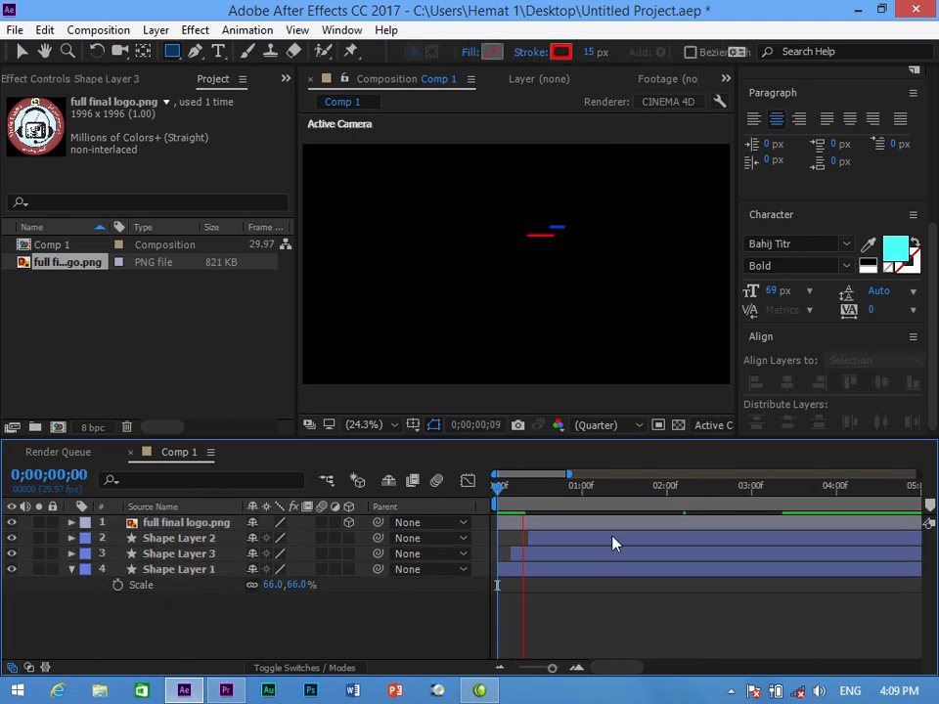
- Enable keyframing of the Trim Paths End at 0;00;03;13 on the three selected shape layers
click(194, 539)
shift+click(191, 569)
key(u)
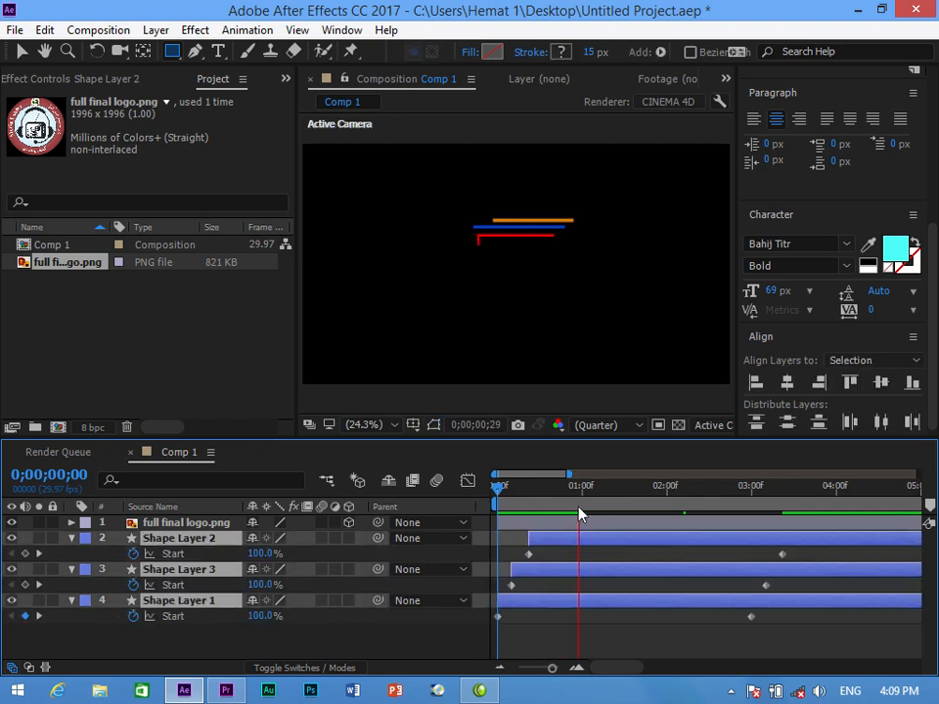
drag(626, 490, 788, 537)
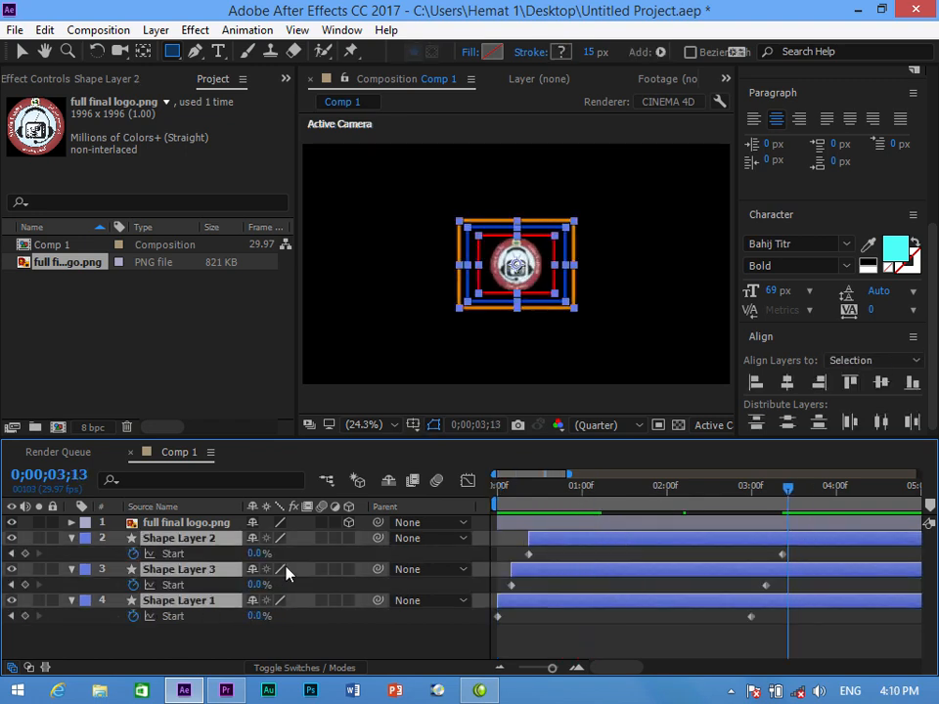
click(71, 539)
click(72, 539)
click(133, 605)
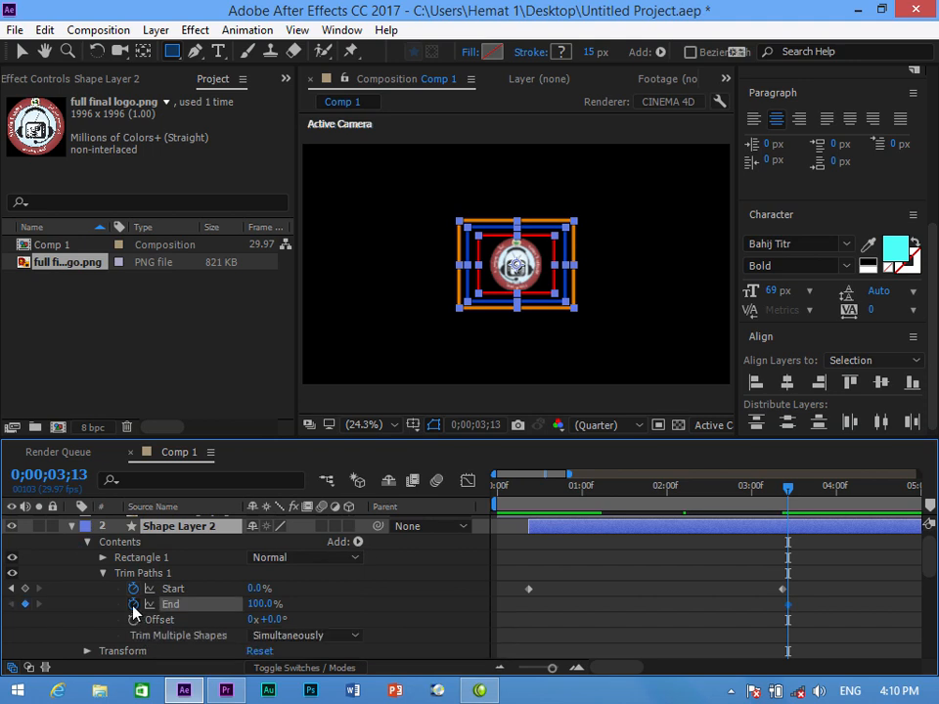
scroll(149, 587, down, 6)
click(133, 604)
scroll(205, 587, up, 6)
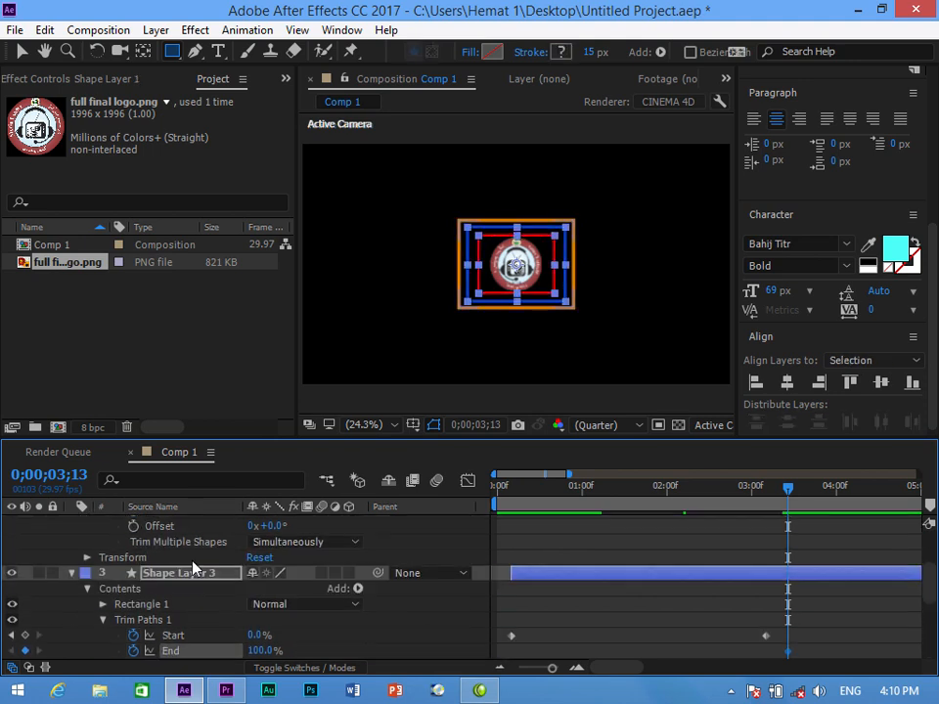
- Try lowering the Trim Paths End value on the shape layers and preview from the start
drag(260, 604, 152, 605)
drag(789, 489, 492, 497)
key(space)
key(space)
- Play back the composition to examine the complete rectangle and logo animation
key(minus)
key(minus)
key(minus)
click(71, 526)
click(294, 621)
key(space)
key(space)
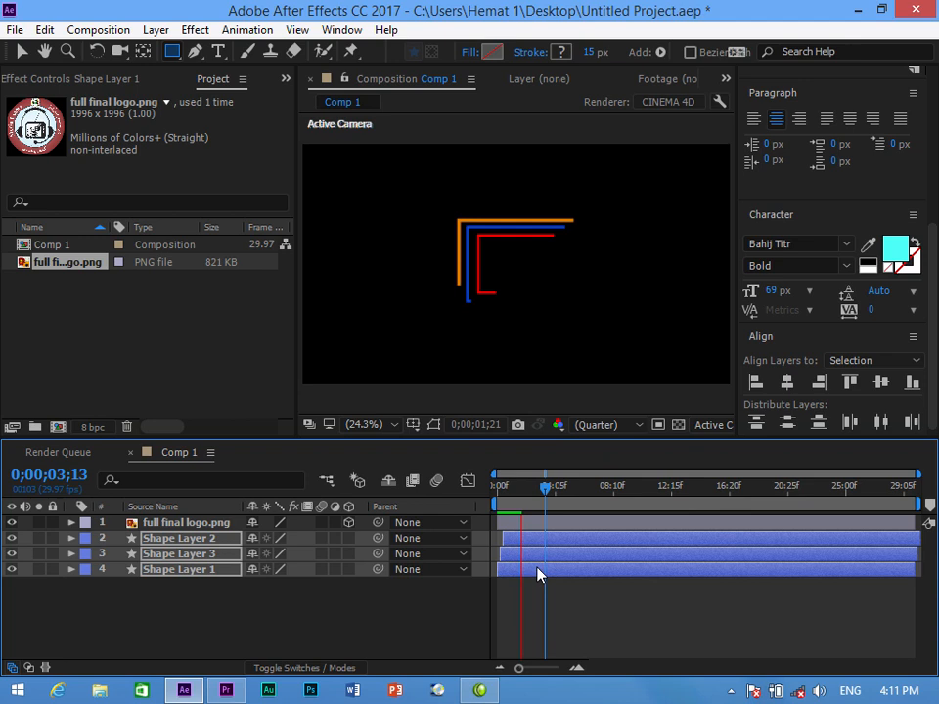
key(equal)
key(equal)
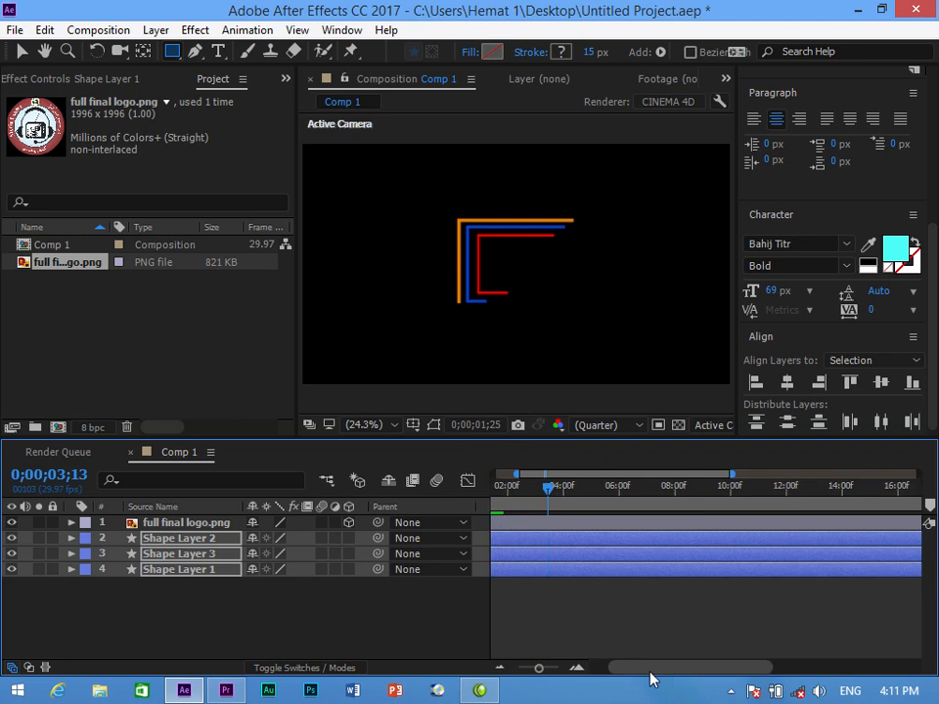
drag(650, 671, 629, 670)
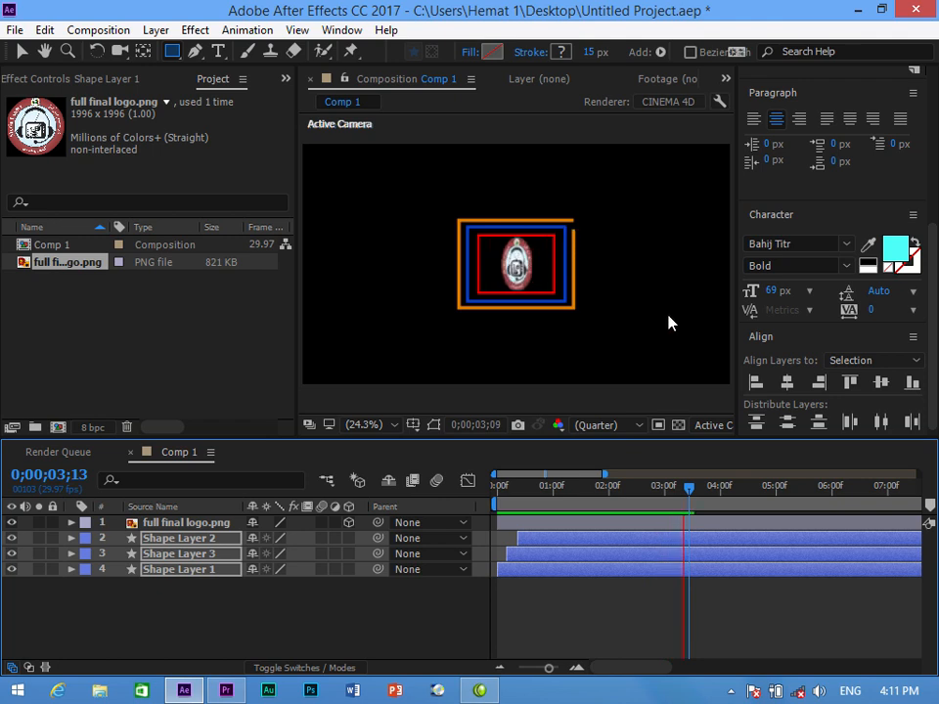
key(space)
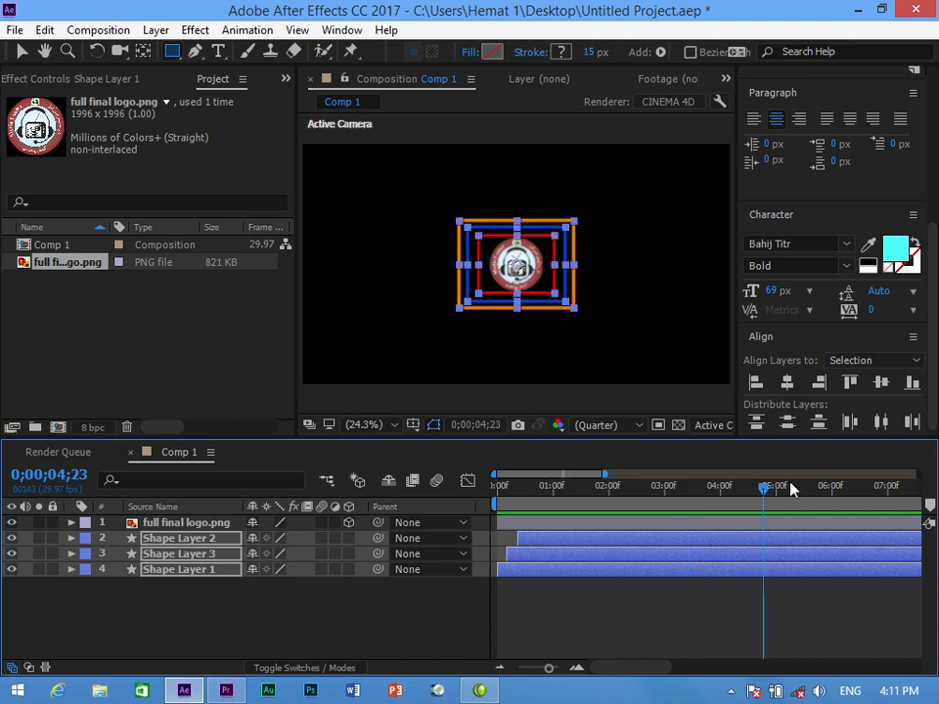
drag(759, 496, 409, 499)
key(space)
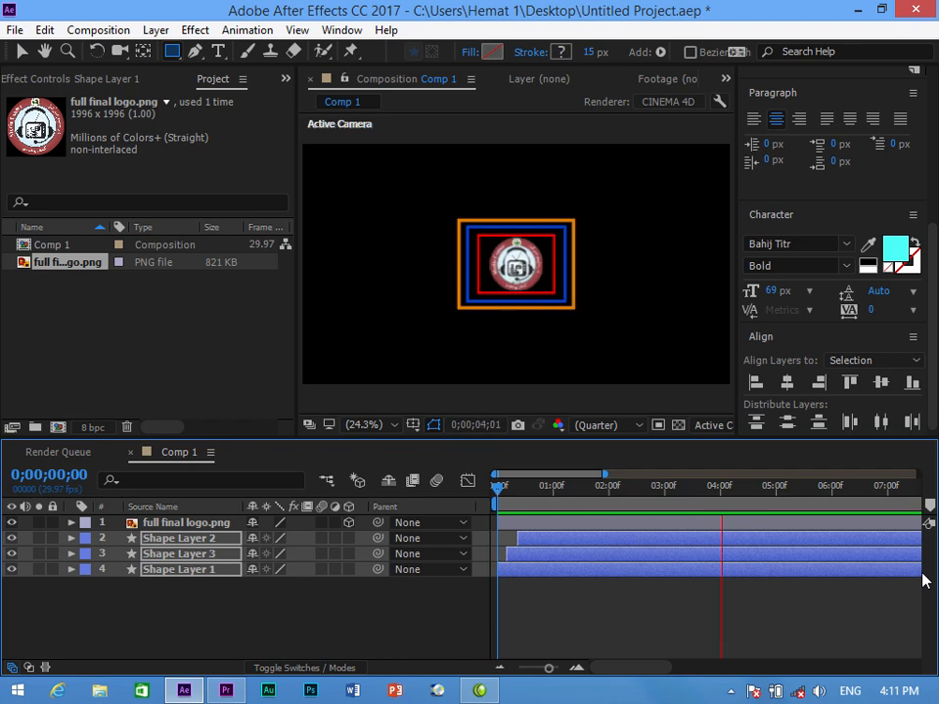
key(space)
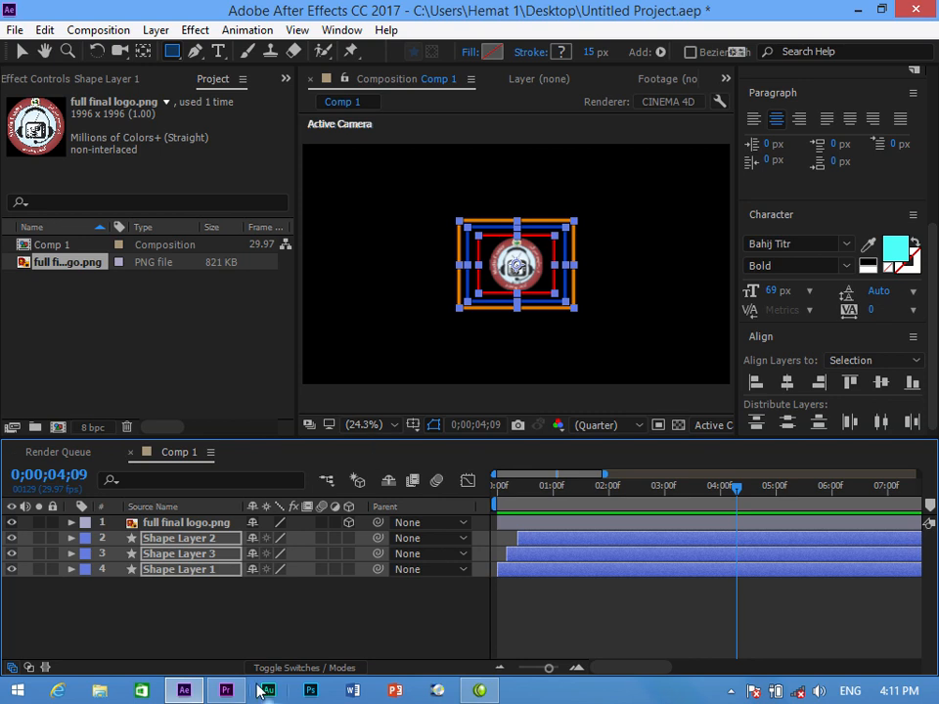
- Switch to Premiere Pro, create a sequence from the Untitled Linked Comp 01 clip and return to After Effects
click(225, 692)
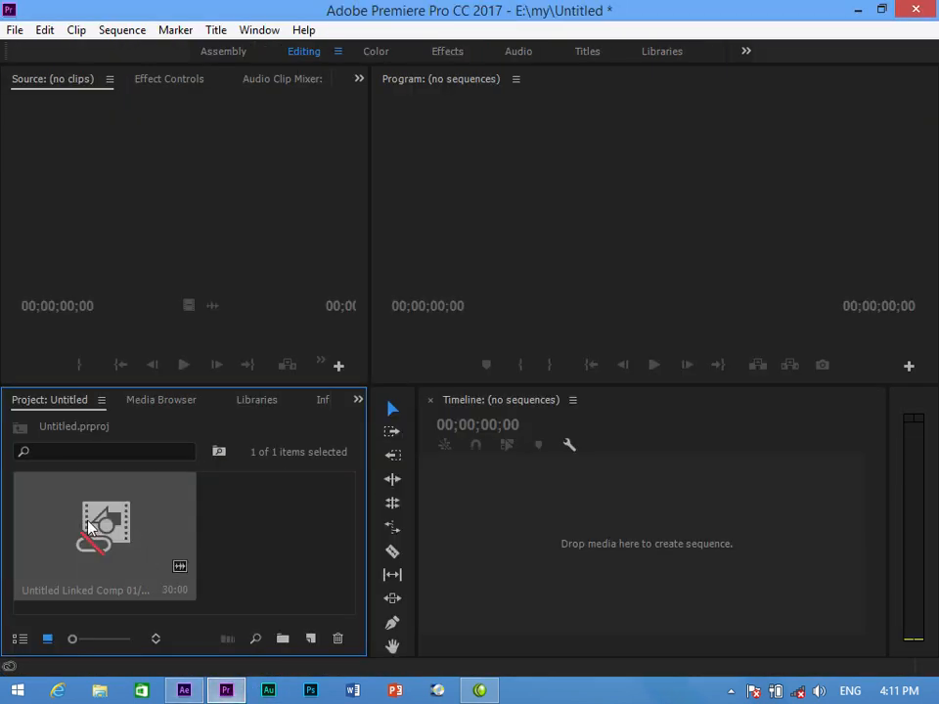
drag(88, 509, 628, 538)
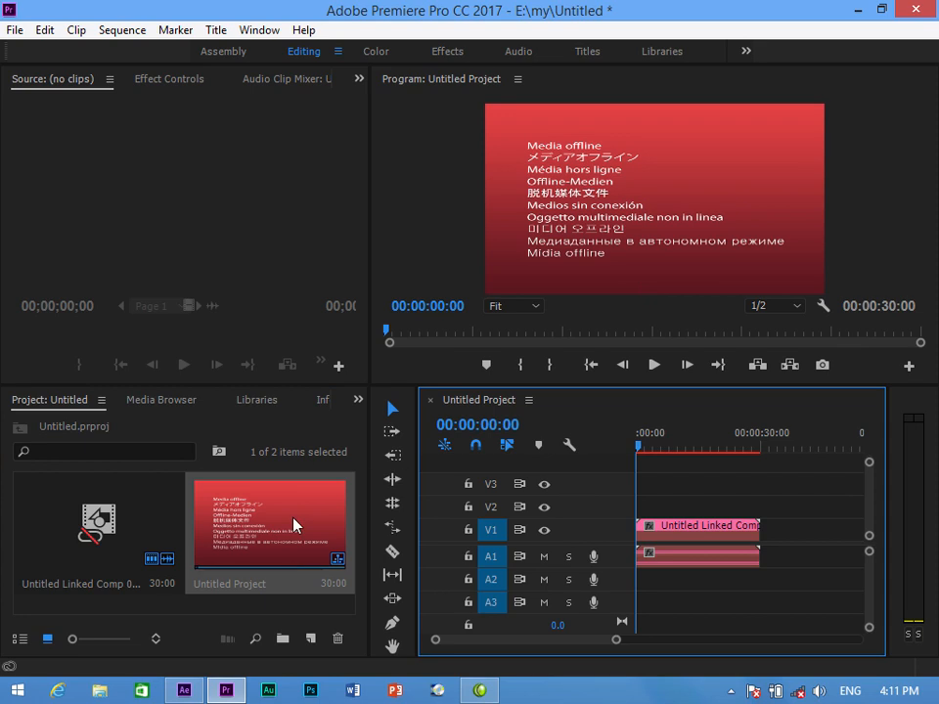
click(850, 9)
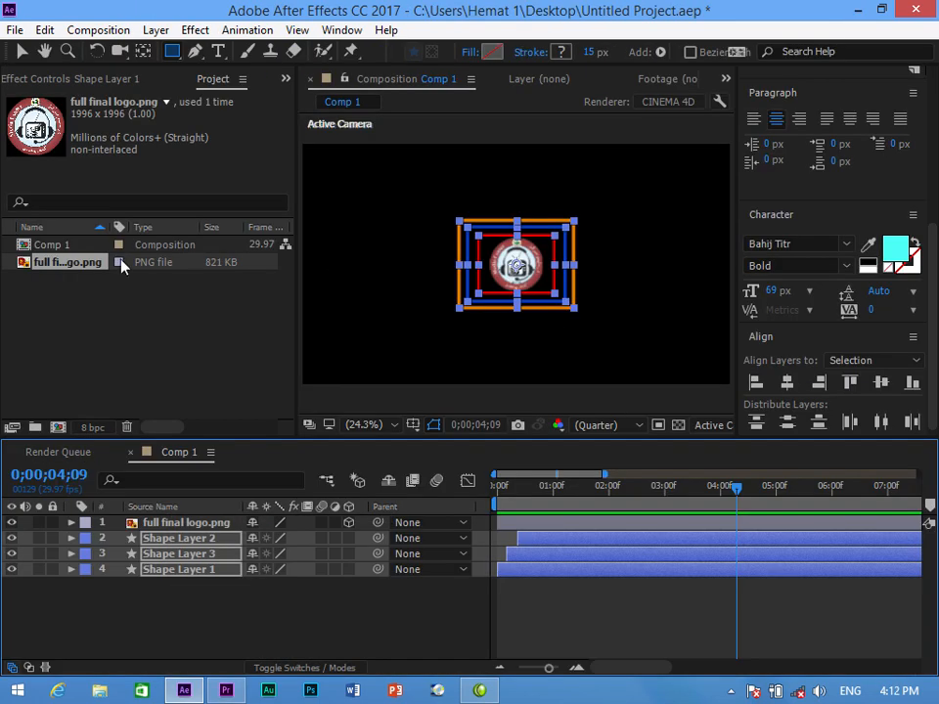
- Save the After Effects project as Untitled Project on the Desktop, replacing the existing file
click(15, 29)
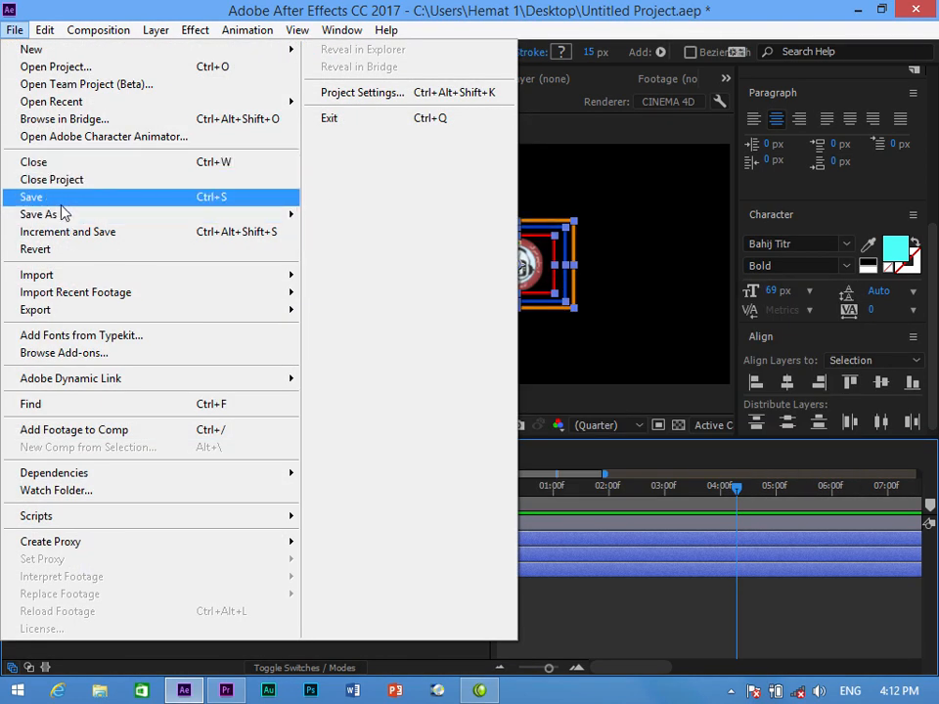
mouse_move(65, 215)
click(413, 237)
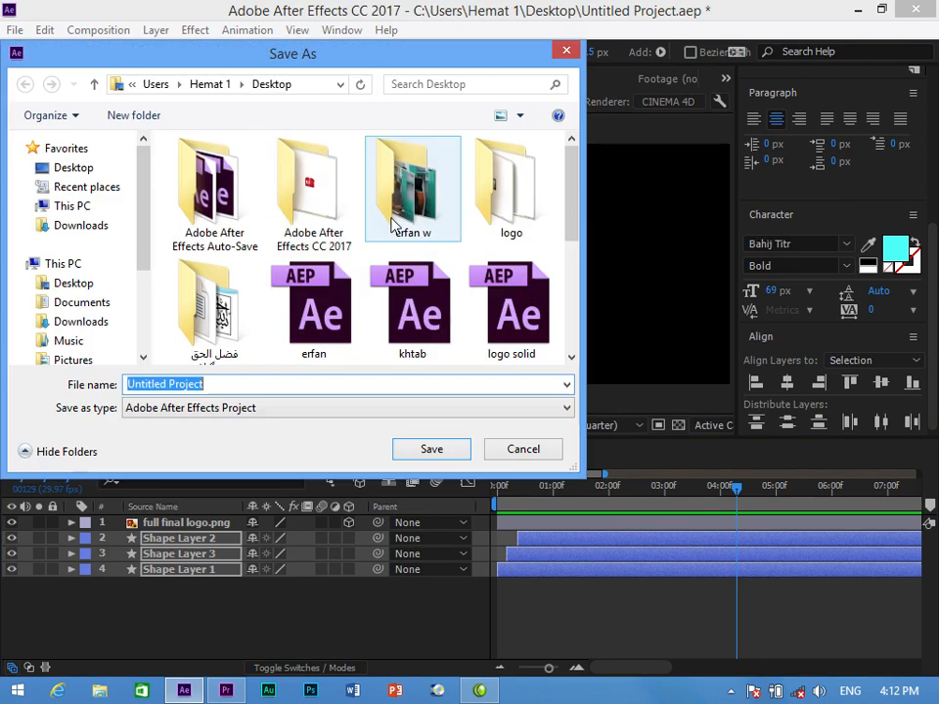
click(41, 167)
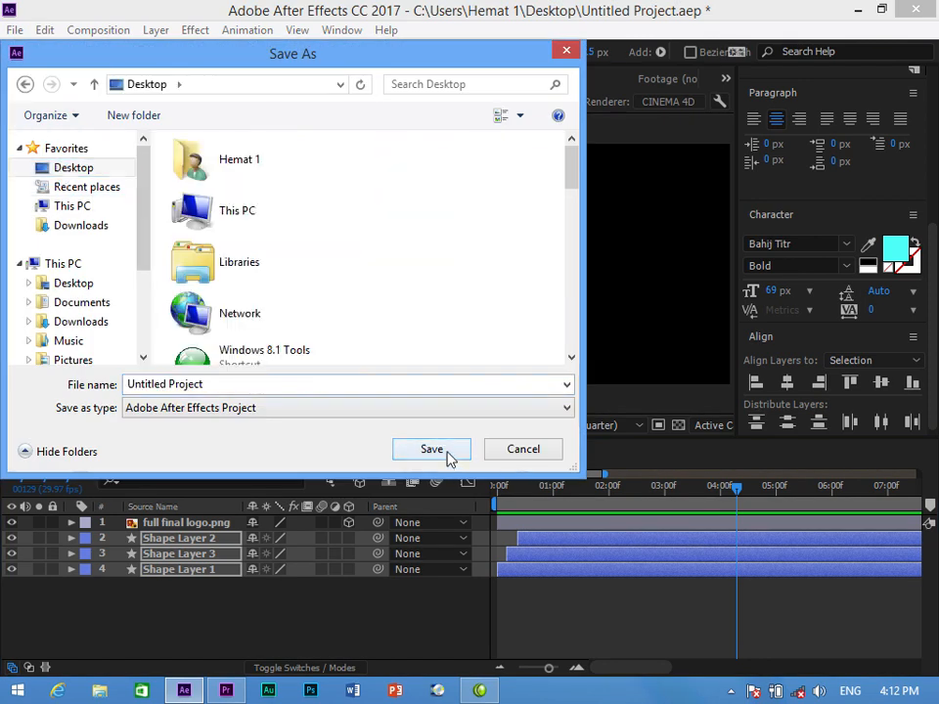
click(448, 452)
click(503, 352)
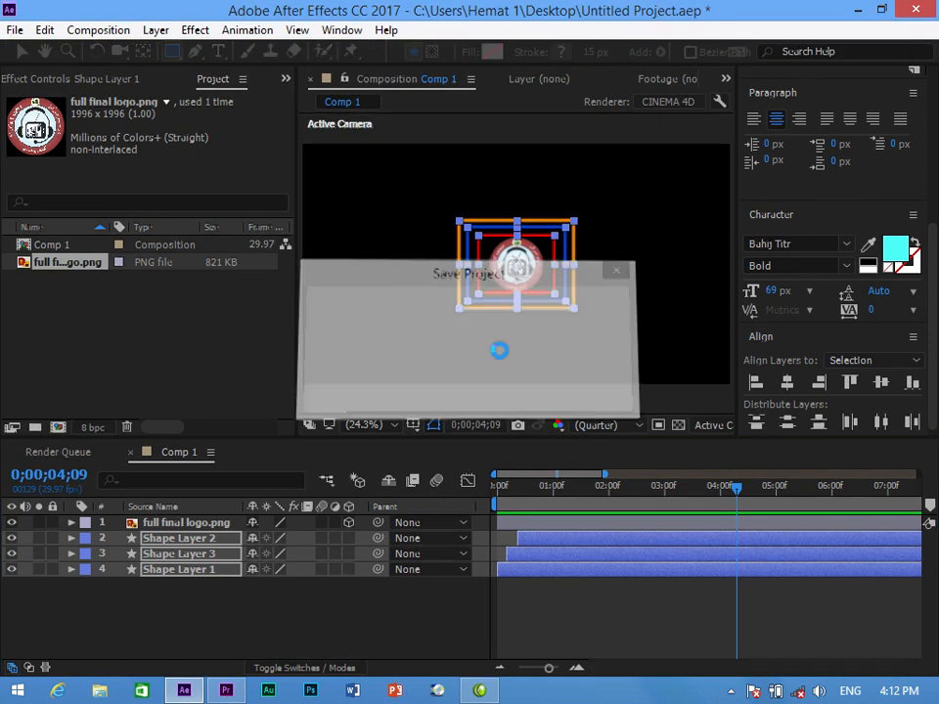
- Pre-compose all four layers as Pre-comp 1 with all attributes moved, save the project and minimize After Effects
drag(173, 590, 198, 529)
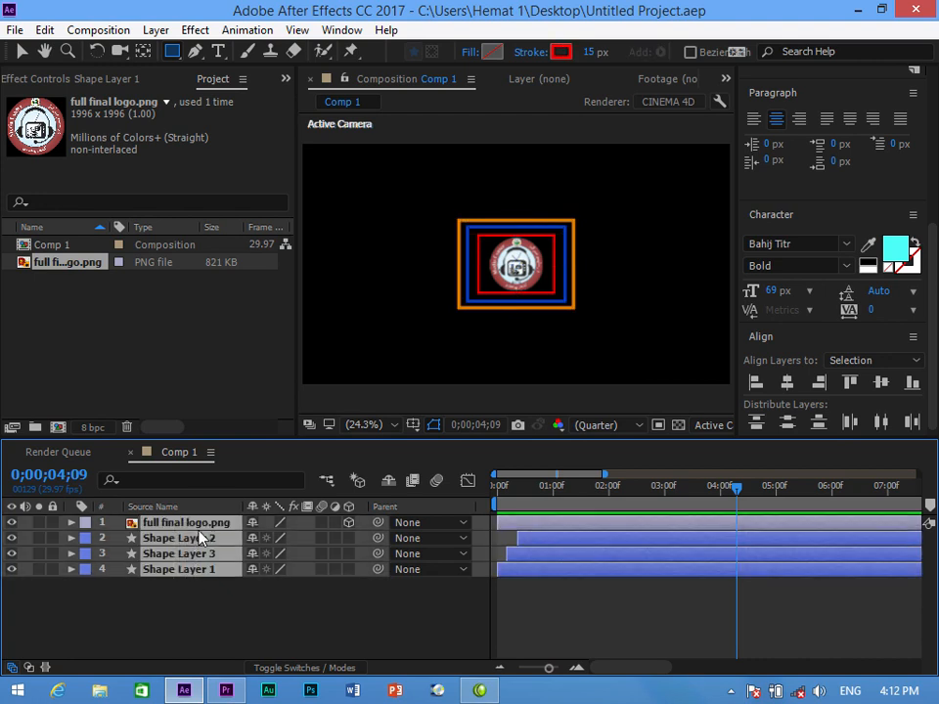
right_click(199, 537)
click(274, 587)
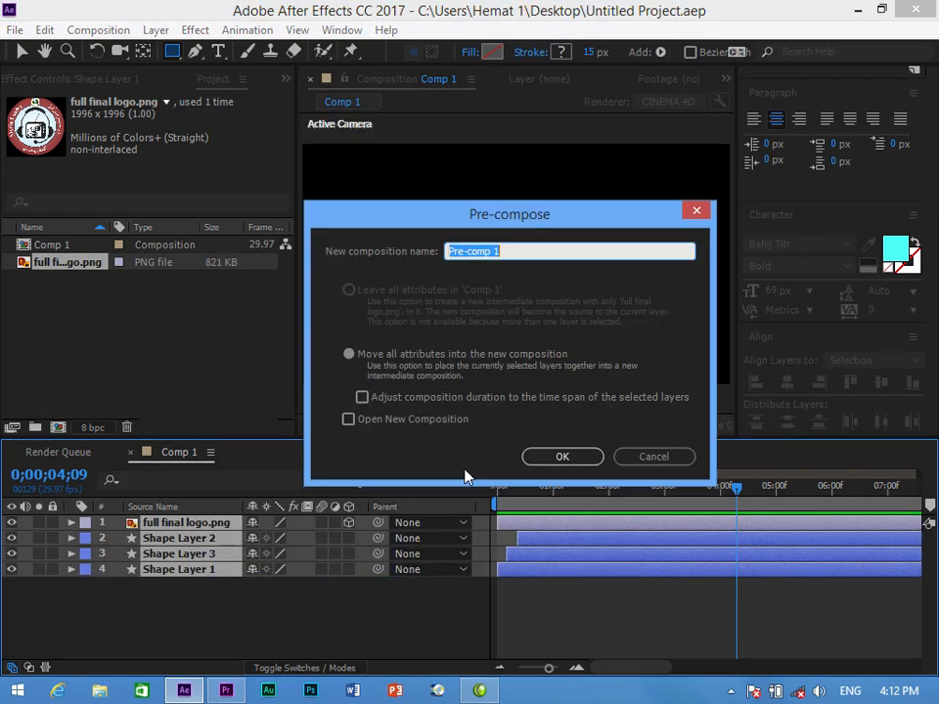
click(562, 457)
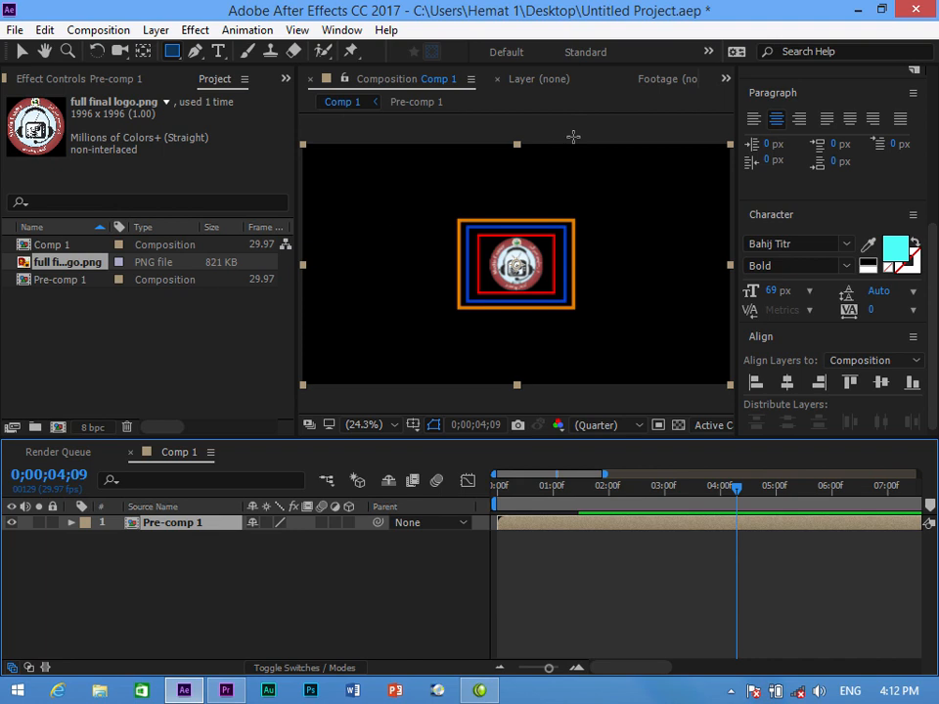
key(ctrl+s)
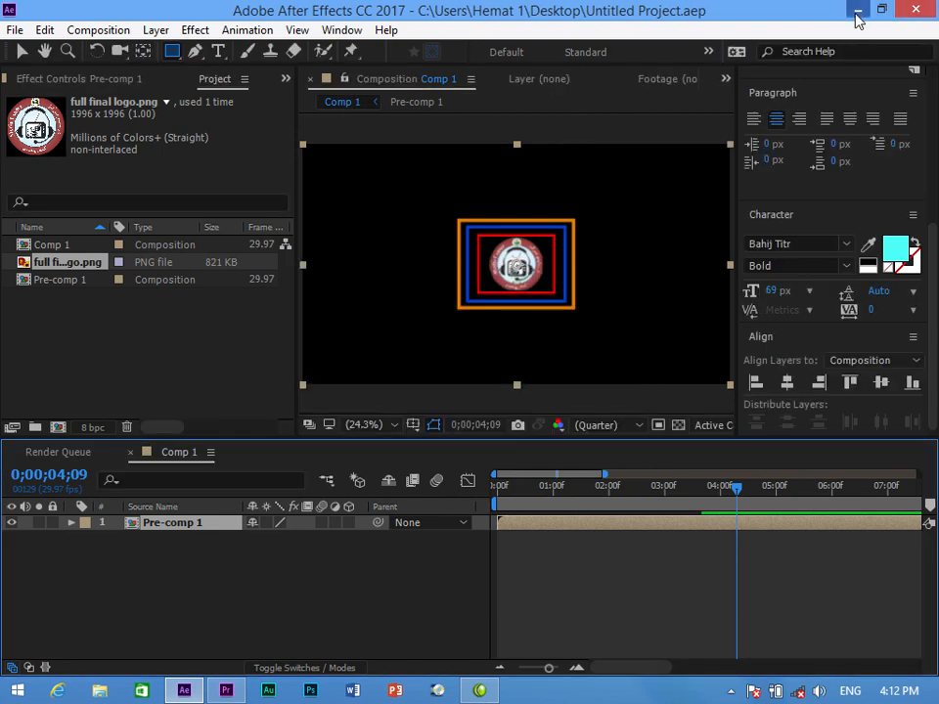
click(858, 9)
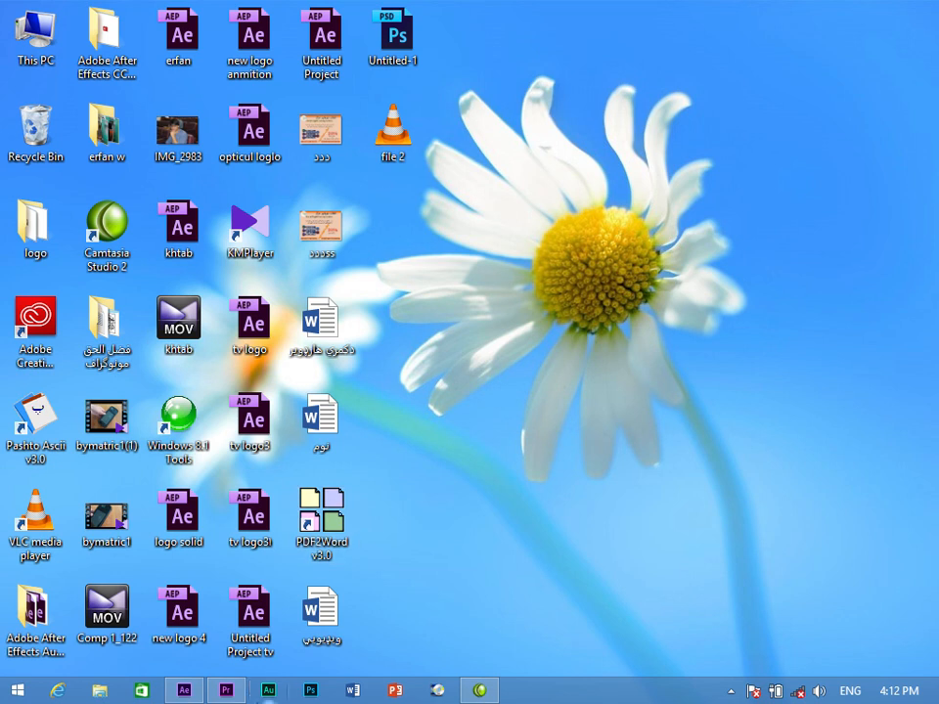
- Switch to Premiere Pro and relink the offline Untitled Linked Comp 01 clip to Pre-comp 1 of Untitled Project on the Desktop
click(225, 692)
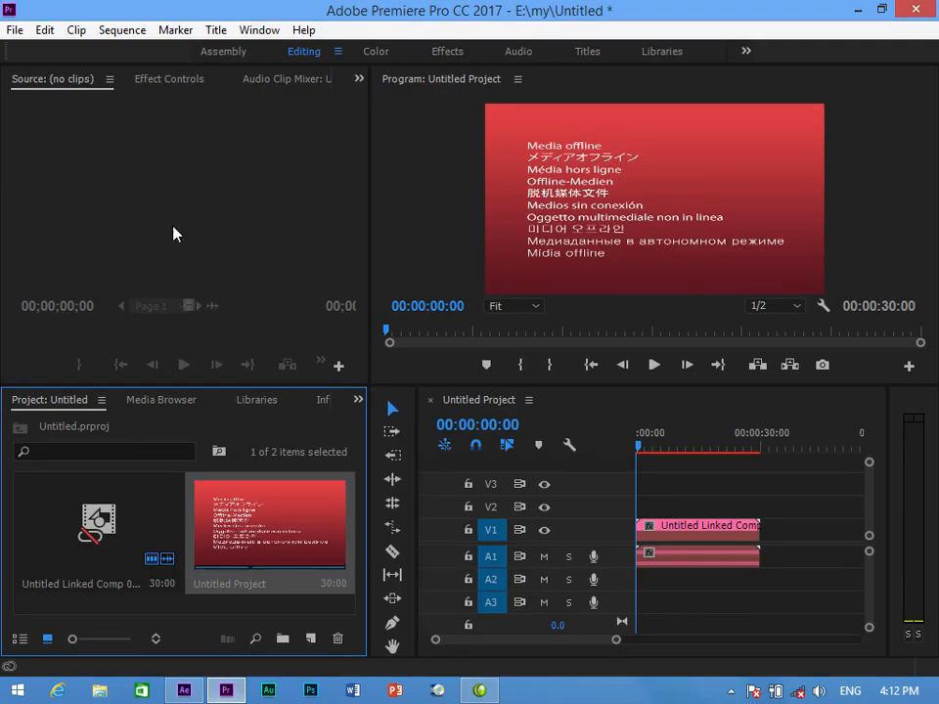
click(16, 34)
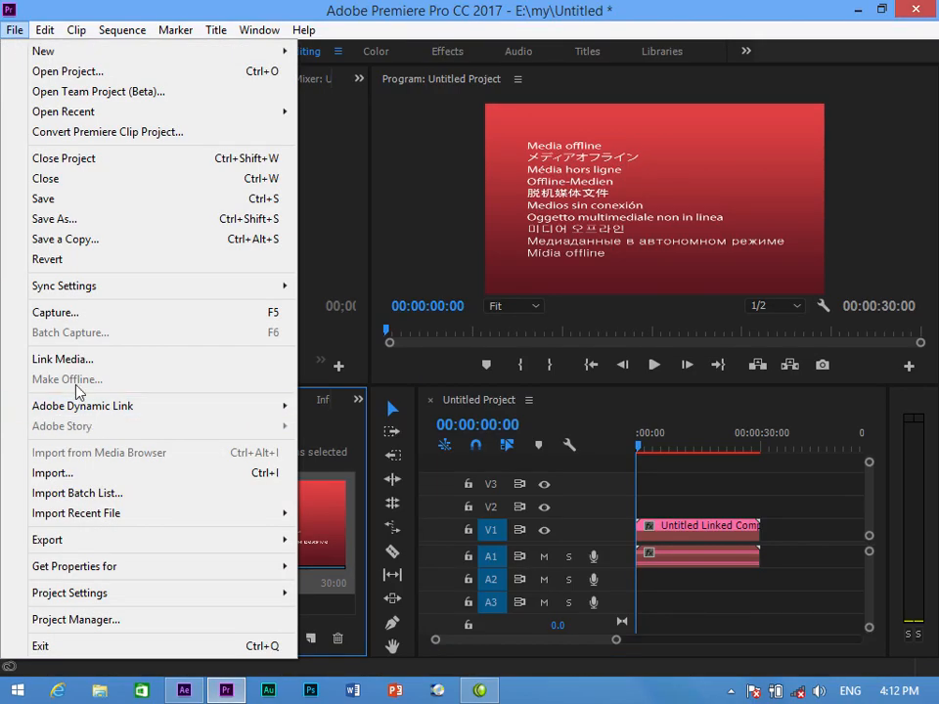
click(93, 358)
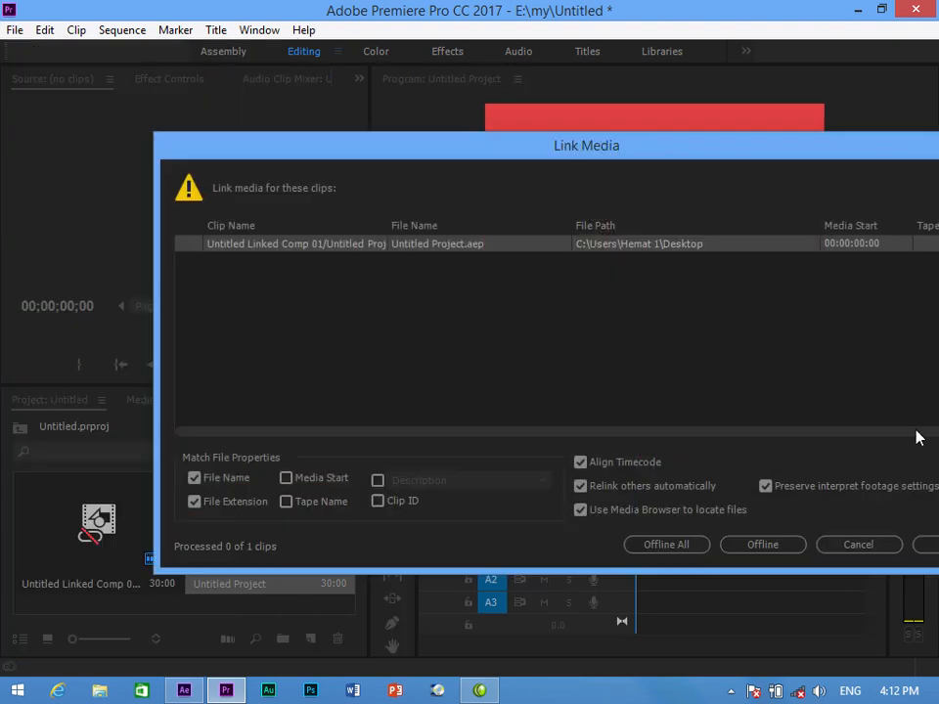
click(925, 545)
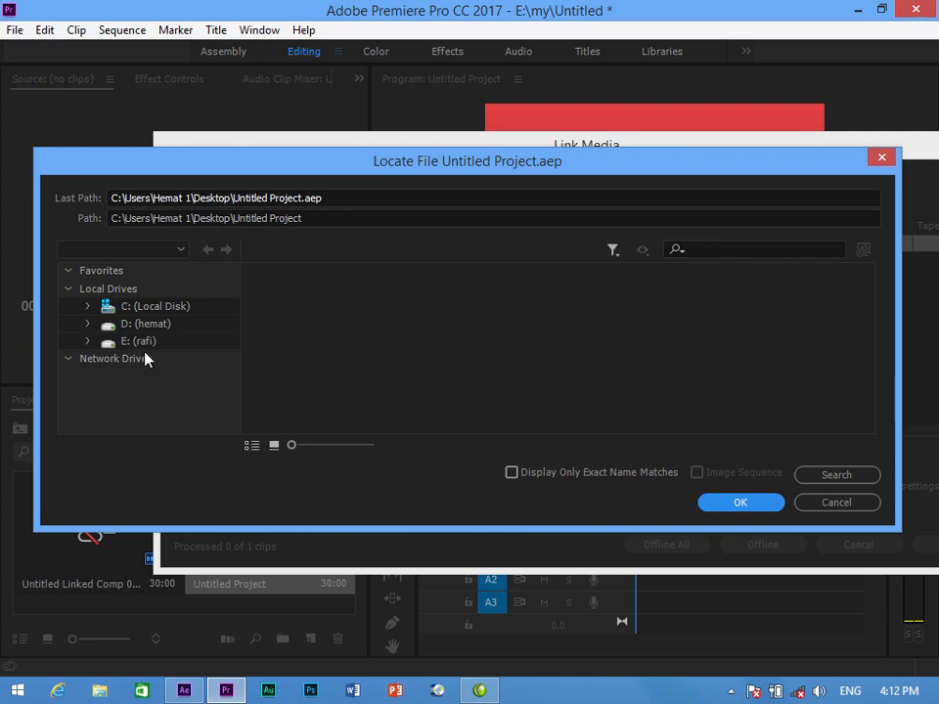
click(73, 356)
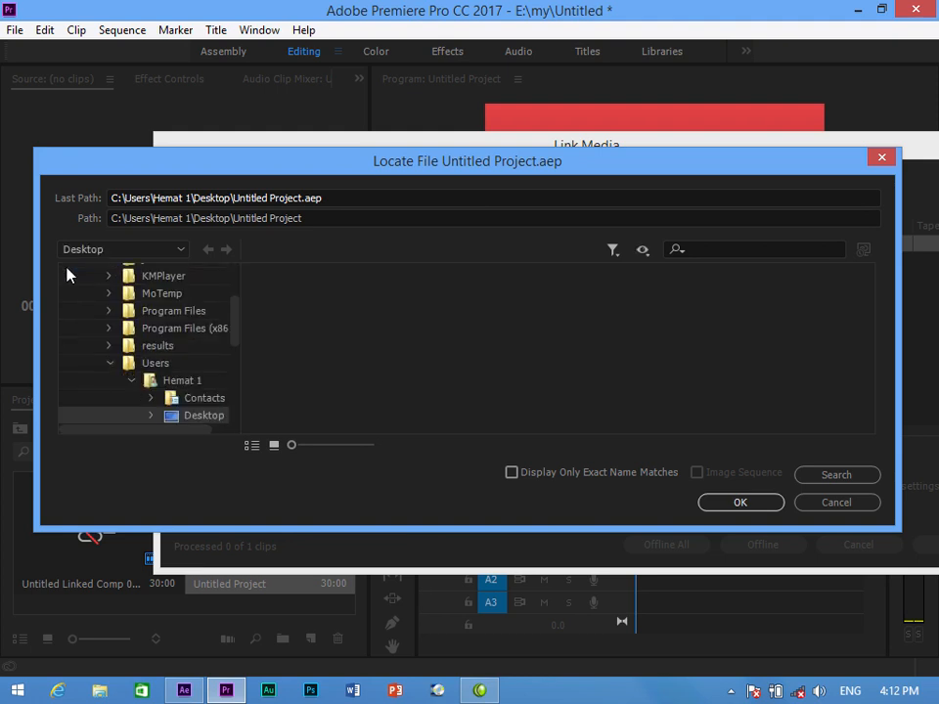
click(151, 416)
scroll(209, 381, up, 1)
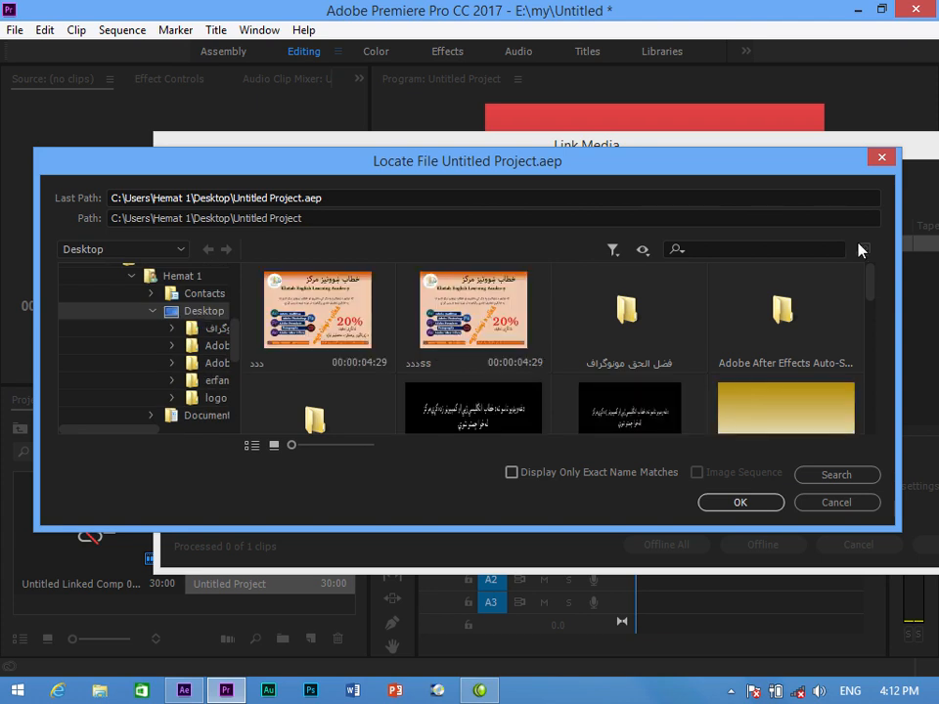
drag(871, 294, 861, 421)
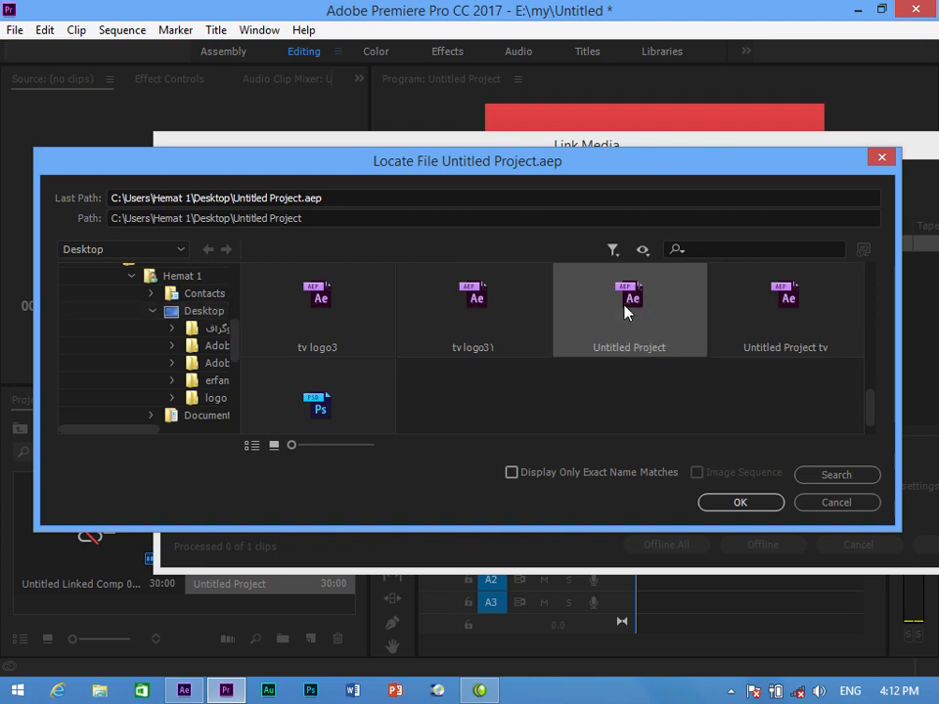
click(750, 513)
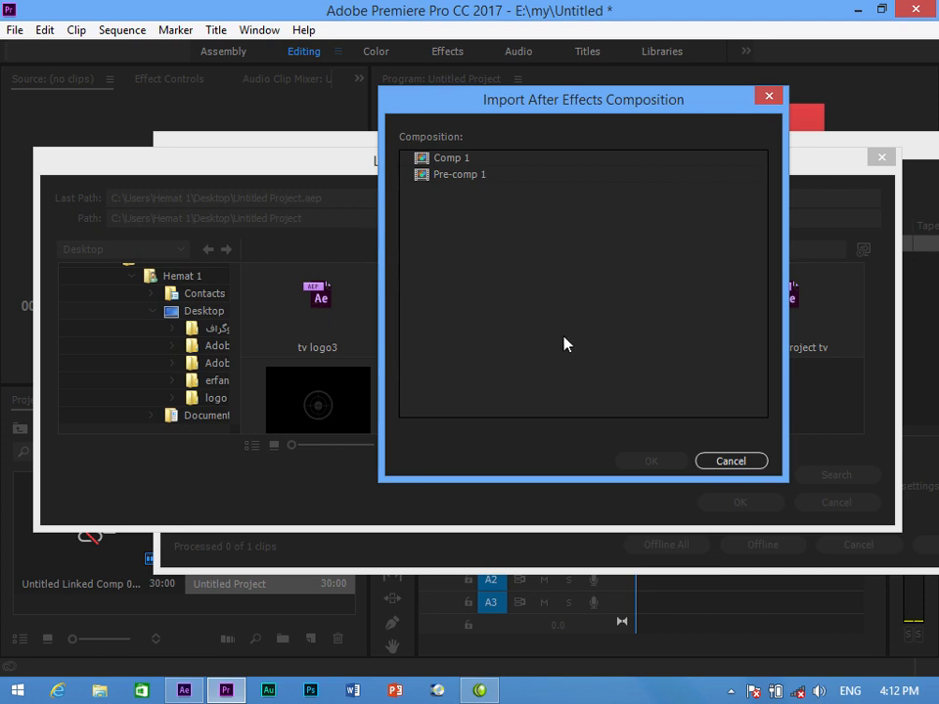
click(438, 176)
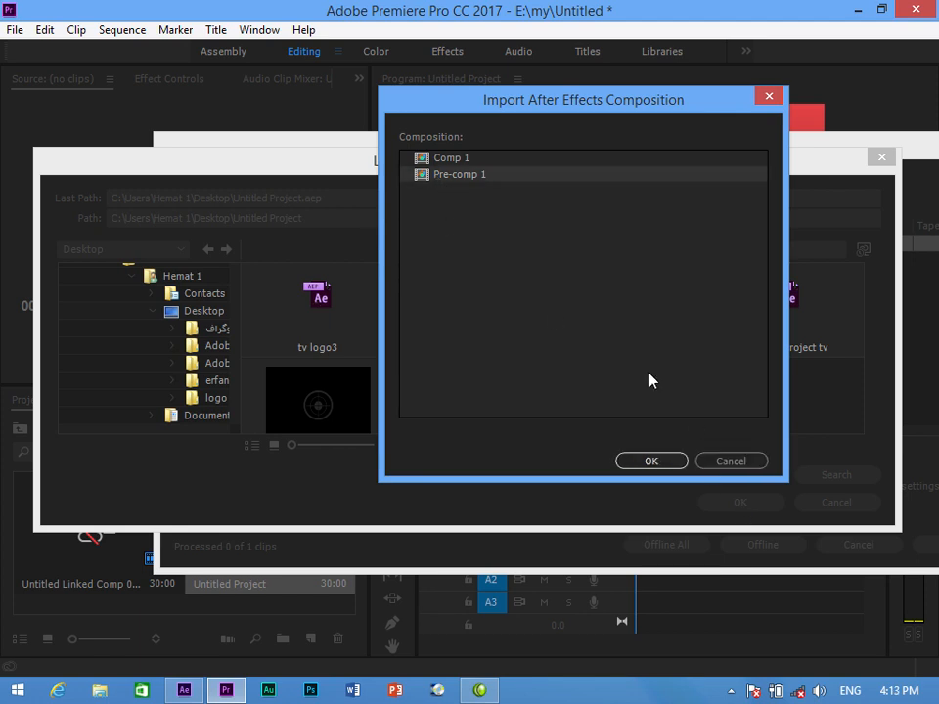
click(651, 464)
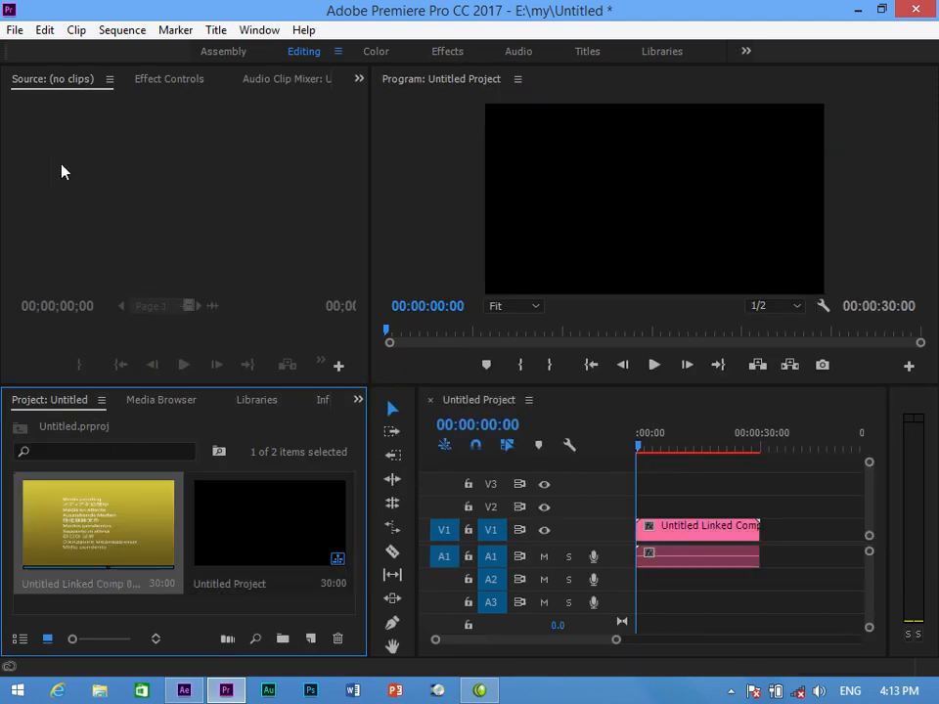
click(13, 30)
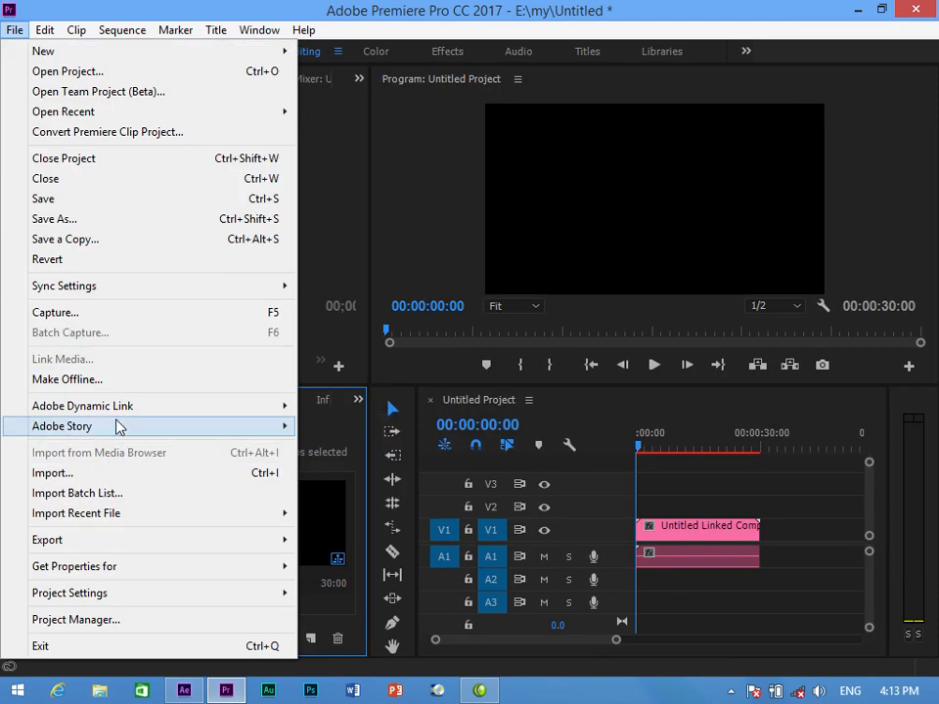
mouse_move(115, 408)
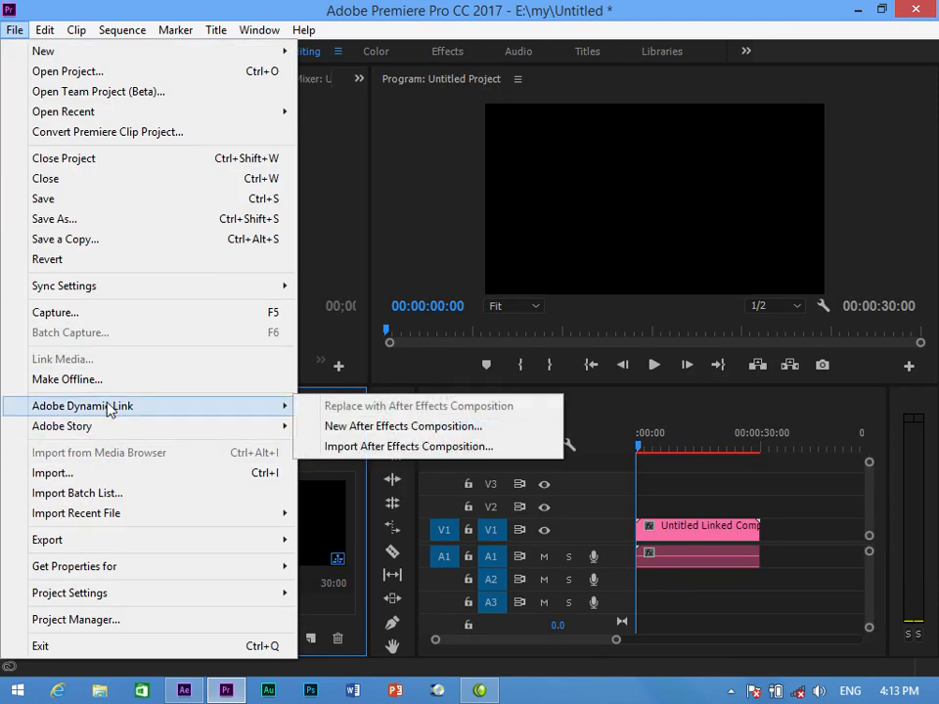
click(378, 448)
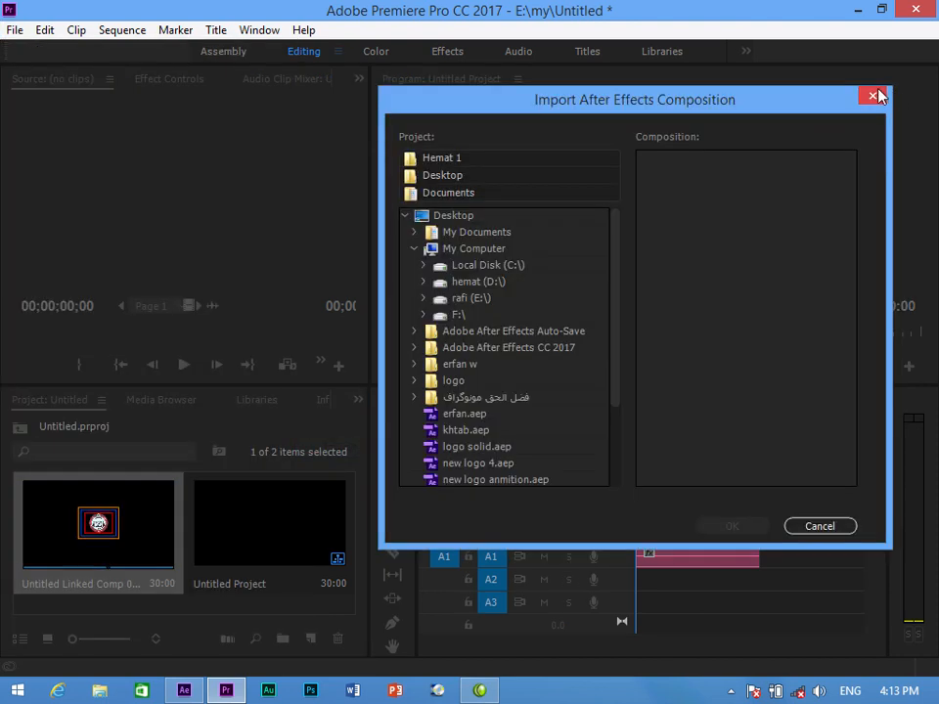
click(827, 531)
- Replace the sequence's existing clip on V1 and A1 with the relinked Untitled Linked Comp 01 clip, starting at the sequence's beginning
drag(96, 526, 626, 510)
click(672, 528)
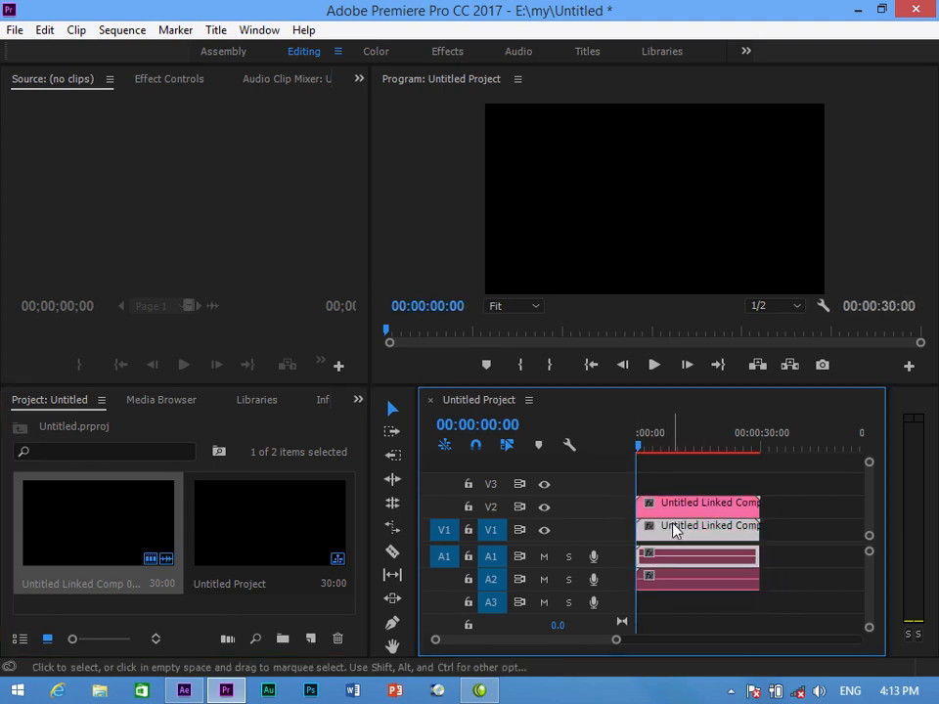
key(Delete)
drag(688, 508, 681, 558)
- Play and scrub through the sequence to examine the linked rectangle and logo animation
key(space)
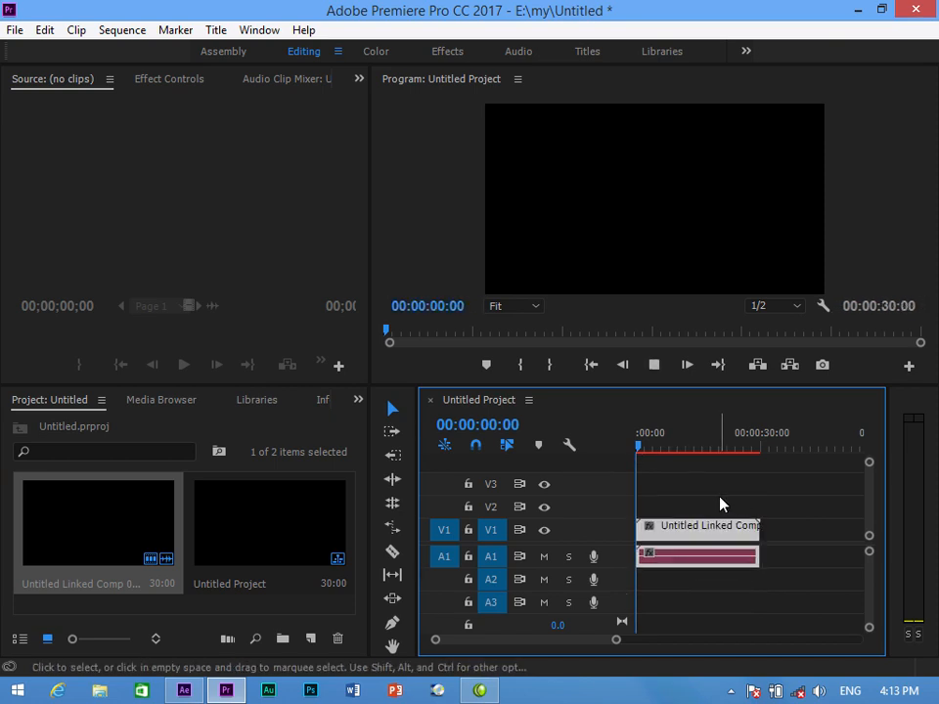
key(space)
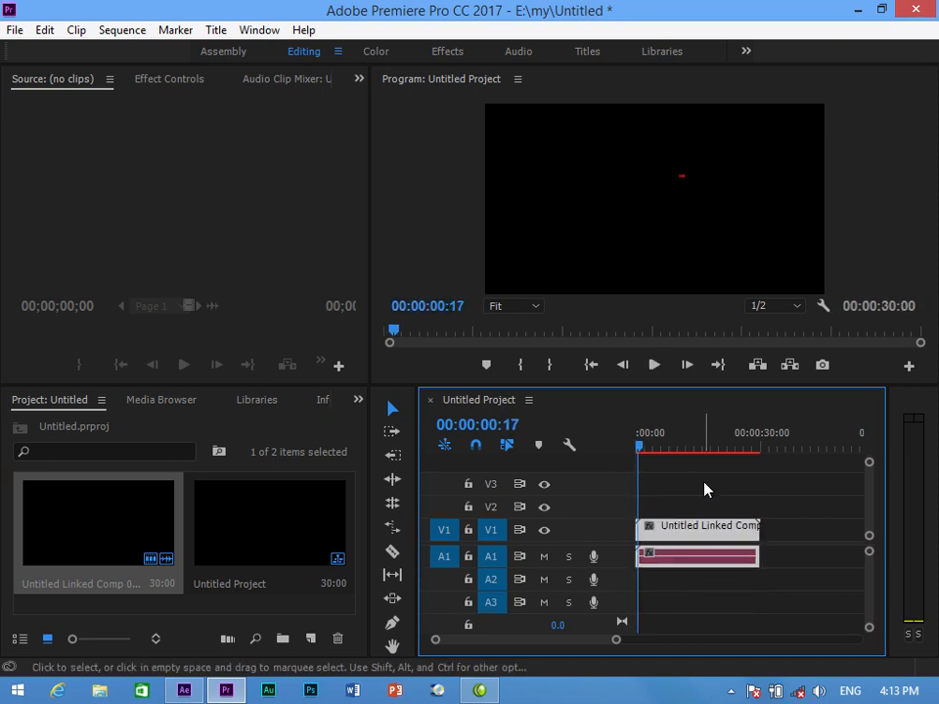
drag(642, 451, 693, 447)
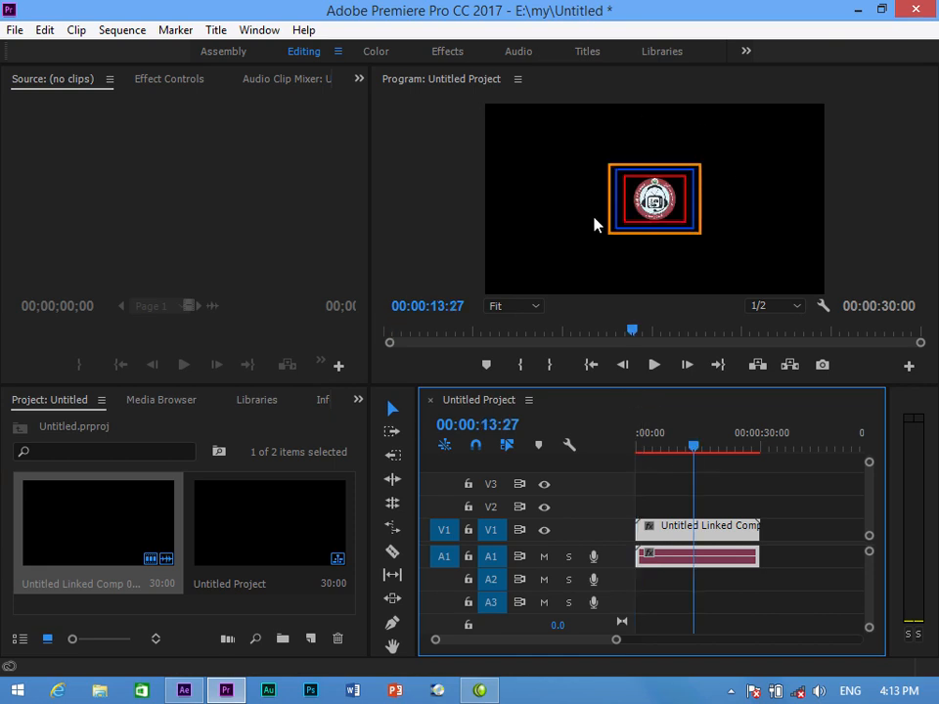
drag(690, 448, 651, 447)
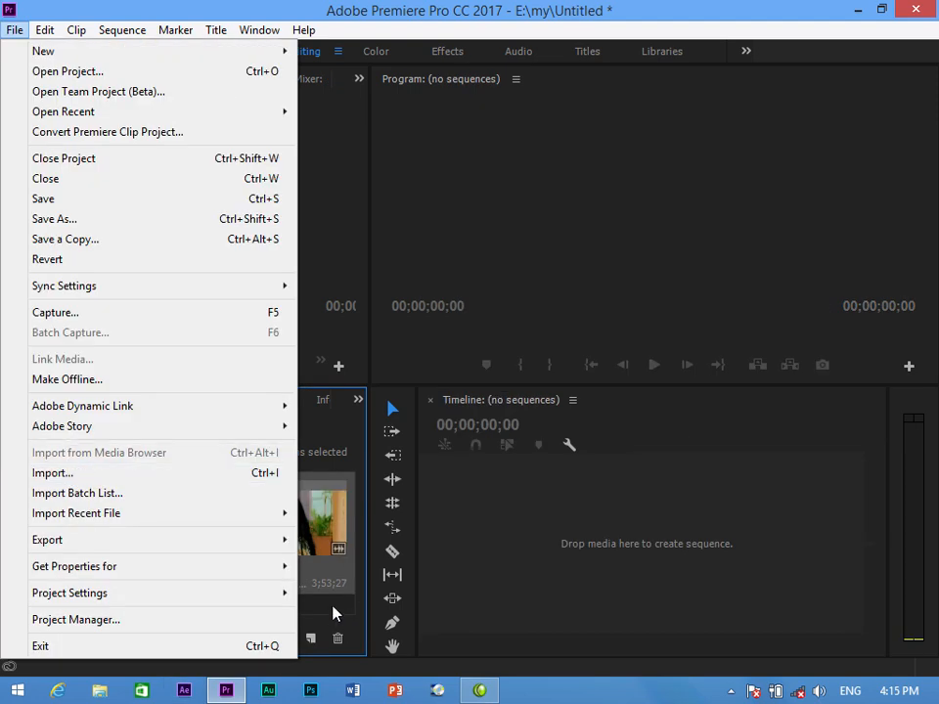
- Browse the picture thumbnails of the PICHAR folder in the Media Browser
click(333, 613)
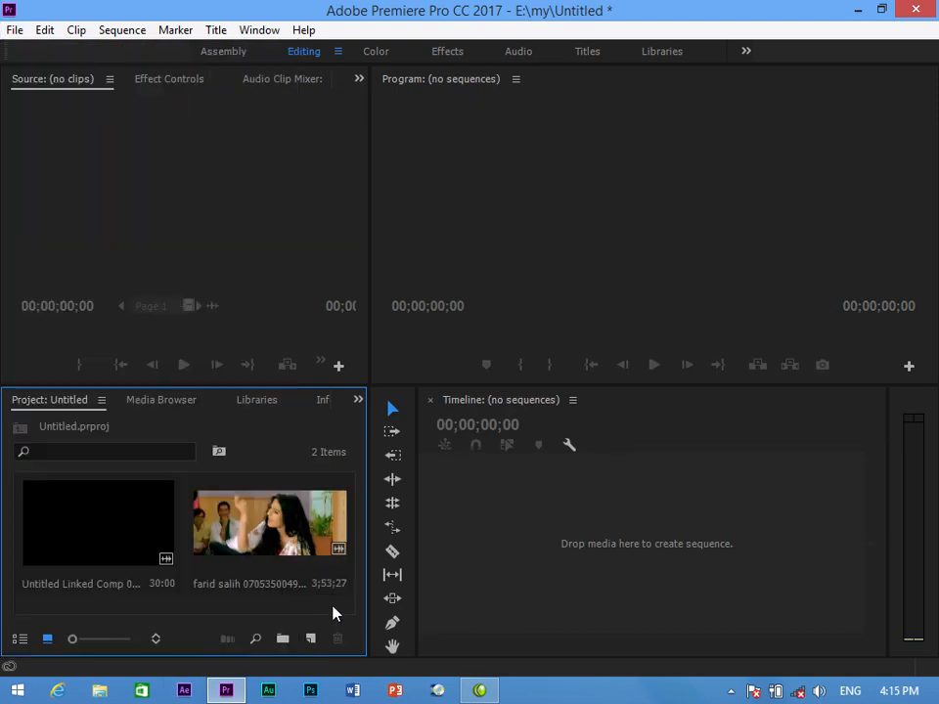
click(155, 408)
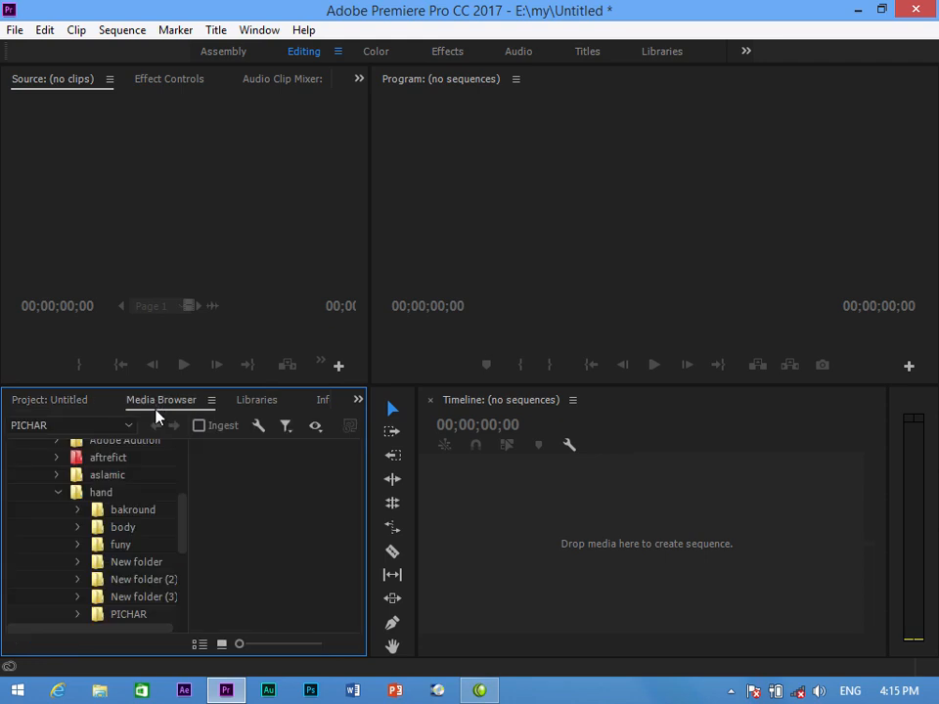
drag(185, 531, 184, 524)
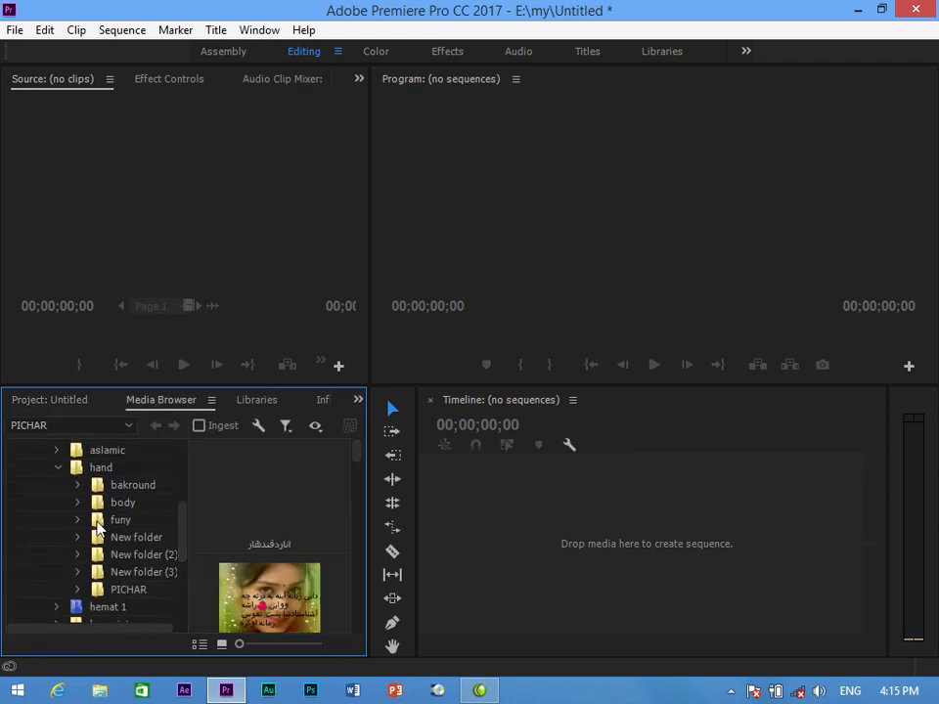
click(273, 603)
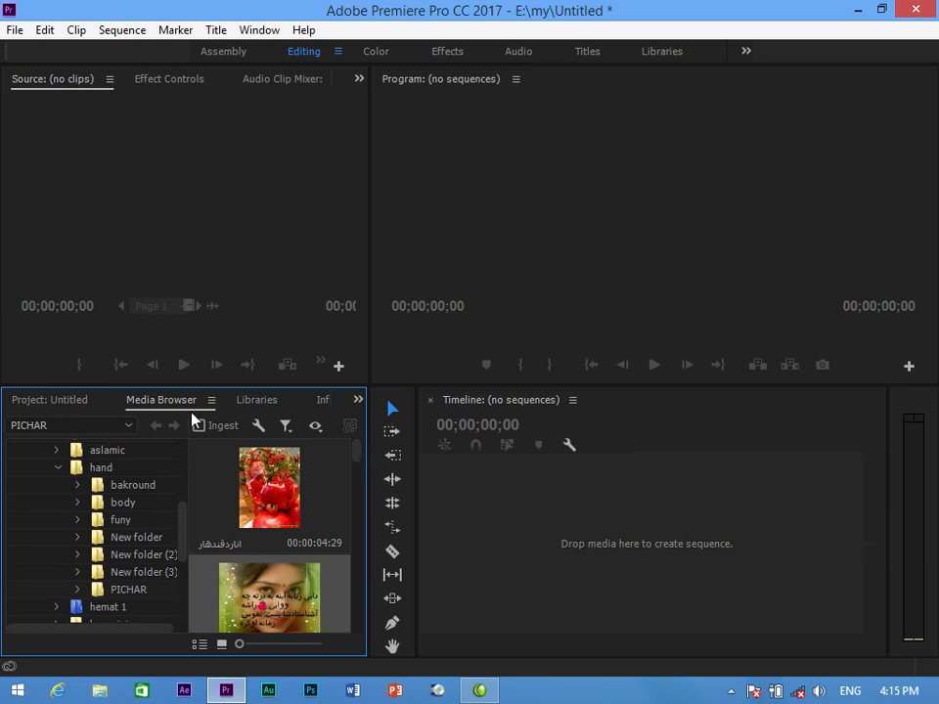
click(355, 469)
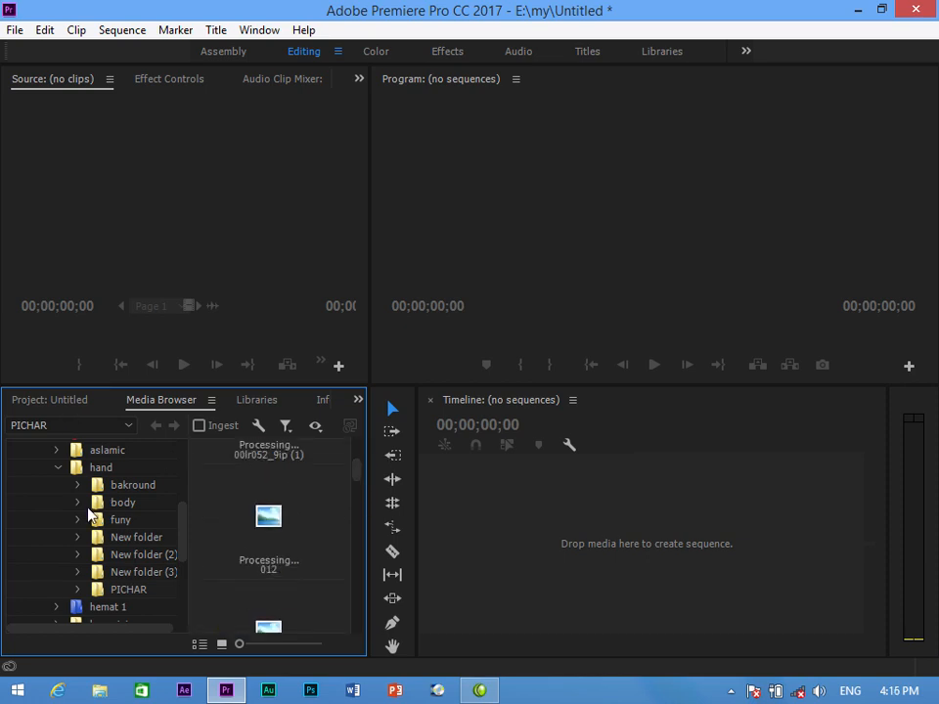
click(58, 469)
click(59, 468)
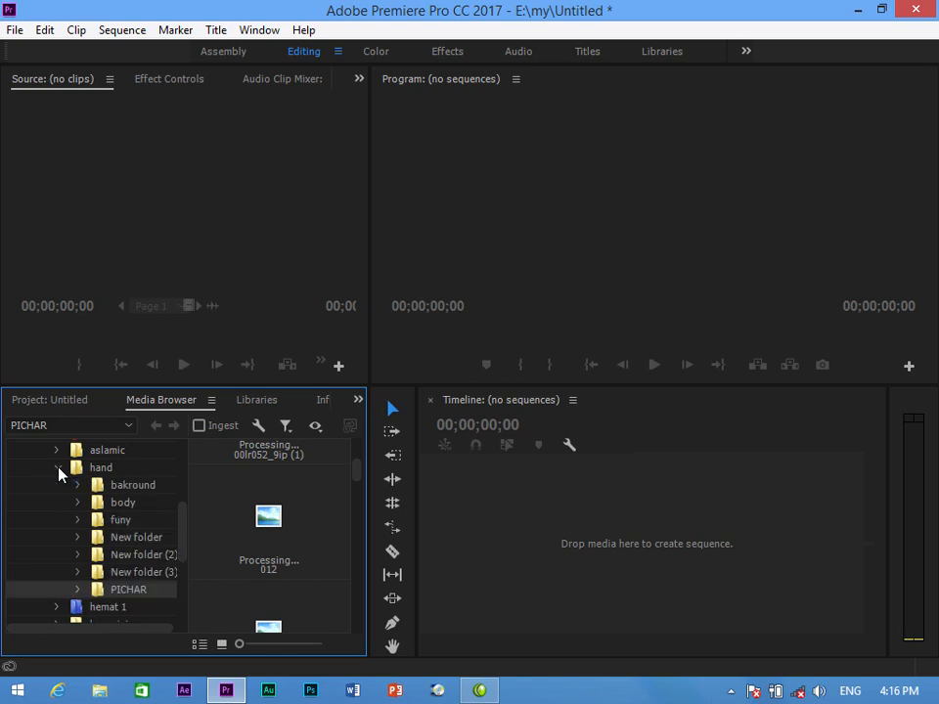
- Import the Maaahhaakk (28) video from the funy folder through the Media Browser and view it among the project items
click(130, 521)
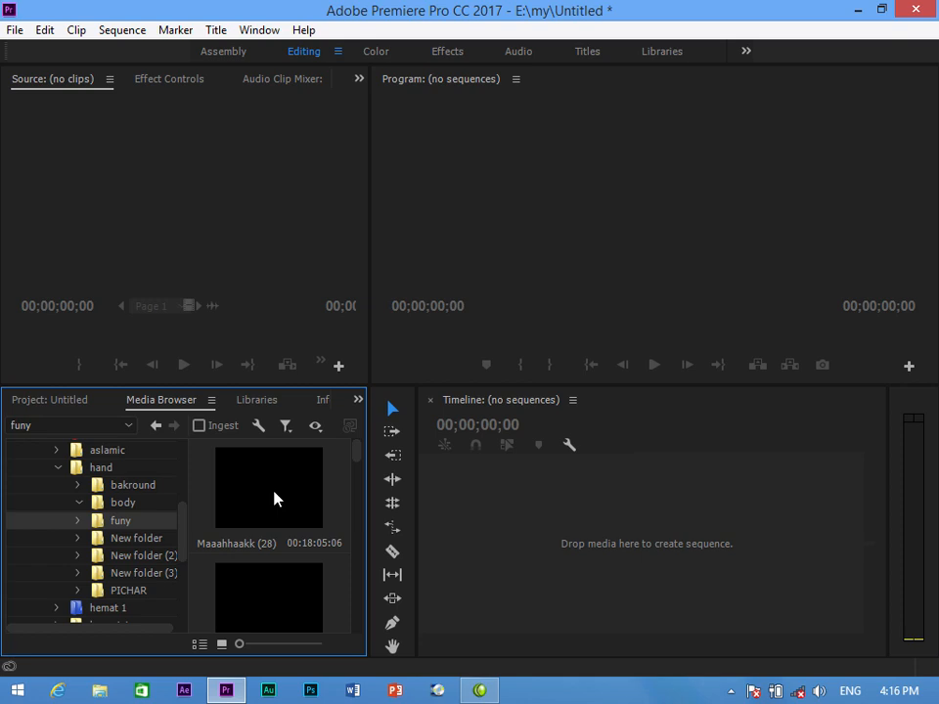
click(12, 31)
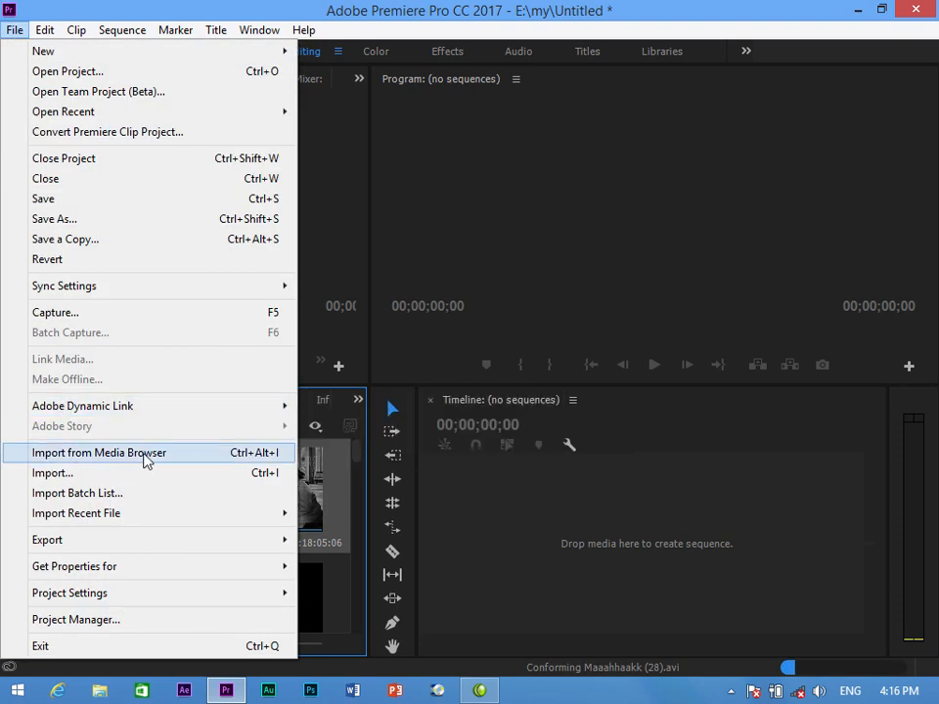
click(162, 453)
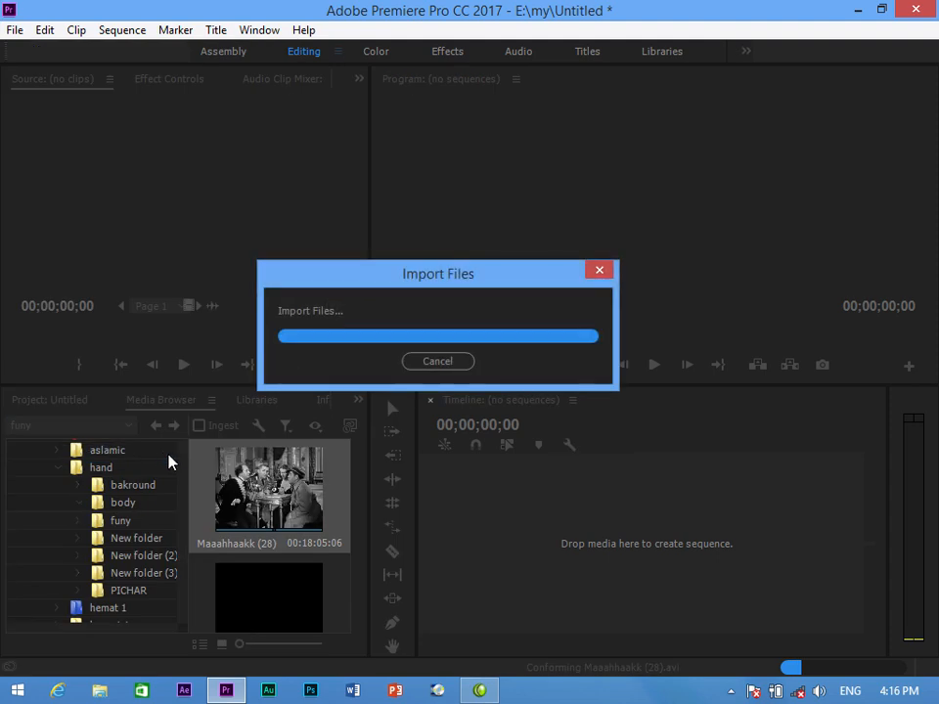
click(41, 402)
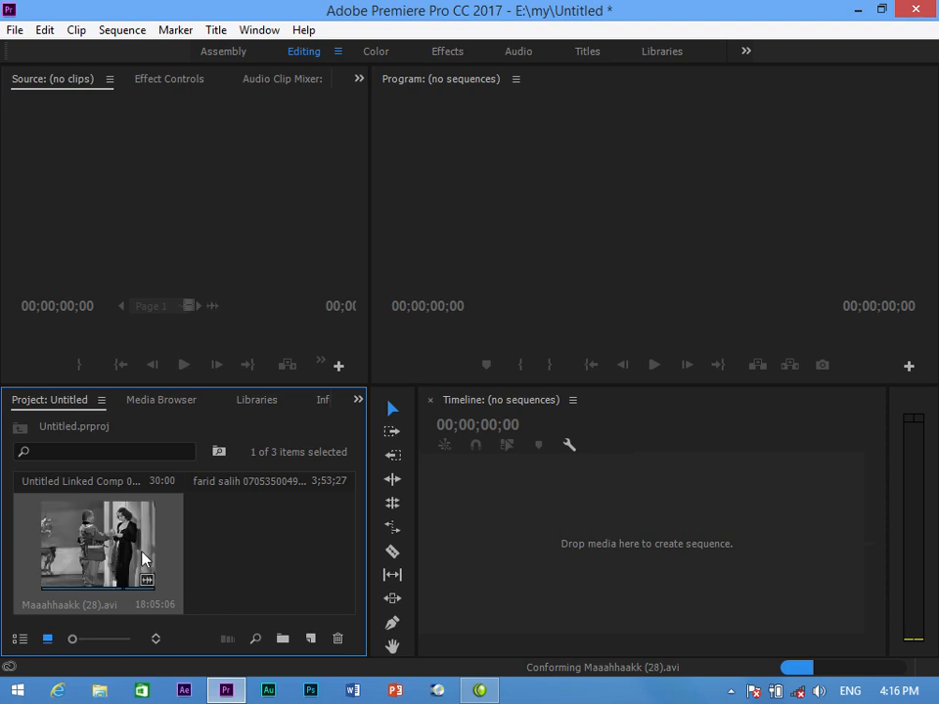
click(237, 547)
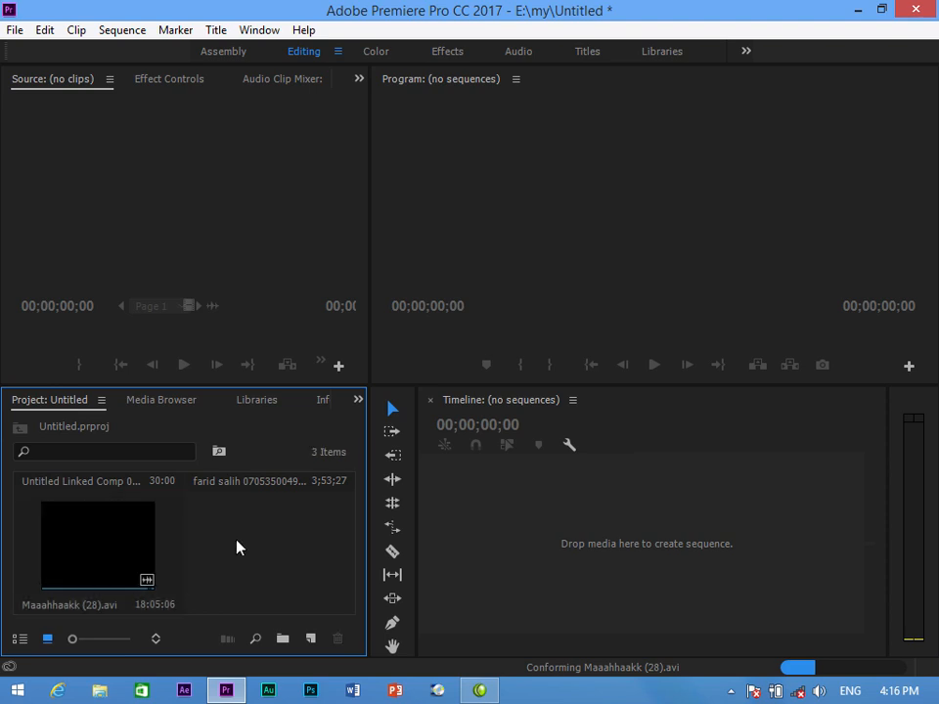
click(17, 29)
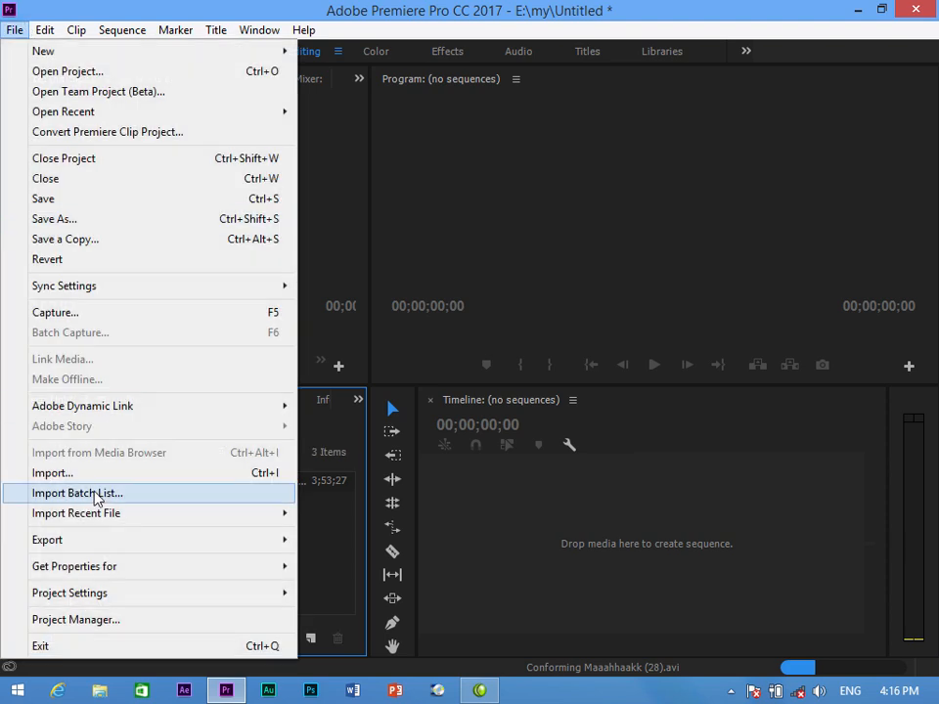
click(323, 536)
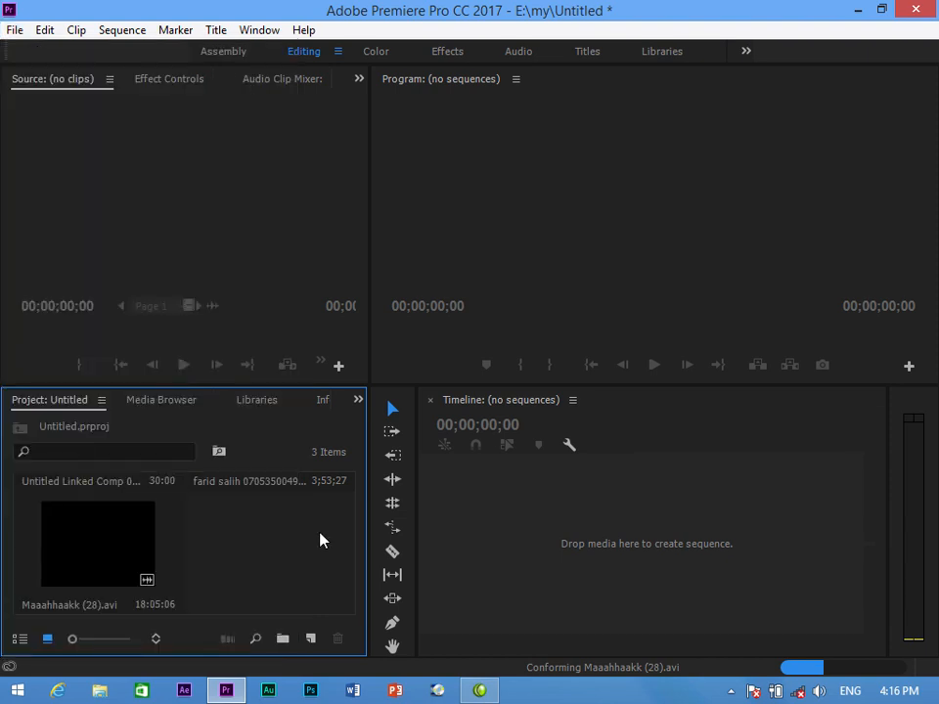
- Import the first video, ازفلم جان, from drive E's hand folder through the Media Browser and view it among the project items
click(157, 402)
drag(181, 543, 165, 500)
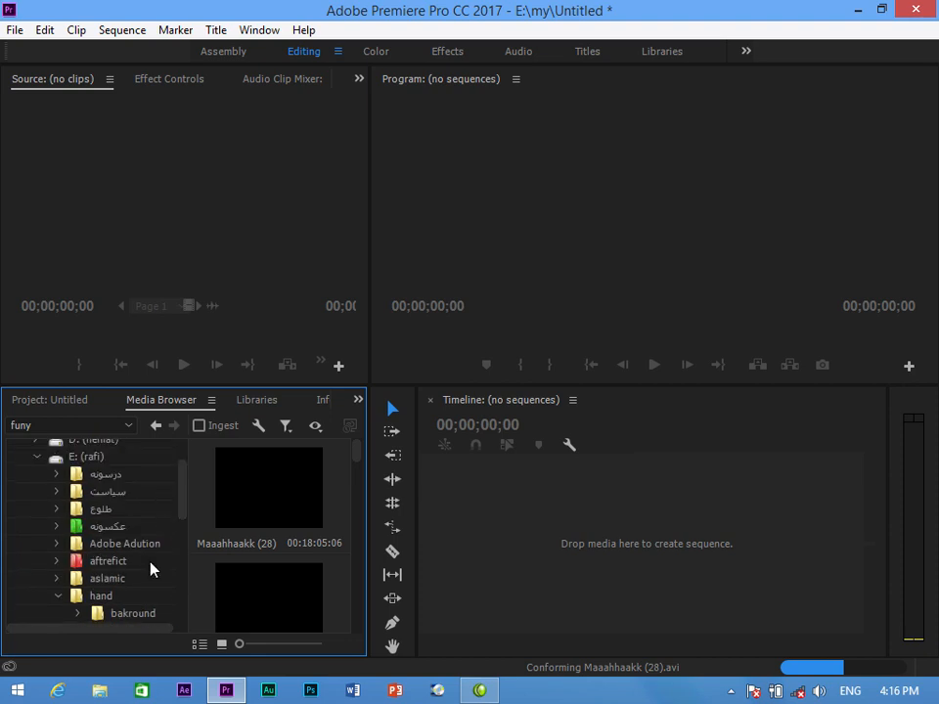
click(93, 597)
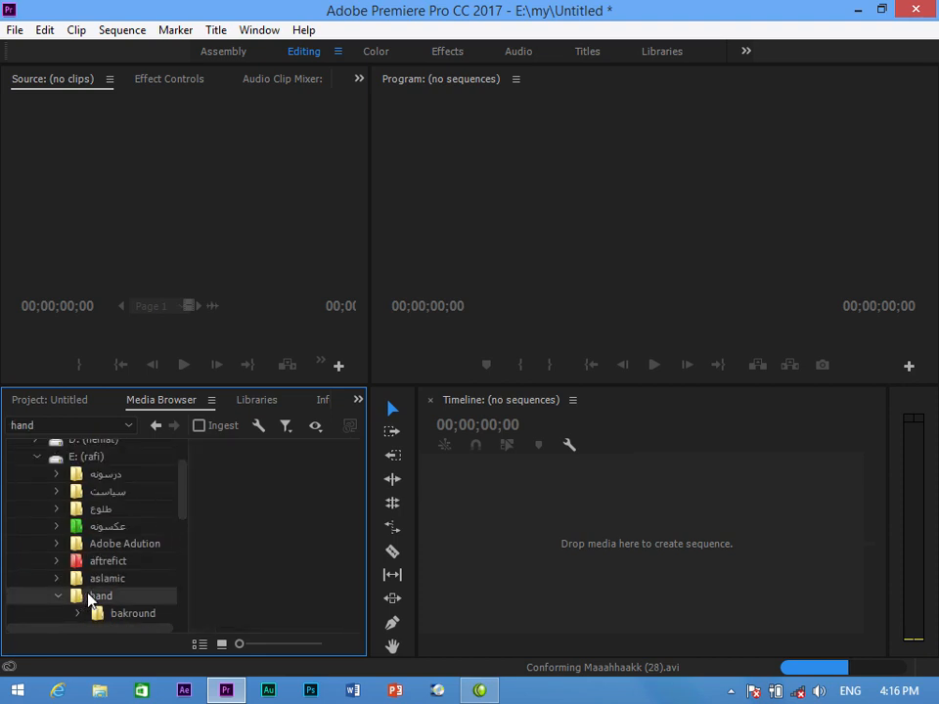
mouse_move(359, 451)
mouse_down()
mouse_move(361, 478)
mouse_move(356, 457)
mouse_up()
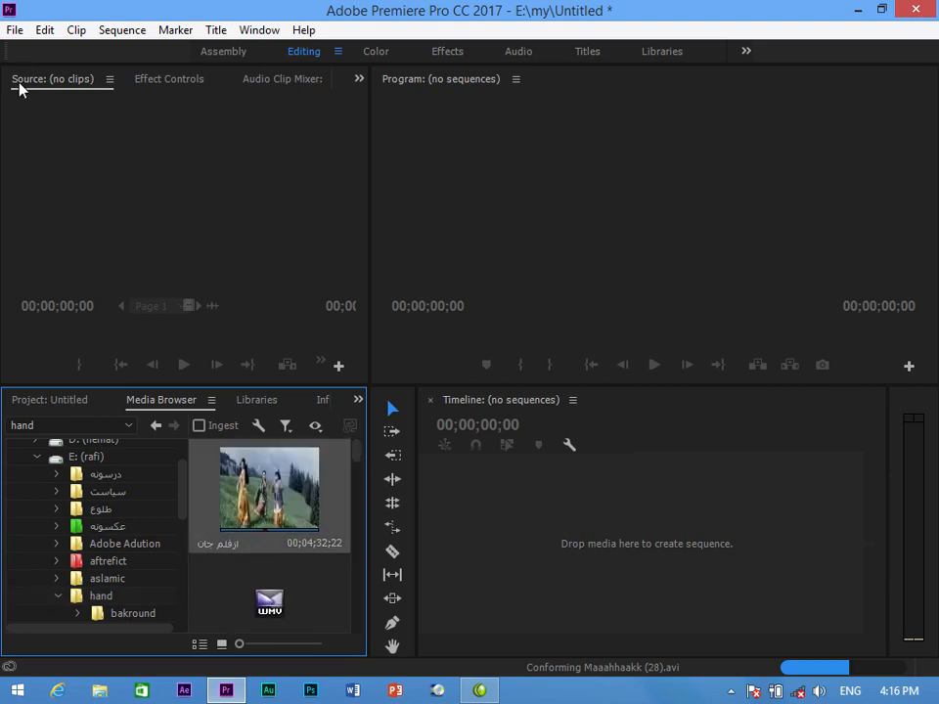
click(12, 30)
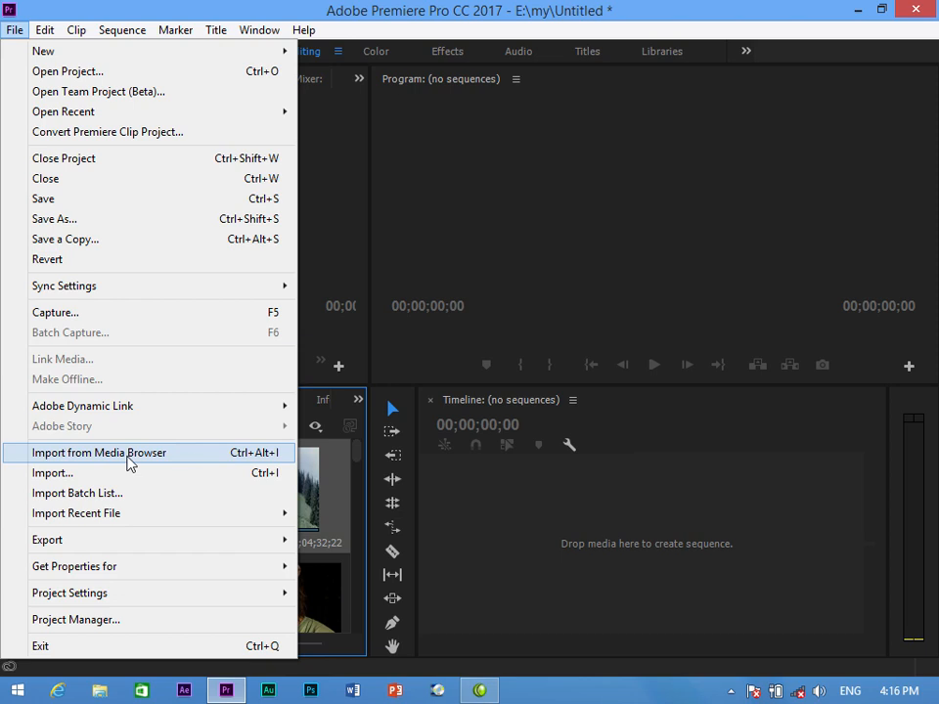
click(172, 453)
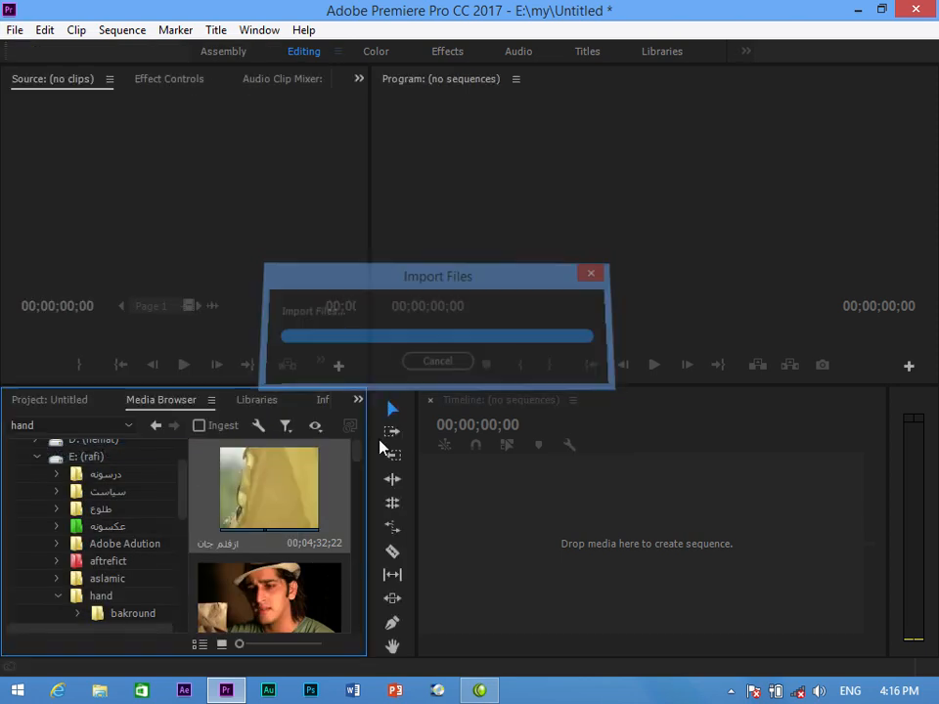
click(46, 403)
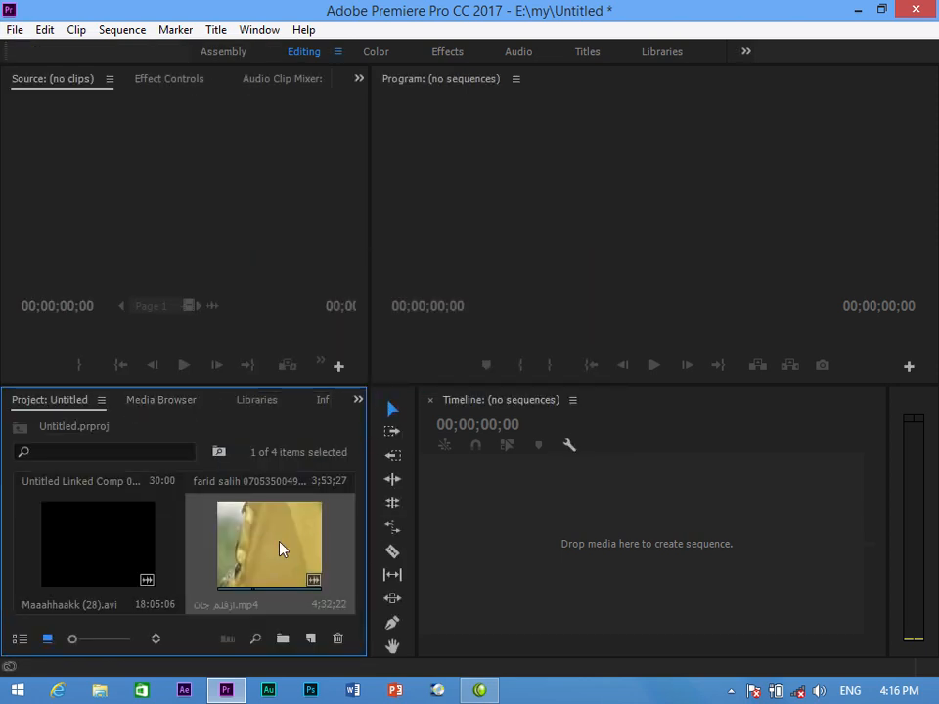
- Import the Naghma_Official_-_Da_Zwani_Khooba video from the hand folder with the standard Import command
key(alt+f)
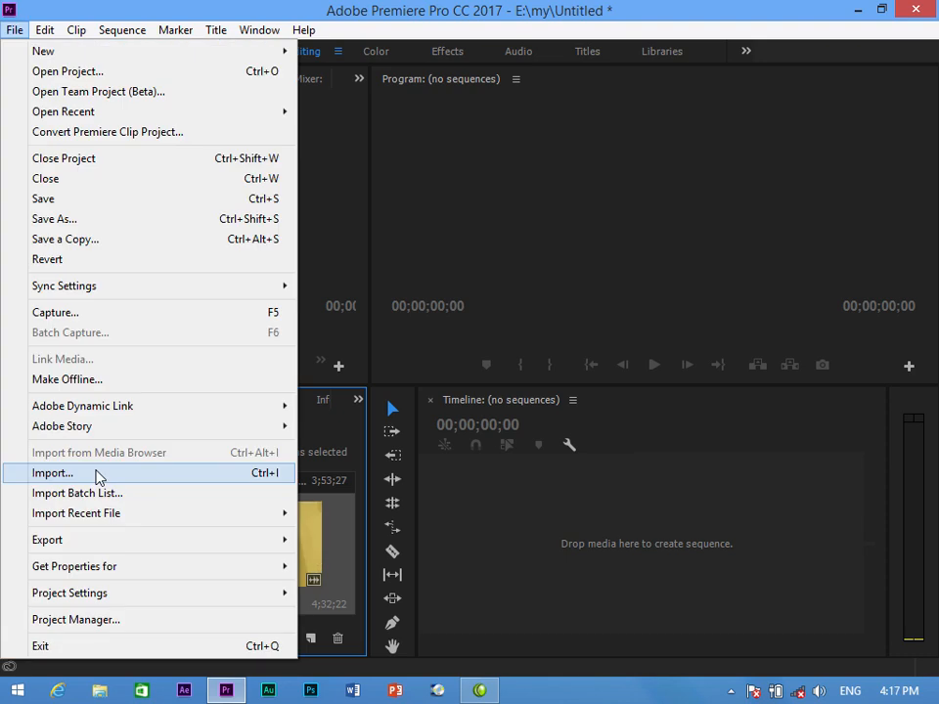
click(98, 475)
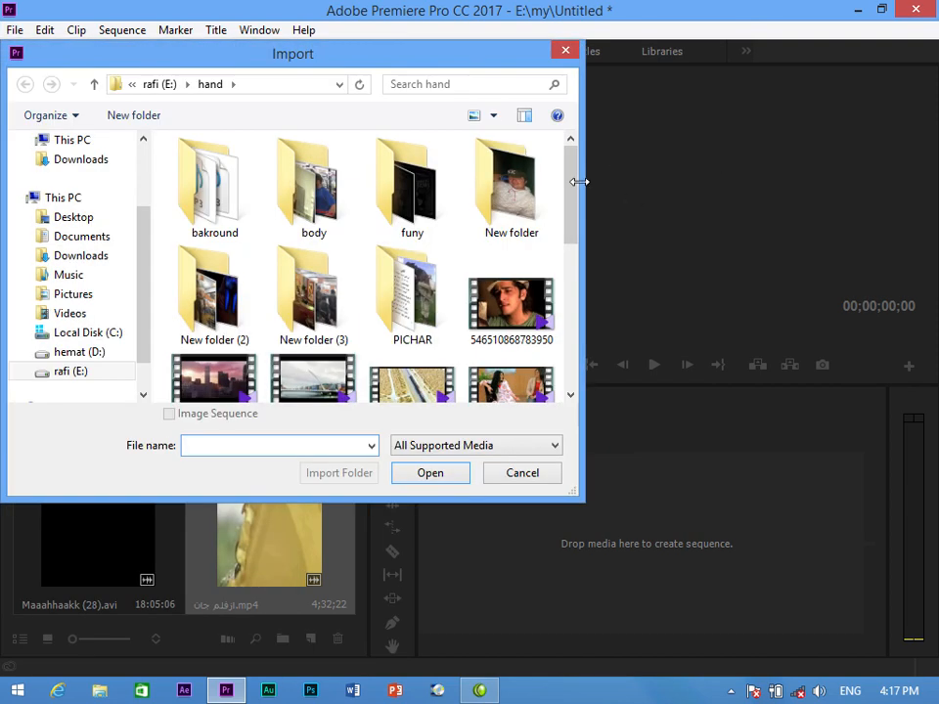
drag(572, 184, 572, 256)
click(435, 344)
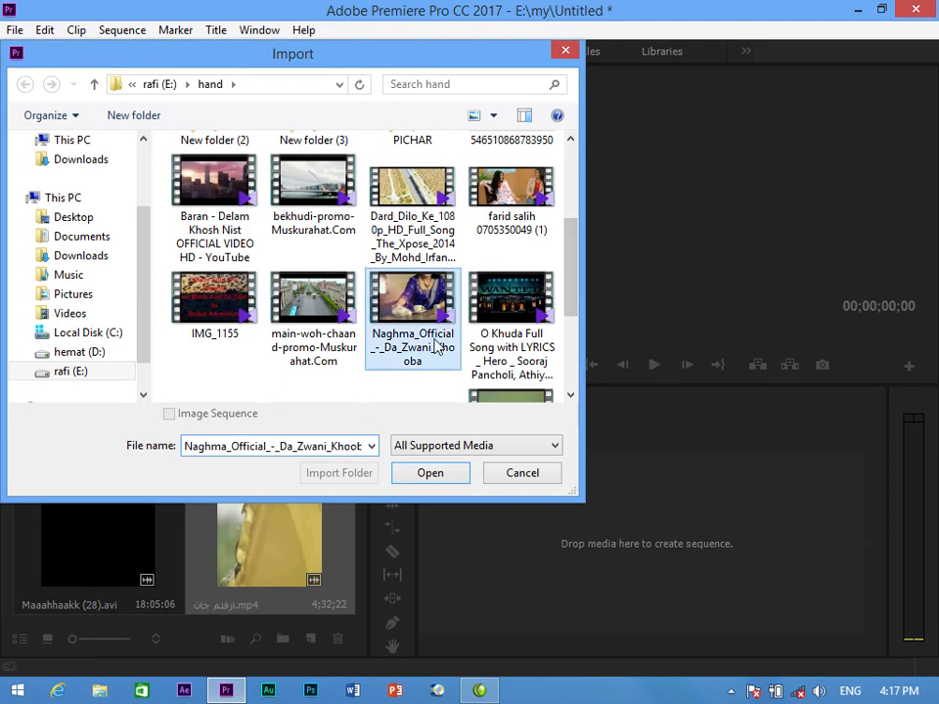
click(438, 477)
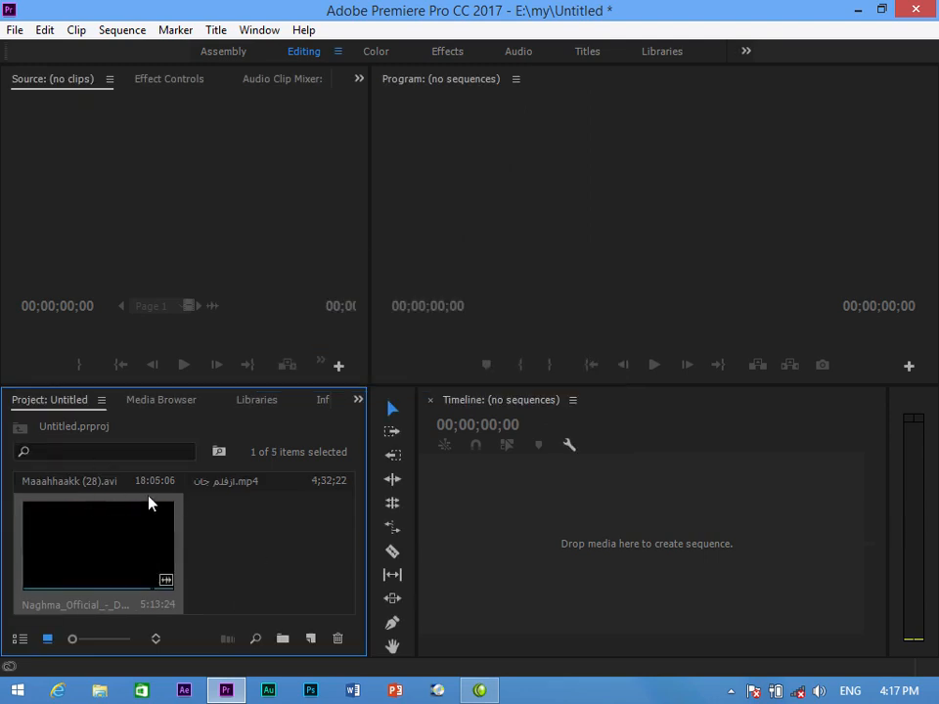
- Review the lists of recently opened projects and recently imported files
key(alt+f)
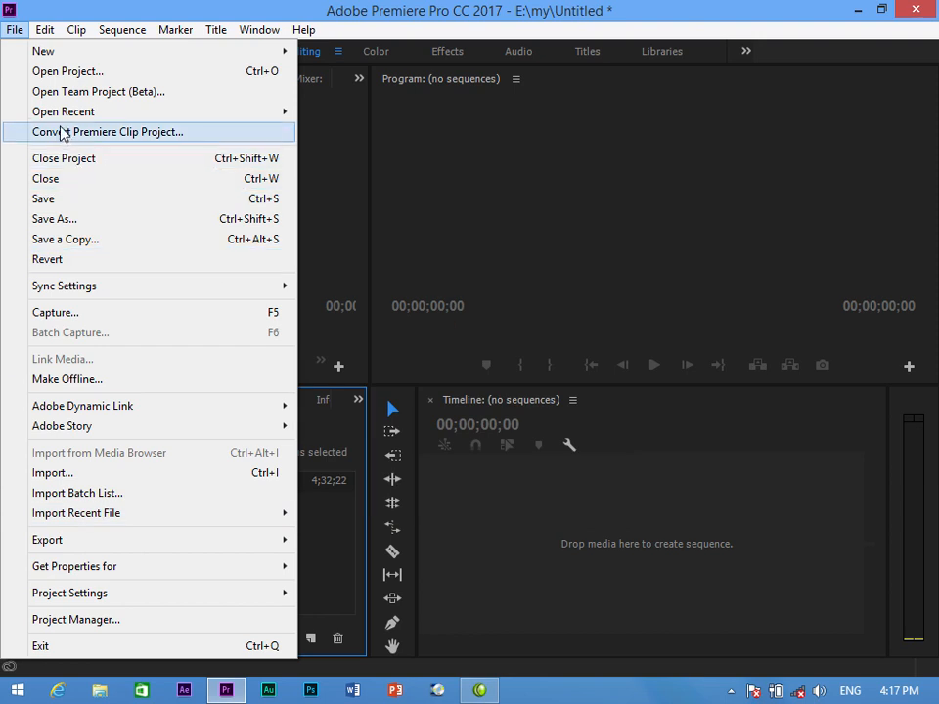
mouse_move(57, 109)
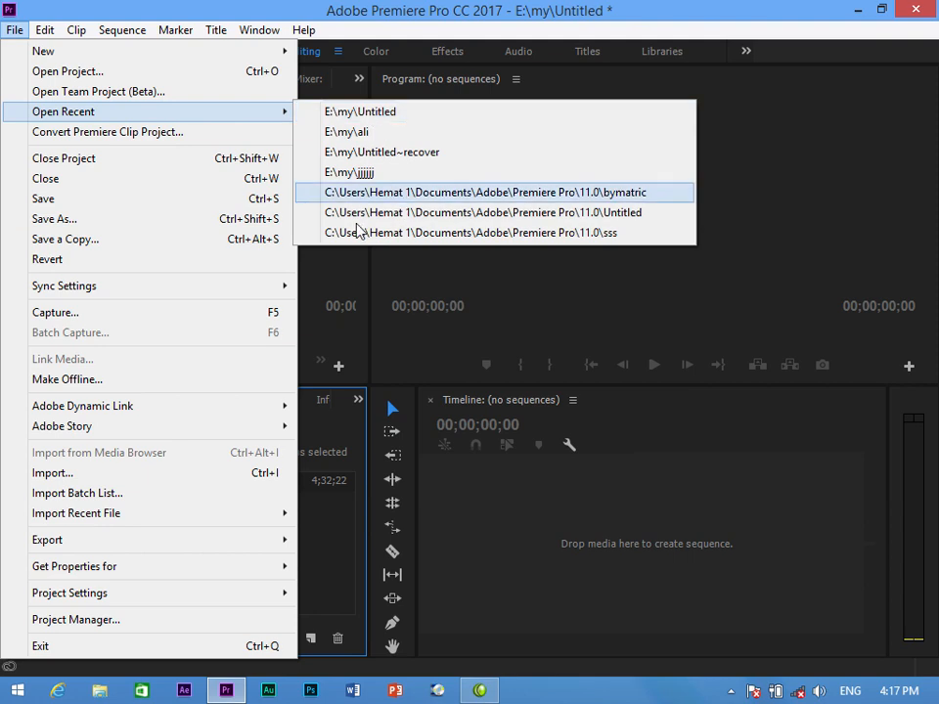
mouse_move(97, 518)
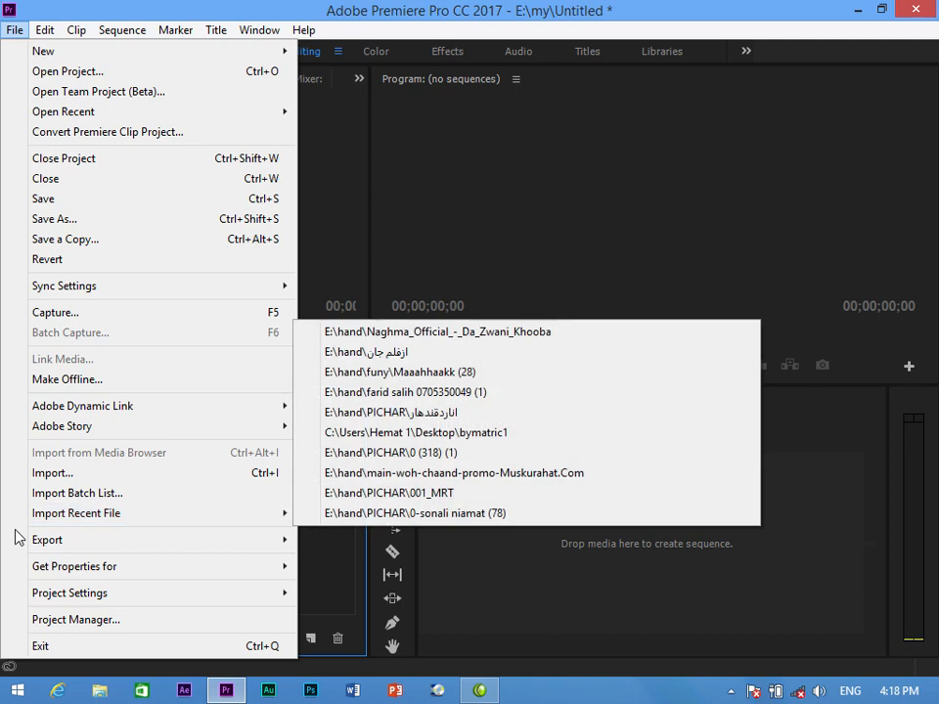
- Look over the Export options and the file chooser of Get Properties for File, leaving it without choosing a file
mouse_move(184, 543)
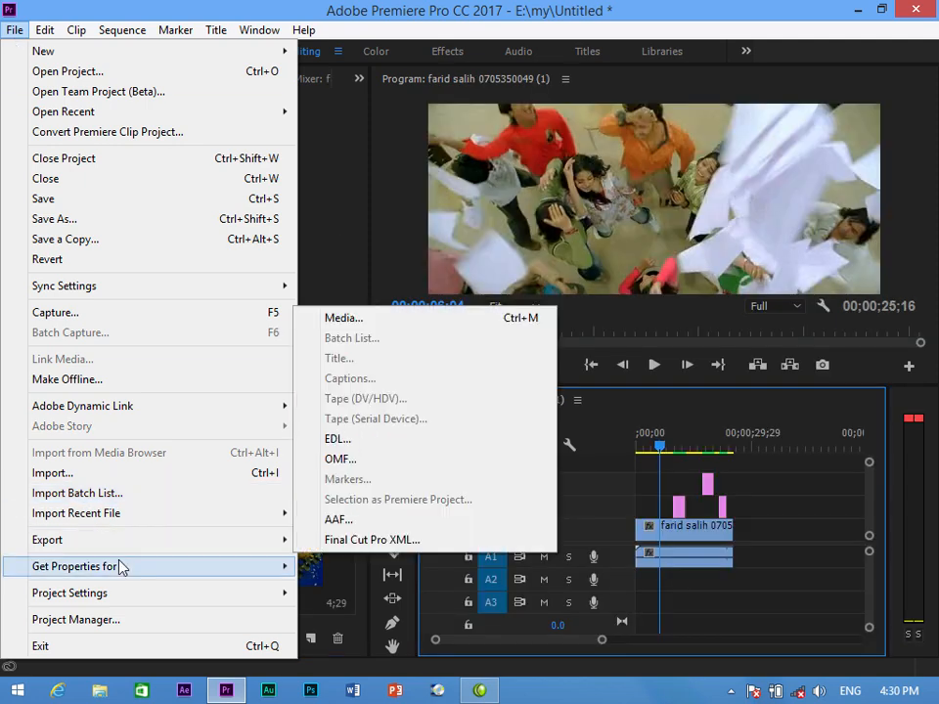
mouse_move(133, 578)
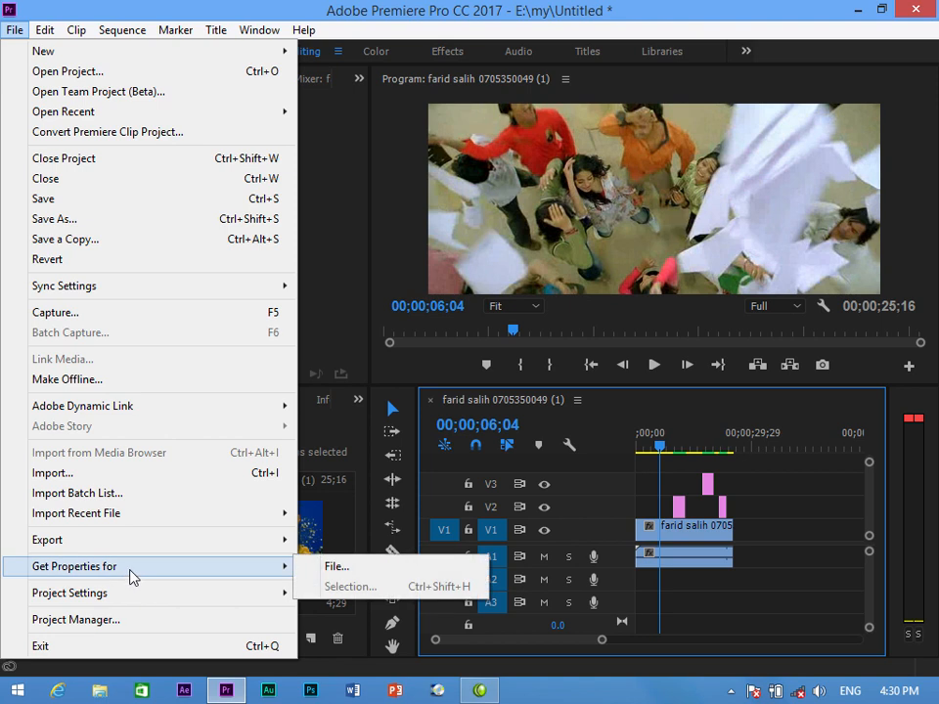
click(332, 569)
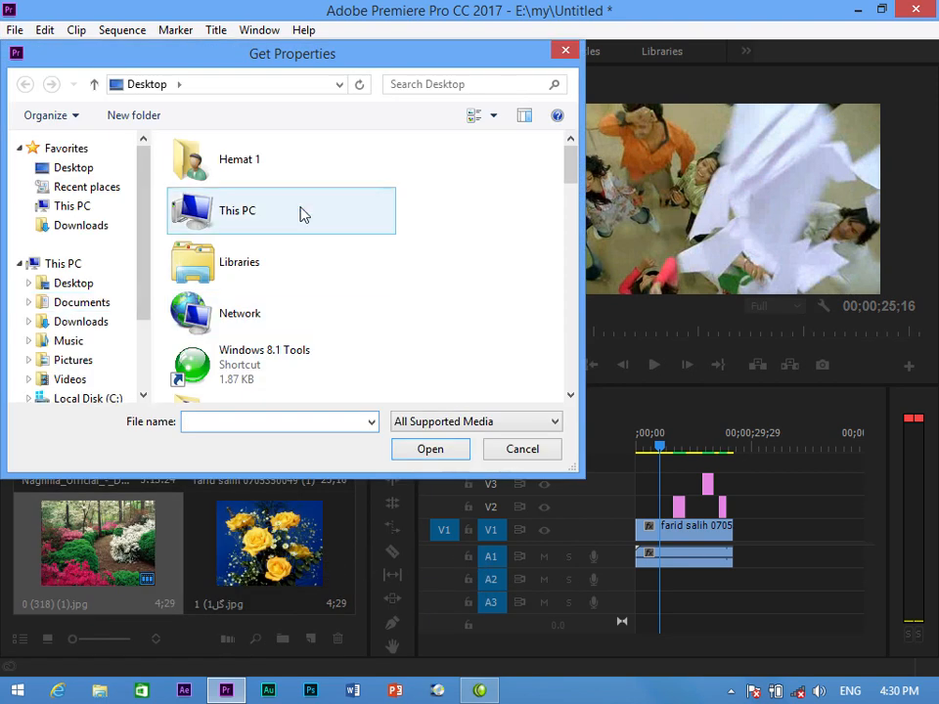
click(566, 49)
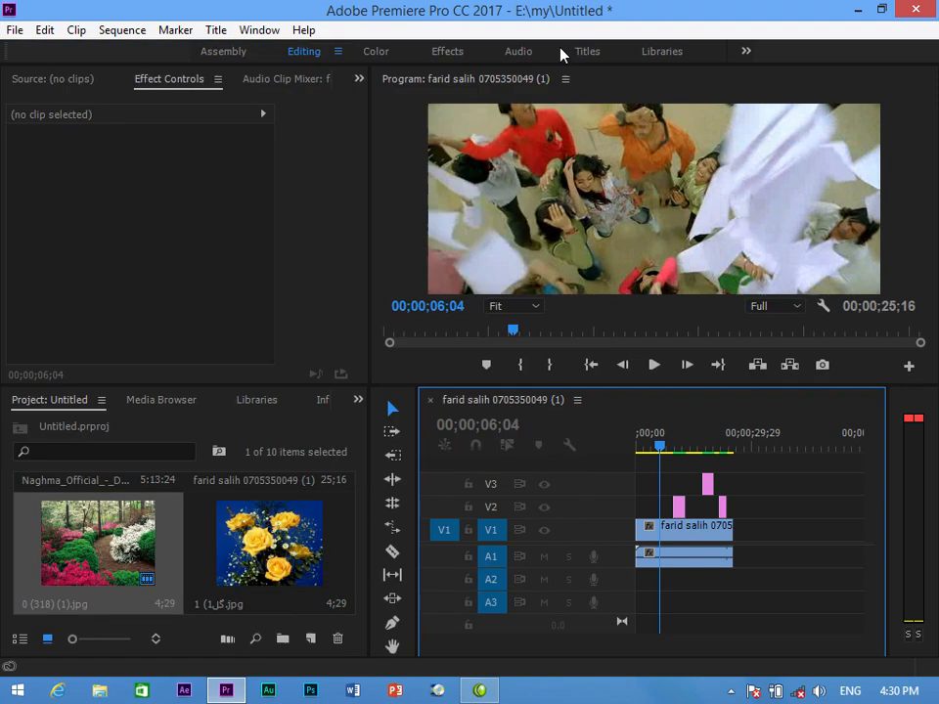
- Examine the General and Scratch Disks project settings, including the Captured Video location choices, and close them without applying changes
click(15, 29)
mouse_move(63, 603)
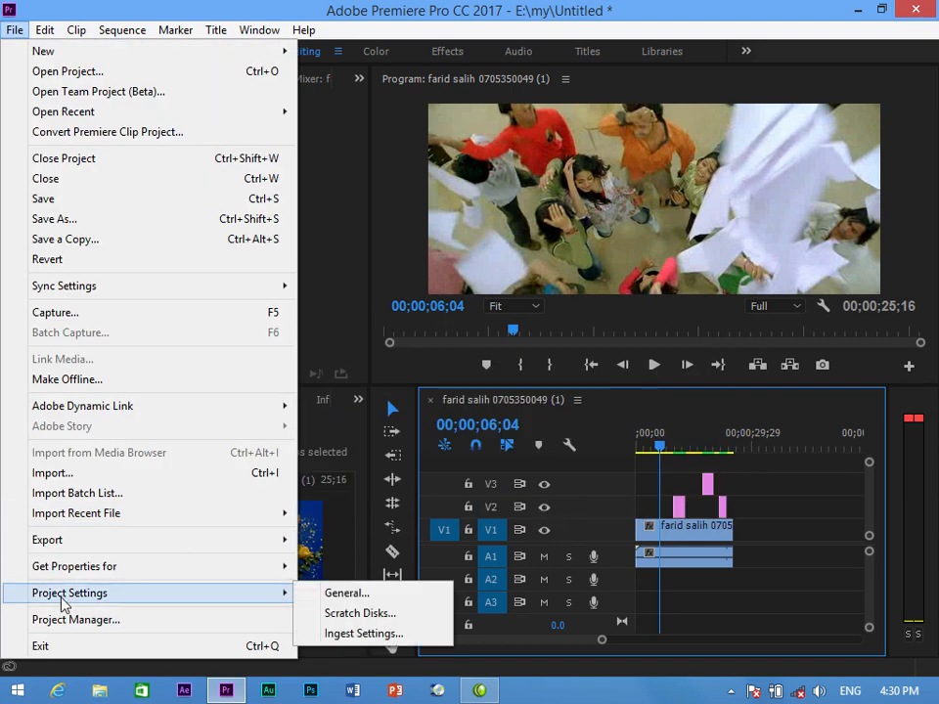
click(381, 600)
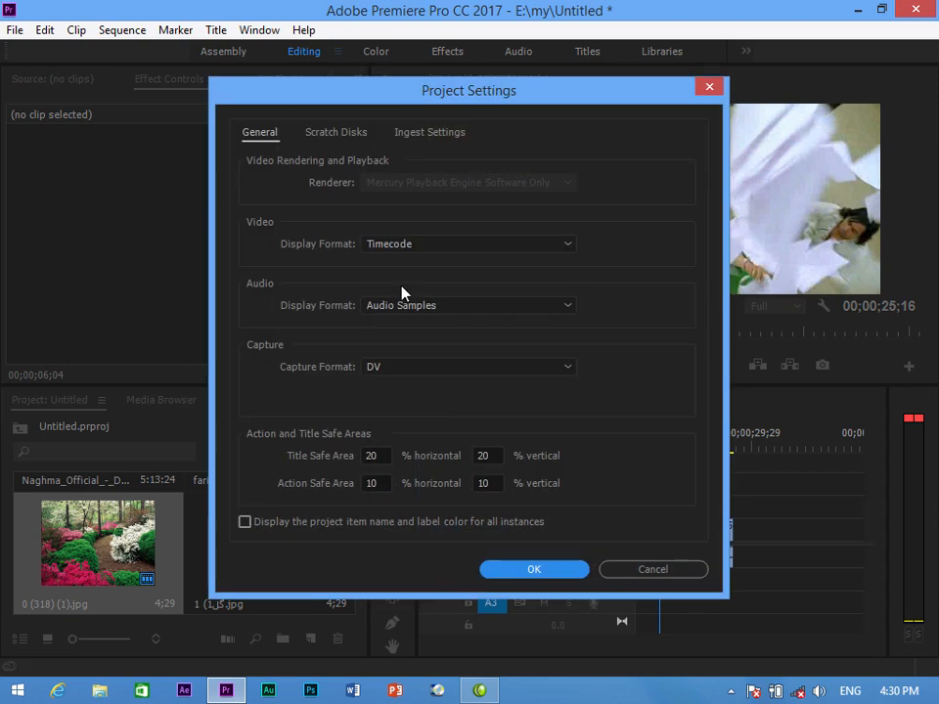
click(323, 137)
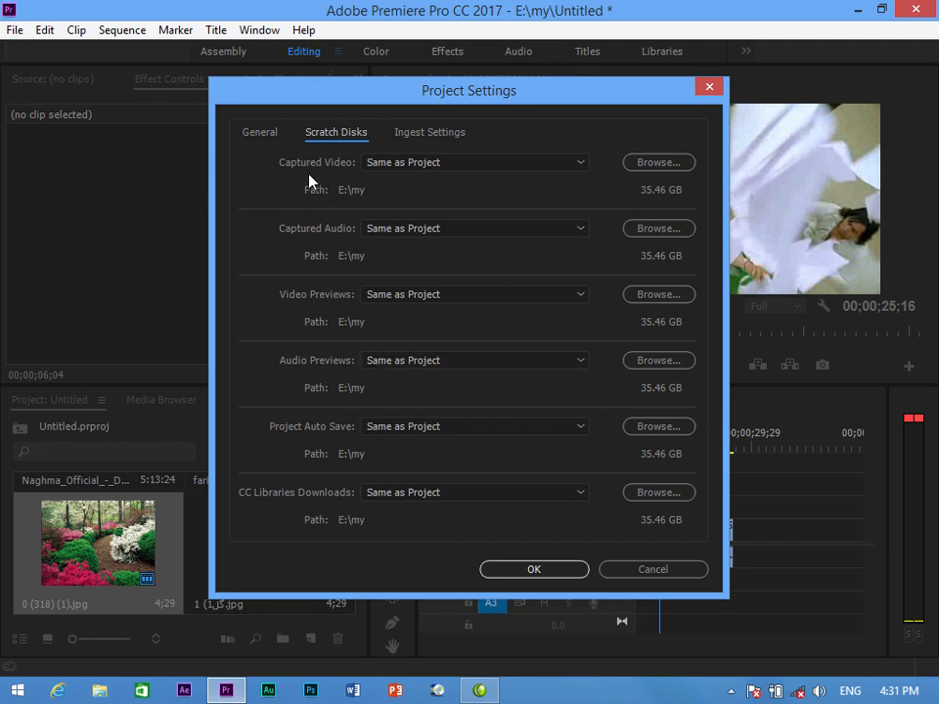
click(538, 164)
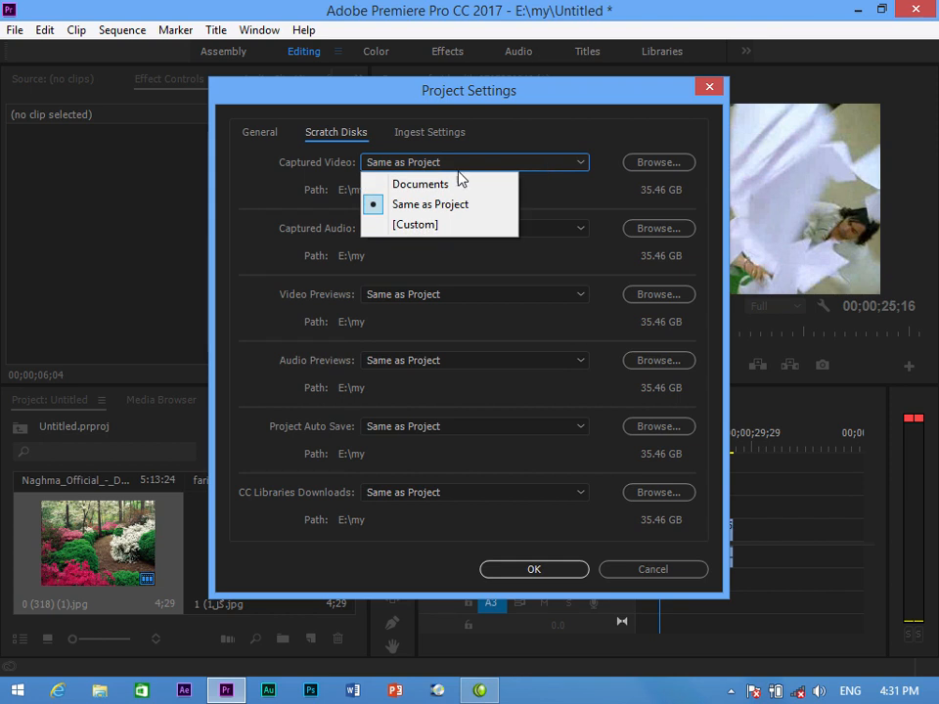
click(154, 252)
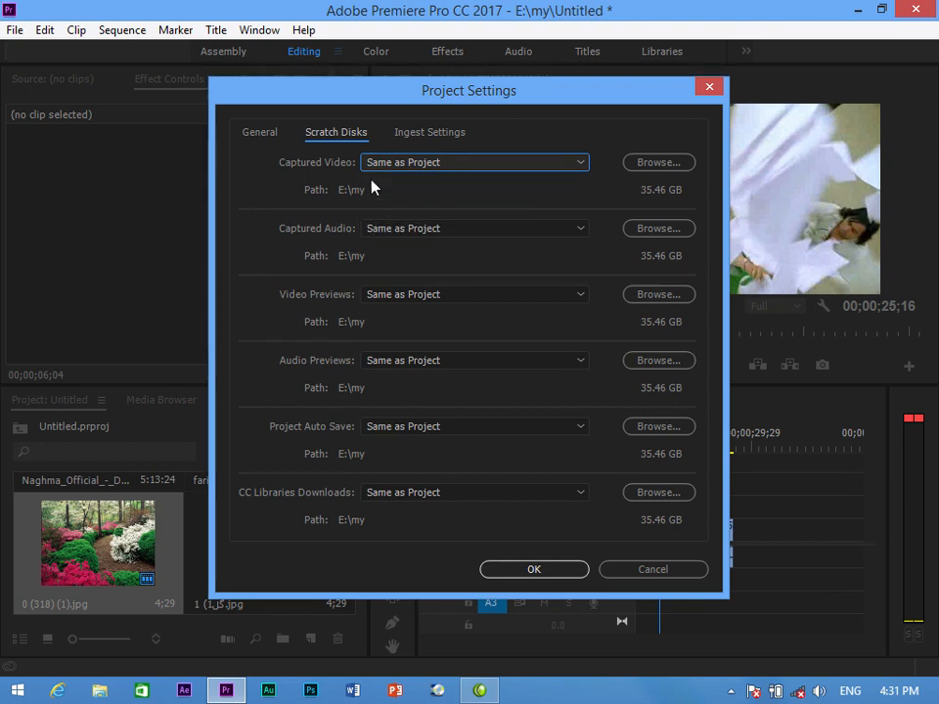
scroll(574, 359, down, 1)
scroll(543, 296, up, 1)
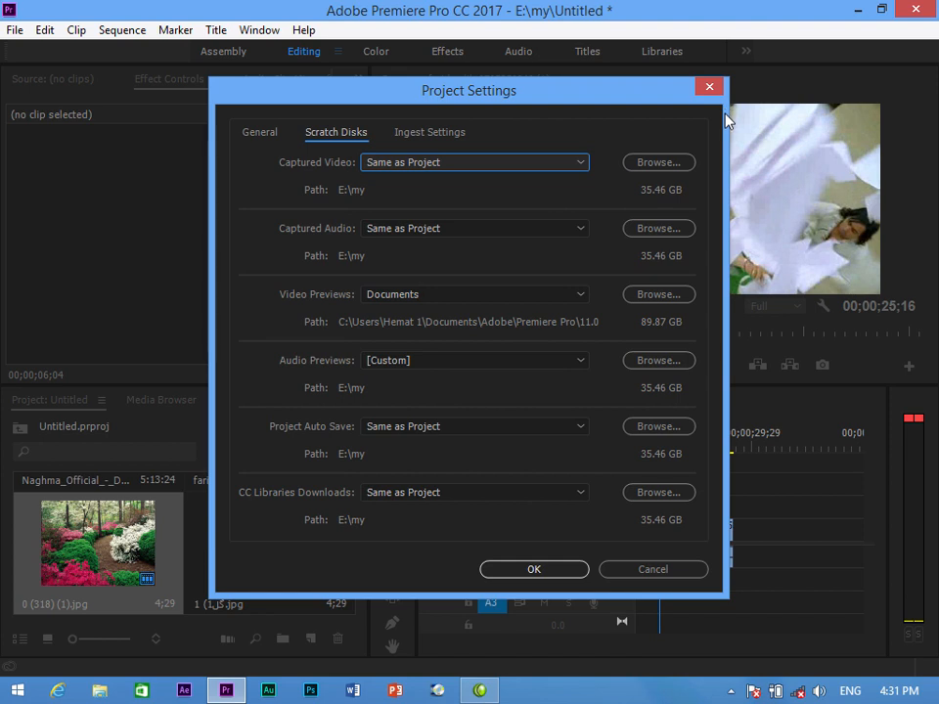
click(709, 88)
- Examine the Project Manager's resulting project, destination path and clip options, and close it without running it
click(14, 31)
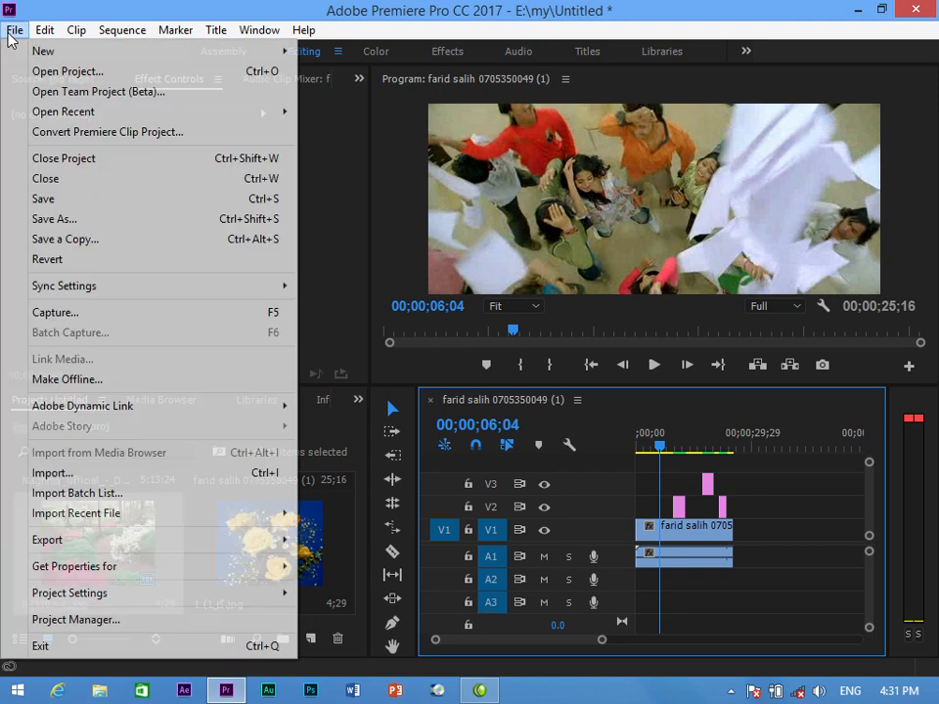
click(76, 620)
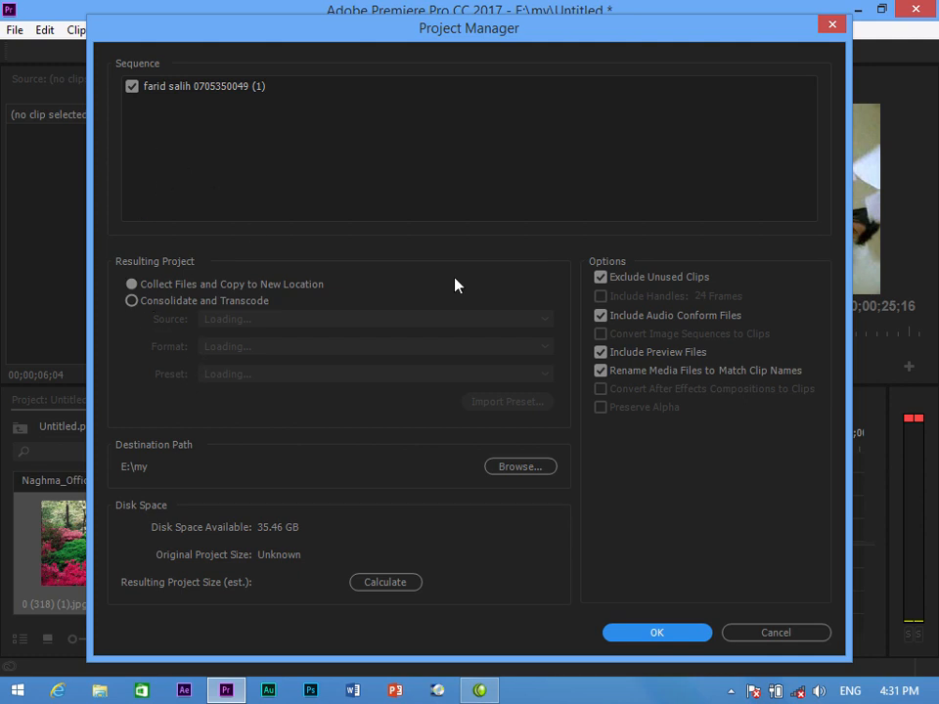
drag(798, 28, 548, 49)
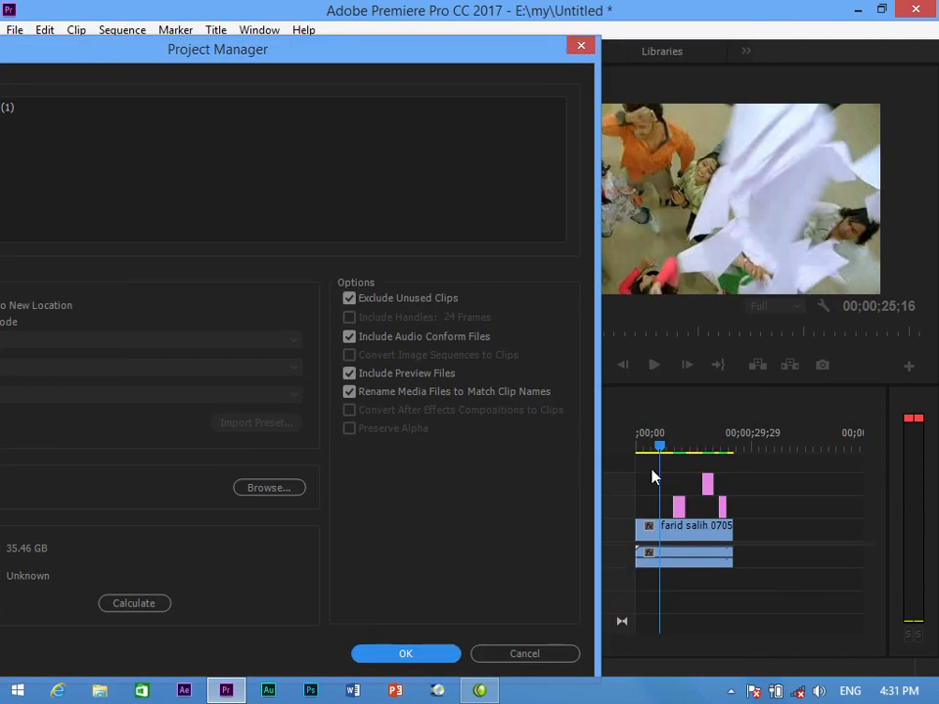
drag(414, 41, 611, 18)
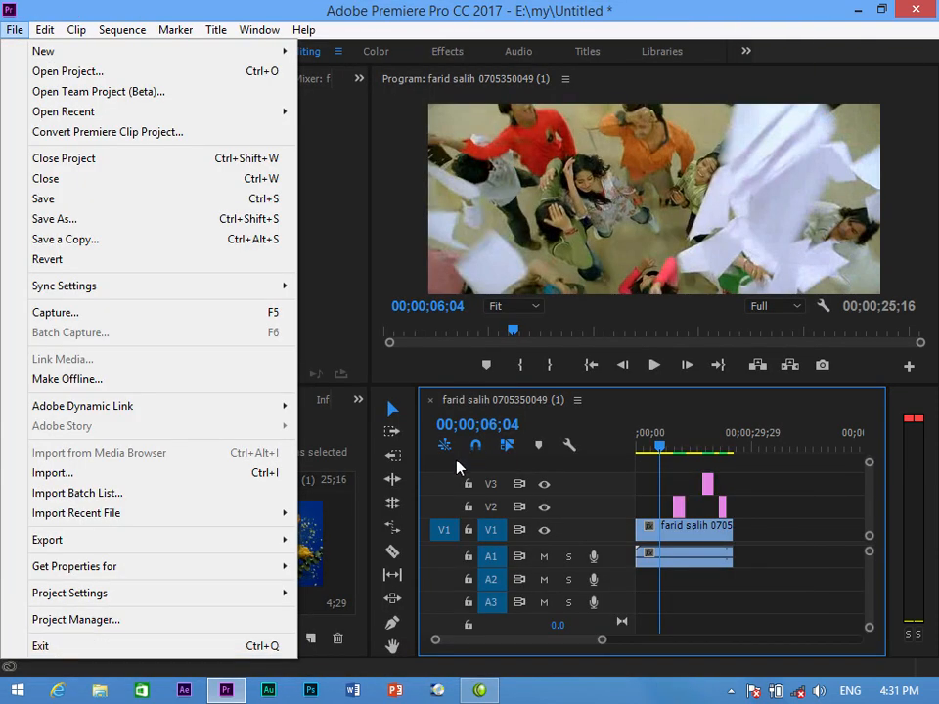
click(325, 329)
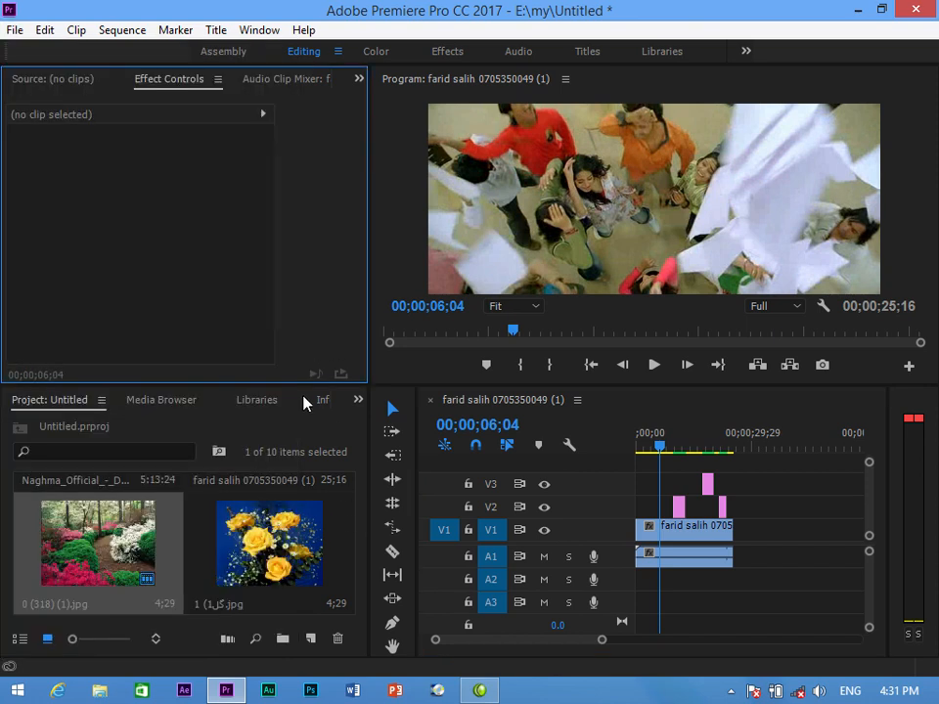